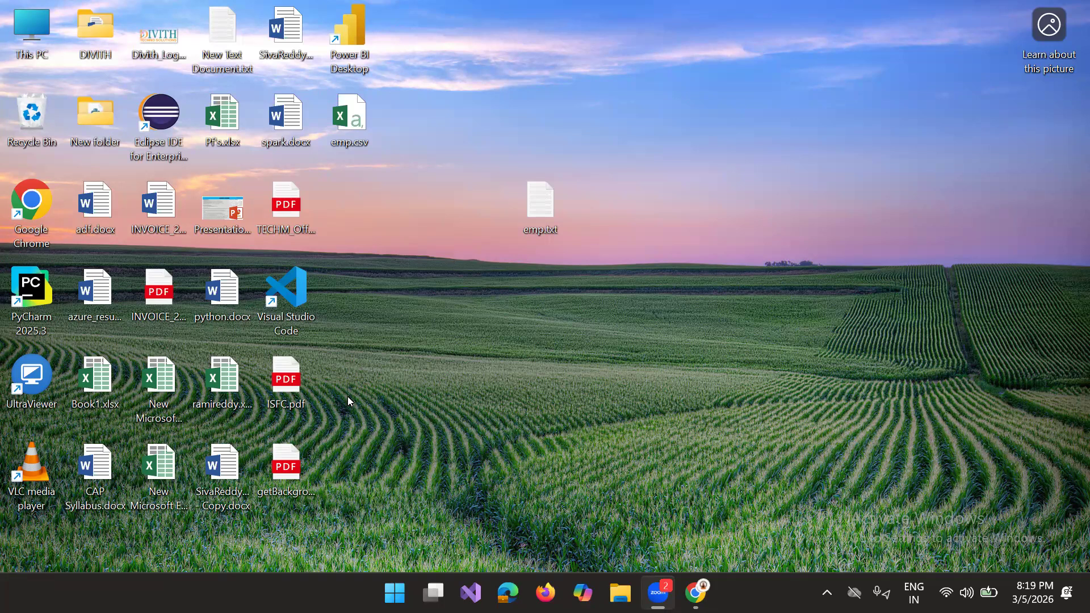
Step: Open the New Microsoft Excel Worksheet workbook from the desktop and add a new blank worksheet after Sheet4
double_click(161, 476)
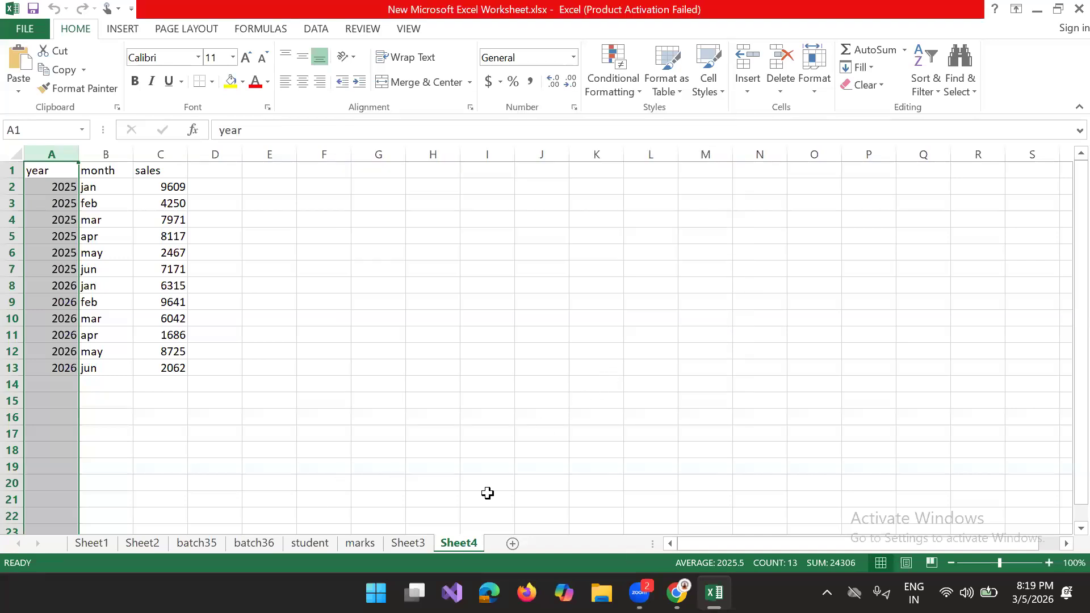
click(511, 544)
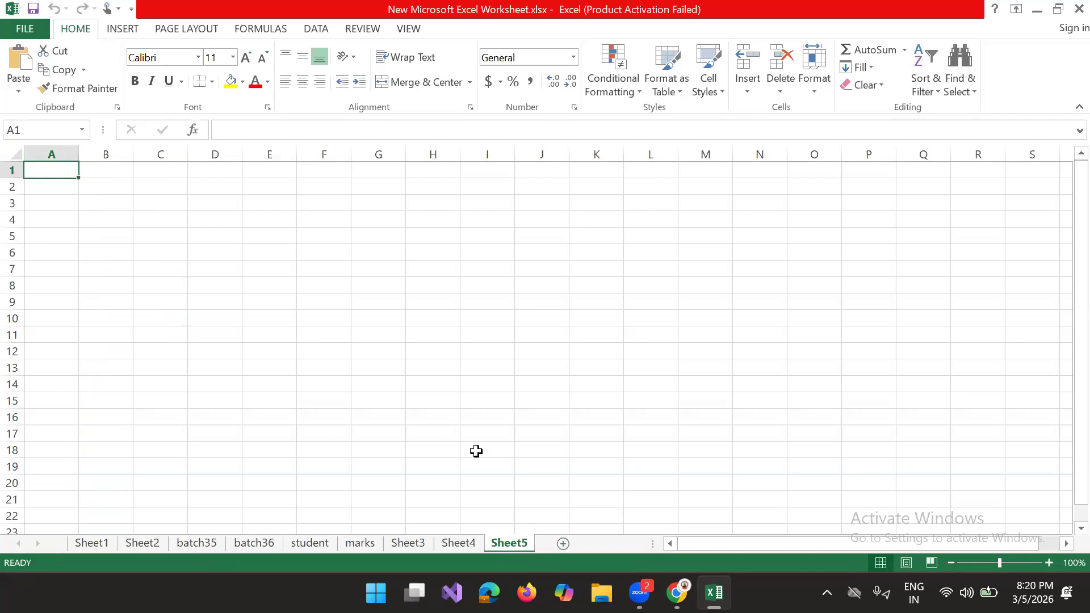
Step: Enter the column header "sno" in cell B2 of the new sheet
click(163, 169)
click(166, 185)
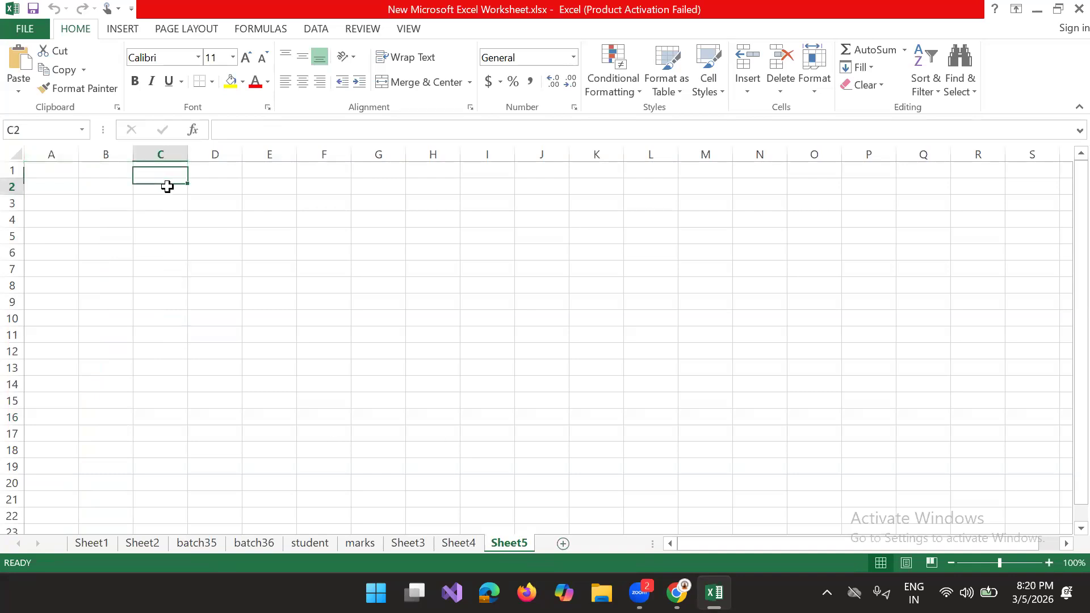
click(108, 187)
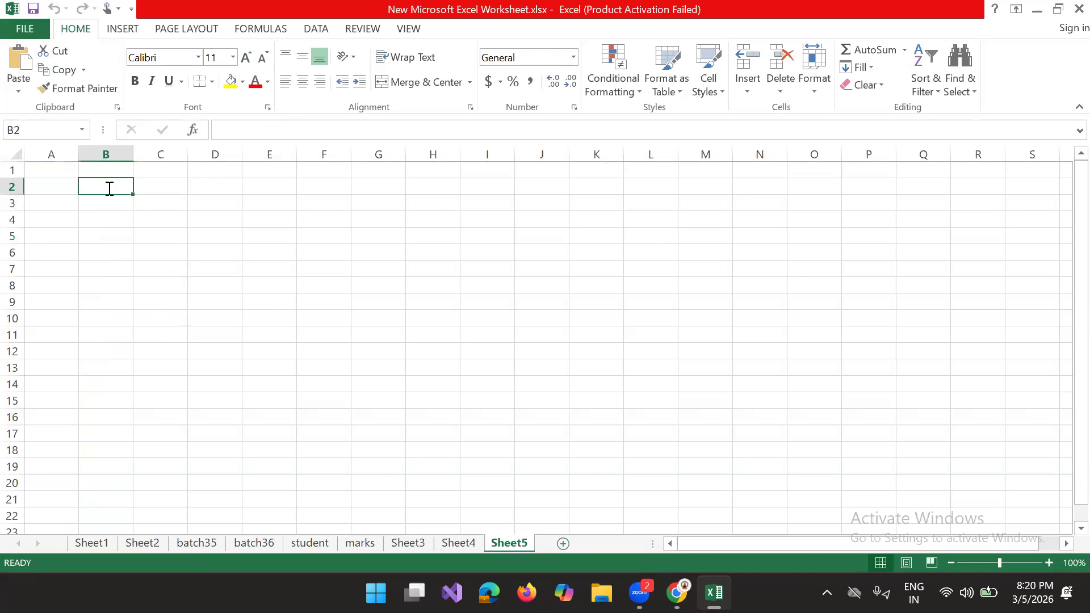
text(sno)
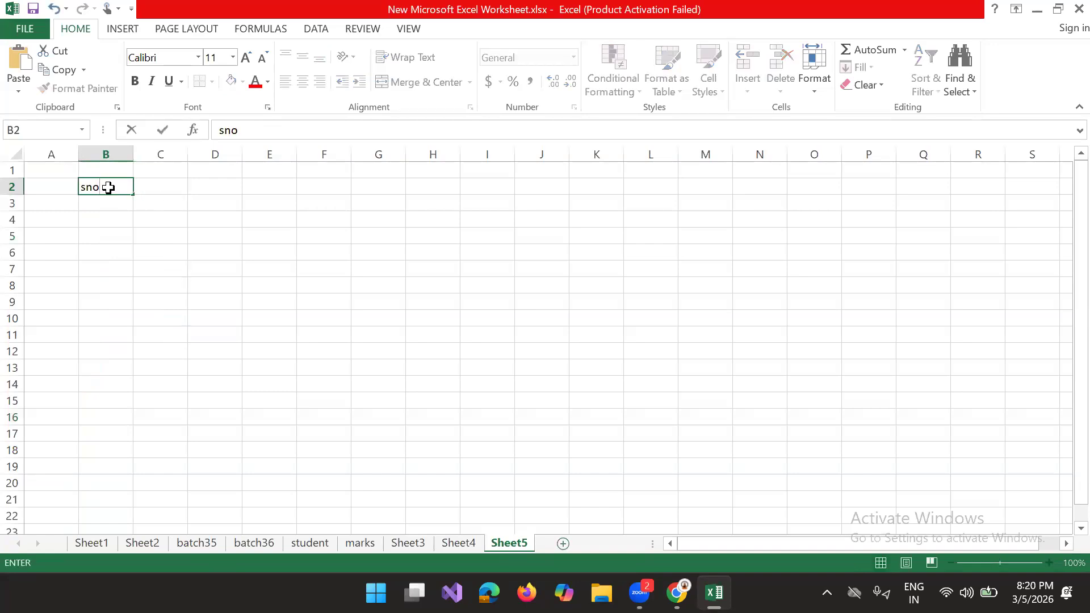
key(Tab)
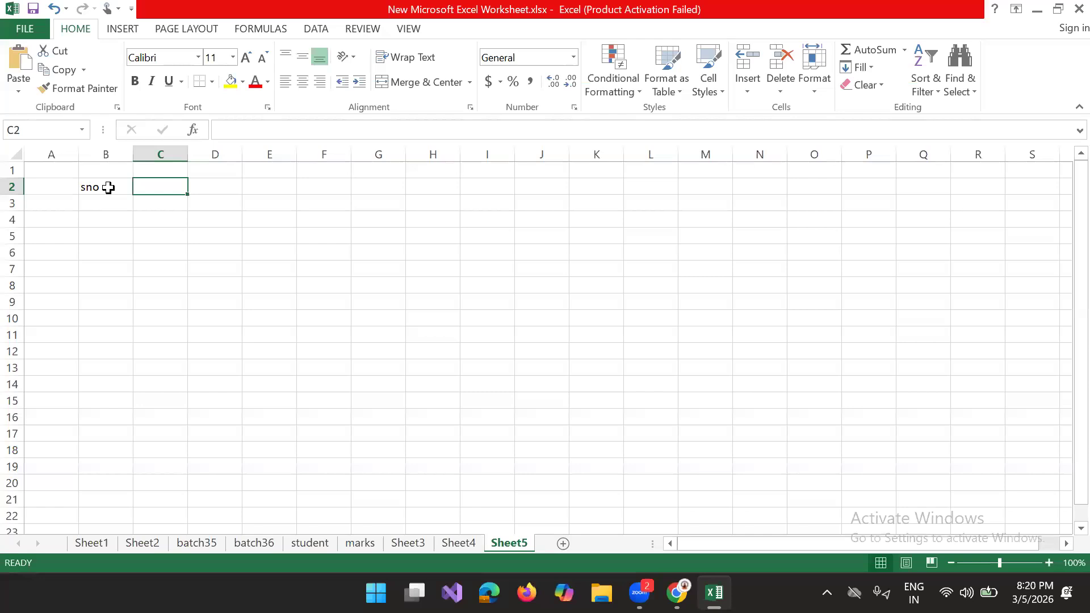
Step: Enter the column headers "stu_id" in cell B2 and "stu_name" in cell C2
click(95, 187)
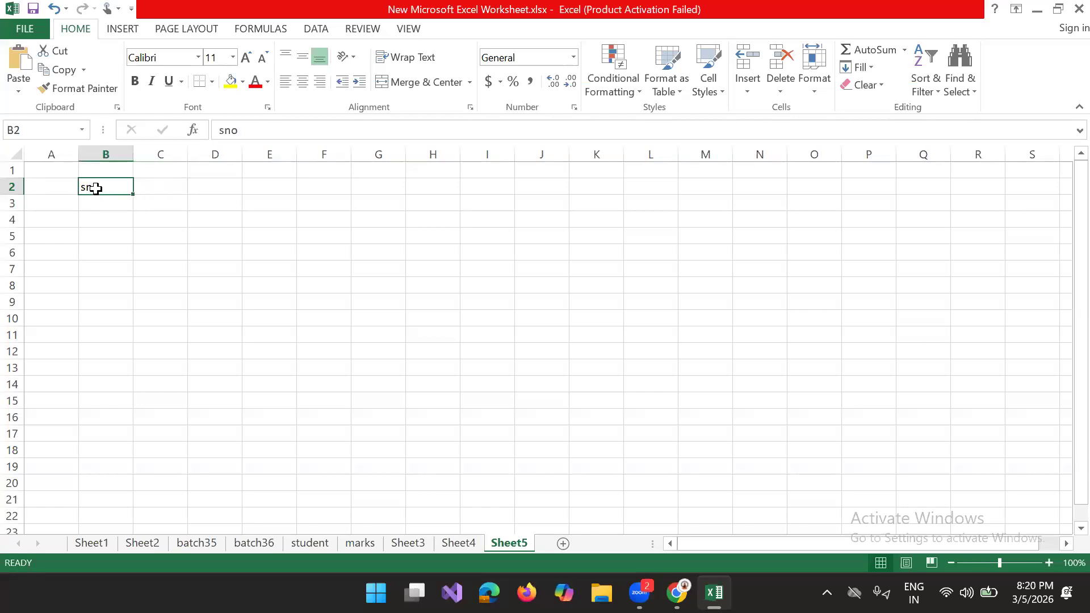
text(stu)
text(_id)
key(Tab)
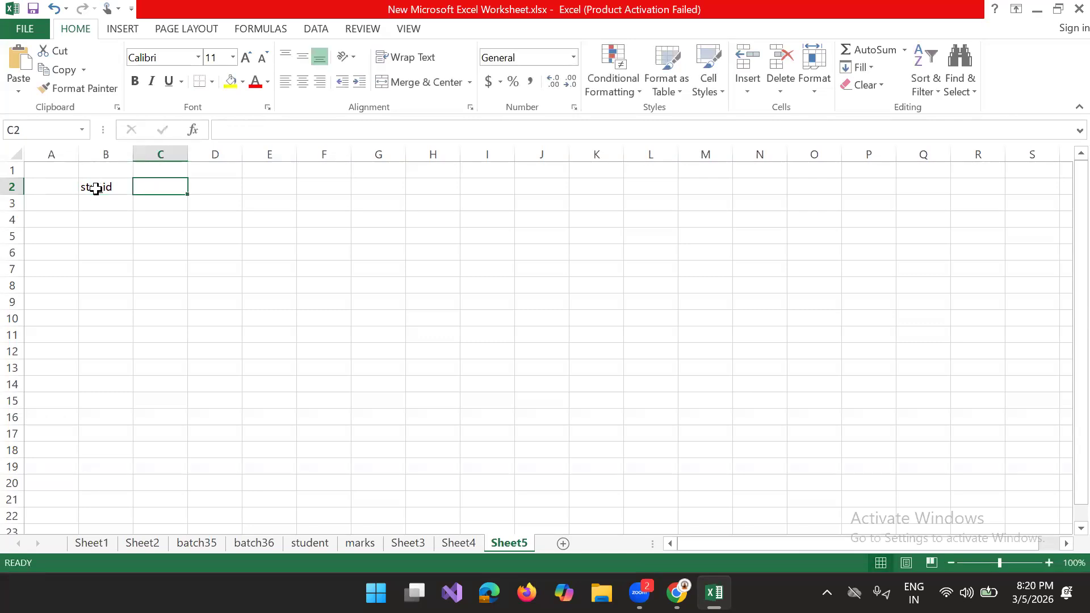
text(stu_)
text(nma)
key(BackSpace)
key(BackSpace)
text(ame)
key(Tab)
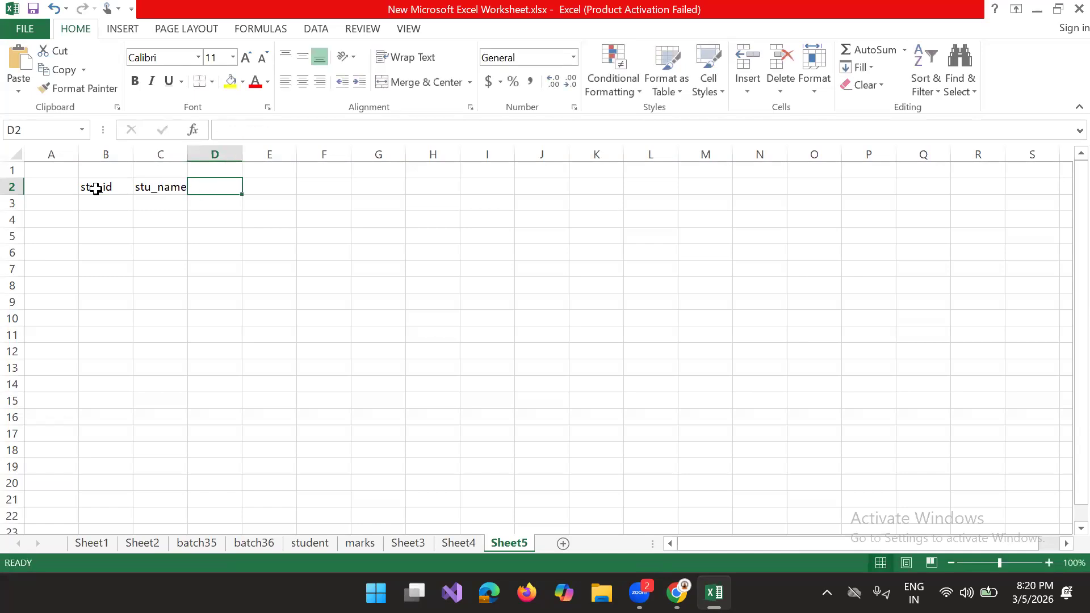
Step: Add the column headers "class" in cell D2 and "section" in cell E2
text(class)
key(Tab)
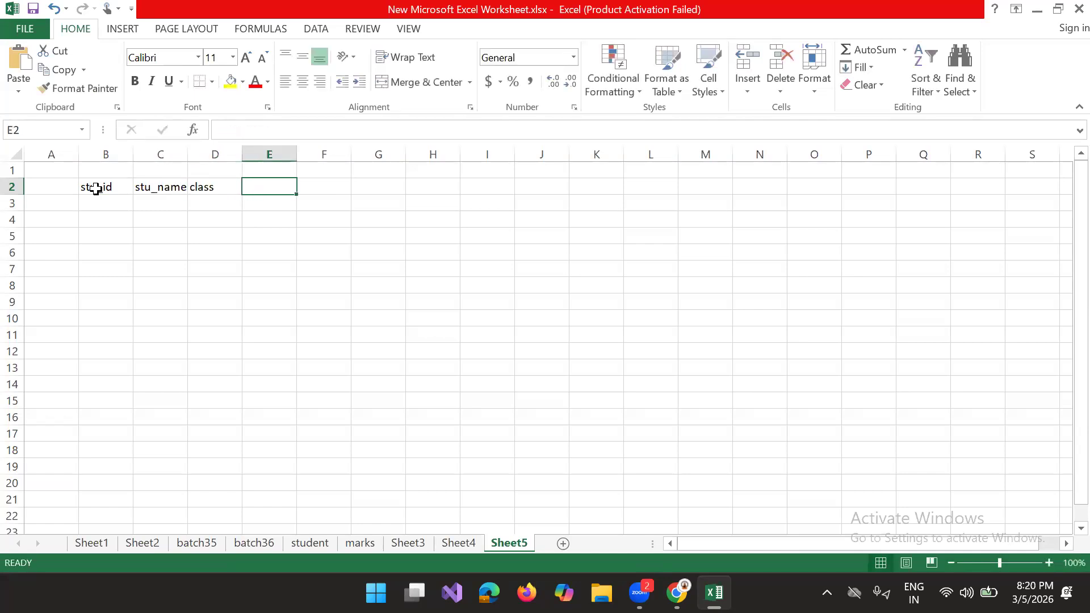
text(section)
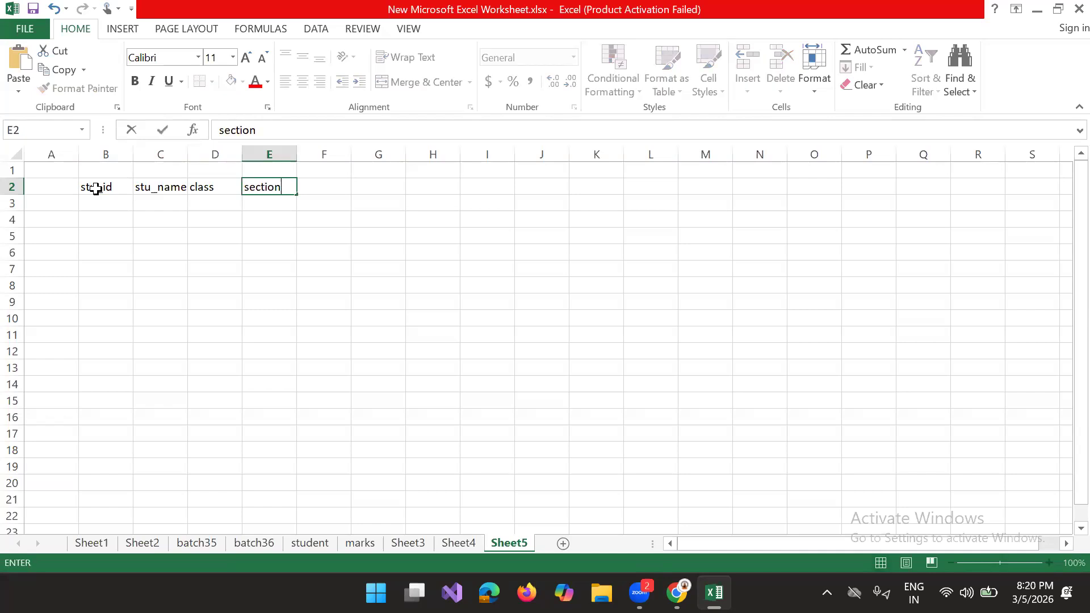
key(Tab)
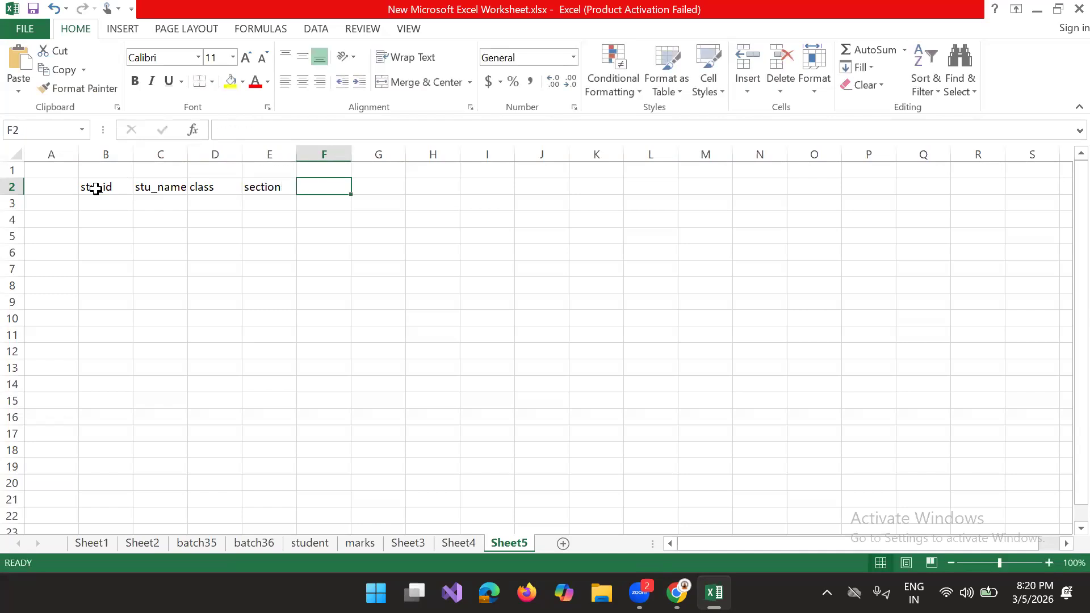
Step: Add the parent column headers "fathername" in cell F2 and "mothername" in cell G2
text(fathername)
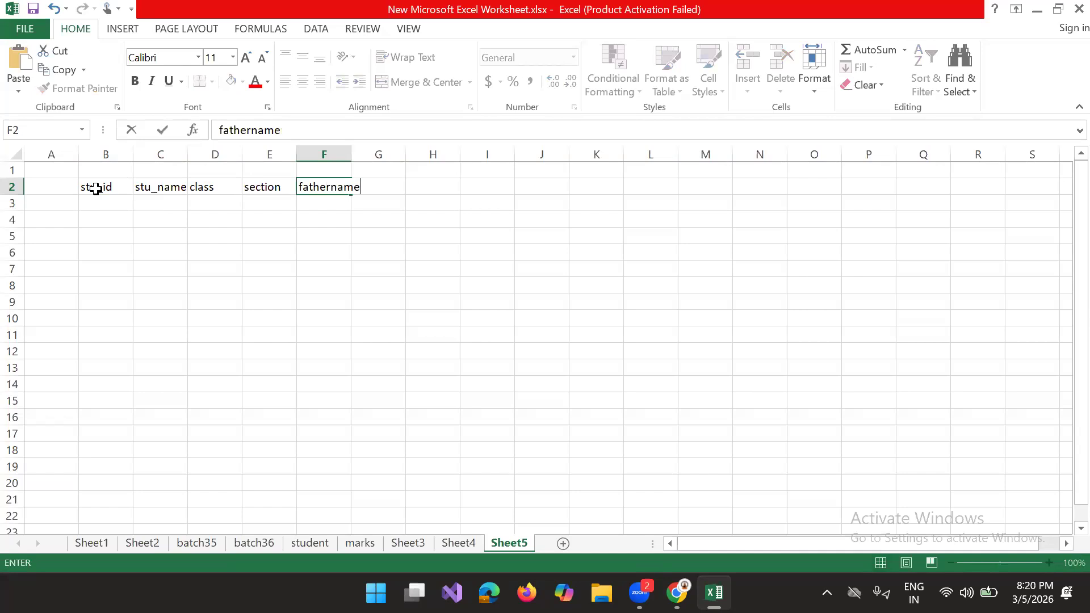
key(Tab)
text(mo)
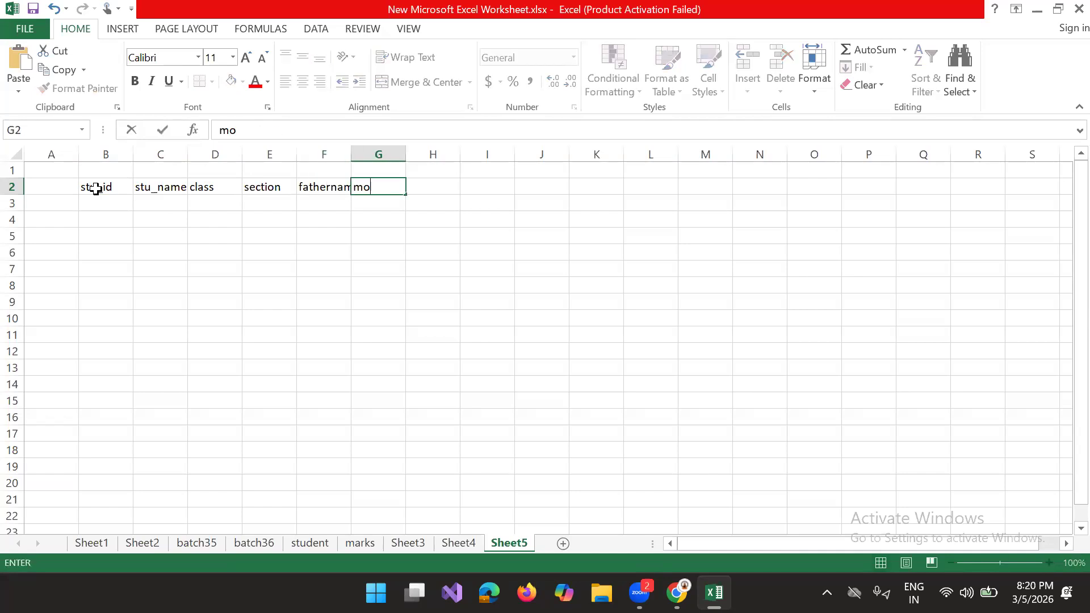
text(thername)
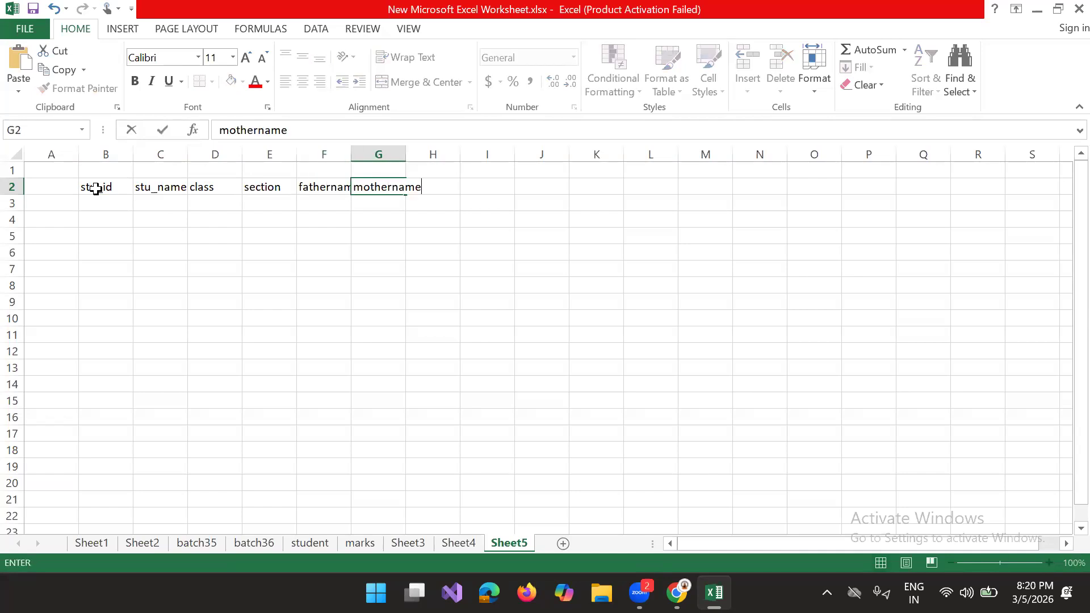
key(Tab)
Step: Add the contact column headers "address" in cell H2 and "phonenum" in cell I2
text(address)
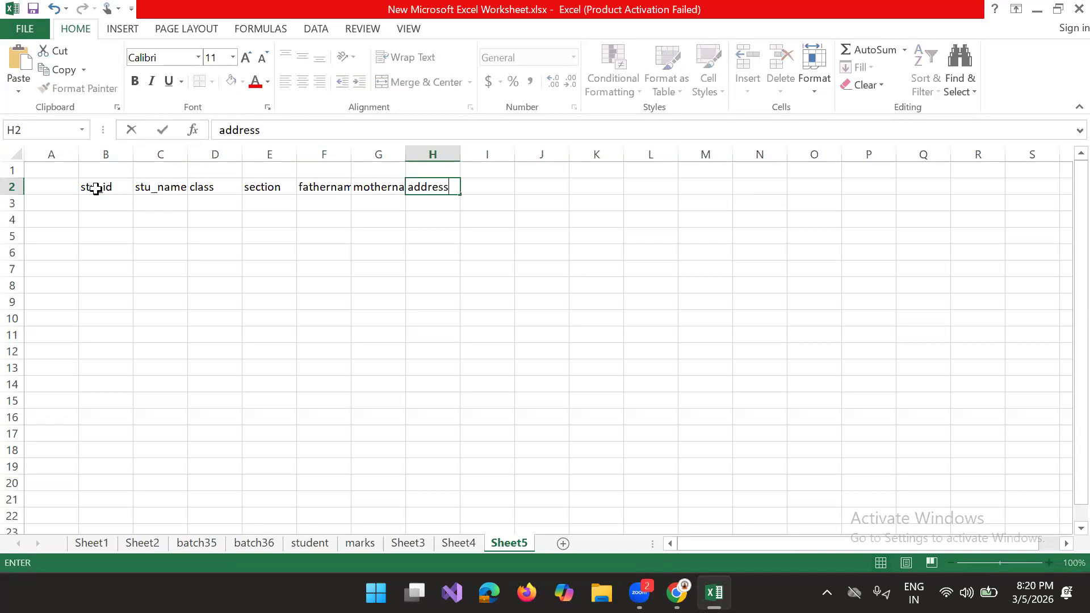
key(Tab)
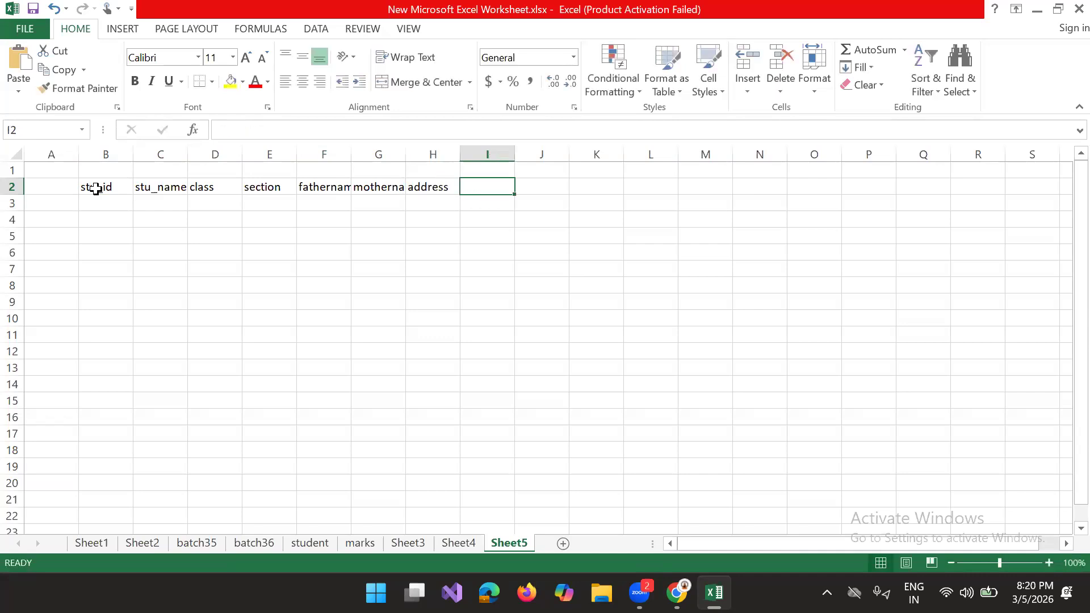
text(phon)
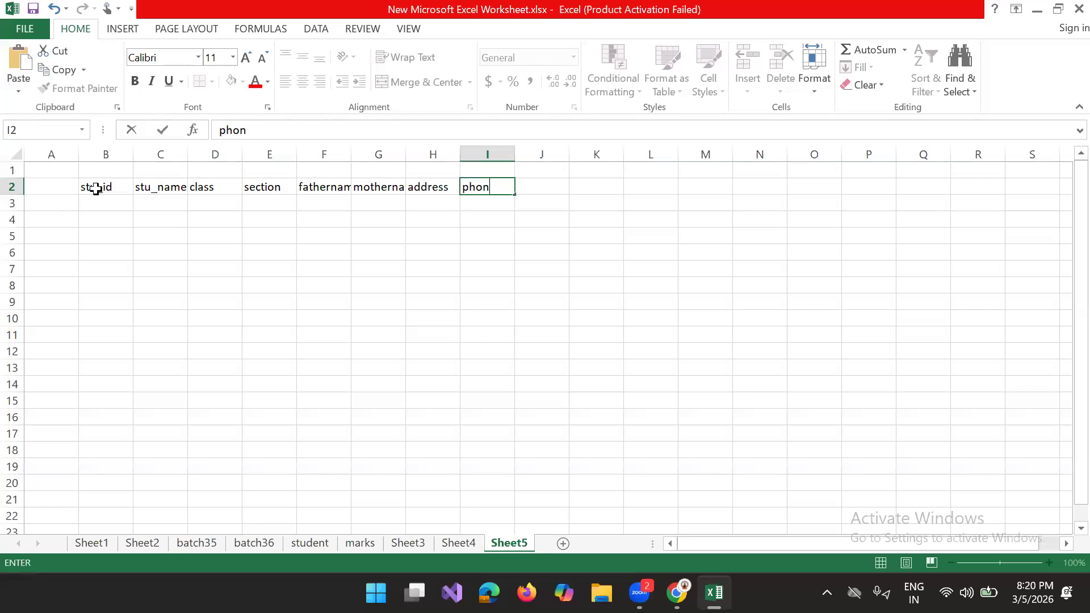
text(enum)
key(Tab)
Step: Add the emergency phone column header "emer ph" in cell J2
text(emer)
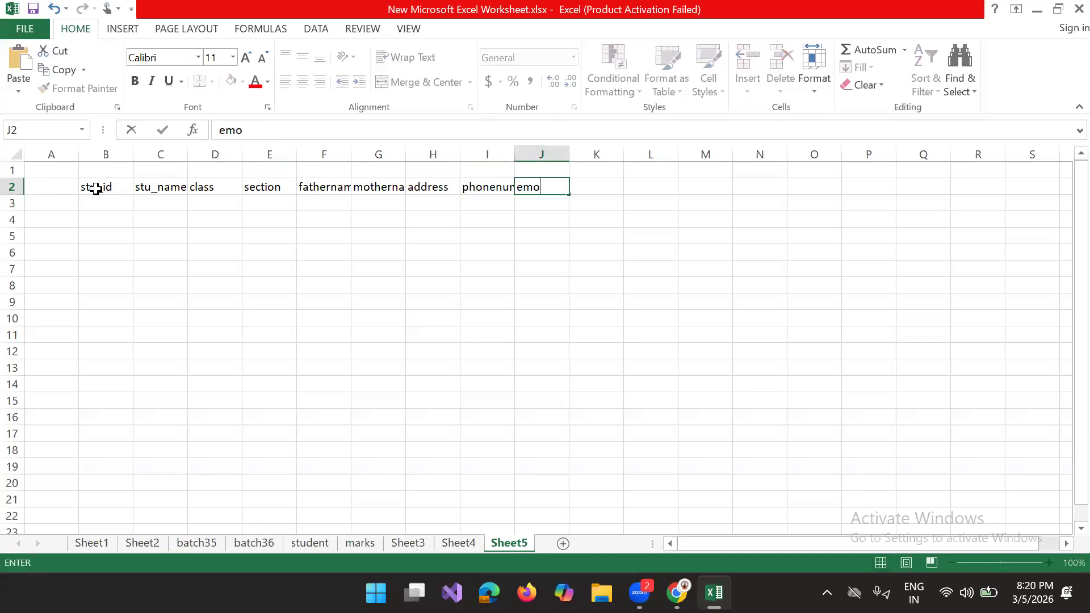
text(genc)
key(BackSpace)
key(BackSpace)
key(BackSpace)
key(BackSpace)
key(BackSpace)
text(r con)
key(BackSpace)
key(BackSpace)
key(BackSpace)
text(ph)
key(Tab)
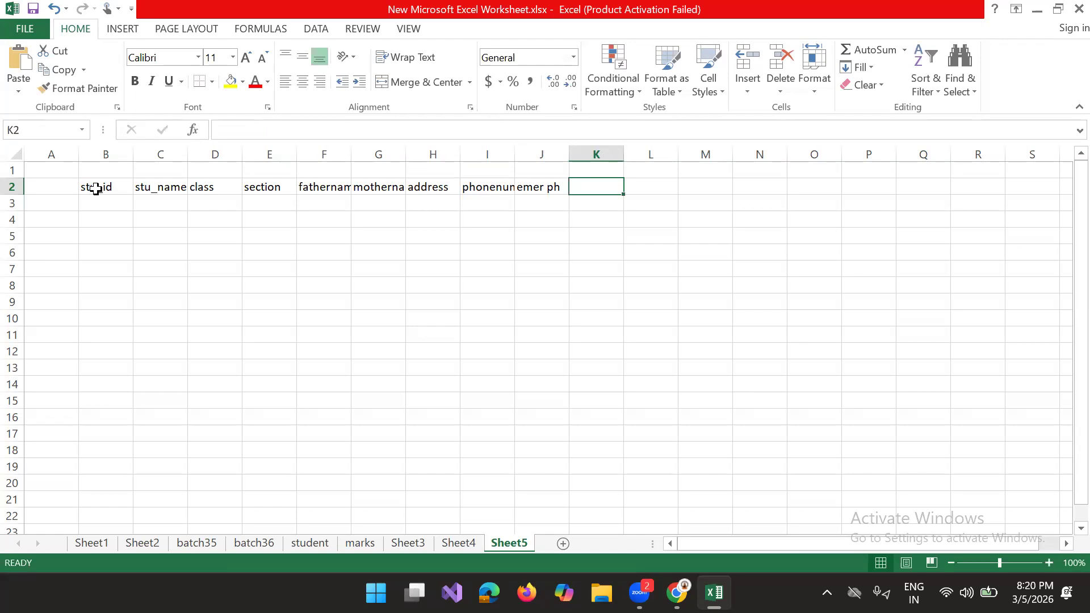
Step: Add the class teacher ID column header "classtecer id" in cell K2
text(class)
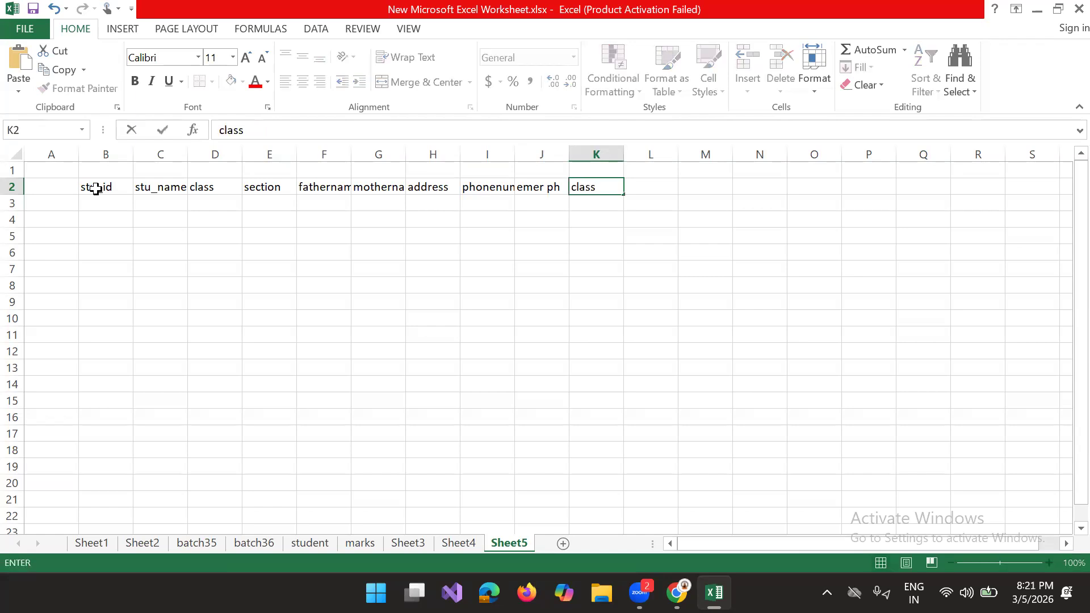
text(tecer id)
key(Tab)
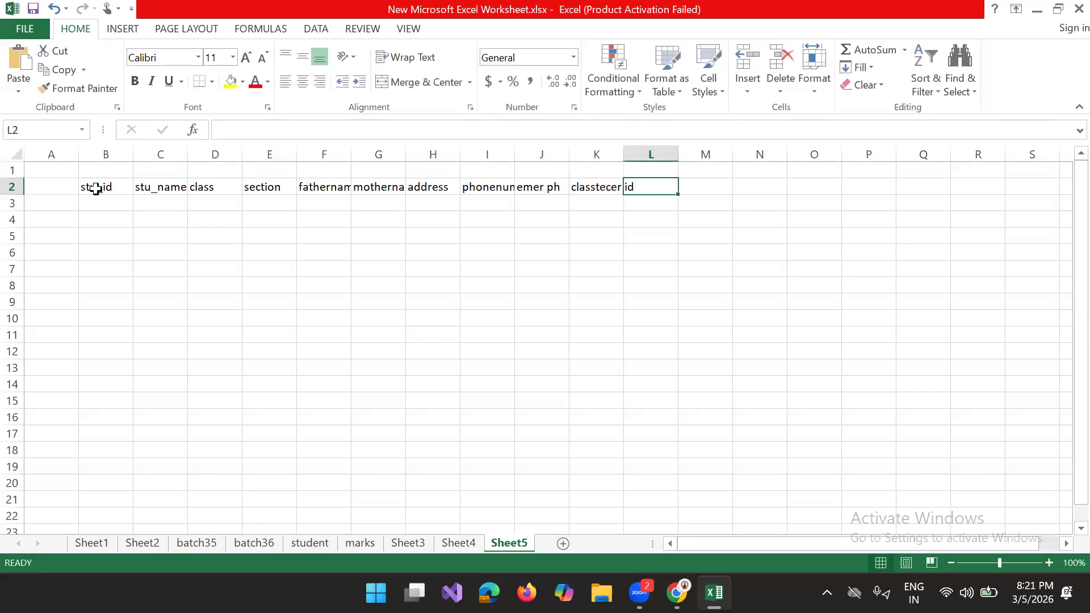
text(tec)
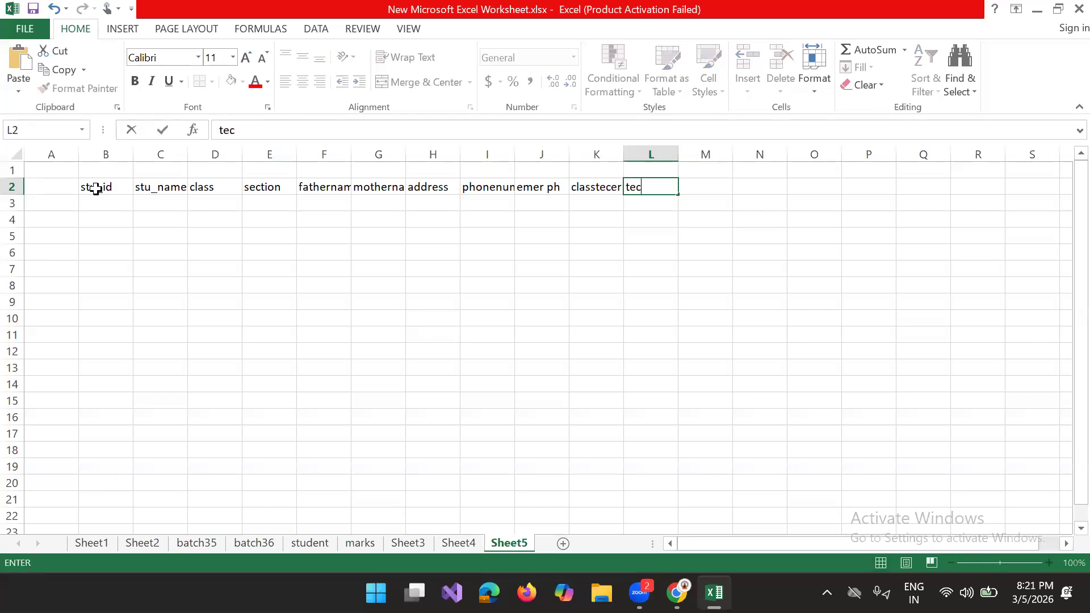
text(h name)
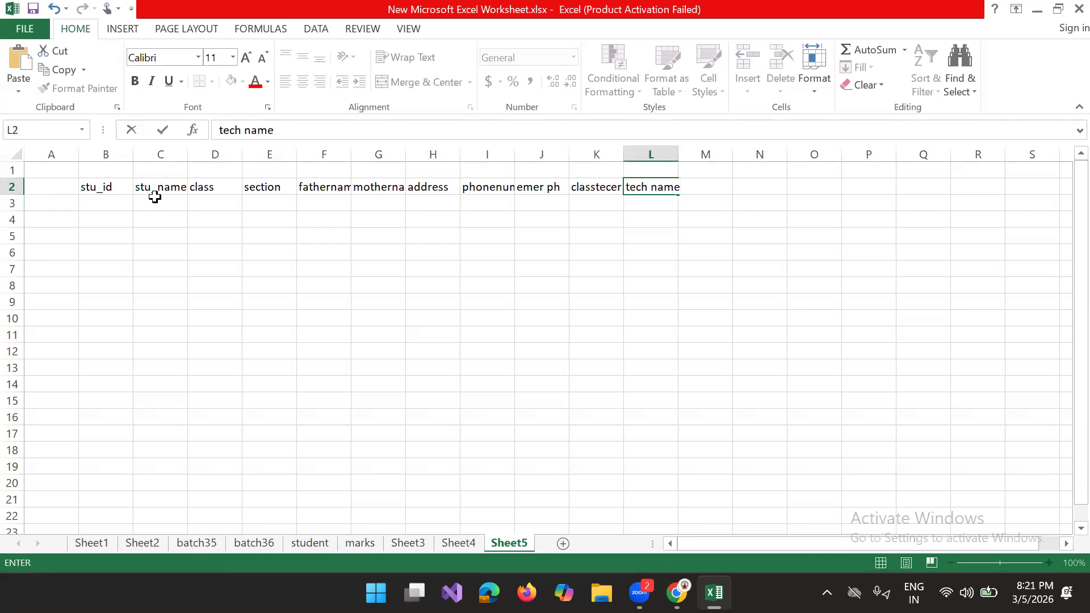
Step: Add the teacher name column header "tech name" in cell L2
click(729, 216)
Step: Add the teacher number column header "tech no" in cell M2
click(703, 186)
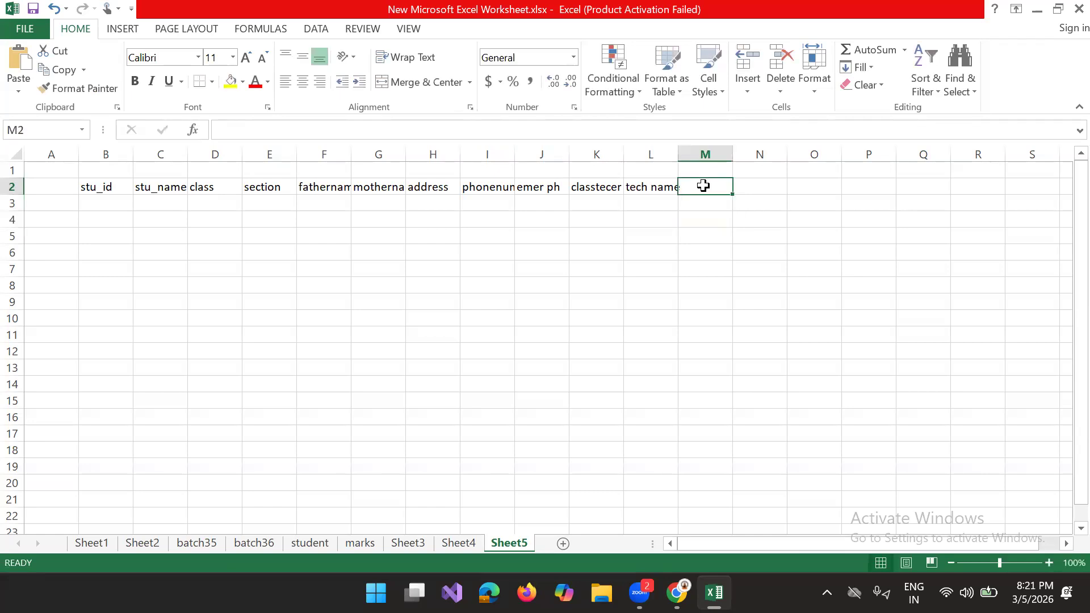
text(ph)
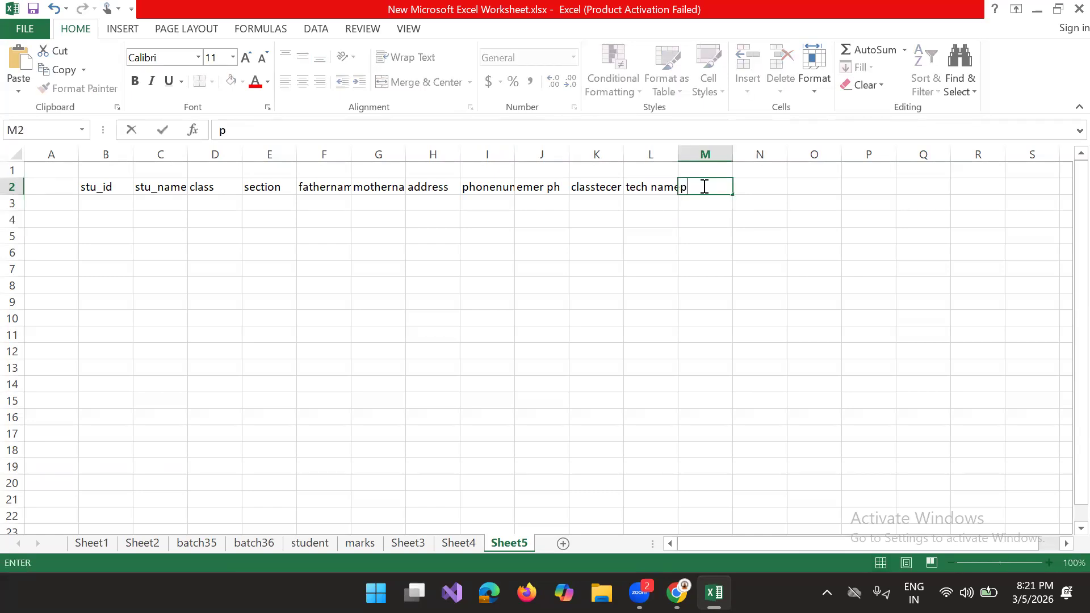
key(BackSpace)
key(BackSpace)
text(tech no)
click(764, 192)
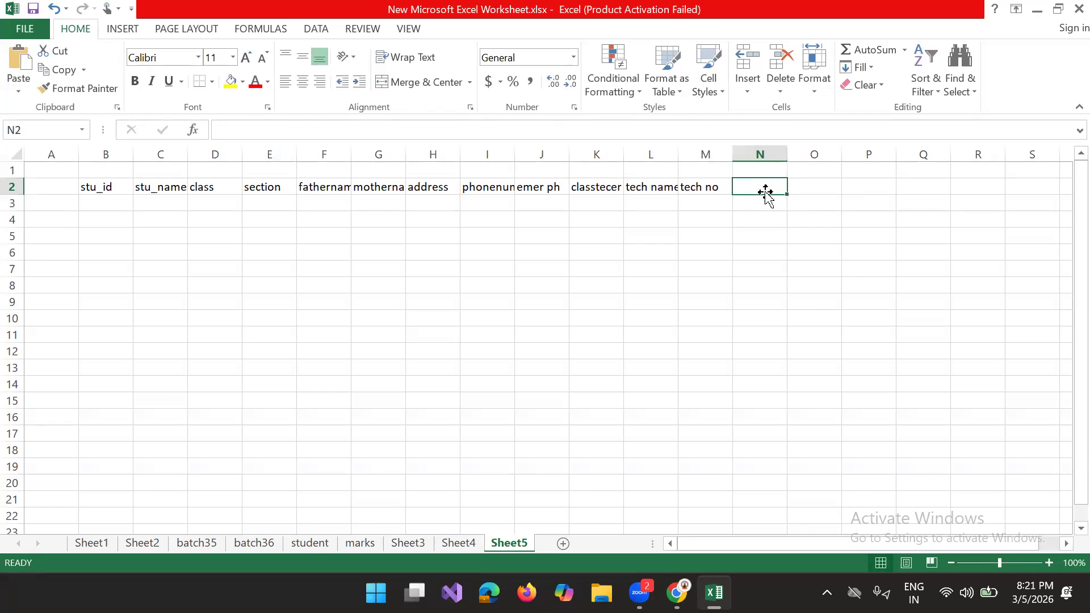
Step: Add the column header "fee" in cell N2
text(fee)
key(Tab)
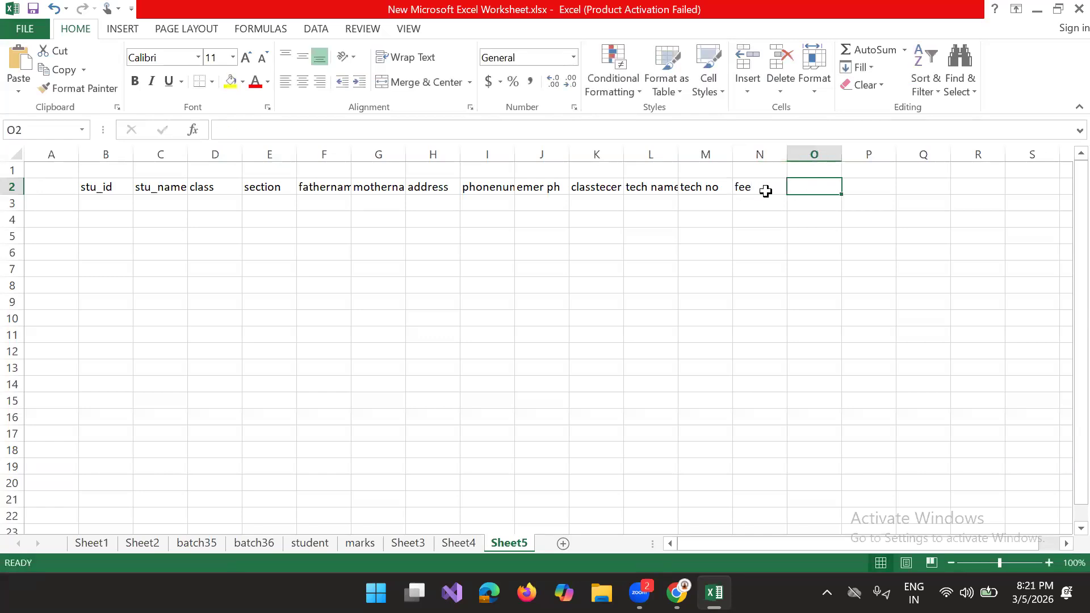
Step: Enter the column header "unit" in cell O2
text(unit)
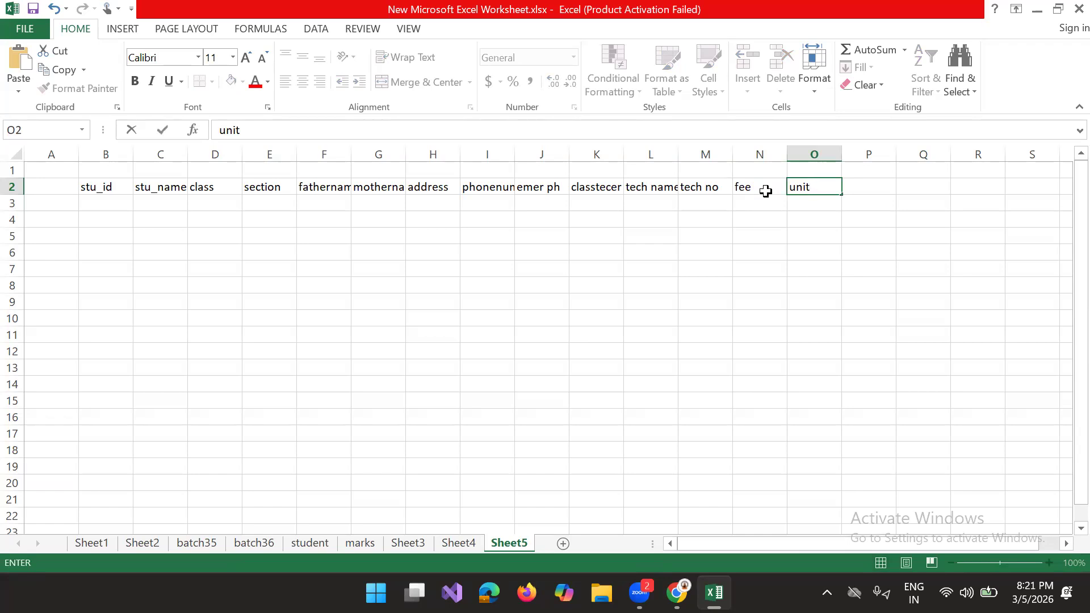
key(Tab)
key(Left)
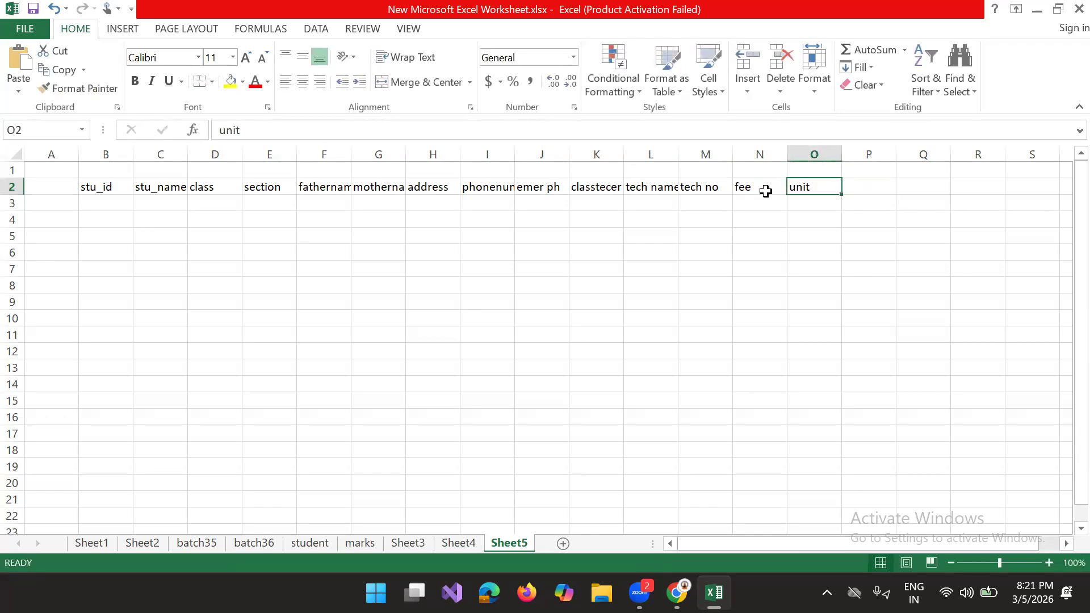
Step: Set the column header in cell O2 to "subject"
text(sun)
key(BackSpace)
text(bject)
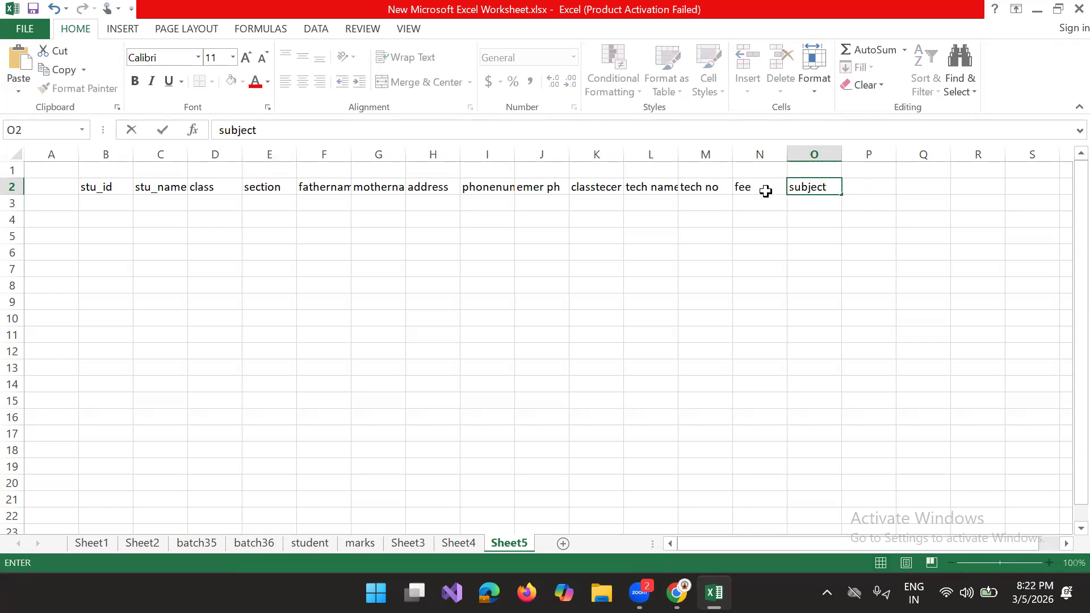
key(Tab)
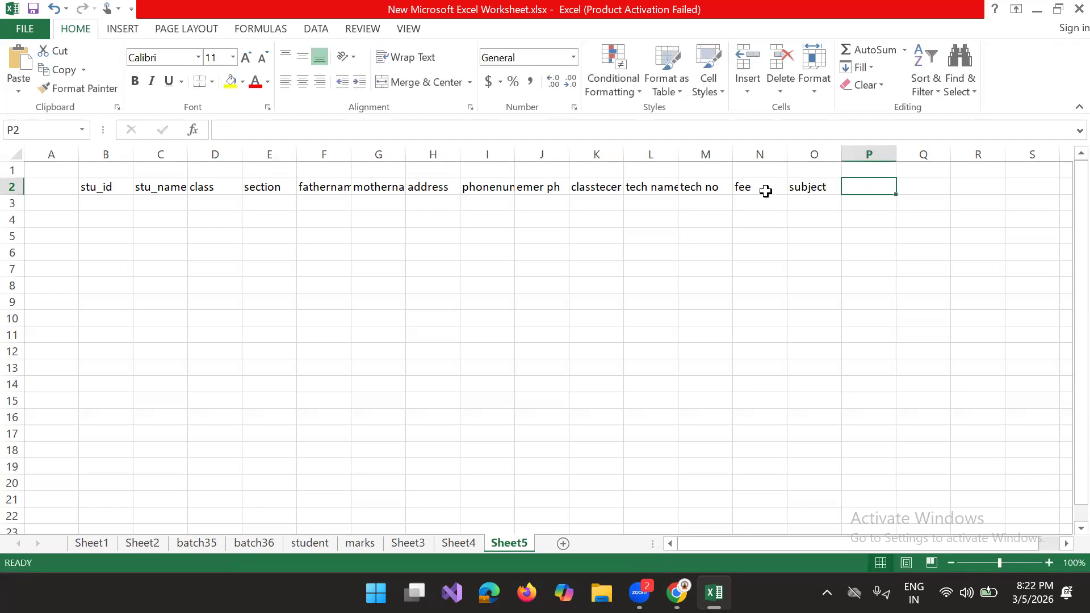
Step: Add the column headers "subject tech" in cell P2 and "marks" in cell Q2
text(sub)
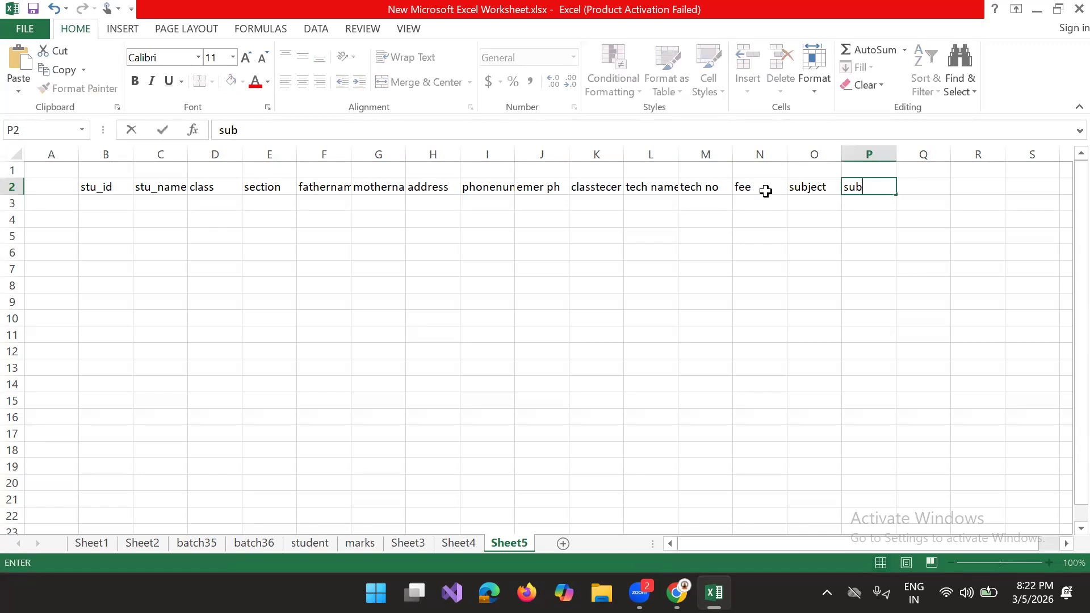
text(ject tech)
key(Tab)
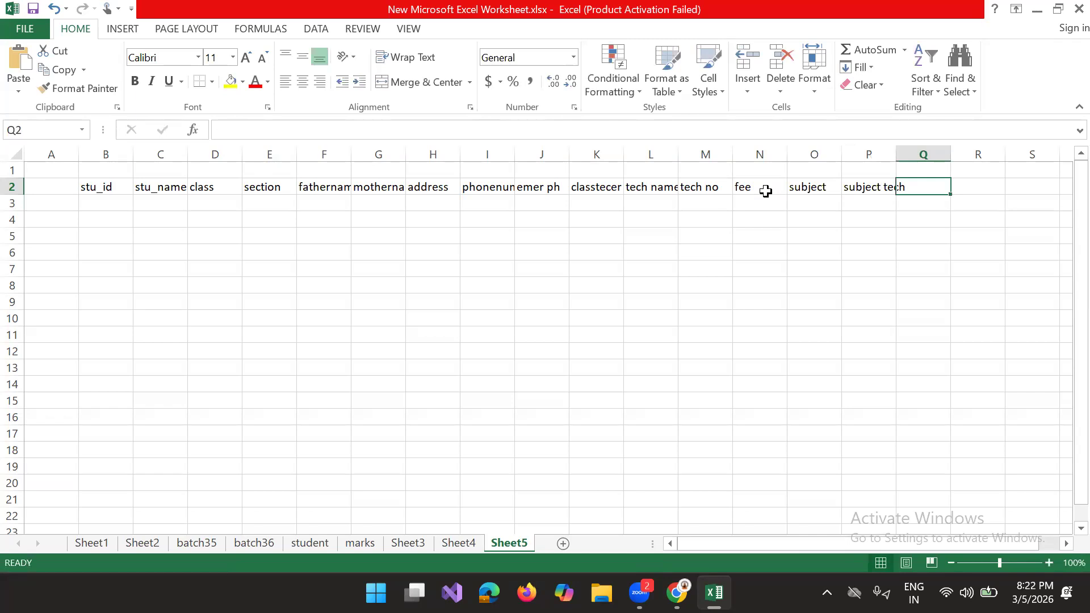
text(marks)
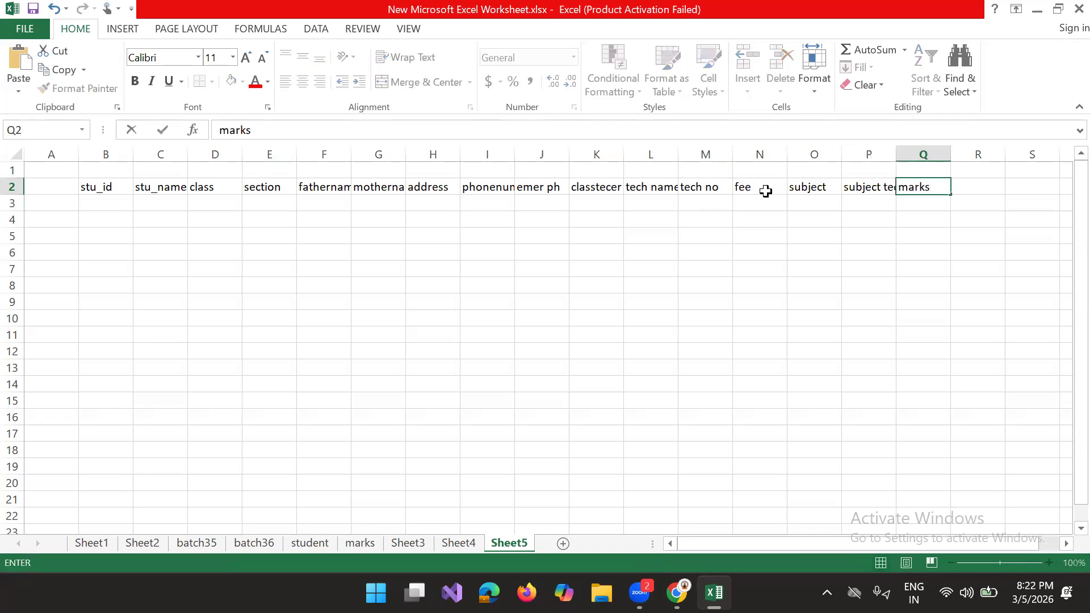
Step: Clear the "marks" header from cell Q2 and widen column P to fit the "subject tech" header
key(BackSpace)
key(BackSpace)
key(BackSpace)
key(BackSpace)
key(BackSpace)
click(949, 196)
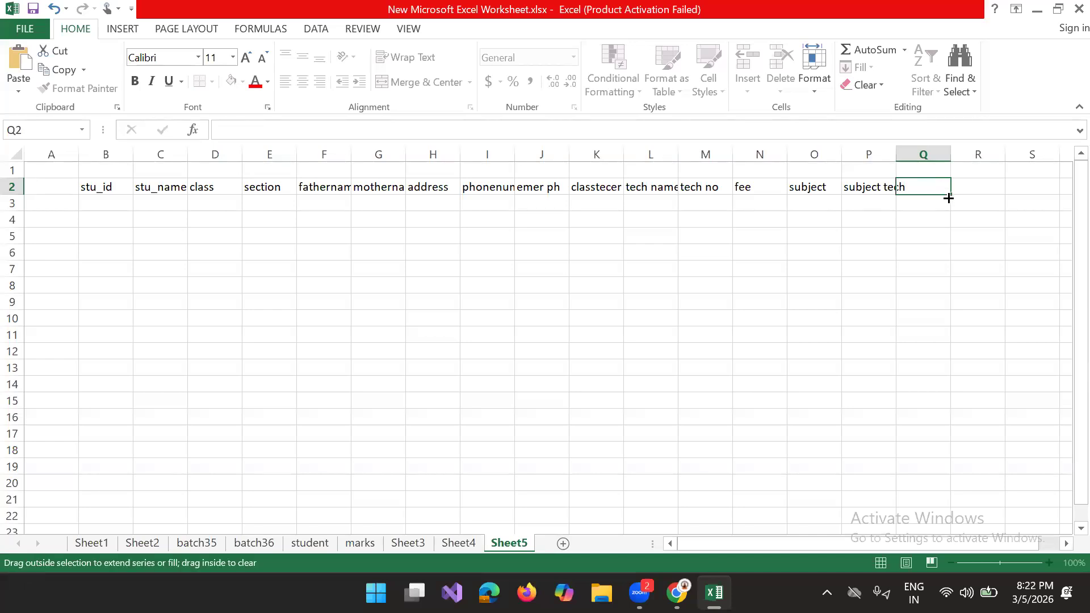
click(985, 203)
drag(896, 157, 910, 157)
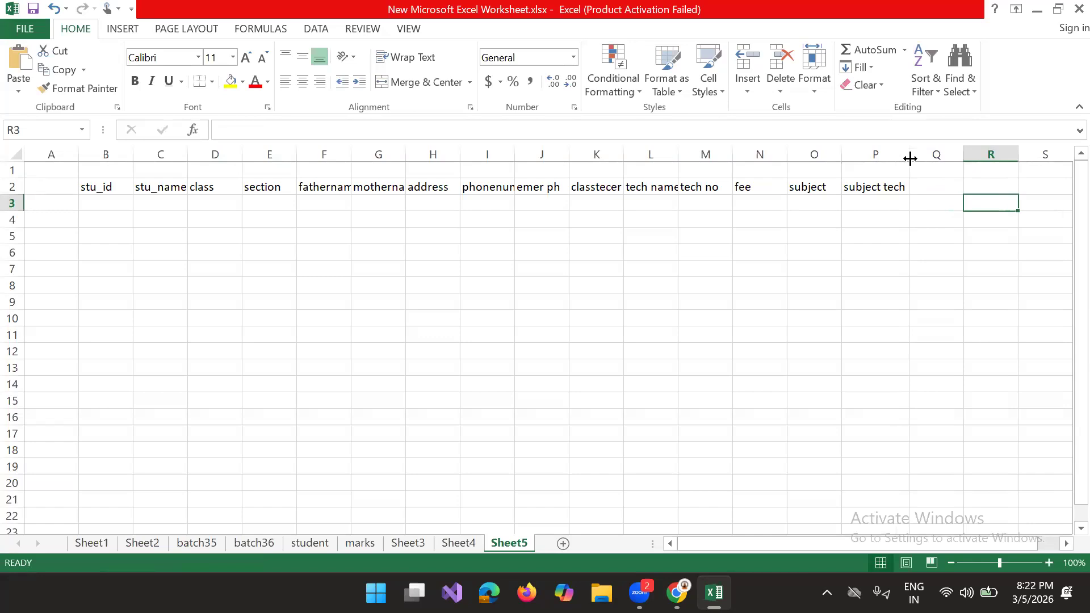
Step: Add the column headers "unit" in cell Q2 and "marks" in cell R2
click(927, 186)
text(unit)
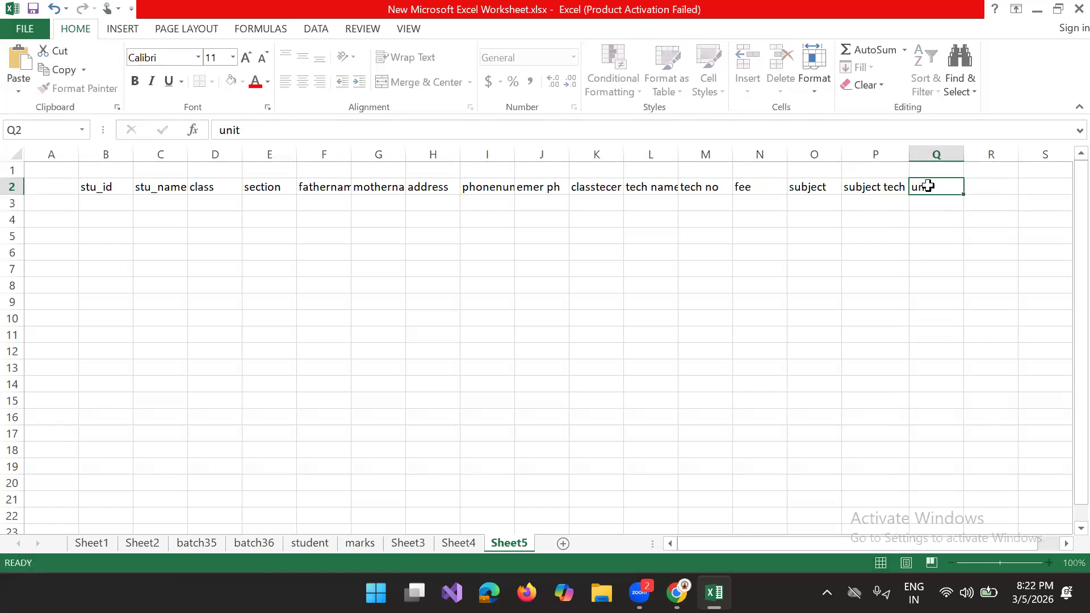
key(Tab)
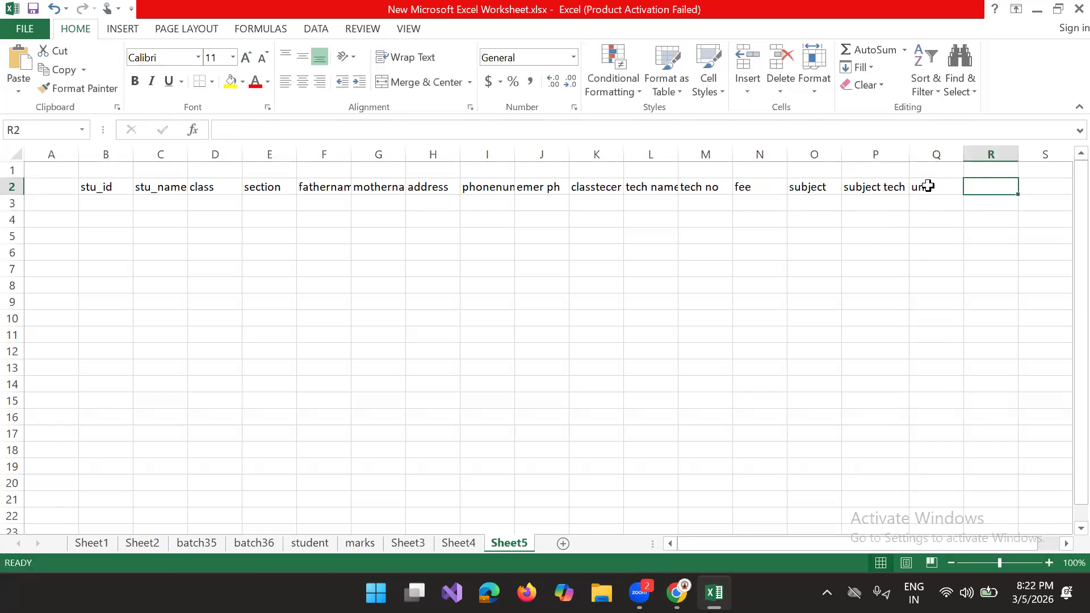
key(Tab)
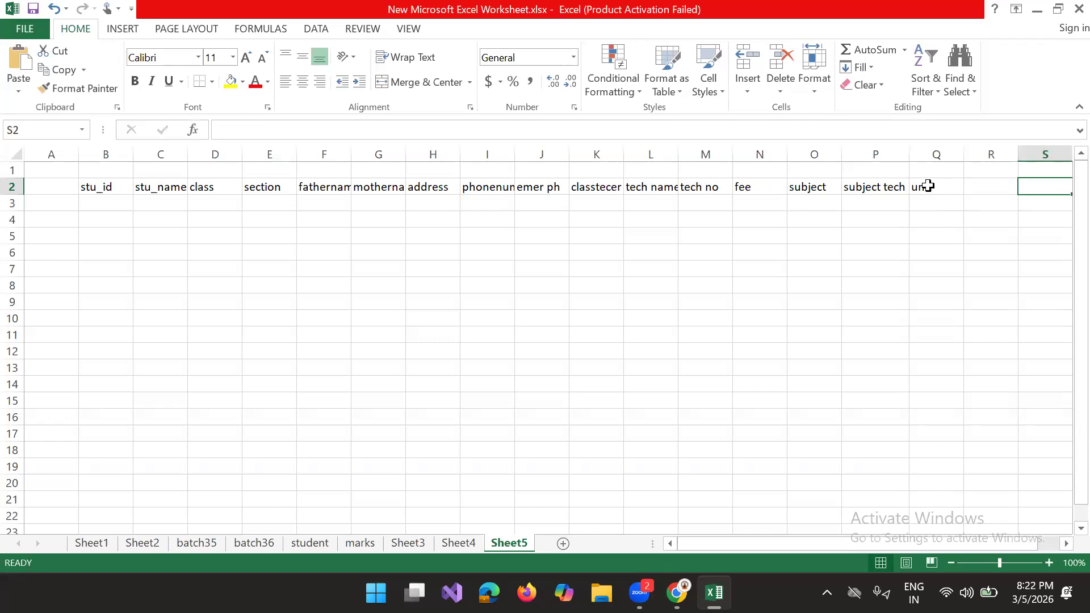
key(shift+Tab)
text(marks)
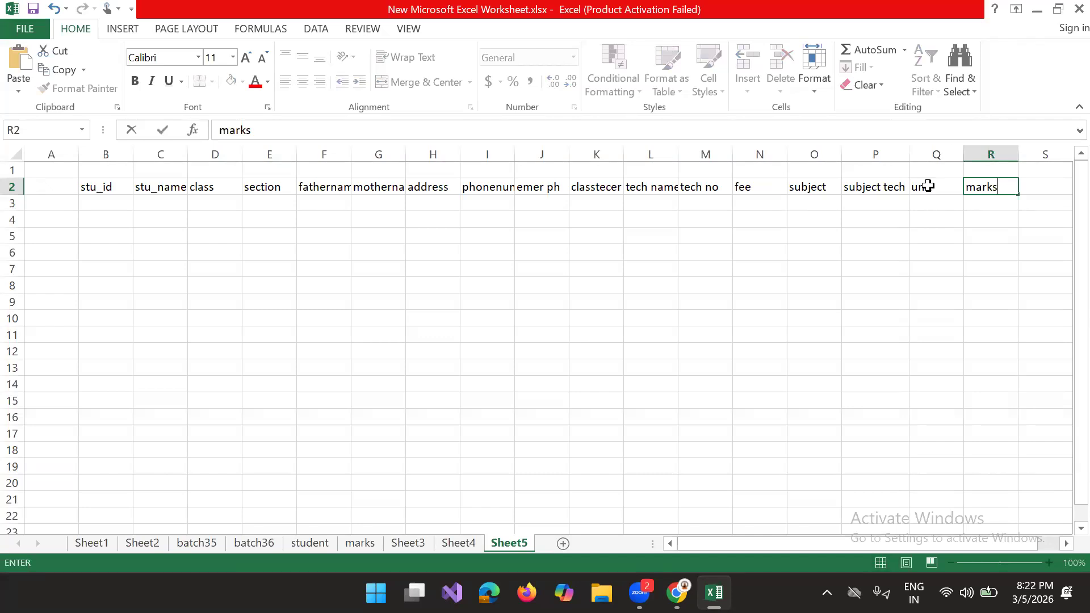
Step: Start the first record in row 3 with the student's ID and name, class 10 and section "a"
click(110, 205)
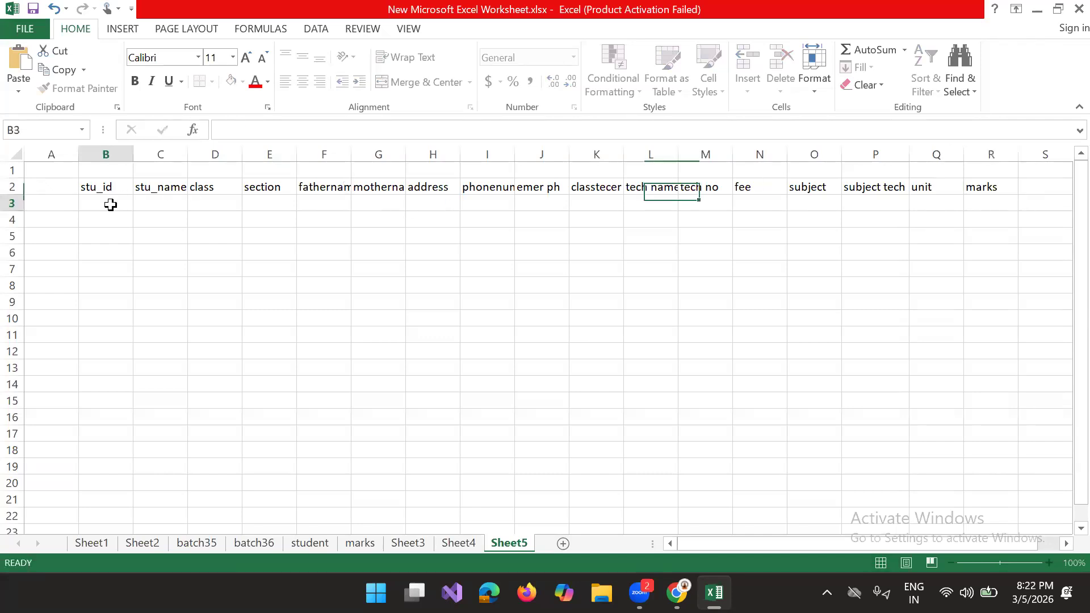
text(101)
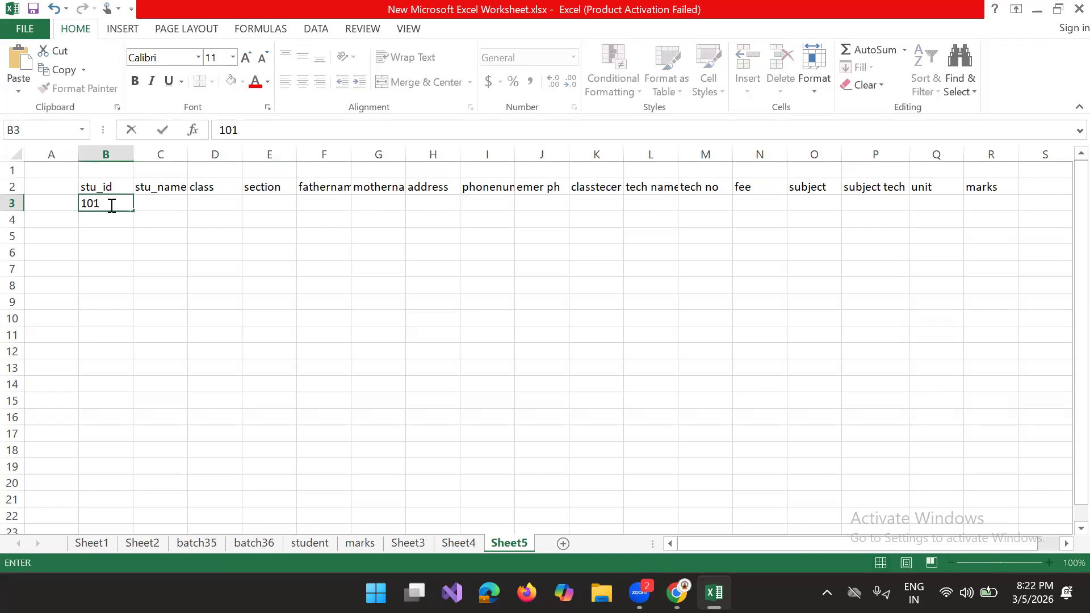
key(Tab)
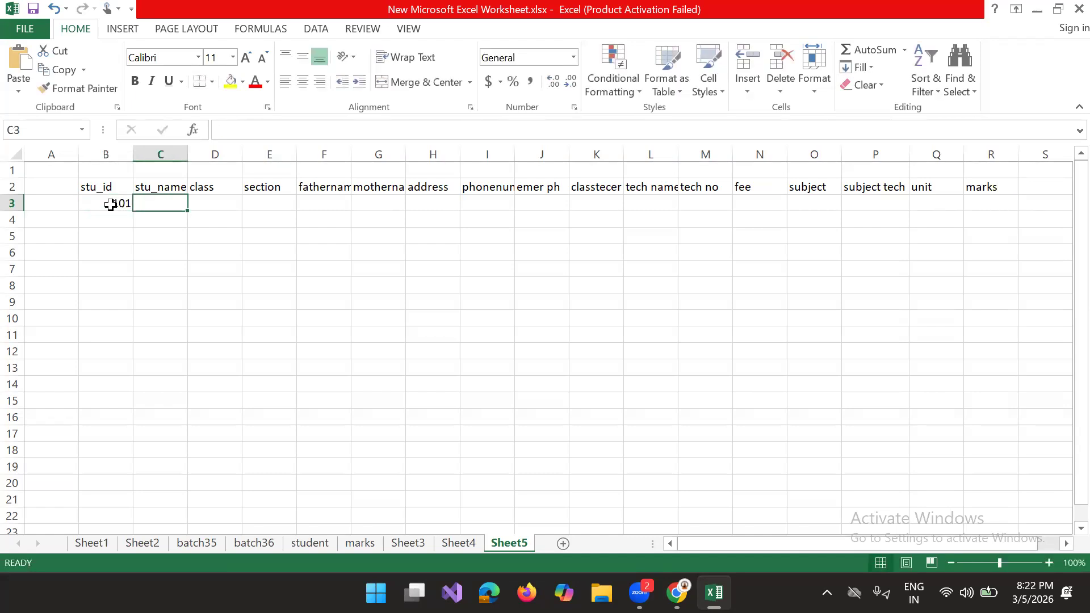
text(siva)
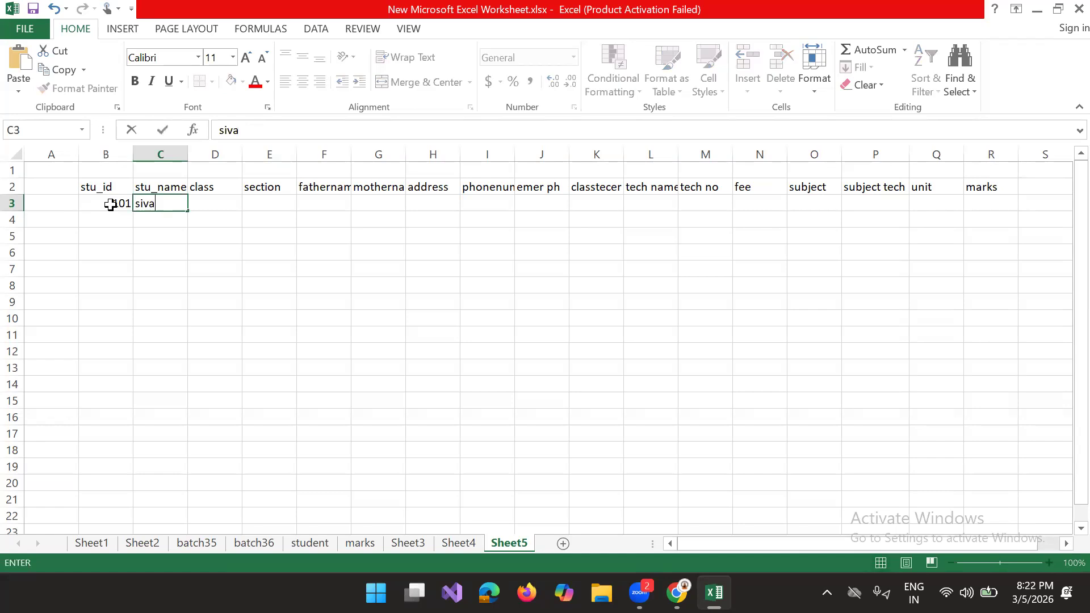
key(Tab)
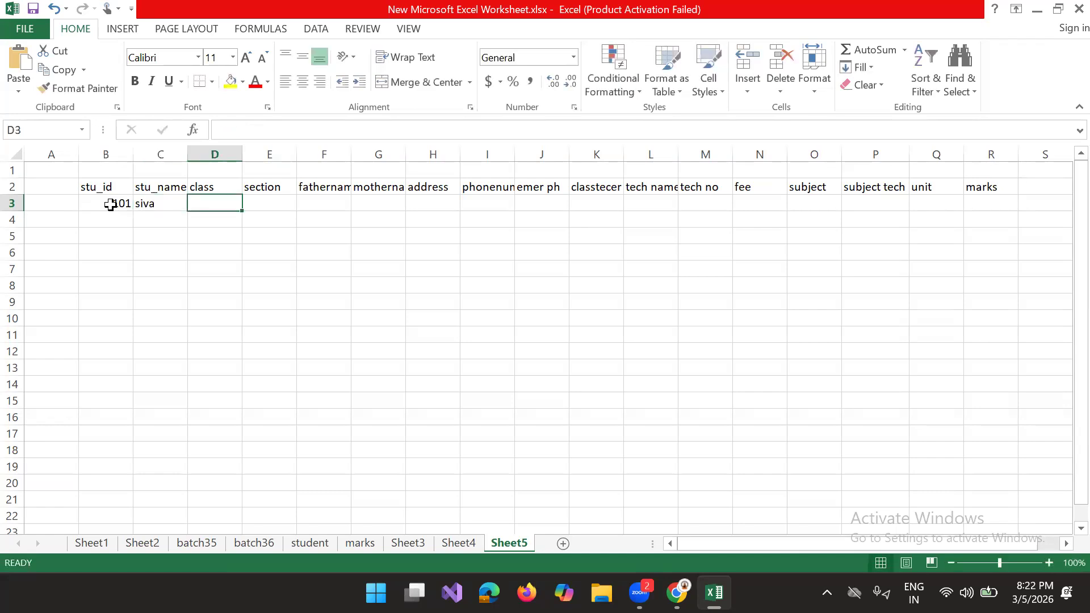
text(10)
key(Tab)
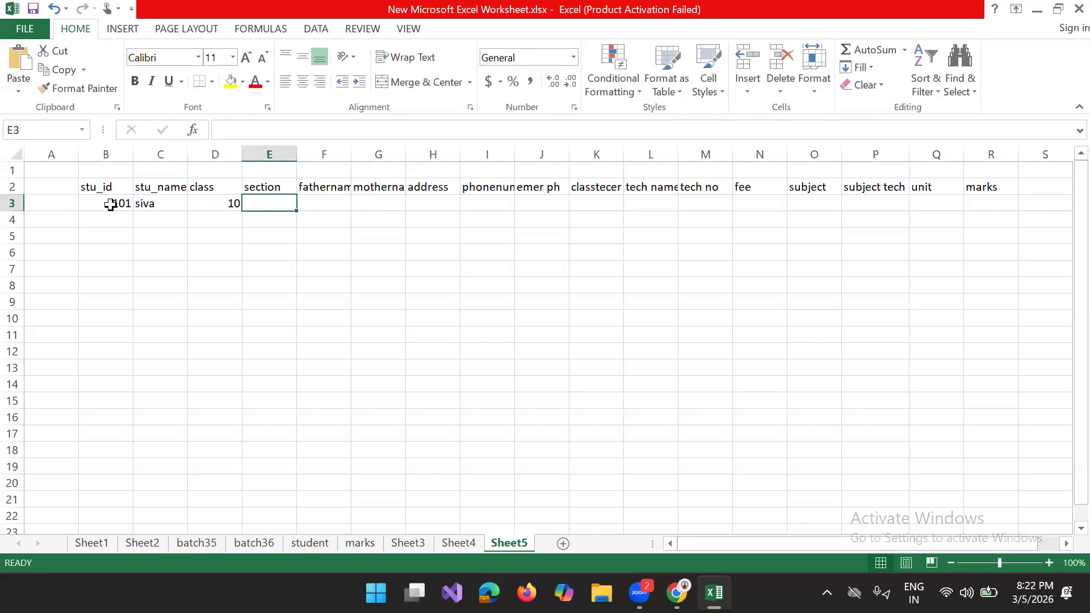
text(a)
key(Tab)
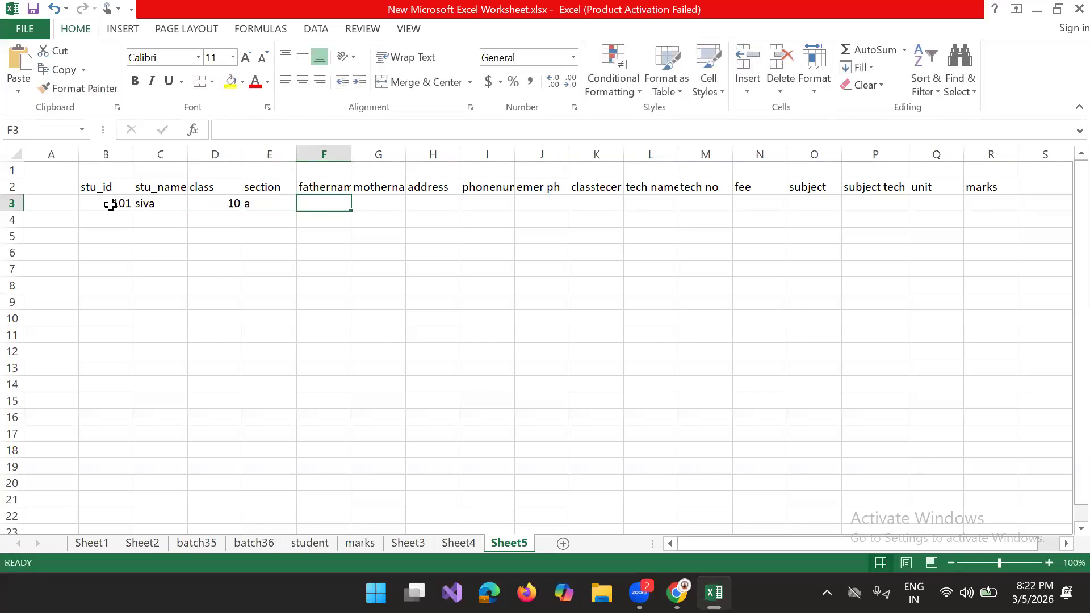
Step: Enter the father's name, mother's name and address in cells F3 to H3
text(jaya)
key(Tab)
text(push)
key(Tab)
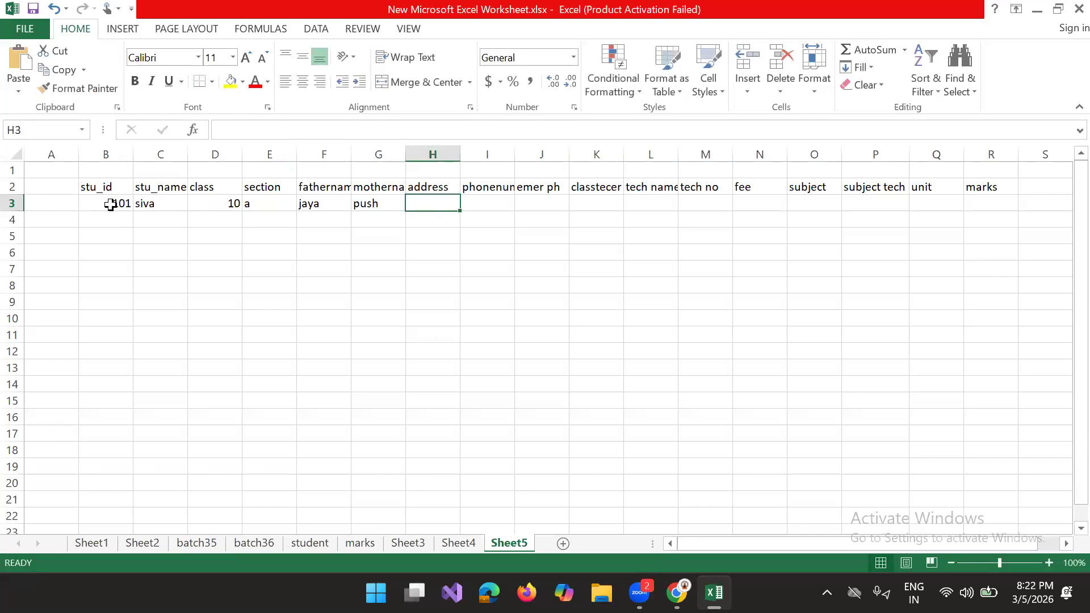
text(blr)
key(Tab)
Step: Enter the phone number in cell I3 and the emergency phone number in cell J3
text(7970989)
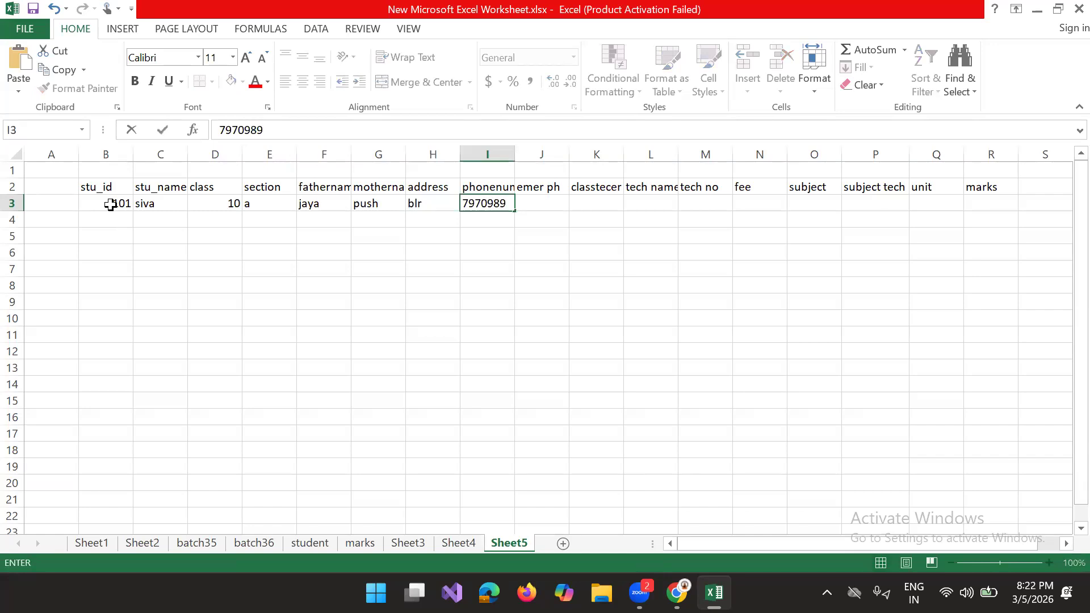
key(Tab)
text(8989)
key(Tab)
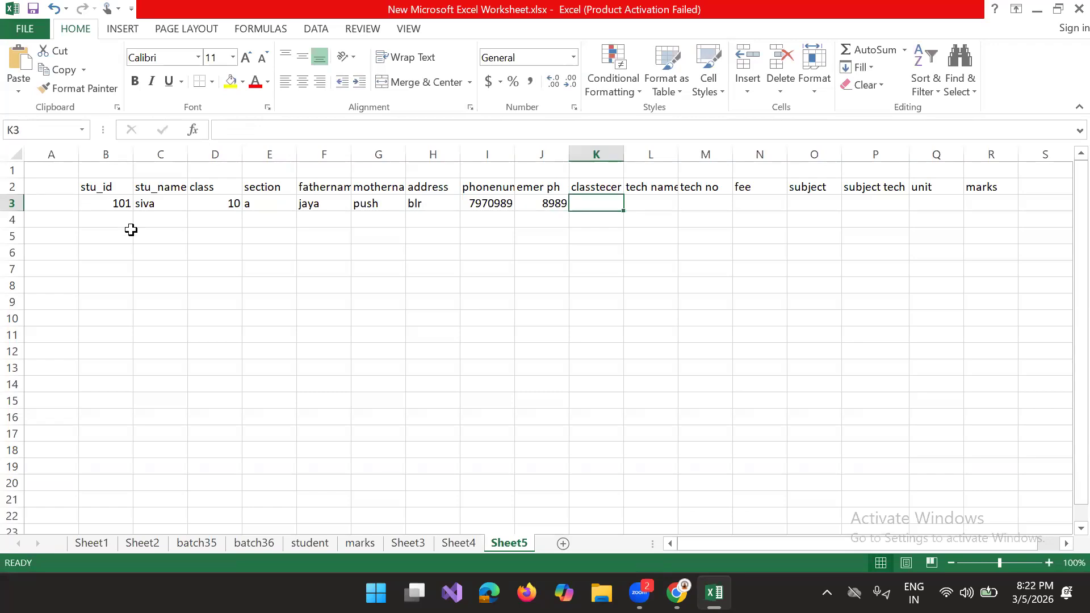
Step: Fill the teacher fields of row 3 with placeholder text "khjhjk" in K3, "khkjh" in L3 and number 1 in M3
text(khjhjk)
key(Tab)
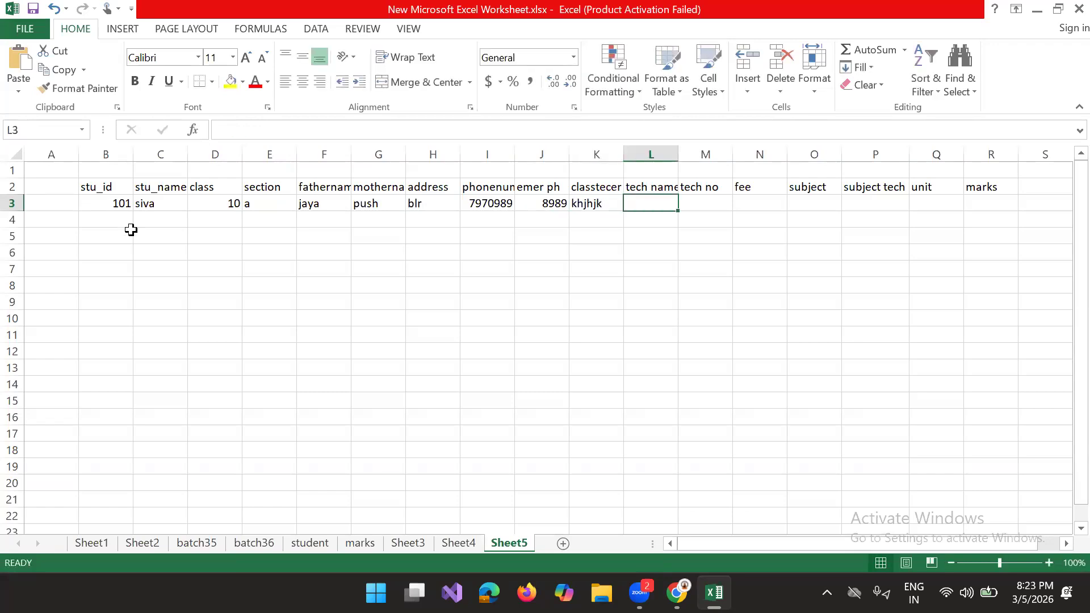
text(khkjh)
key(Tab)
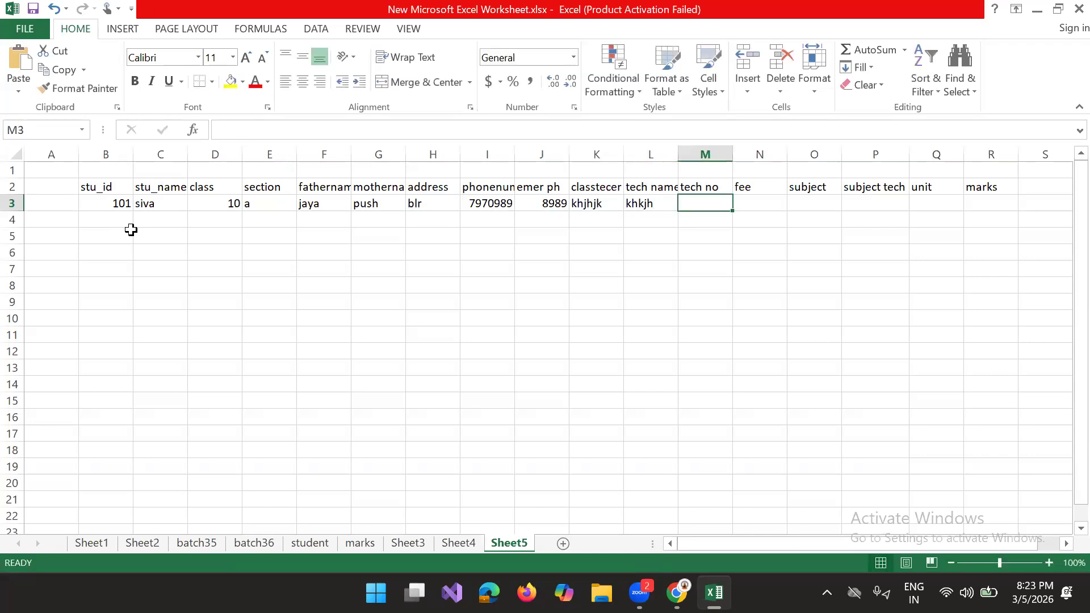
text(1)
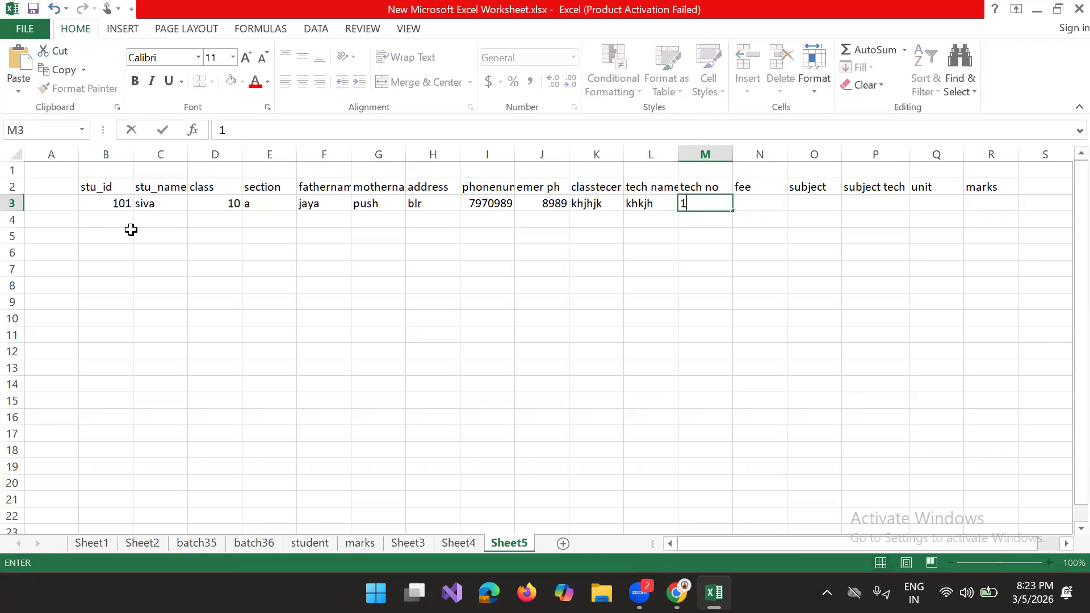
key(Tab)
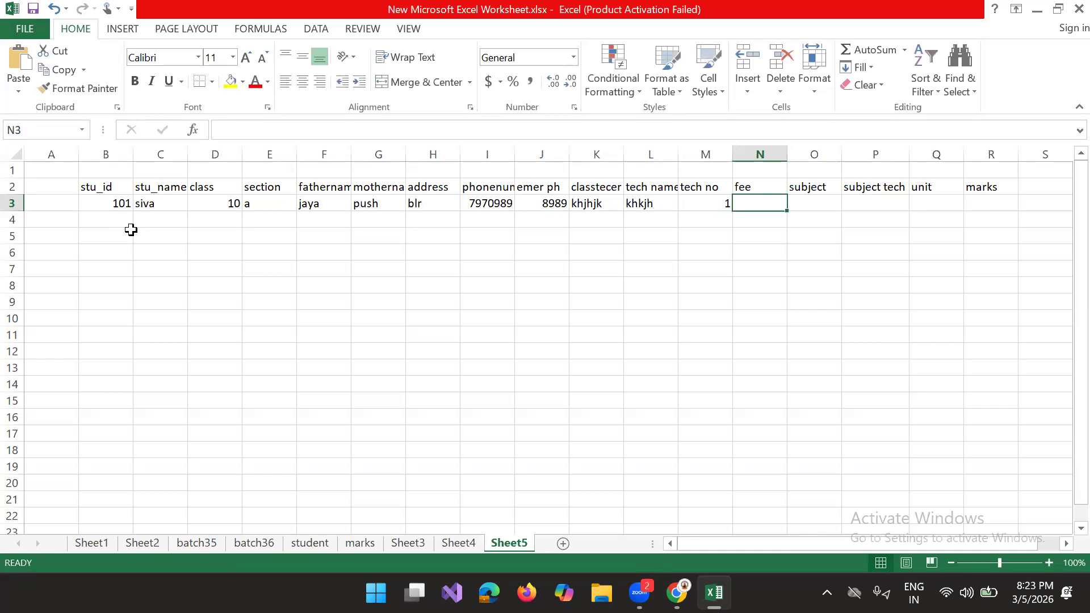
Step: Enter the fee 5000 in N3, the subject "tel" in O3 and the subject teacher's name in P3
text(5000)
key(Tab)
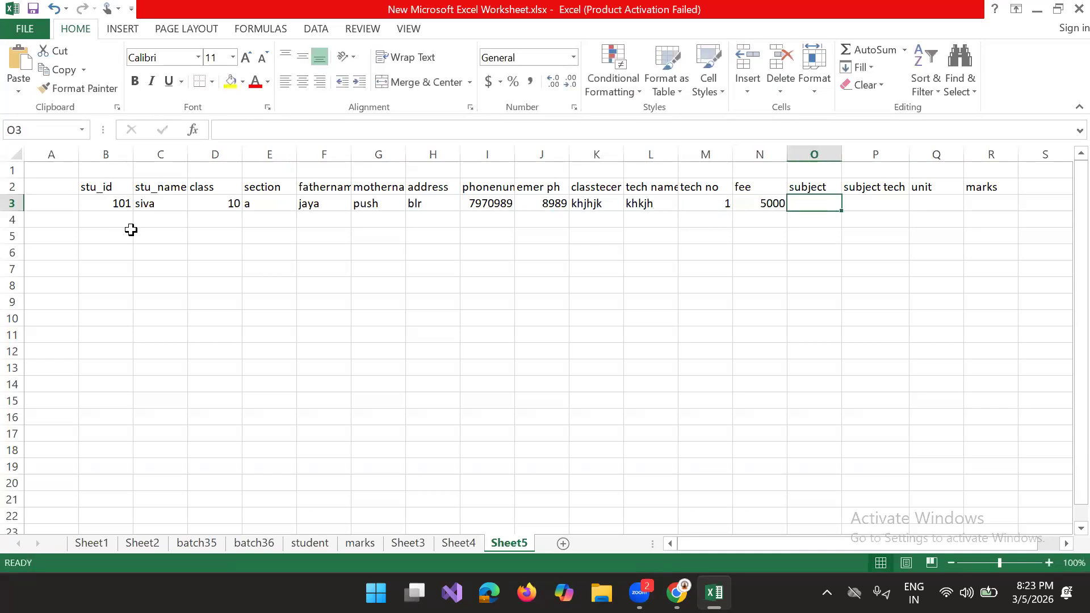
text(tel)
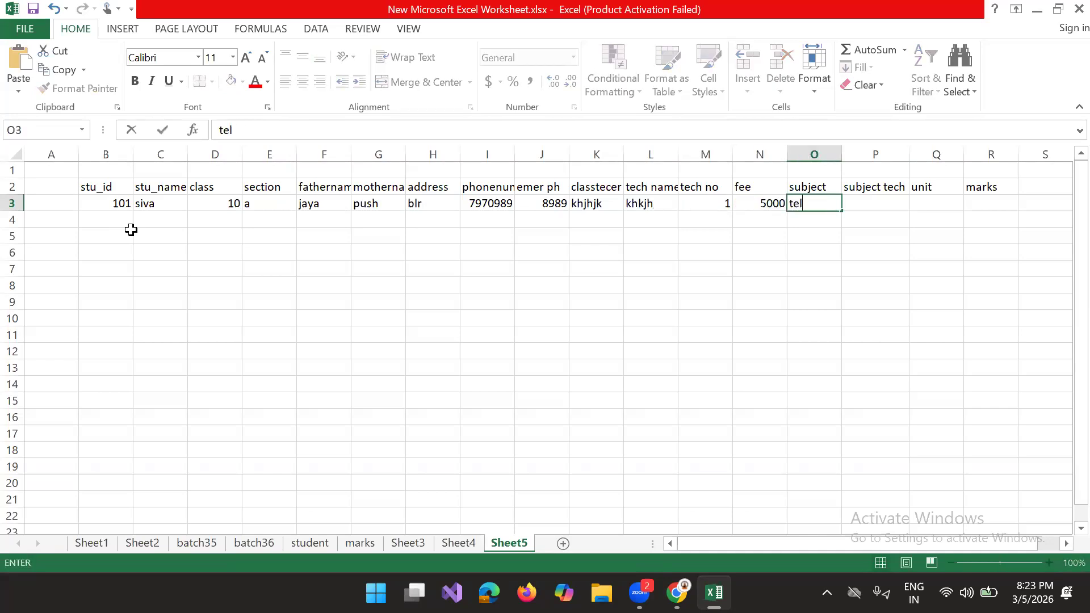
key(Tab)
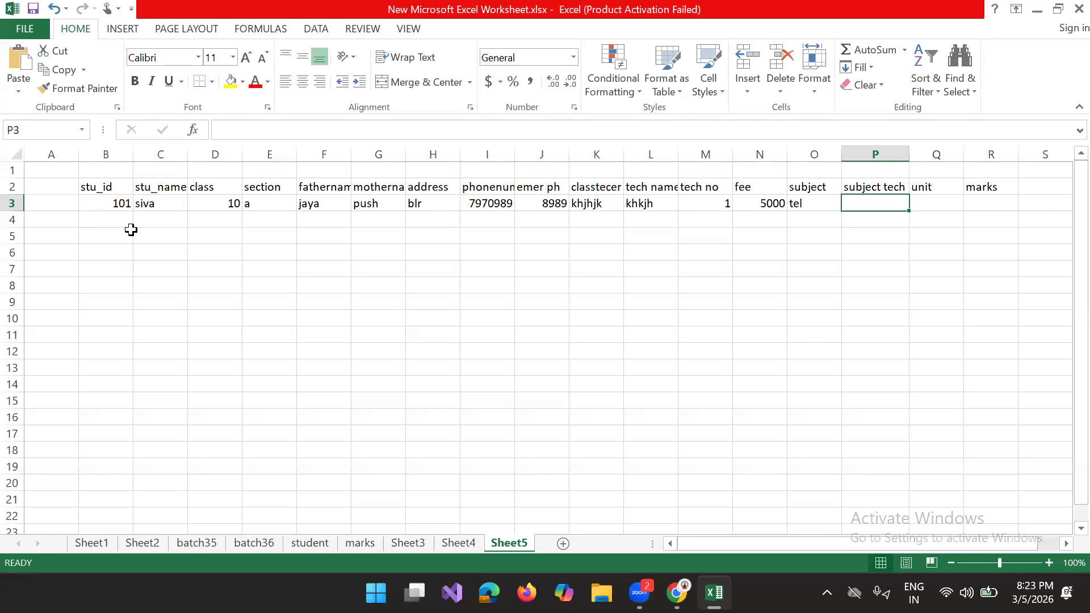
text(murali)
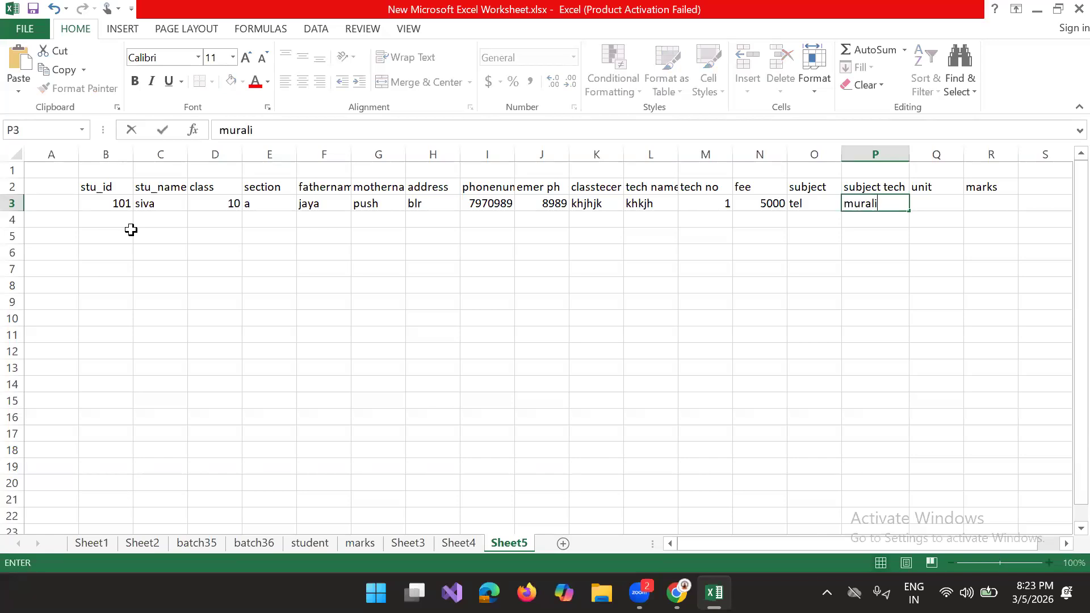
key(Tab)
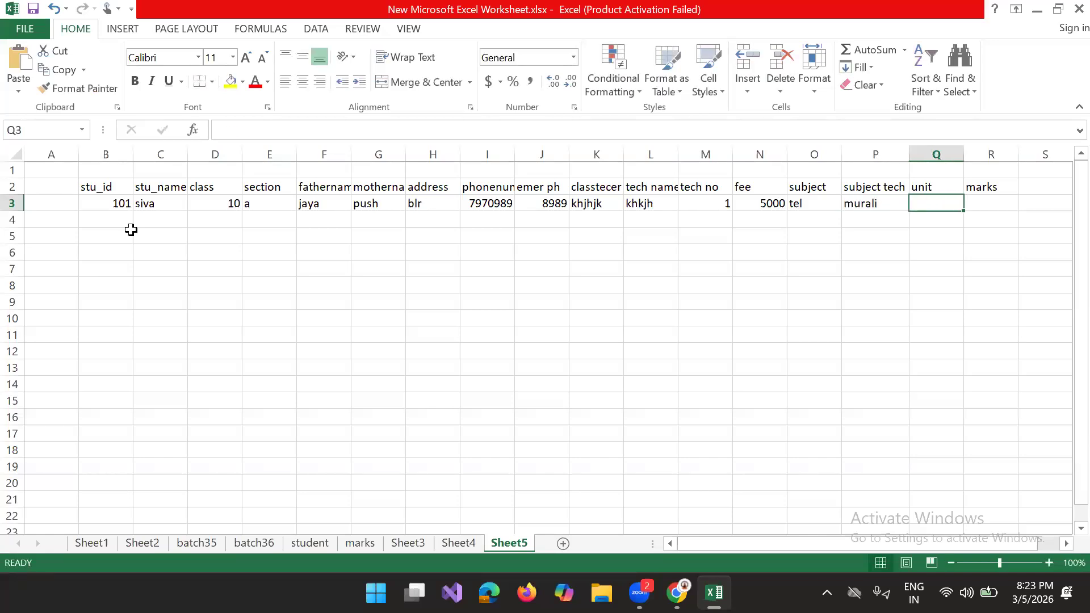
Step: Complete row 3 with "unit" in cell Q3 and marks of 70 in cell R3
text(unit)
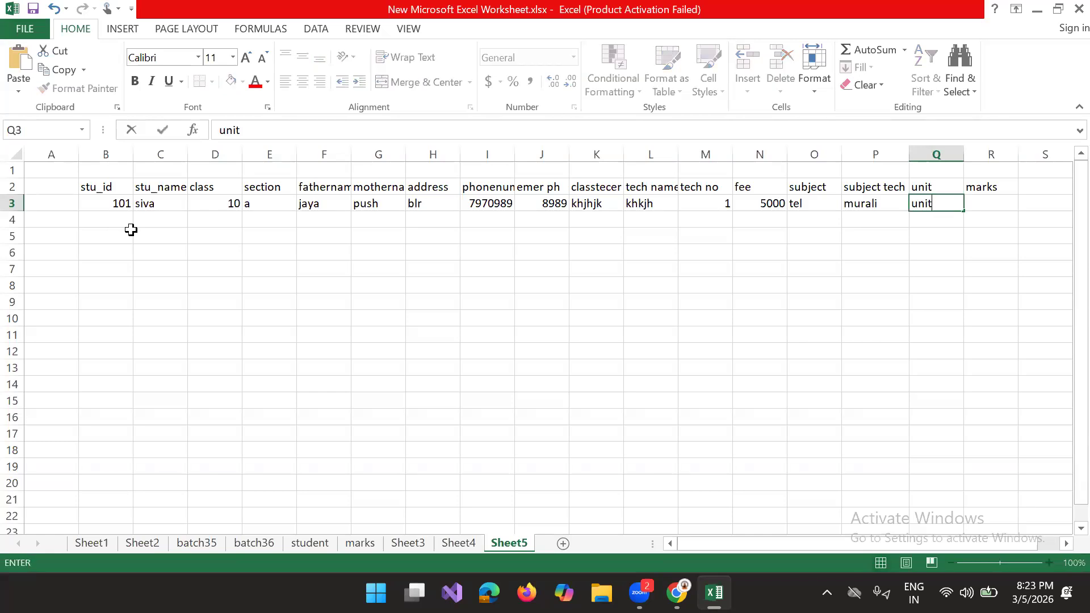
key(Tab)
text(7-)
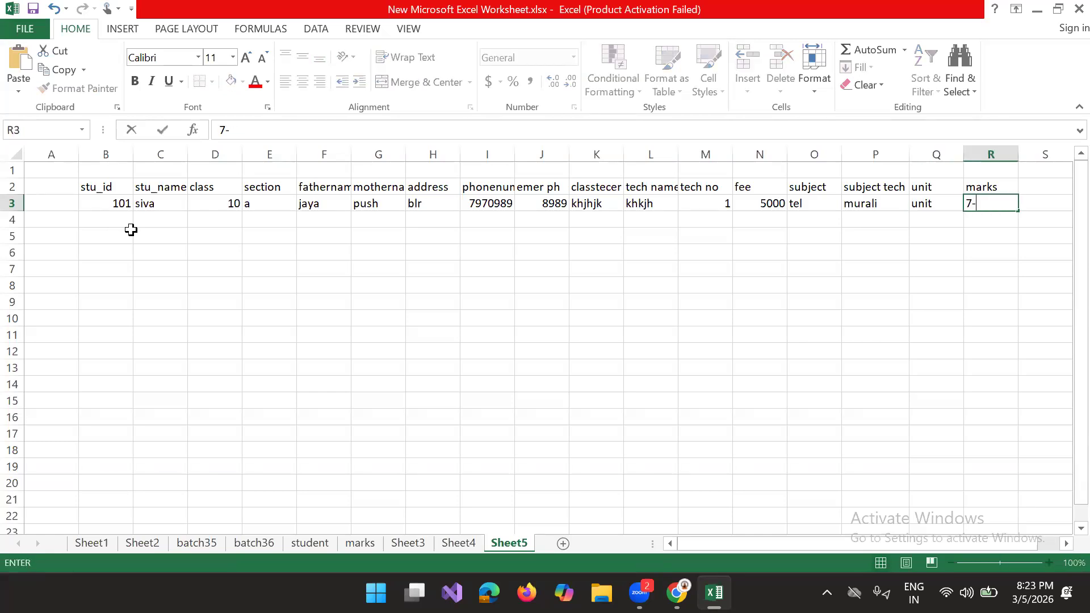
key(BackSpace)
text(0)
Step: Copy the student record in B3:N3 into rows 4 to 8, starting from column B
drag(112, 203, 767, 202)
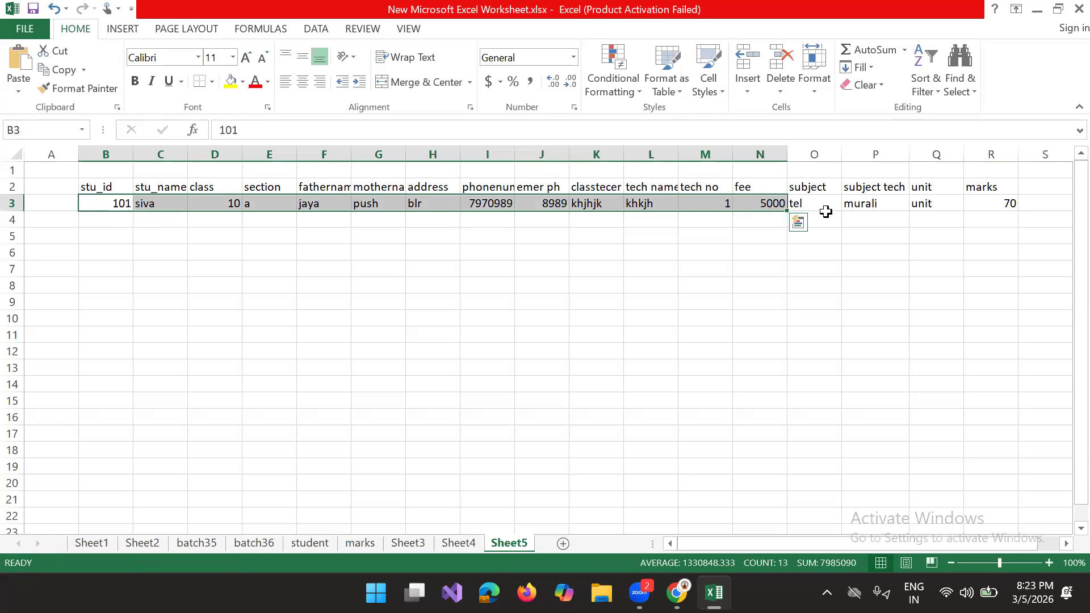
key(ctrl+c)
click(96, 213)
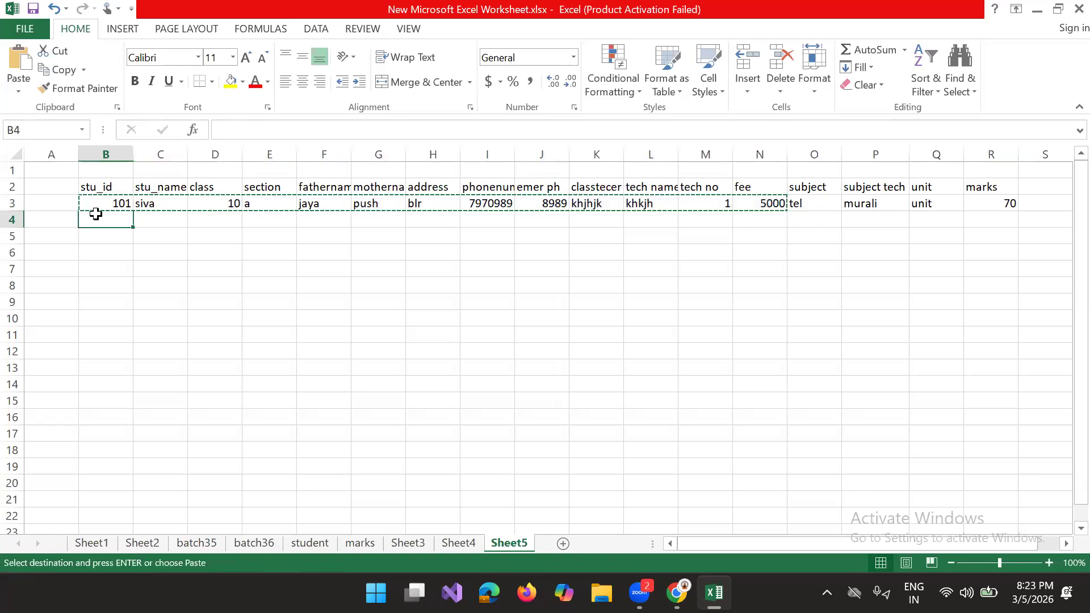
key(ctrl+v)
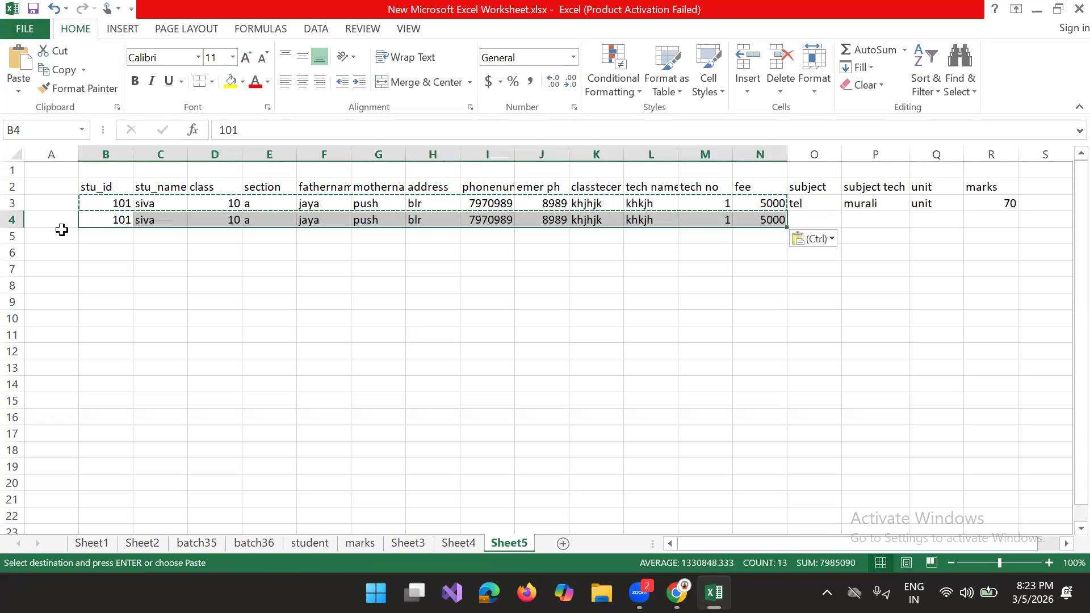
click(94, 237)
key(ctrl+v)
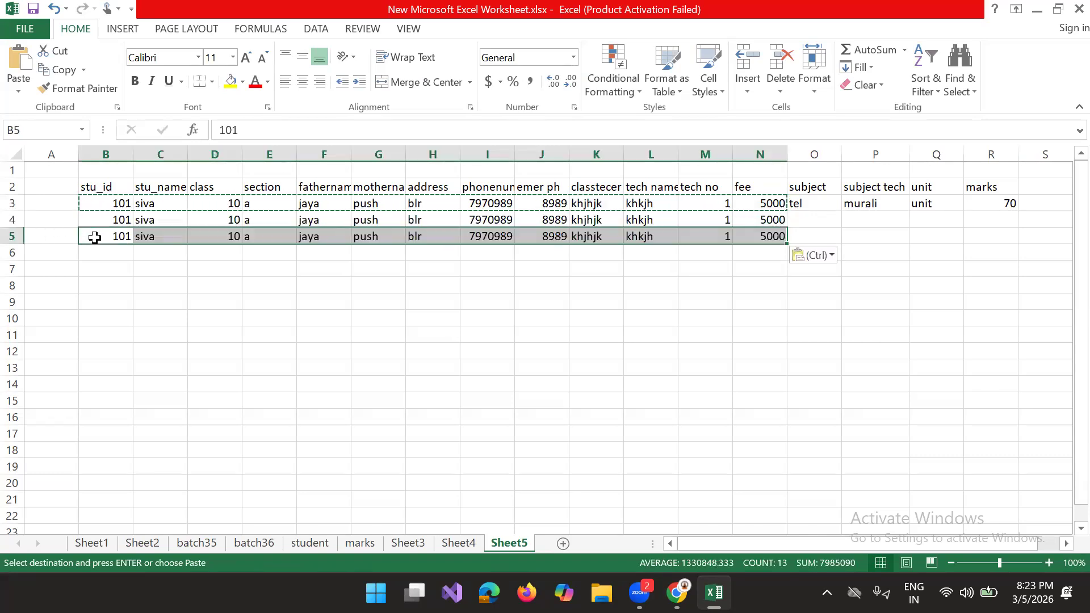
click(97, 250)
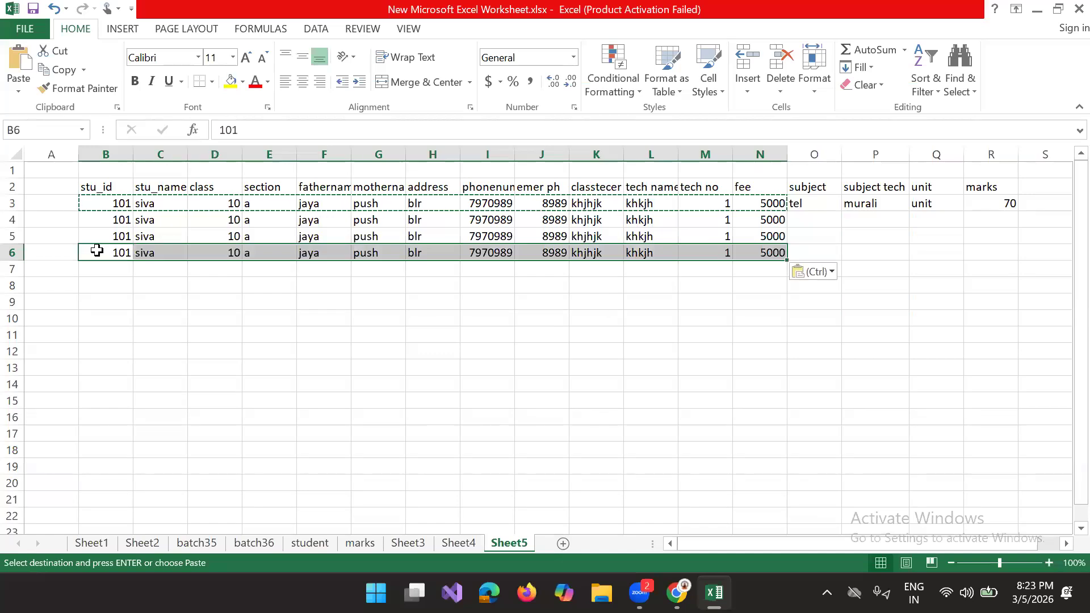
key(ctrl+v)
click(92, 271)
key(ctrl+v)
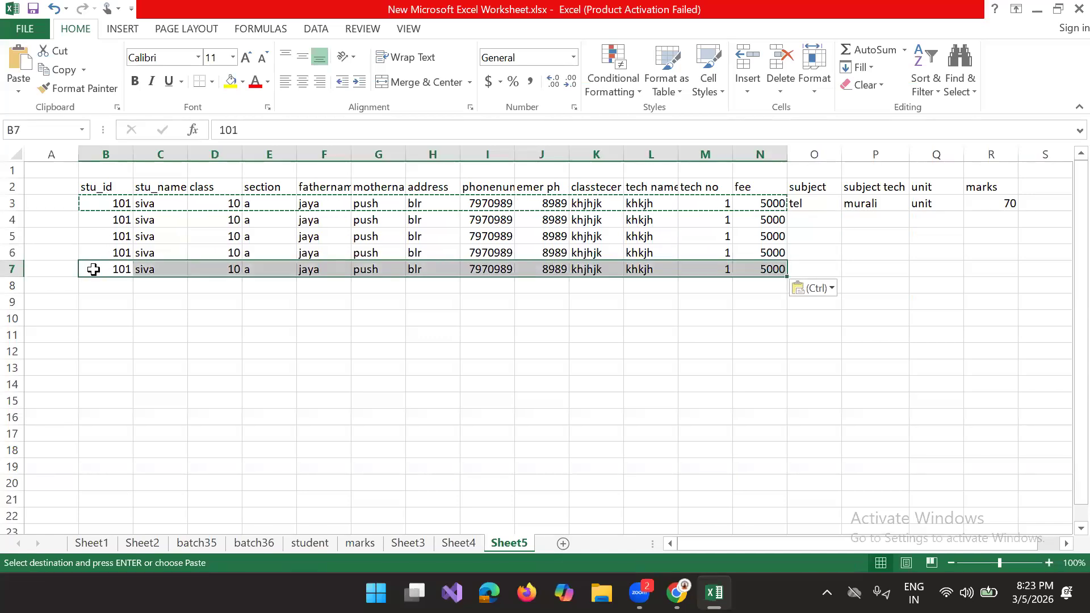
click(110, 291)
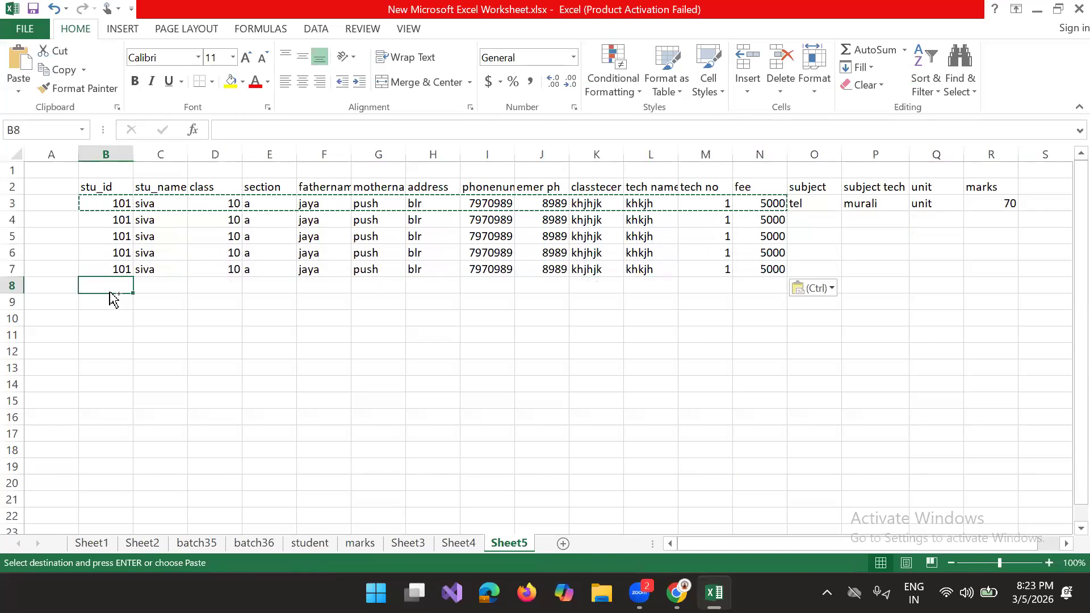
key(ctrl+v)
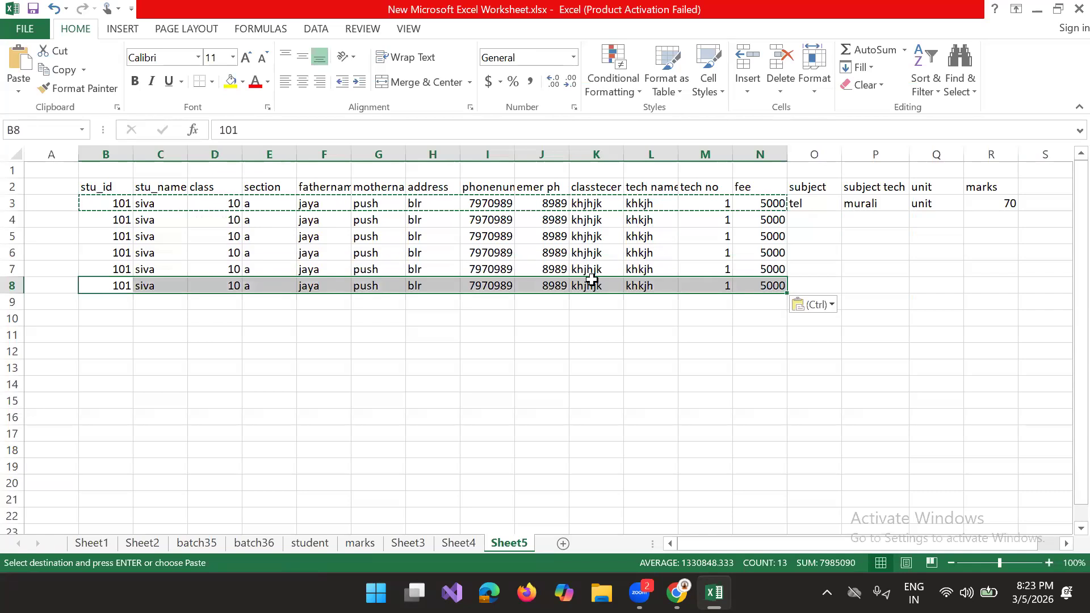
Step: Enter the subjects "eng", "hin" and "mat" in cells O4, O5 and O6
click(820, 205)
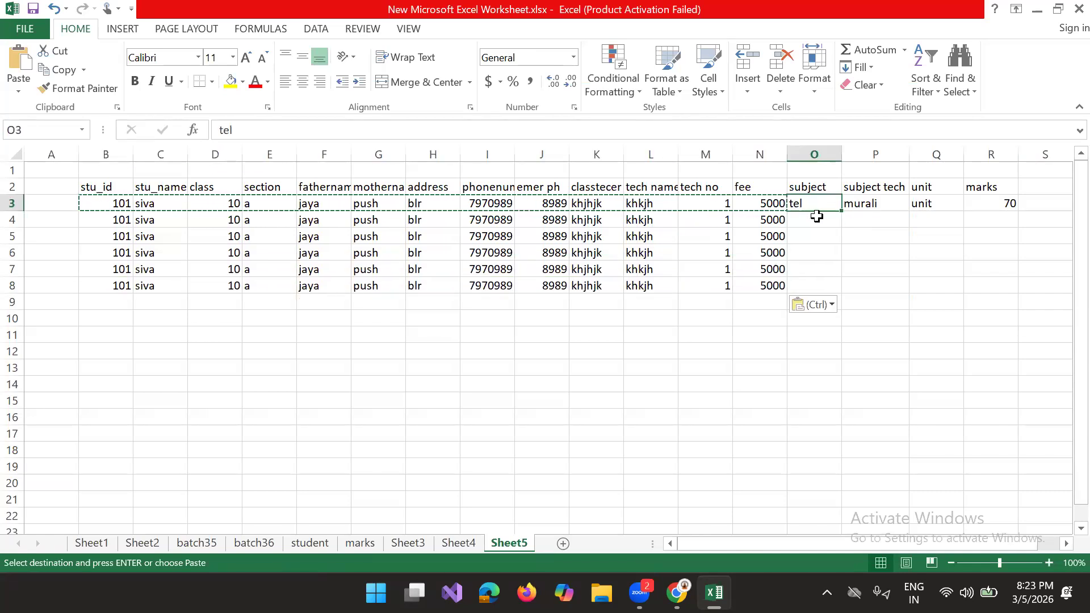
click(819, 219)
text(eng)
key(Return)
text(hin)
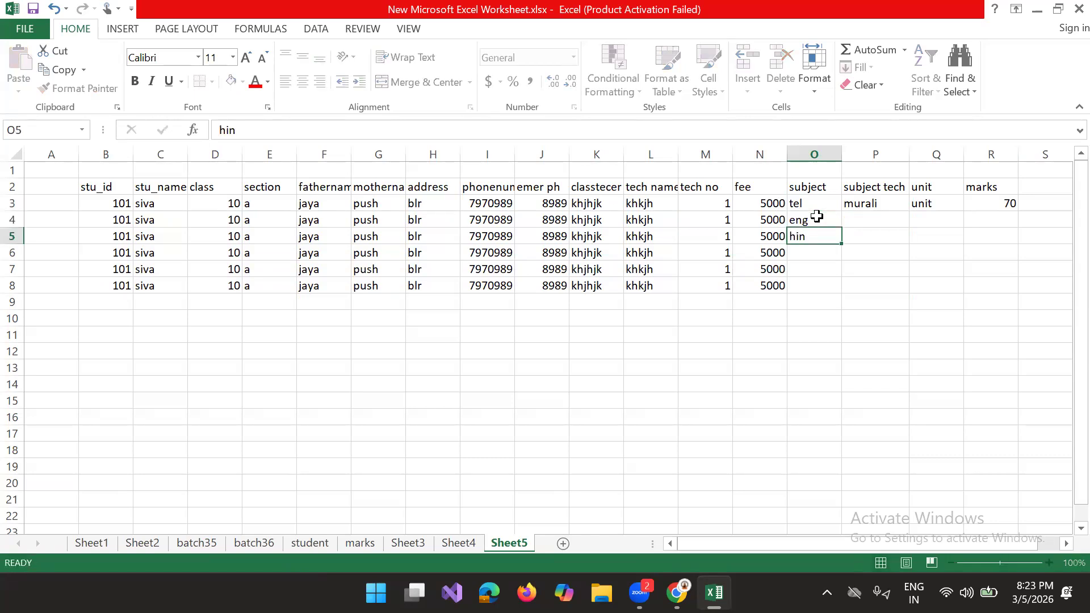
key(Return)
text(mat)
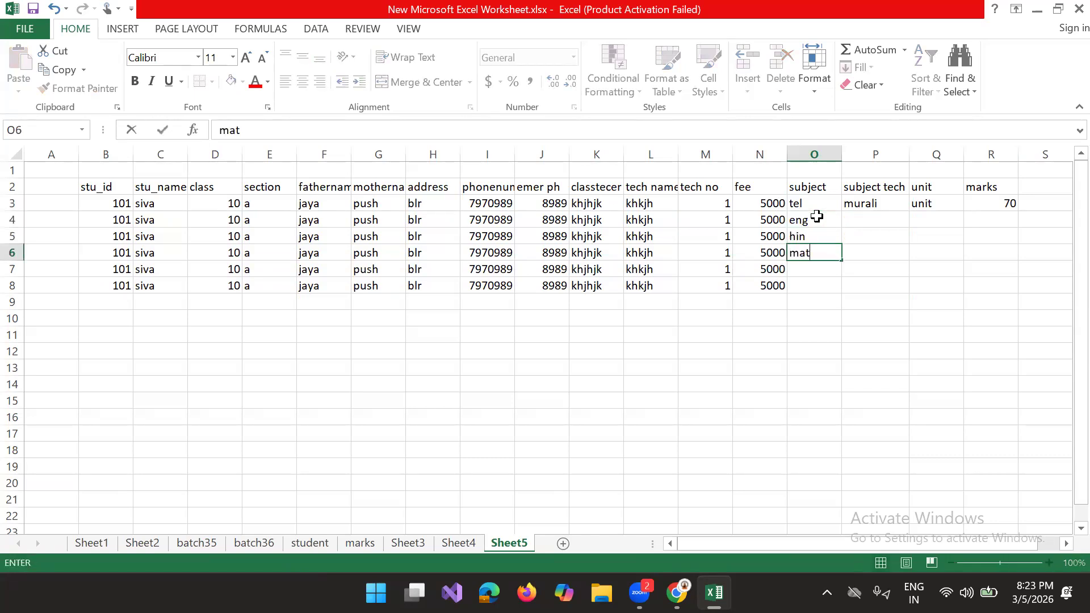
key(Return)
Step: Complete the subject column with "soc" in O7 and "sin" in O8
text(soc)
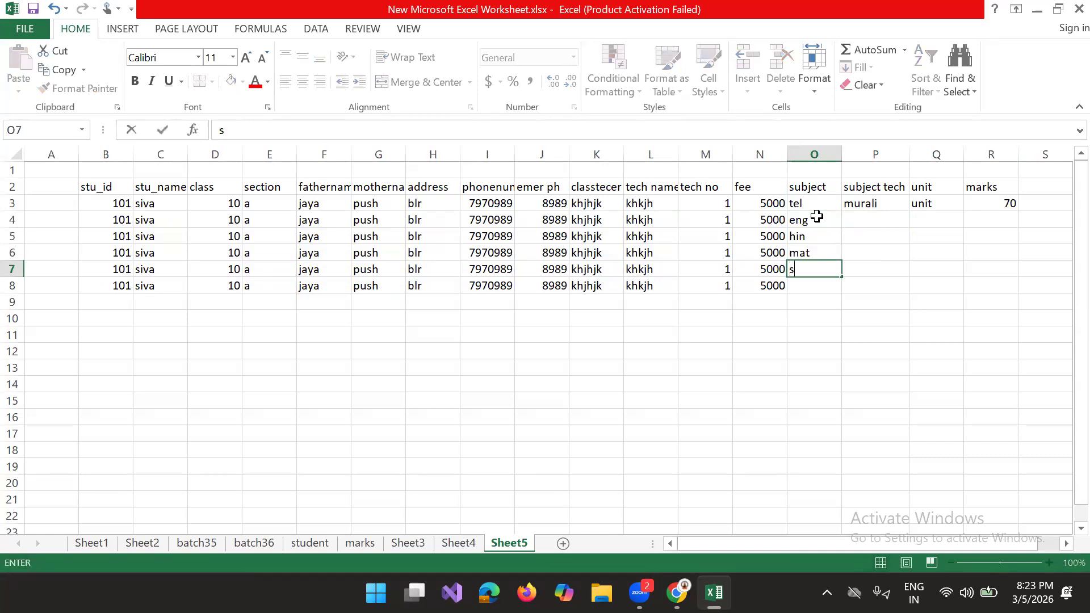
key(Return)
key(Up)
text(so)
key(BackSpace)
text(oc)
key(Return)
text(sin)
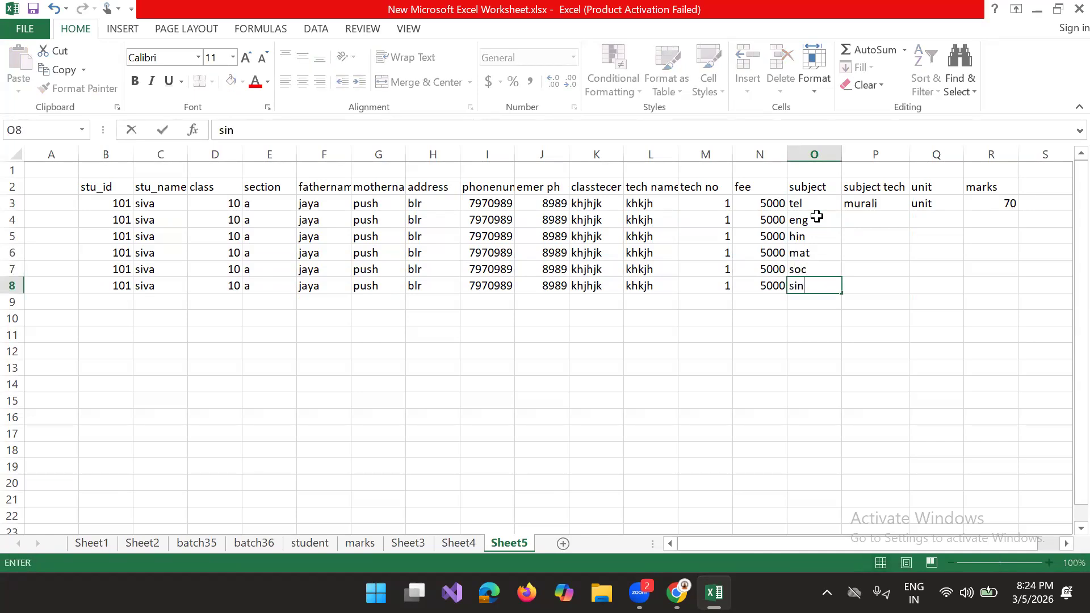
Step: Fill the subject teacher's name from P3 down through P8
click(879, 221)
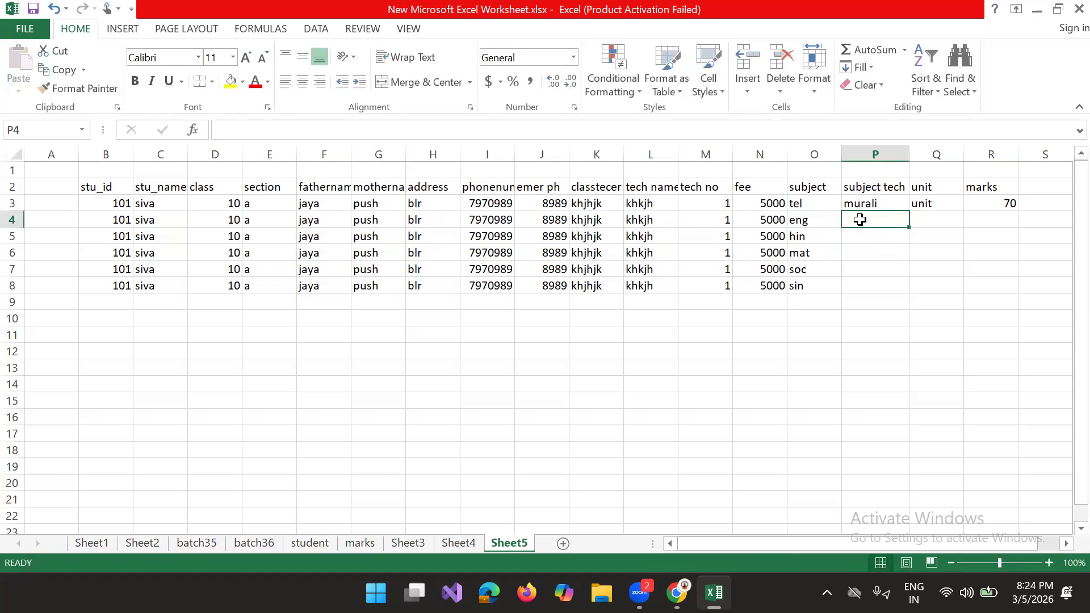
click(877, 205)
drag(910, 211, 898, 290)
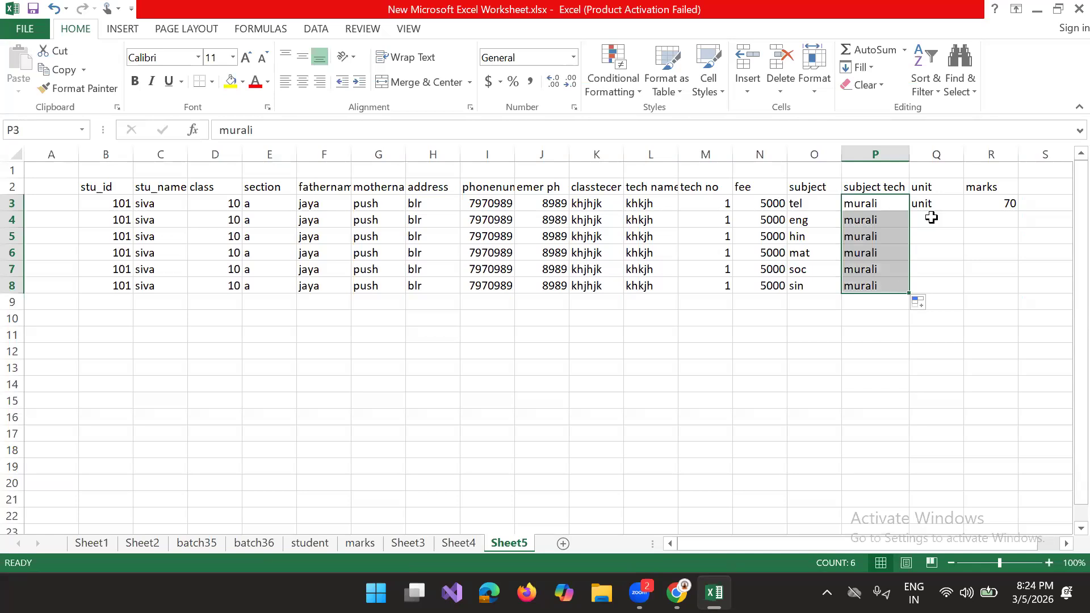
Step: Append the suffixes 1, 2 and 3 to the subject teacher names in P4, P5 and P6
double_click(894, 222)
text(1)
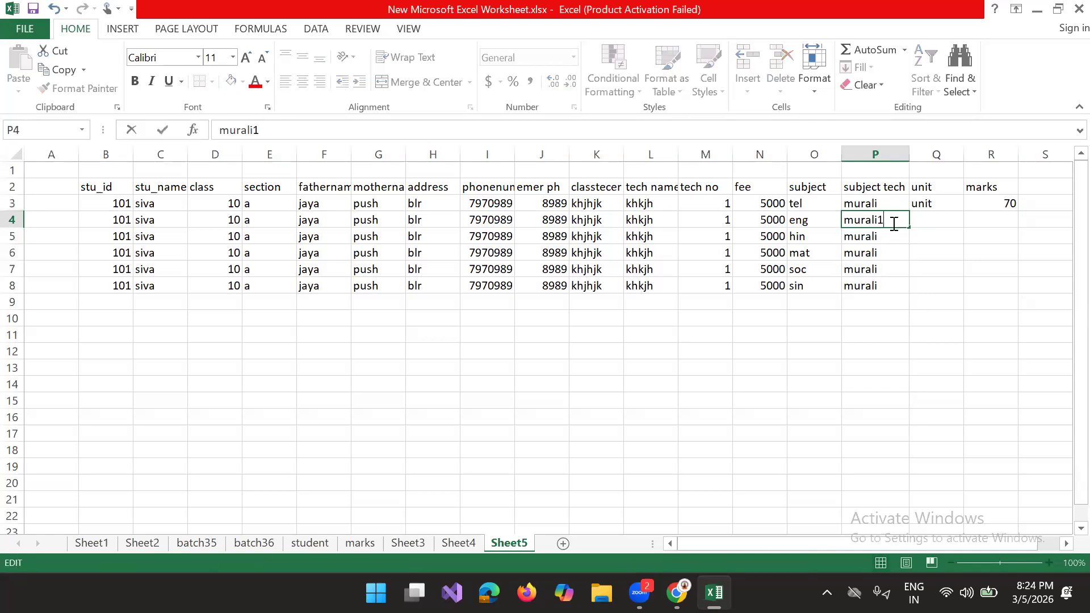
double_click(892, 242)
text(2)
double_click(884, 252)
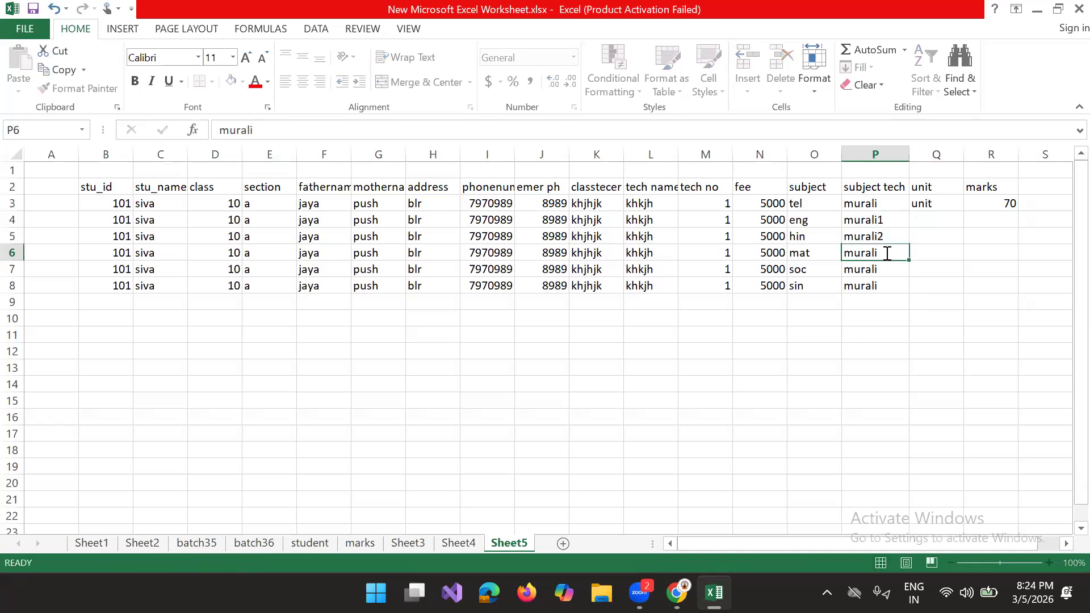
text(3)
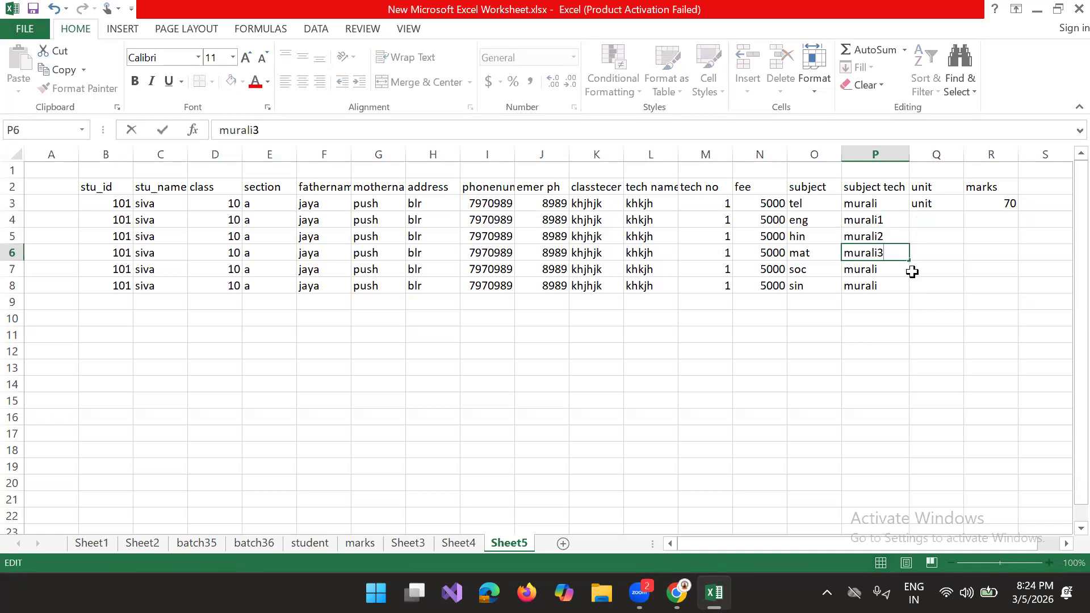
Step: Append 4 to the subject teacher name in P7 and 5 to the one in P8
drag(905, 269, 903, 289)
double_click(890, 267)
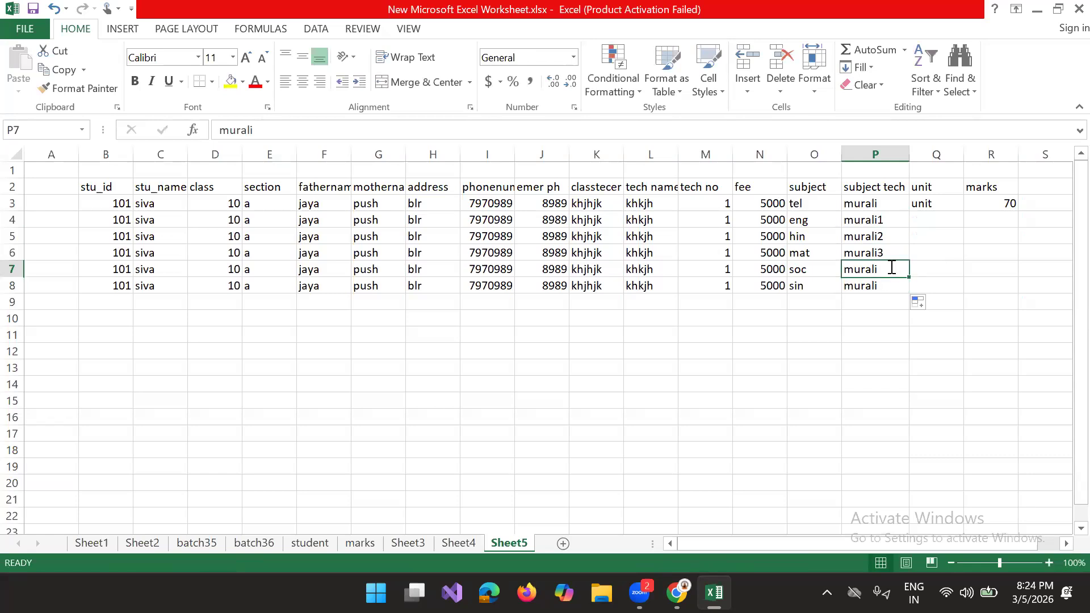
text(4)
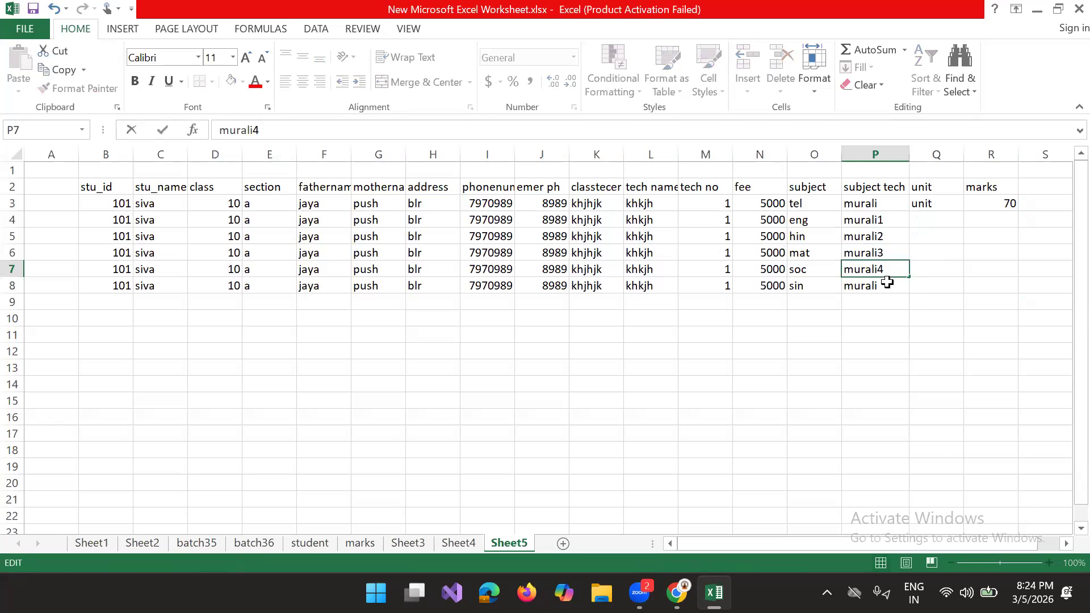
click(888, 283)
double_click(889, 283)
text(4)
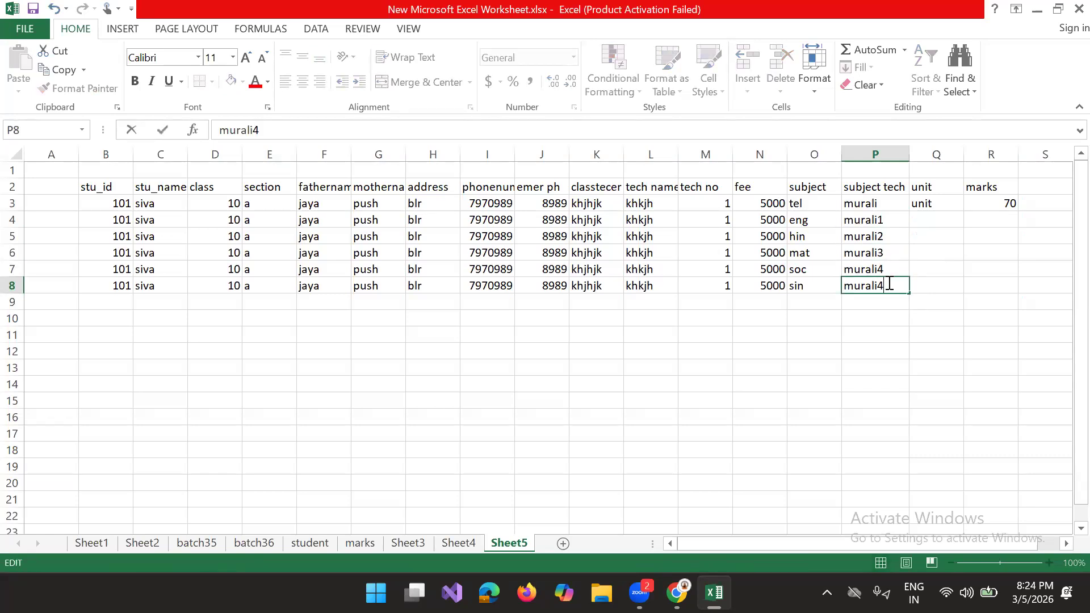
key(BackSpace)
text(5)
click(1047, 330)
Step: Change the unit entry in Q3 to "unit1"
click(945, 204)
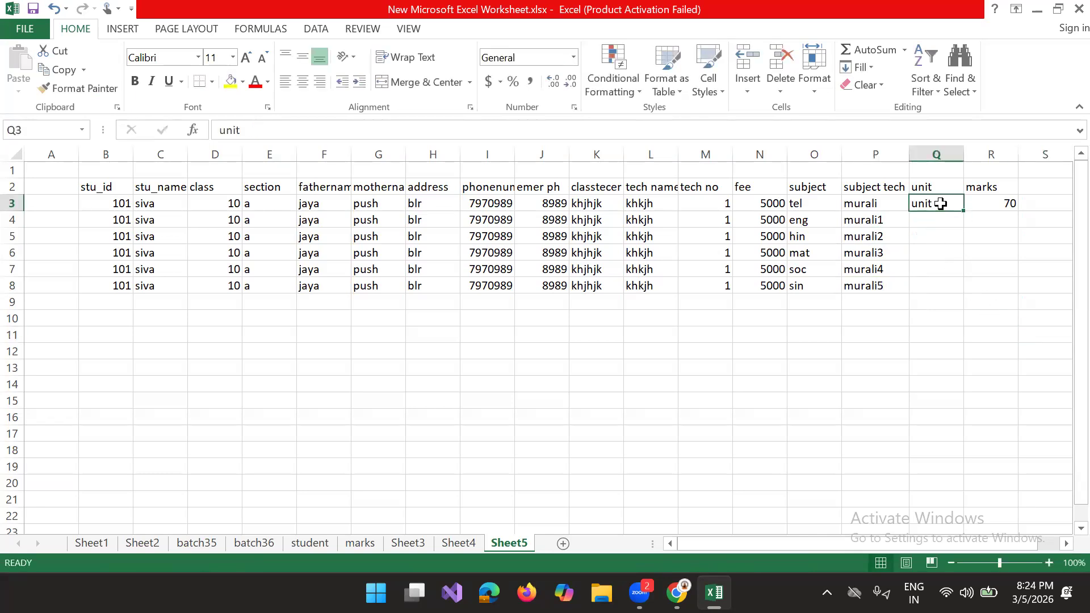
double_click(937, 202)
text(1)
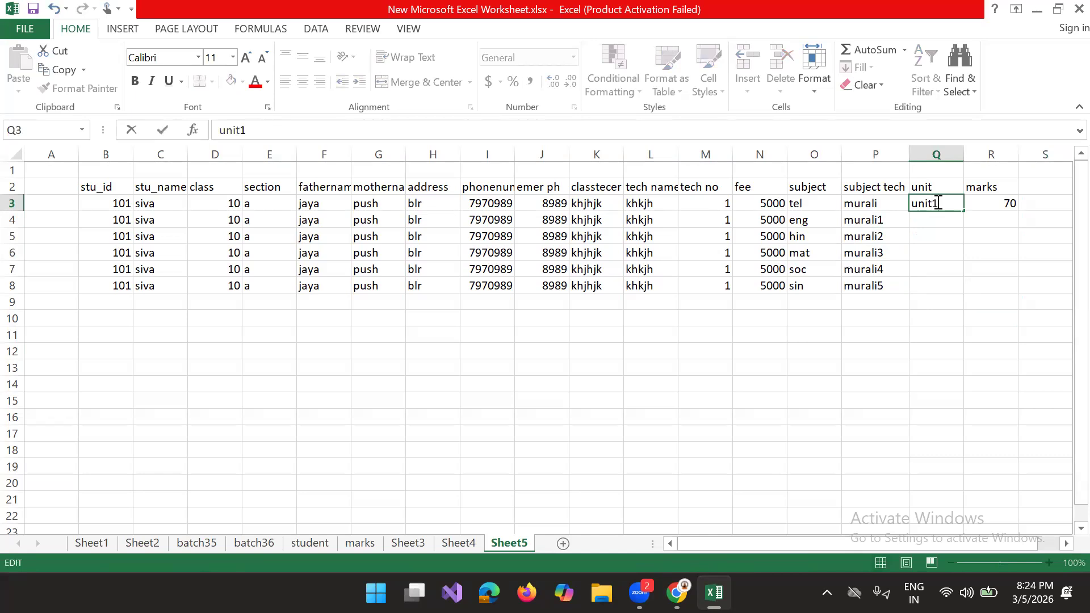
click(942, 275)
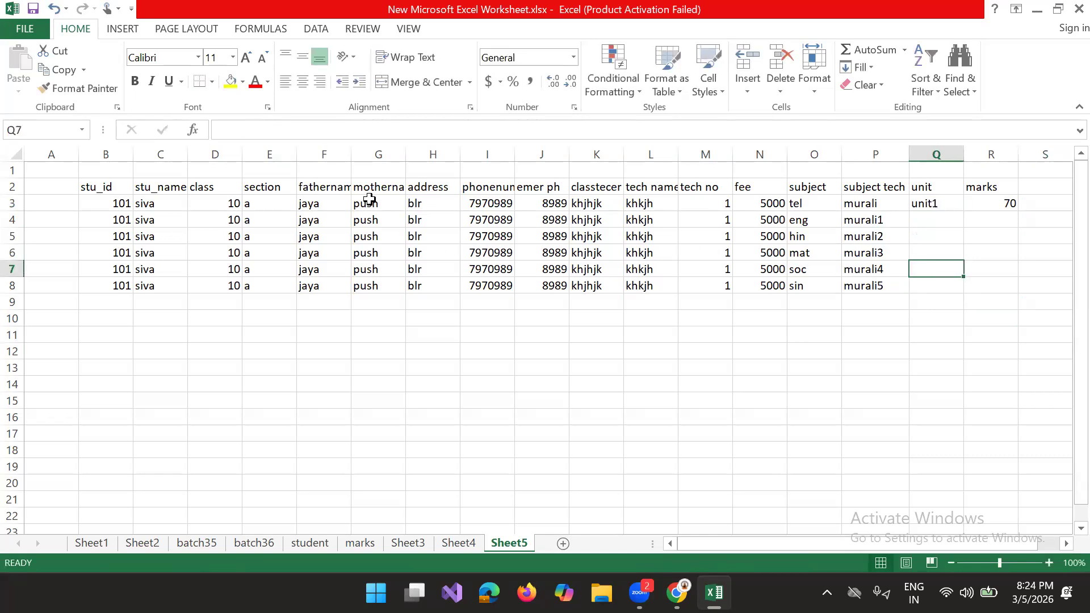
Step: Copy the six records in B3:P8 into the blocks starting at B9 and B15
drag(91, 202, 880, 286)
key(ctrl+c)
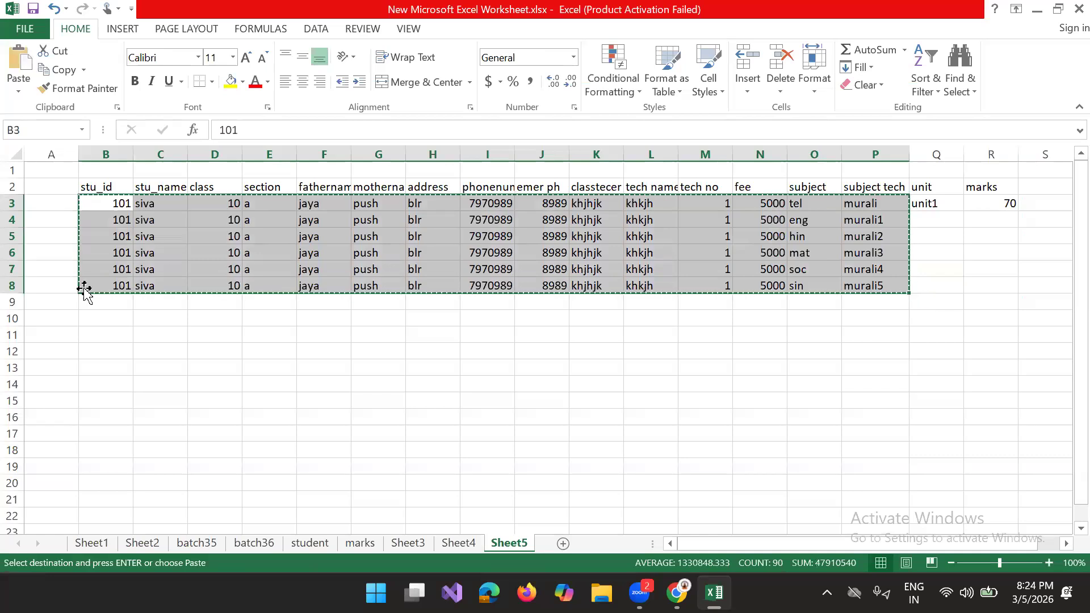
click(100, 304)
key(ctrl+v)
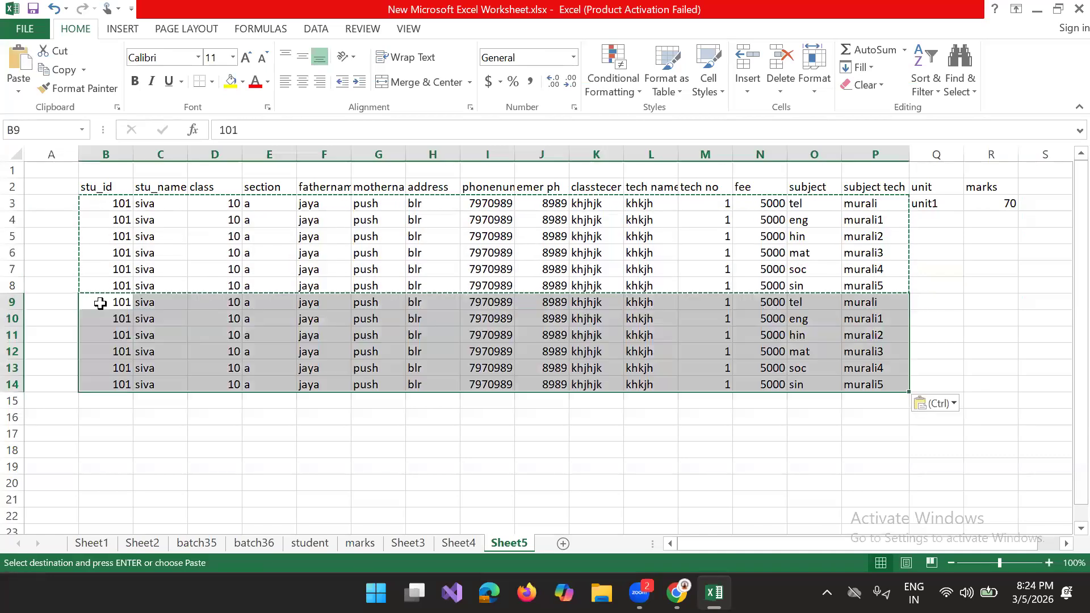
key(ctrl)
key(ctrl)
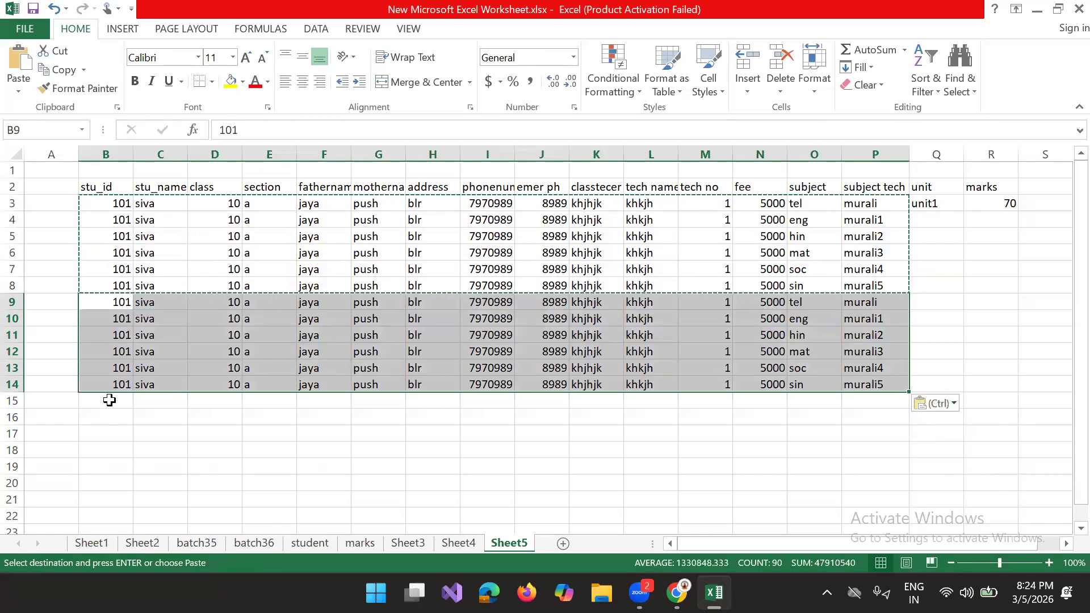
click(110, 400)
key(ctrl+v)
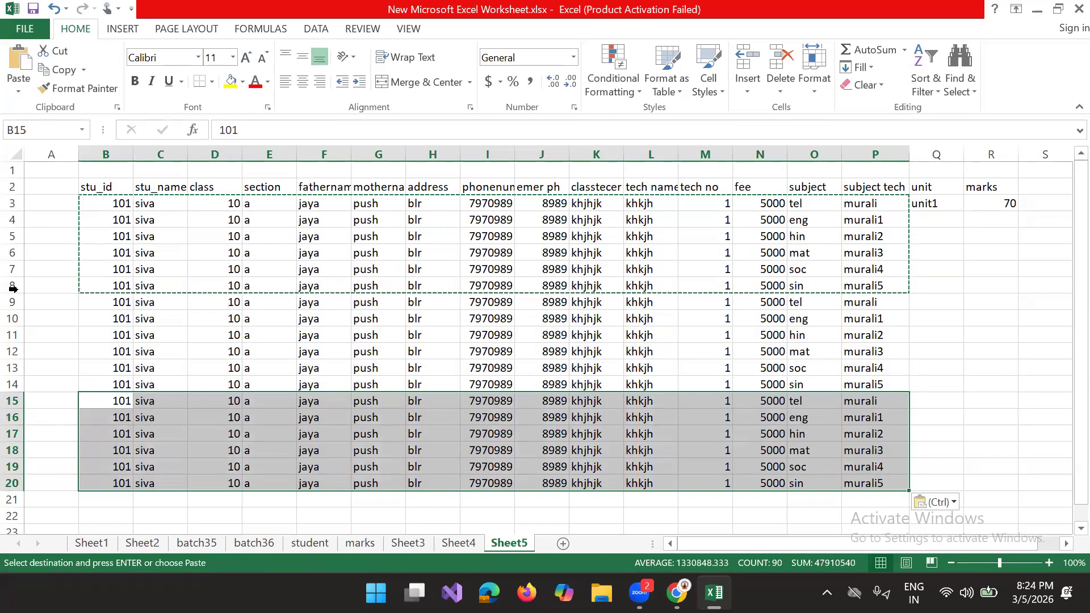
Step: Undo both pasted record blocks in rows 9 to 20
click(112, 247)
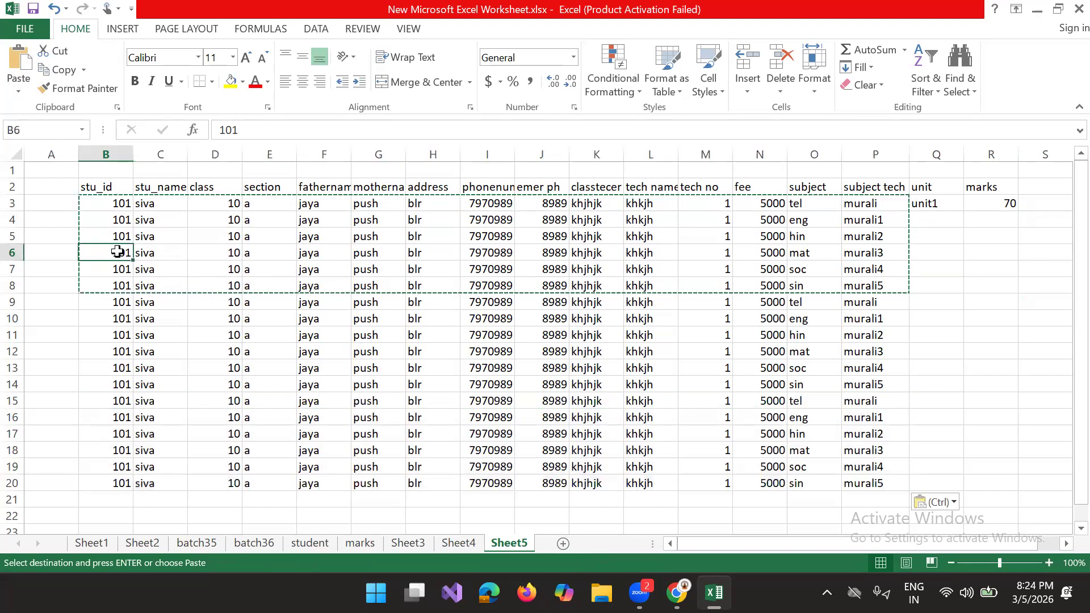
drag(91, 193, 850, 491)
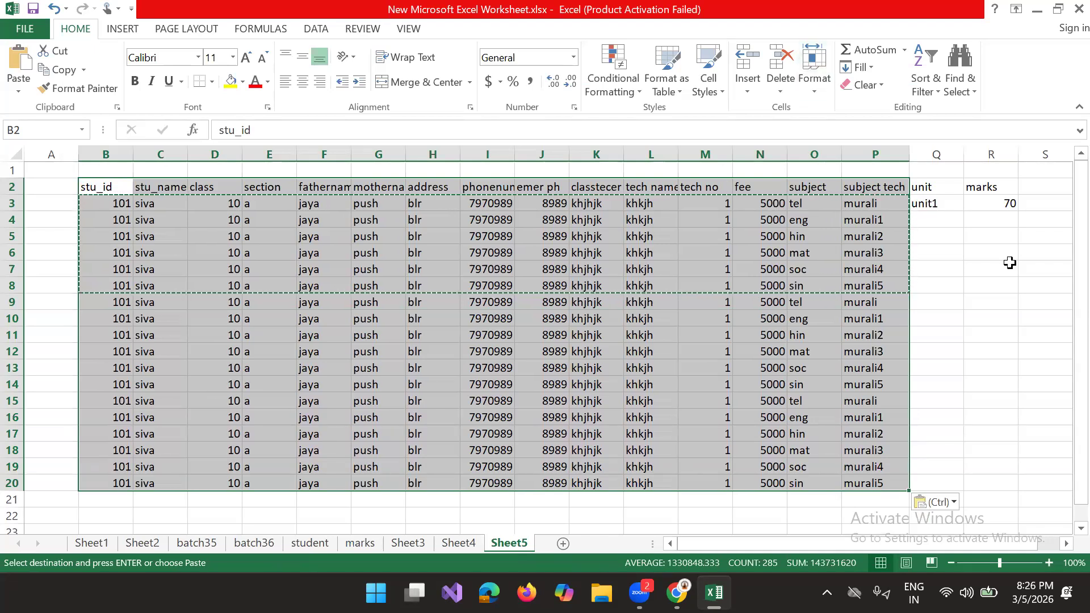
click(89, 186)
key(ctrl+z)
key(ctrl+z)
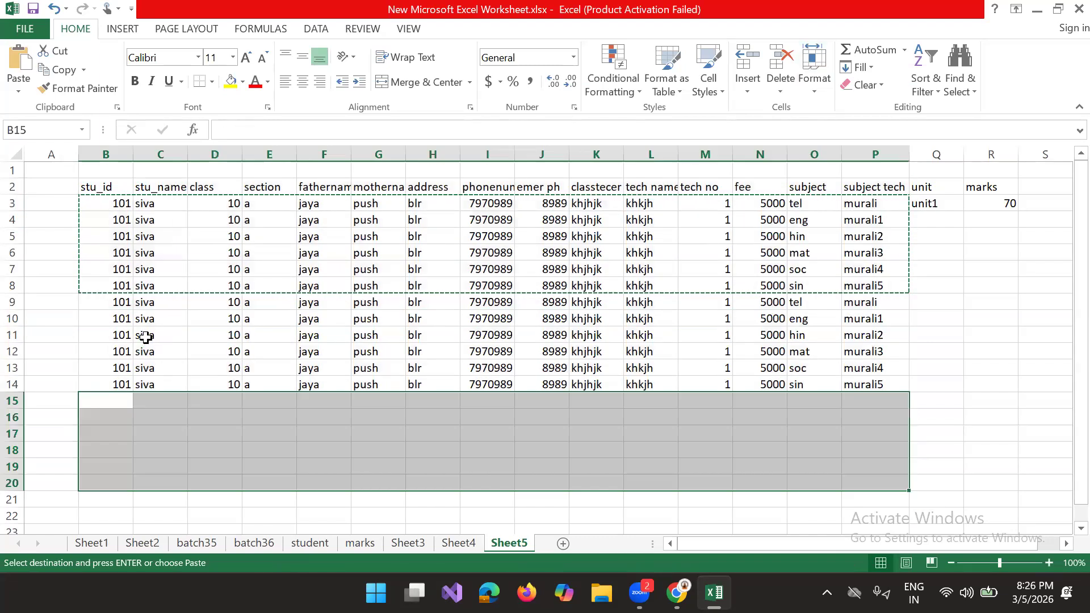
click(440, 394)
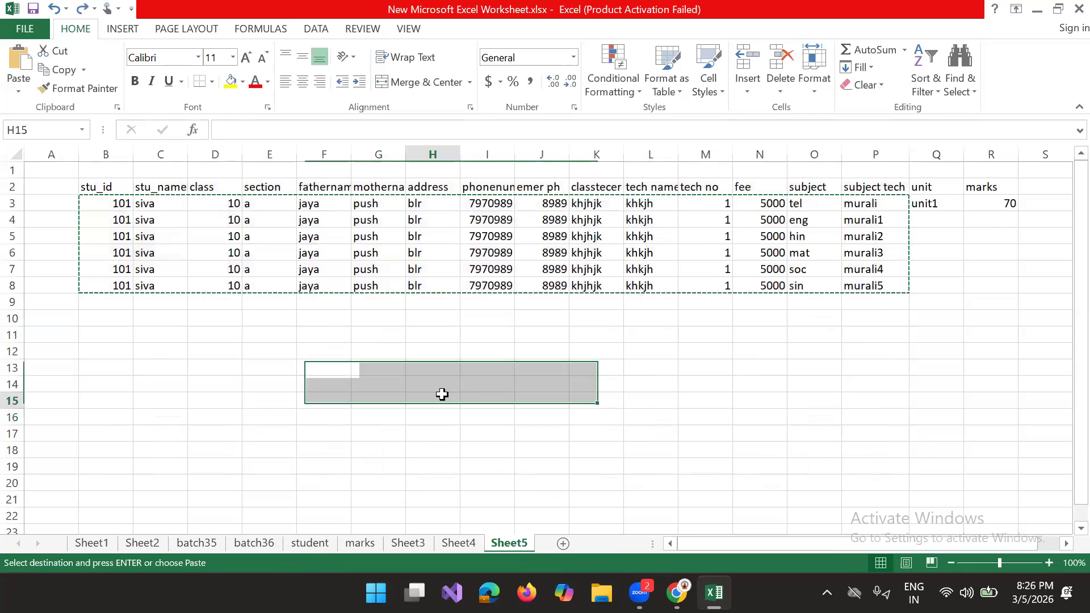
Step: Copy the student headers from stu_id to emer ph in B2:J2 into row 14, starting at A14
drag(94, 186, 562, 188)
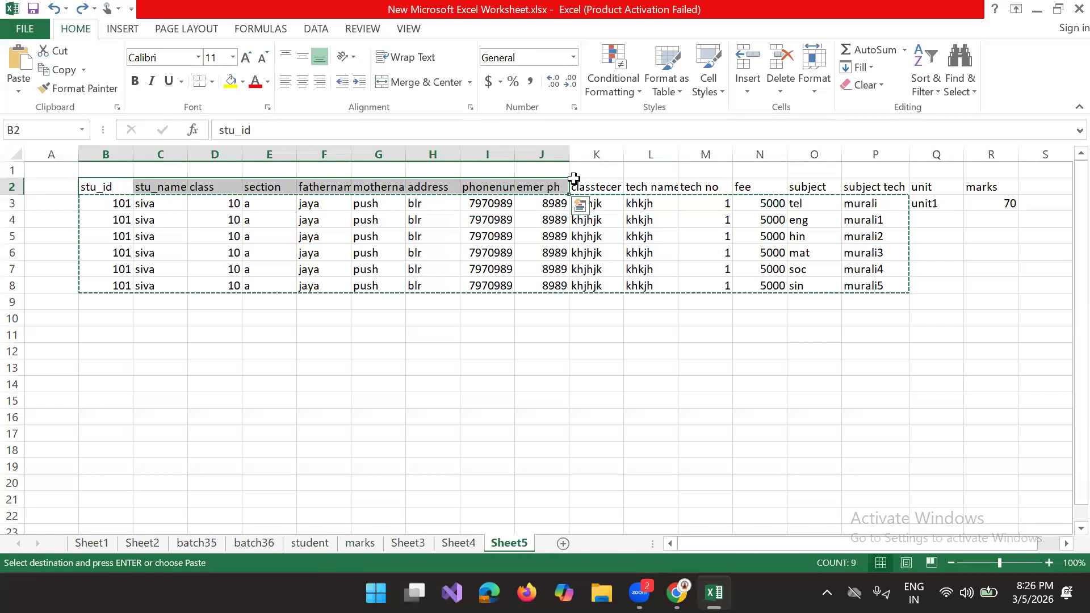
key(ctrl+c)
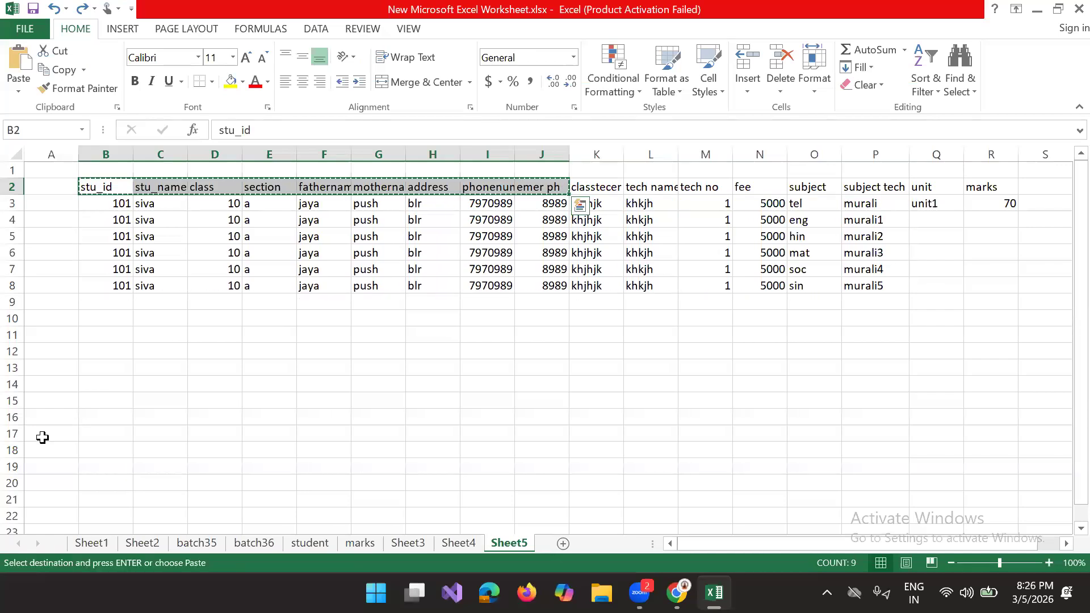
click(73, 384)
key(ctrl+v)
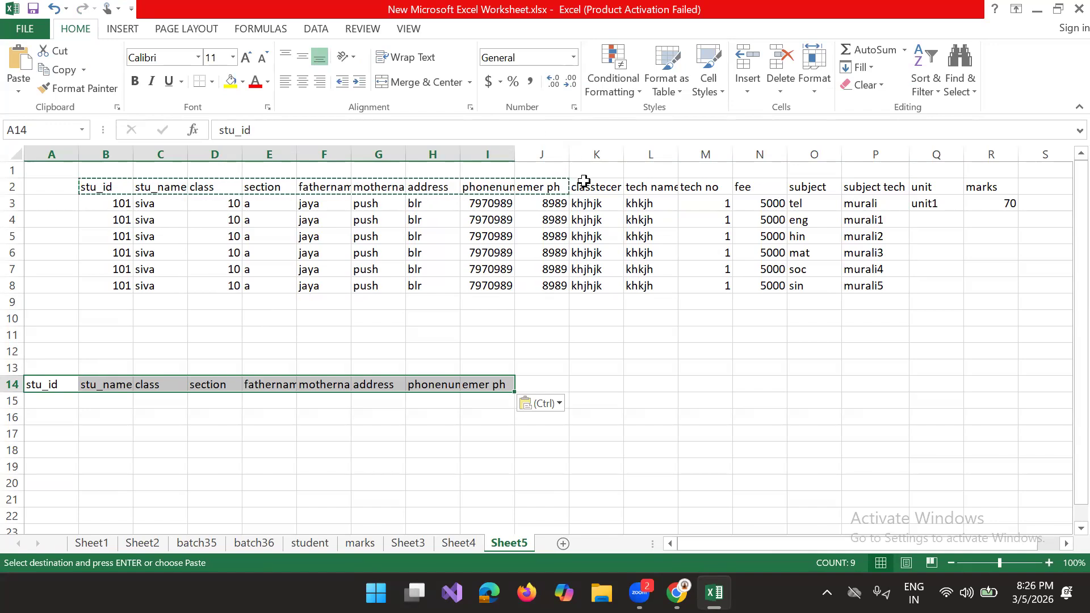
Step: Copy the class teacher headers in K2:M2 into row 19, starting at B19
drag(584, 187, 711, 192)
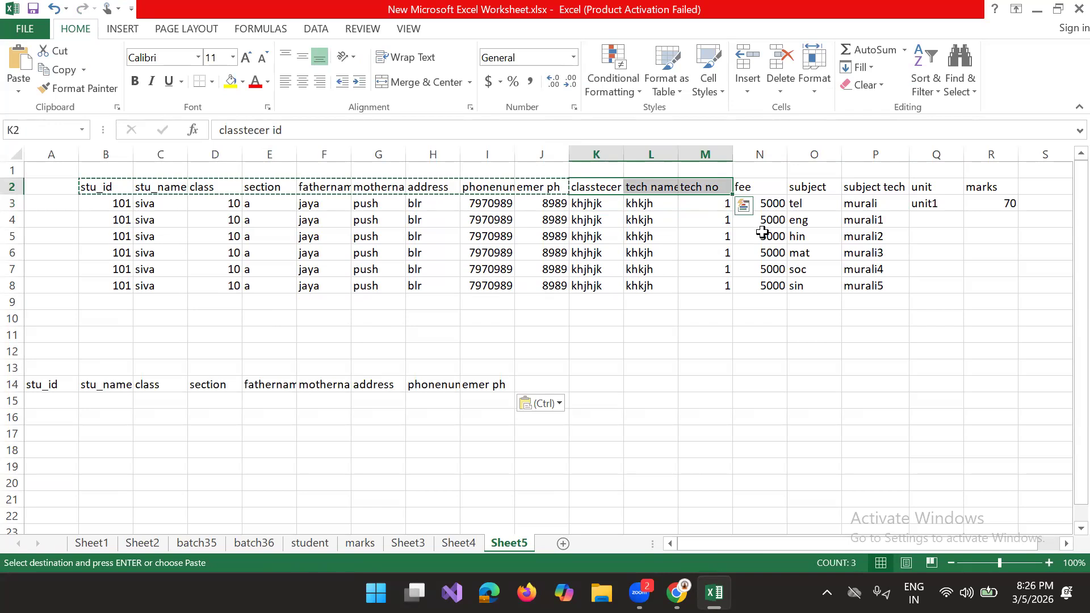
key(ctrl+c)
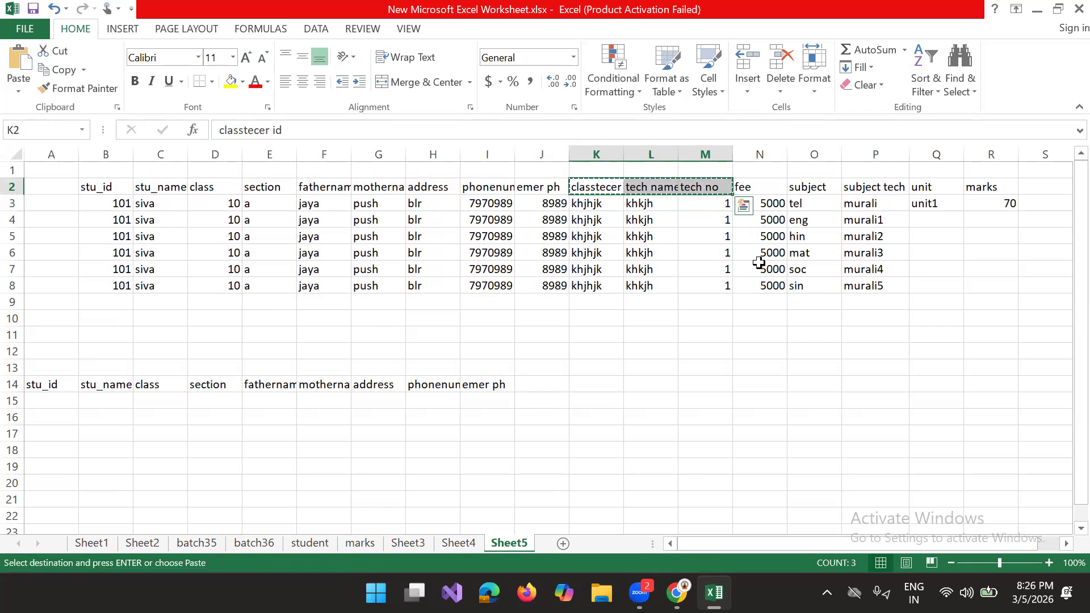
click(244, 444)
click(82, 474)
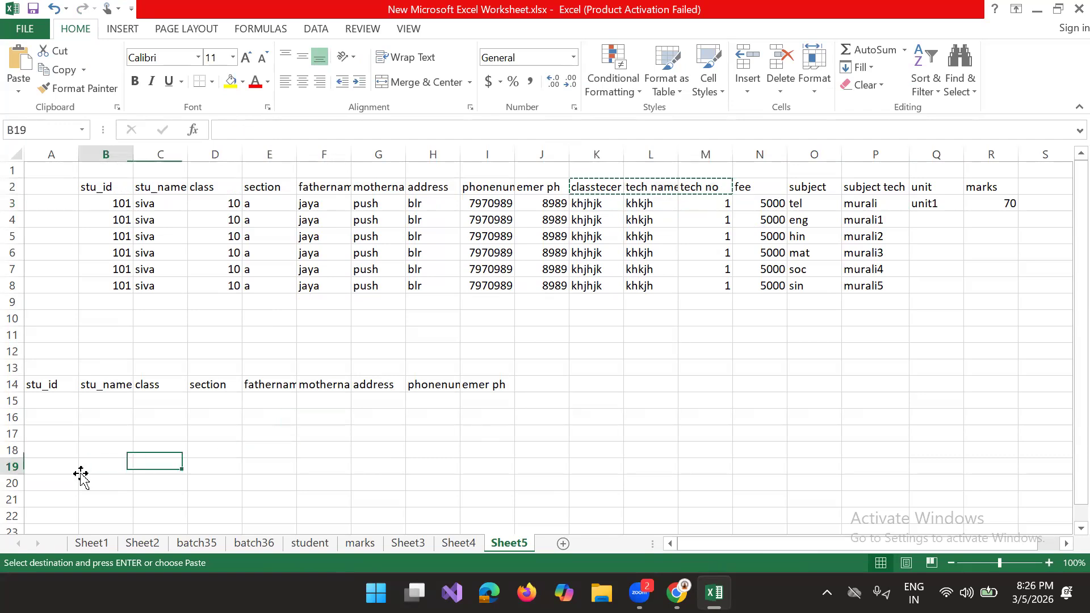
key(ctrl+v)
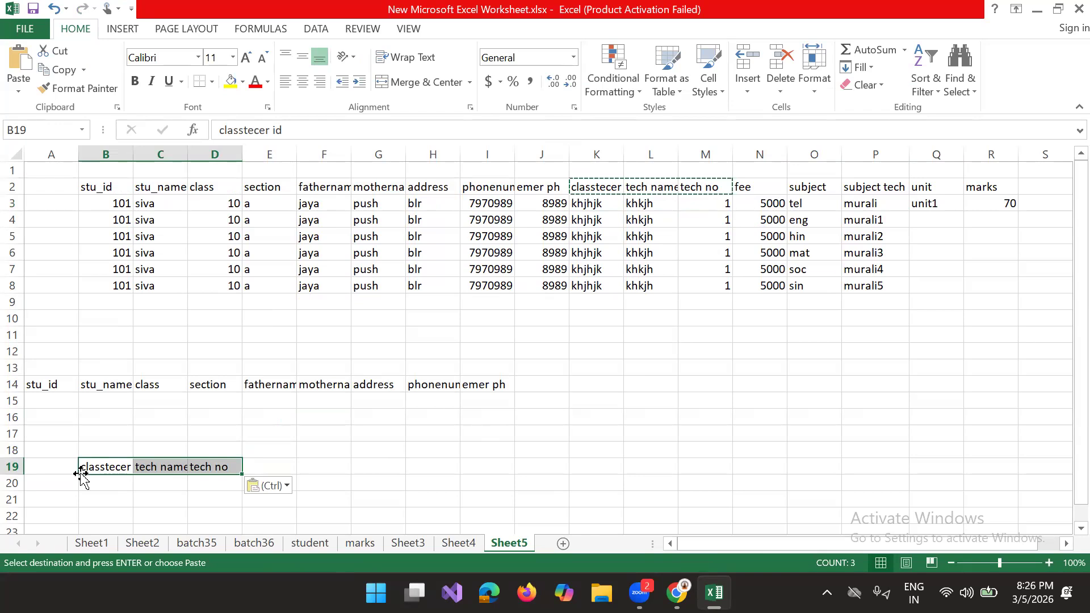
Step: Copy the subject and subject tech headers in O2:P2 into L17:M17
drag(796, 187, 871, 186)
key(ctrl+c)
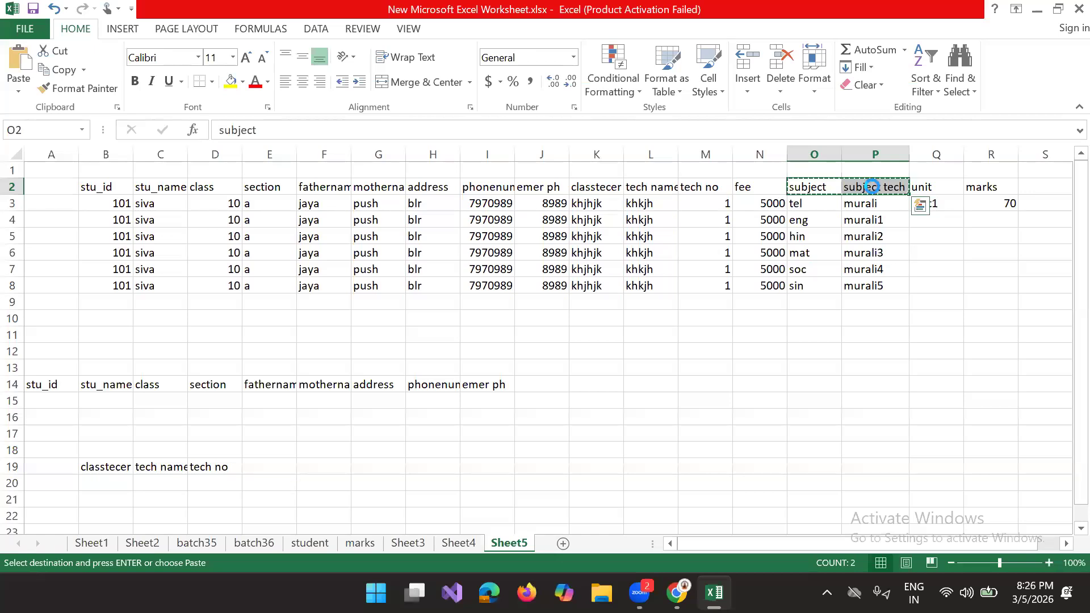
click(639, 433)
key(ctrl+v)
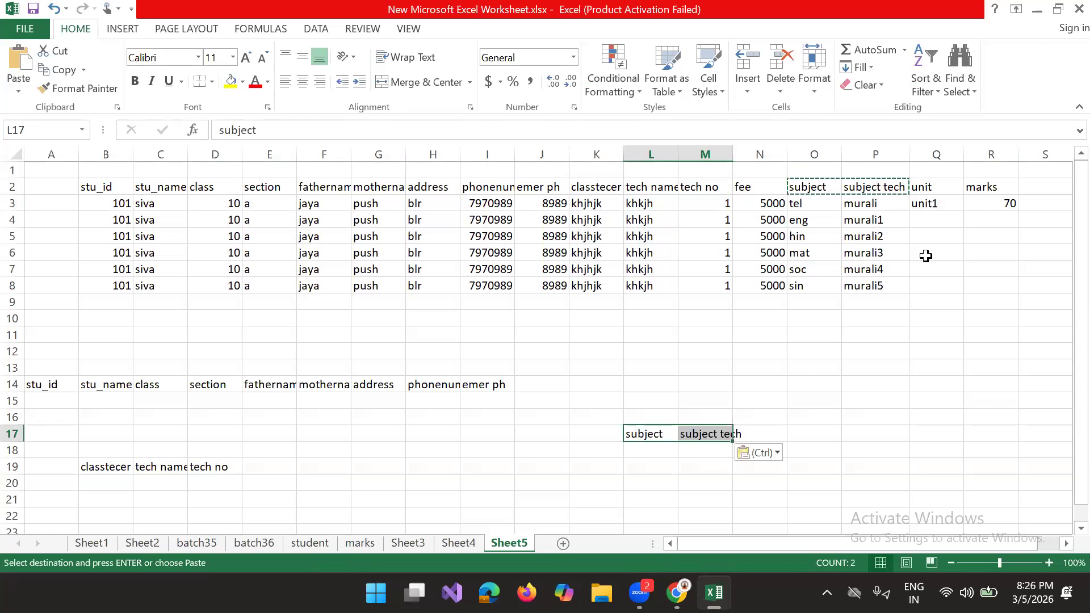
Step: Add a fee header in J14 at the end of the student header row
click(537, 382)
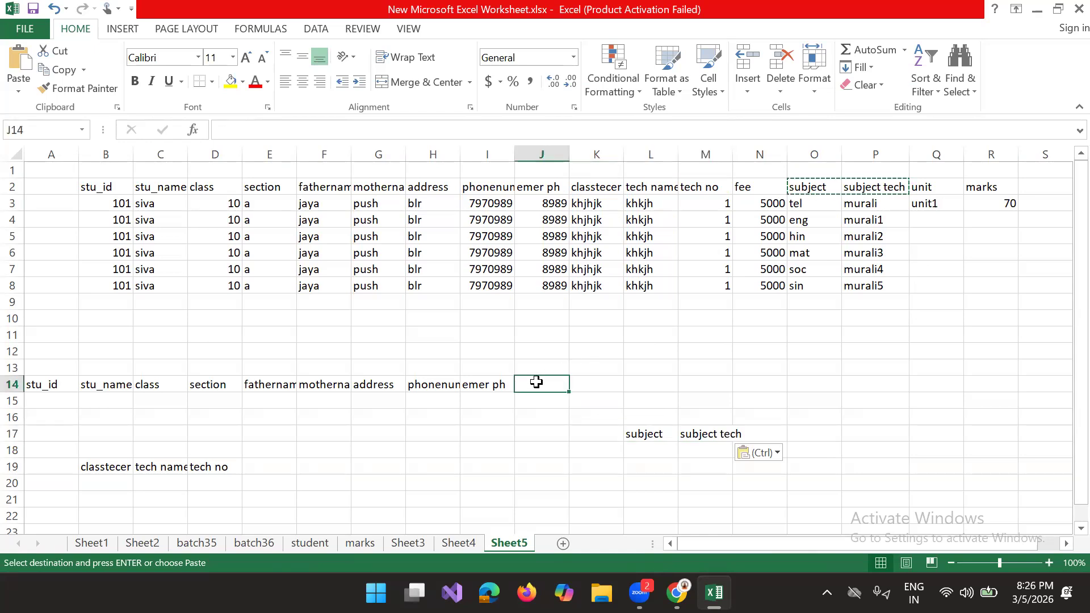
text(fee)
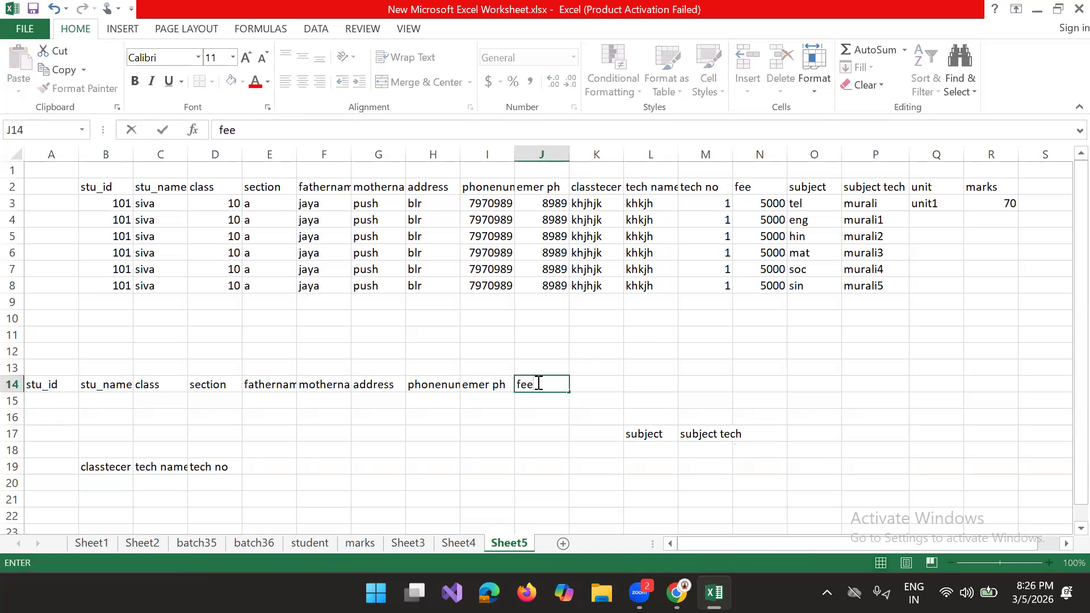
click(913, 350)
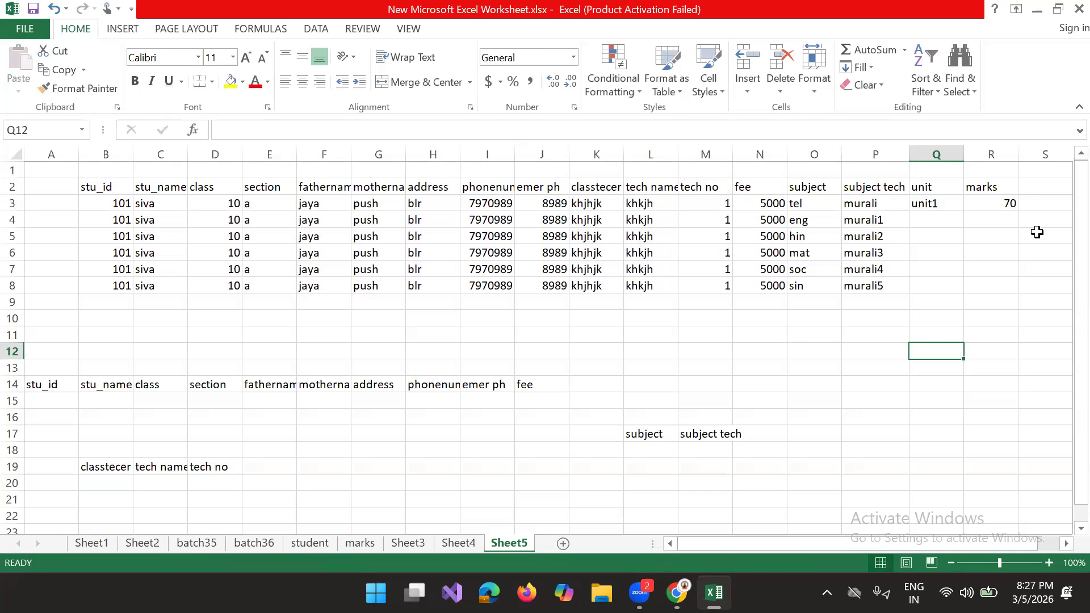
drag(973, 186, 987, 271)
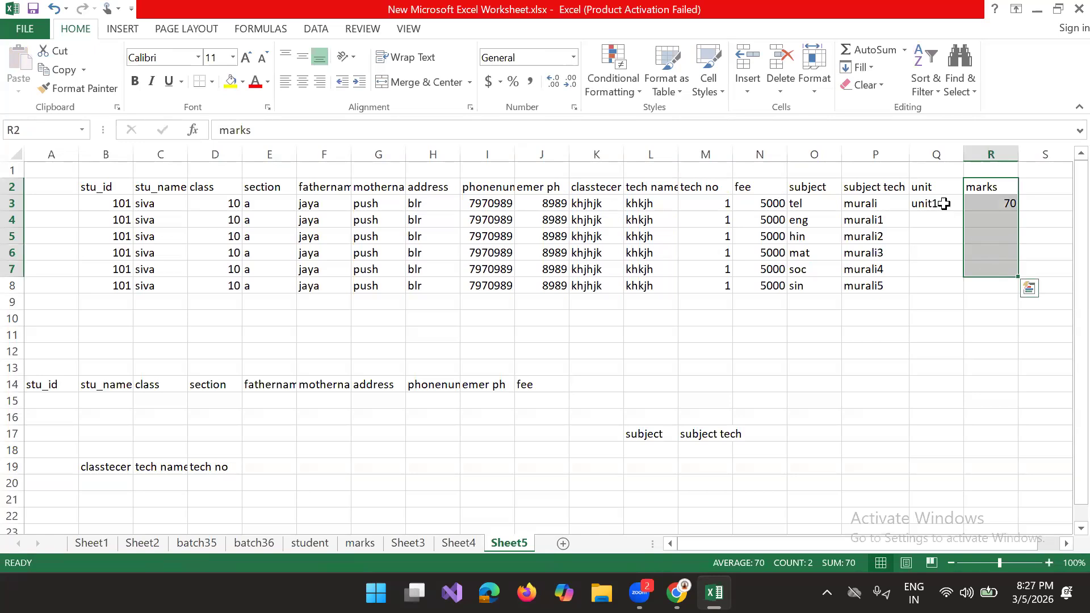
drag(920, 187, 939, 284)
key(ctrl+q)
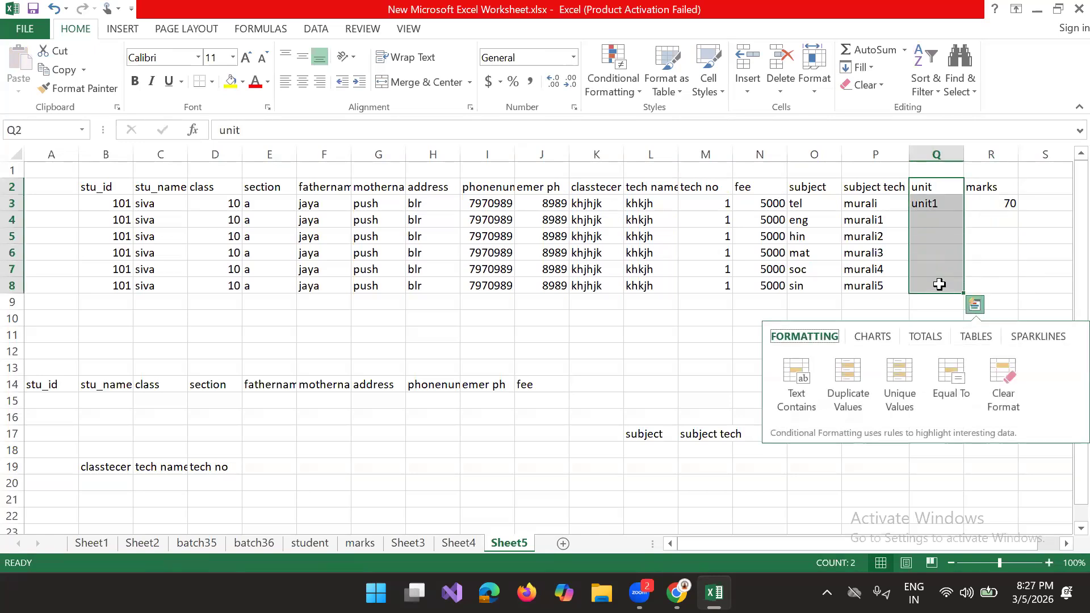
click(782, 445)
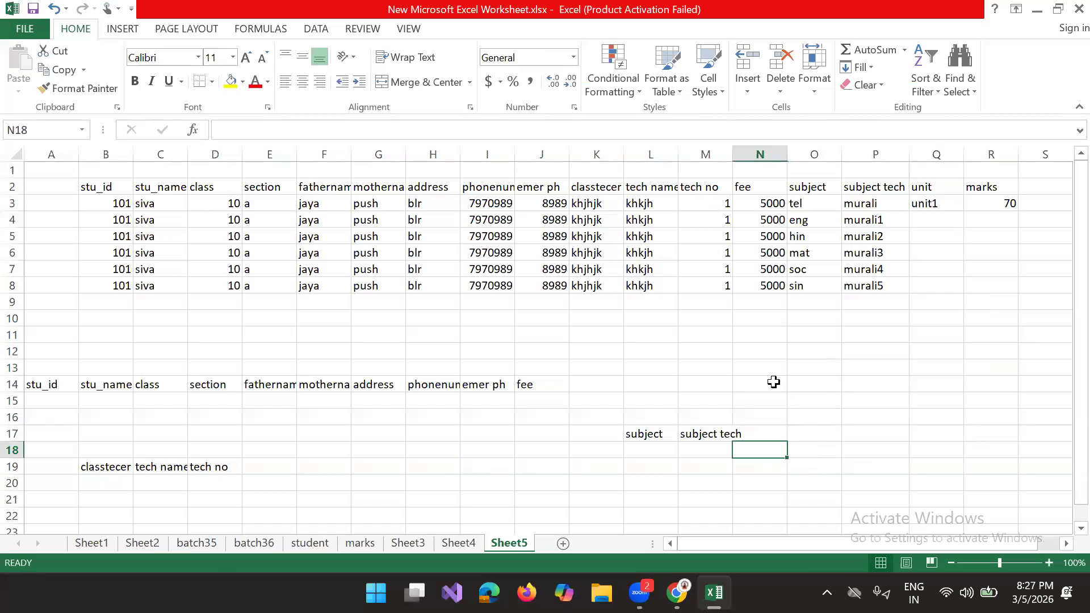
Step: Copy the unit header from Q2 into L21
click(655, 496)
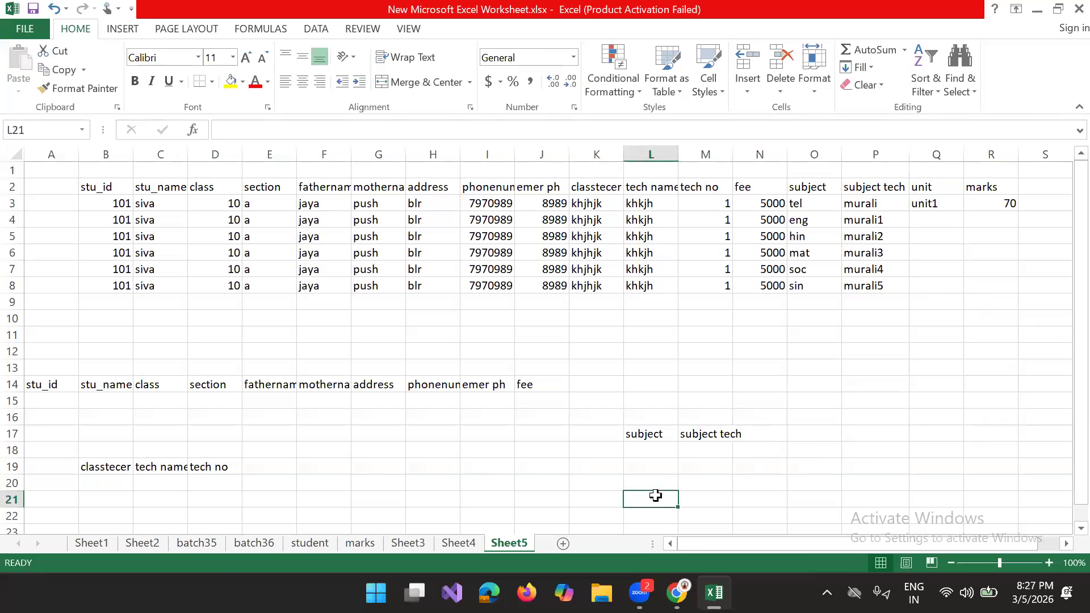
click(924, 187)
key(ctrl+c)
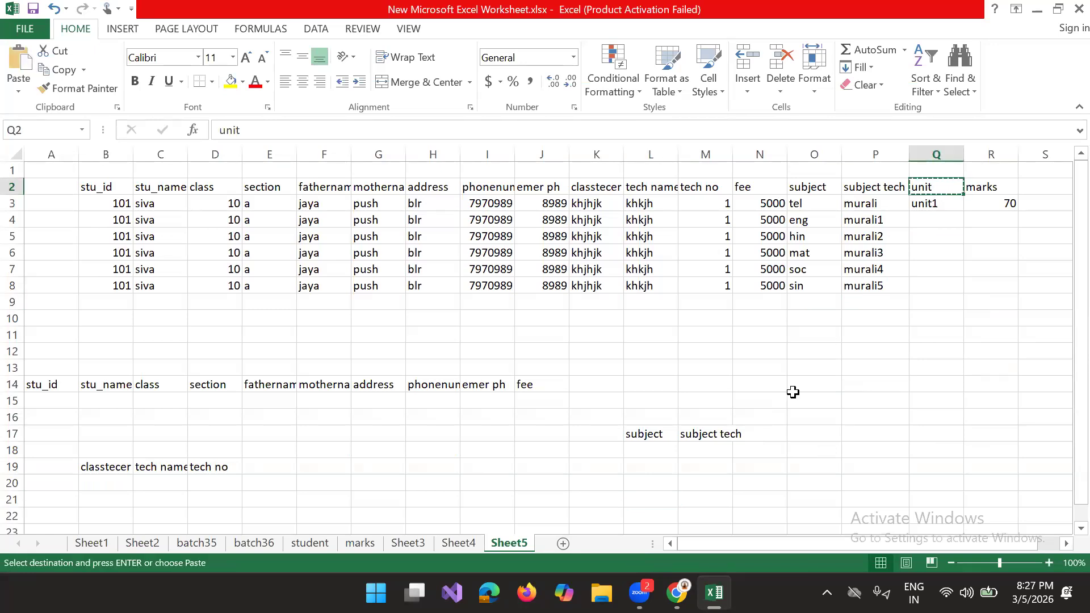
click(642, 500)
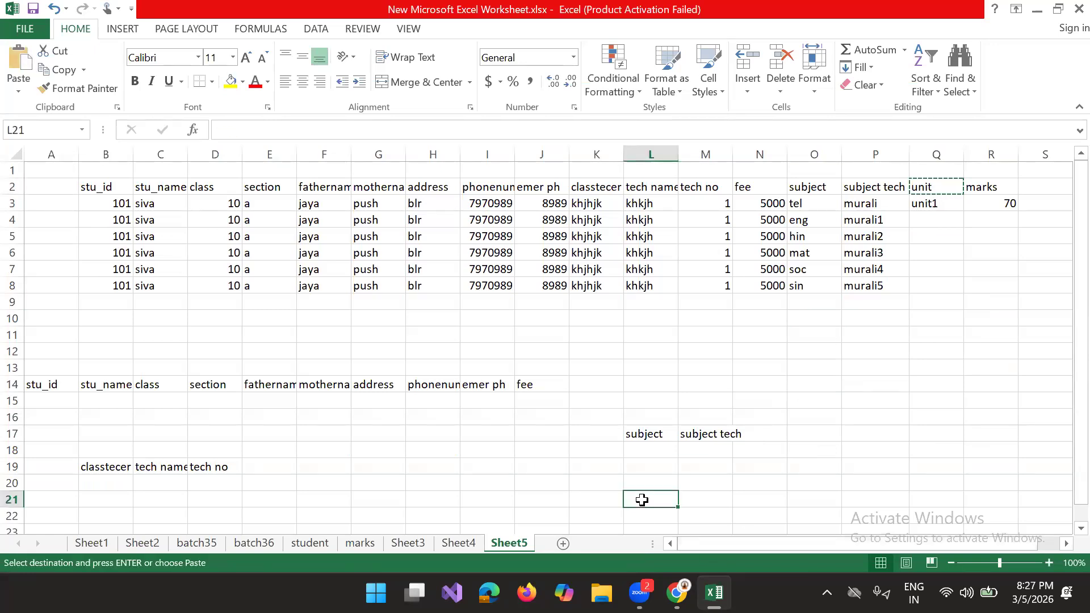
key(ctrl+v)
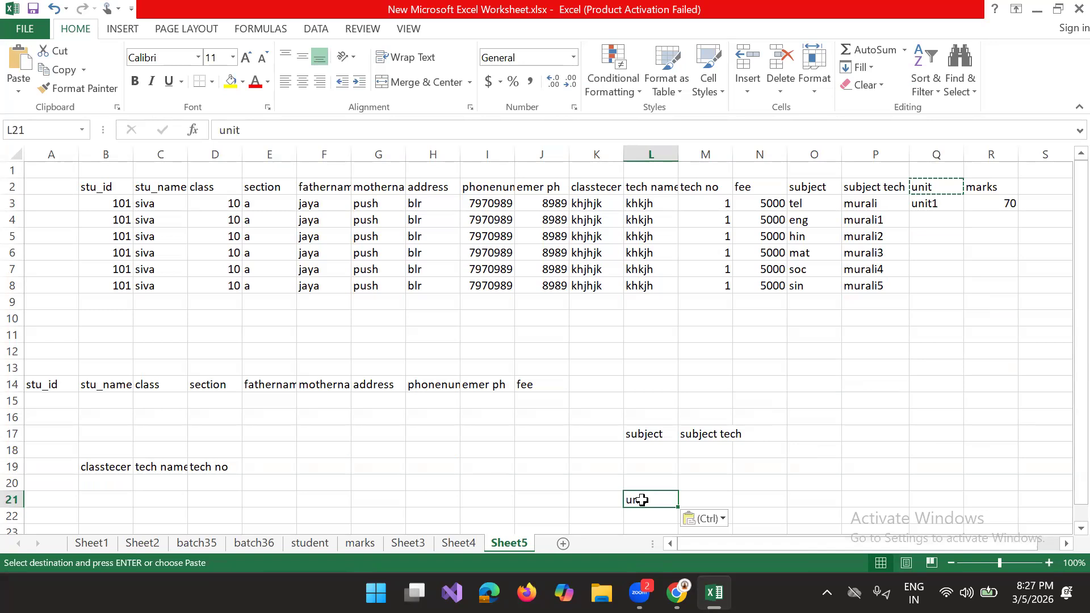
Step: Start a marks table in row 19 with the headers stuid in F19 and taceid in G19
click(999, 186)
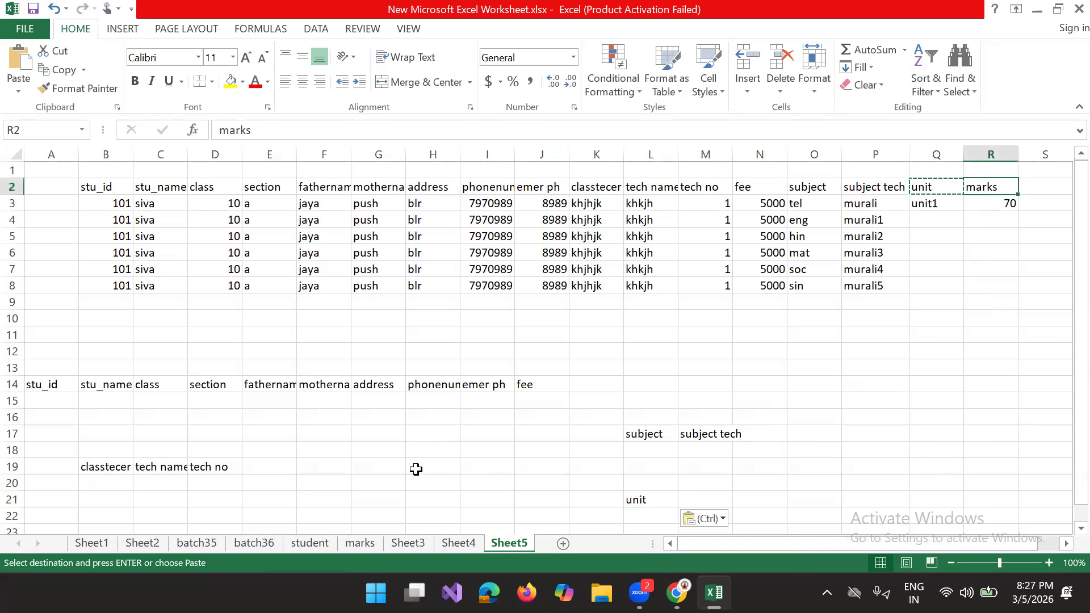
click(378, 436)
drag(985, 186, 981, 288)
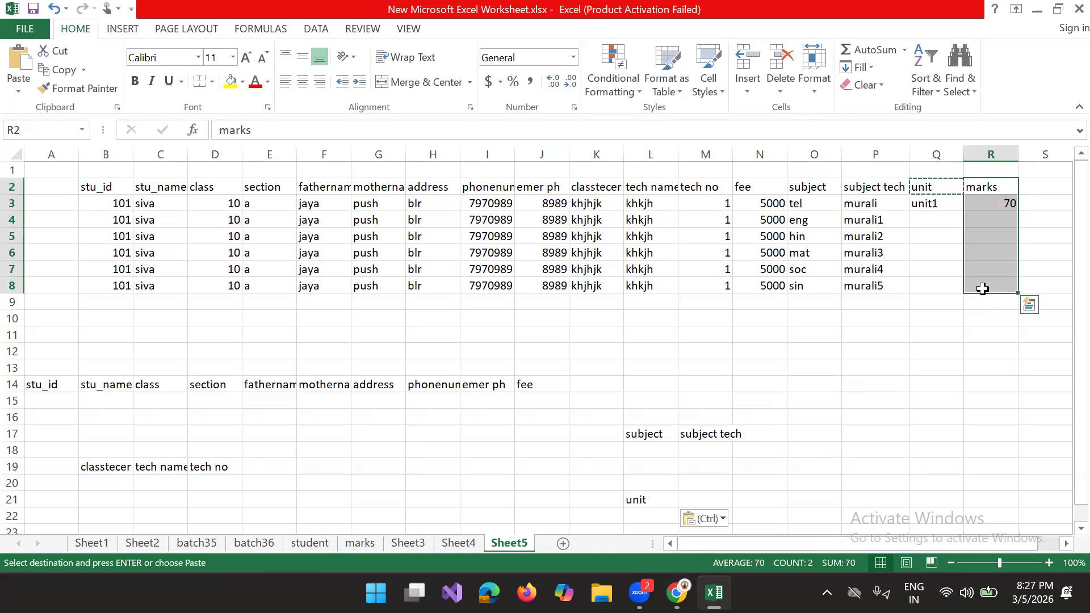
click(343, 466)
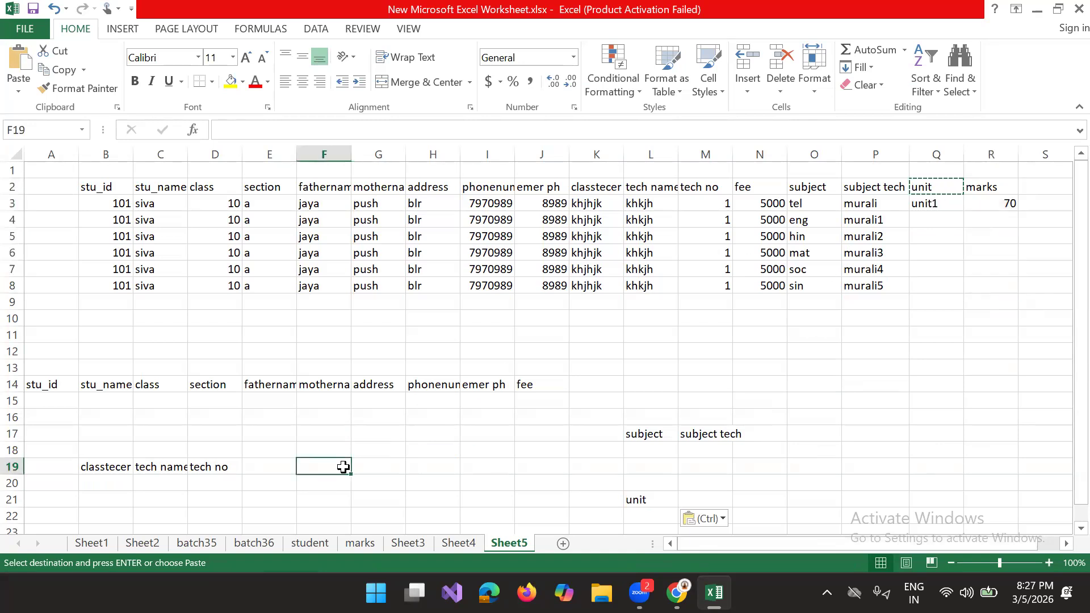
text(stuid)
key(Tab)
text(t)
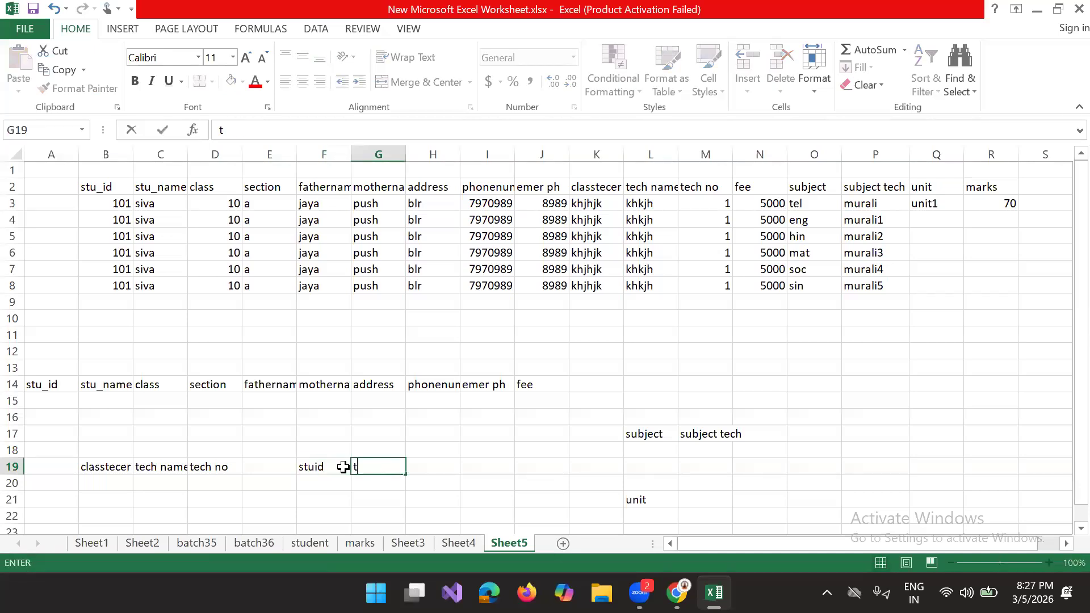
text(aceid)
key(Tab)
Step: Complete the marks table headers with subig in H19, uniid in I19 and marks in J19
text(su)
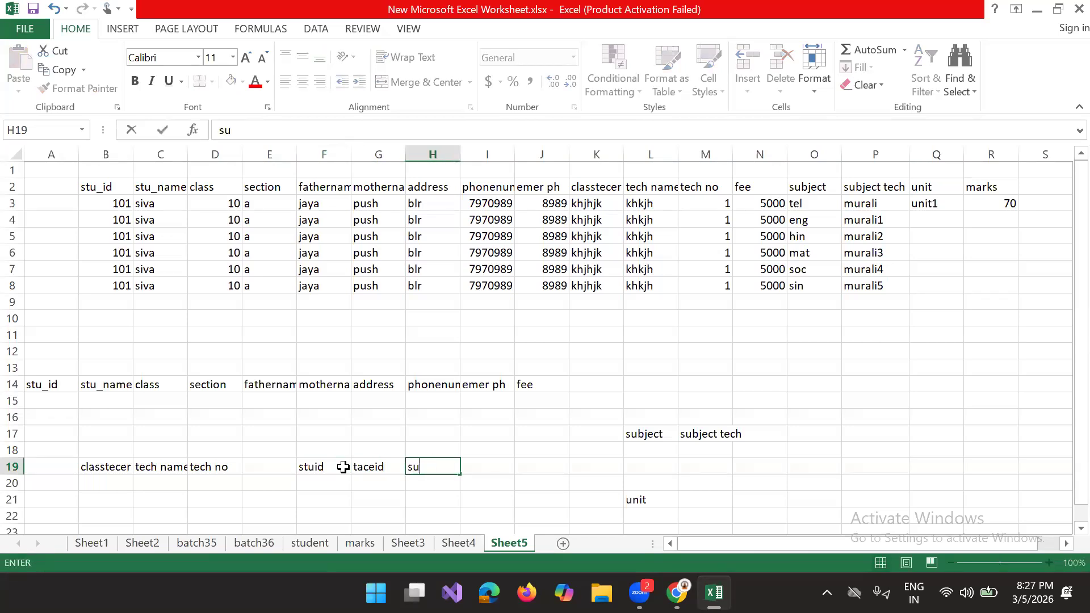
text(big)
key(Tab)
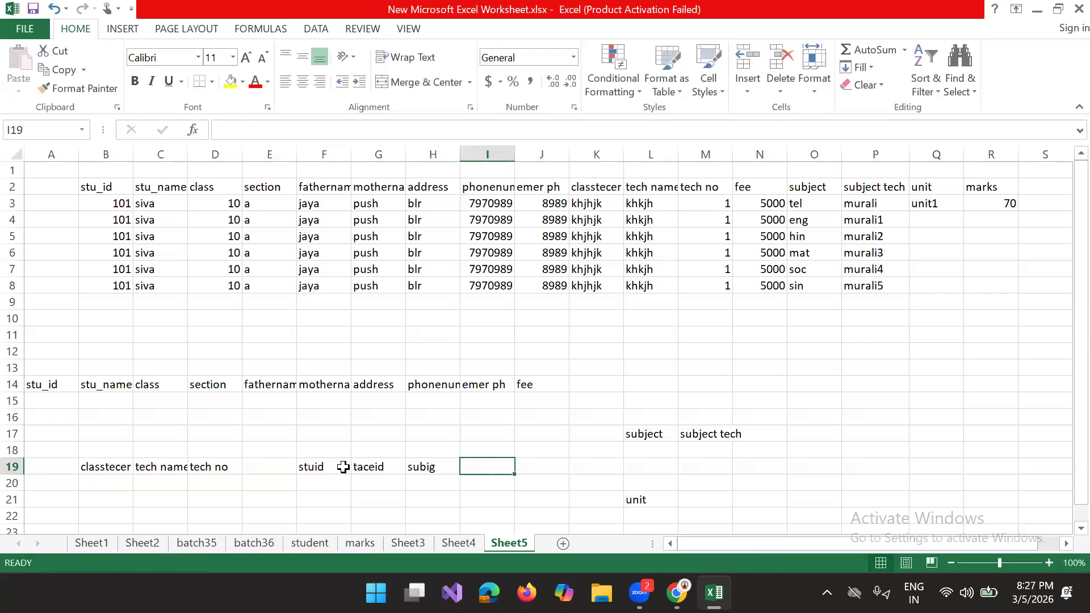
text(un)
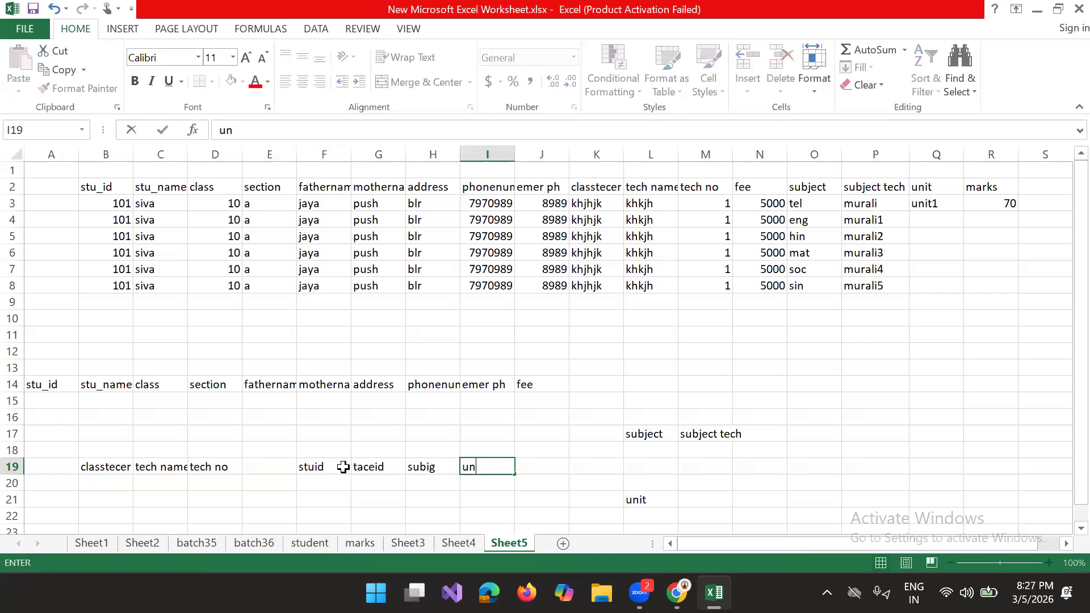
text(iid)
key(Tab)
text(marks)
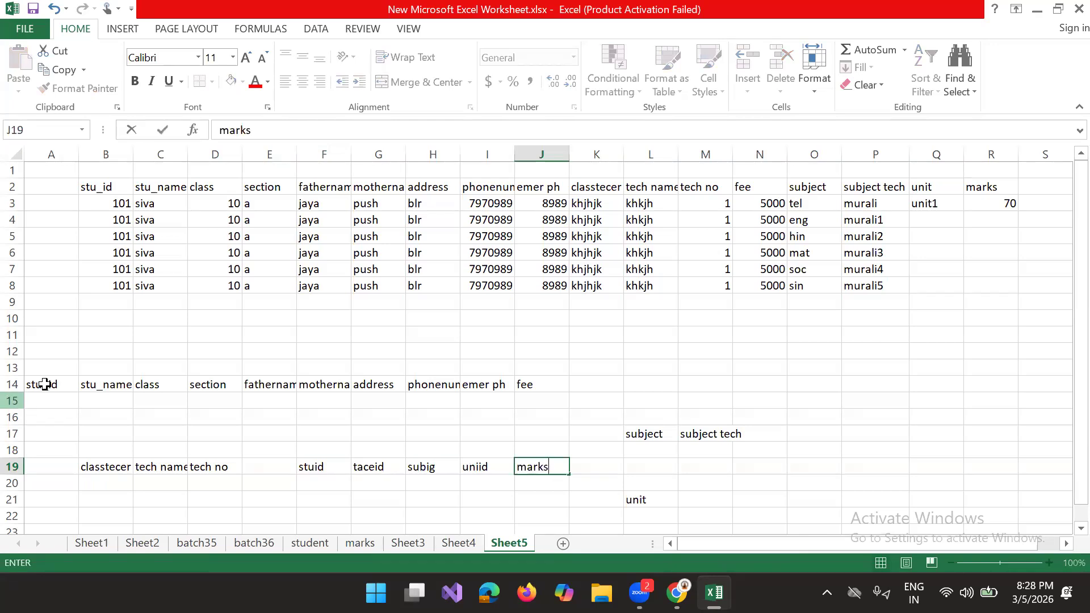
Step: Examine how the marks table's ID columns relate to the student, teacher and subject tables in rows 14 to 21
drag(43, 384, 531, 384)
drag(323, 461, 361, 490)
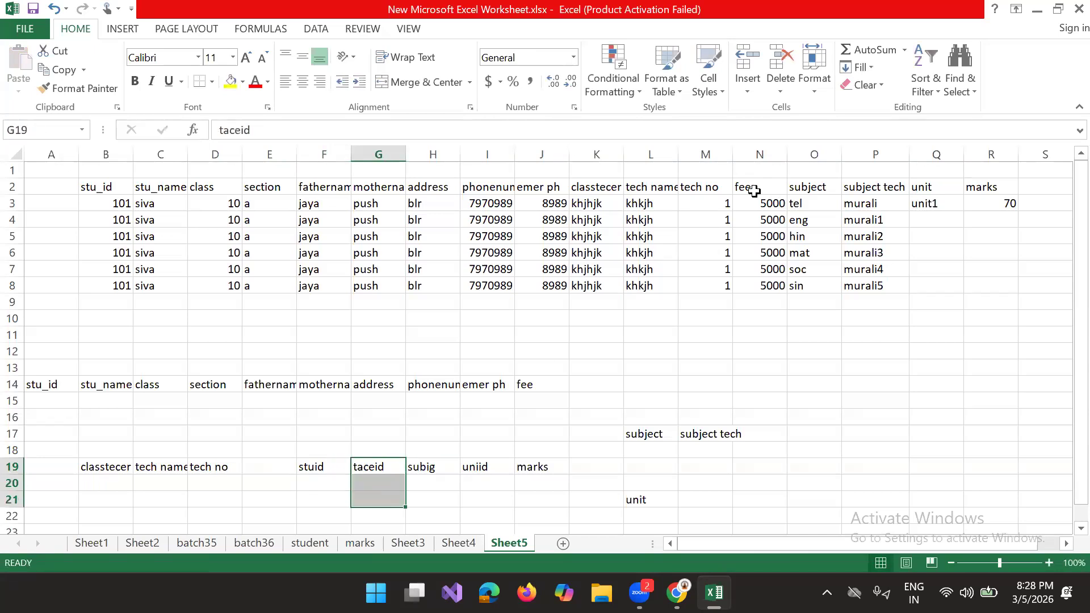
drag(727, 187, 741, 187)
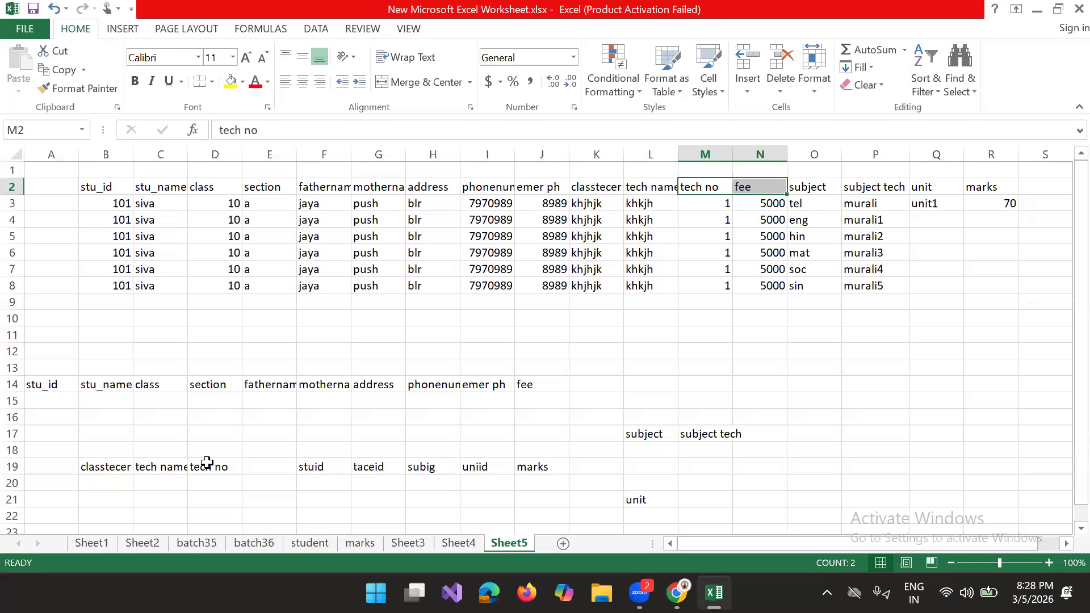
click(370, 483)
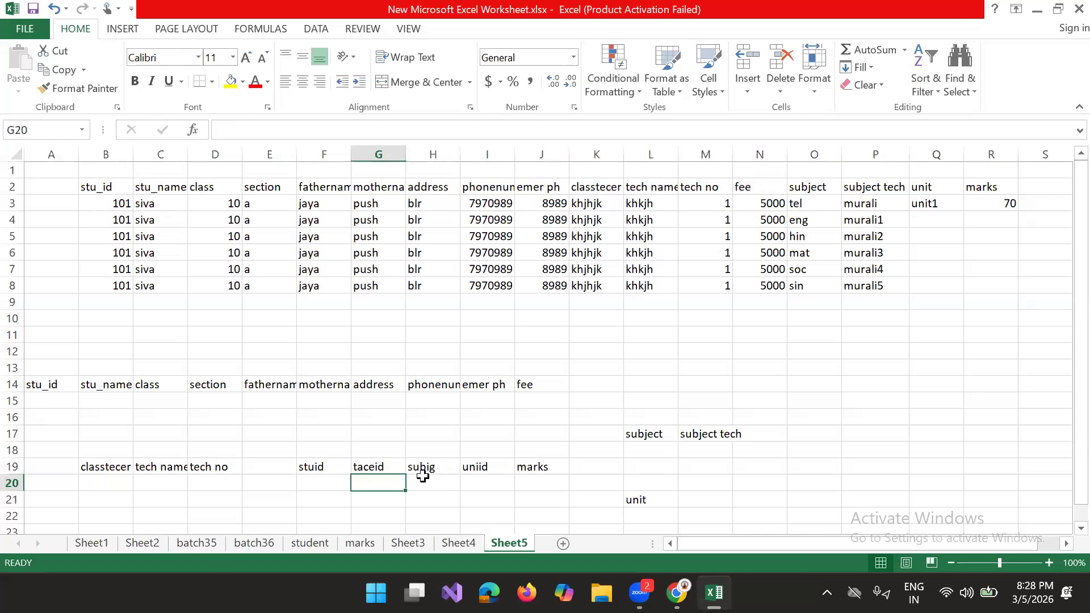
click(660, 435)
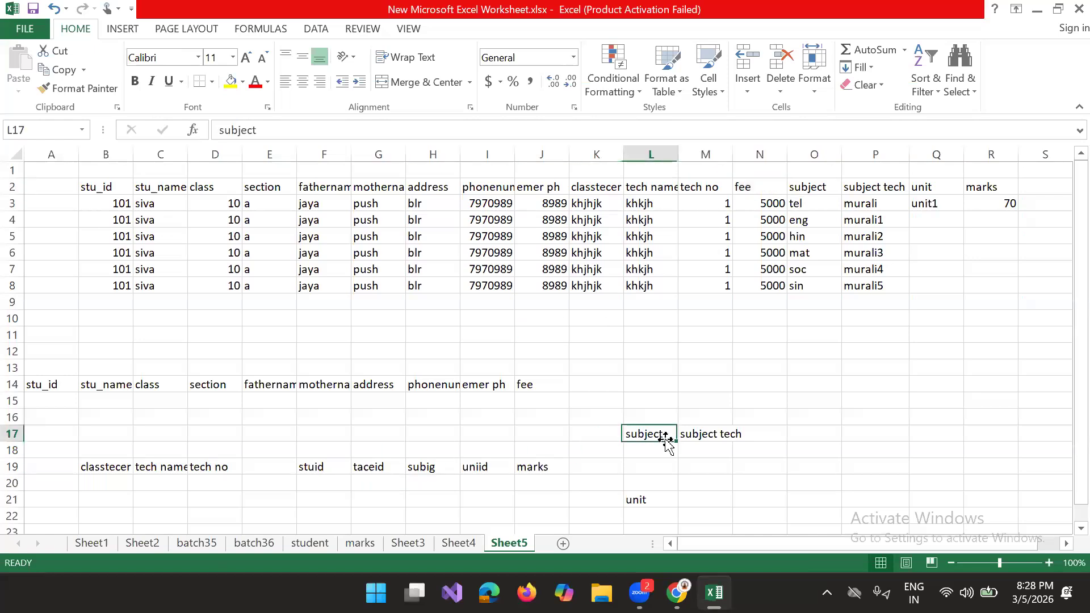
click(461, 482)
click(450, 482)
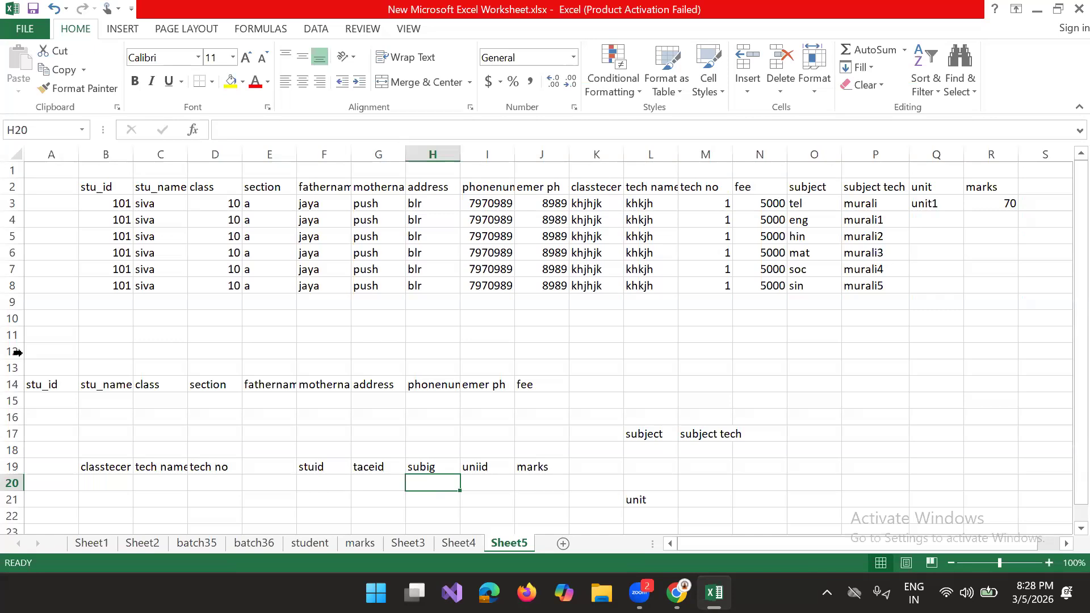
drag(38, 375, 697, 507)
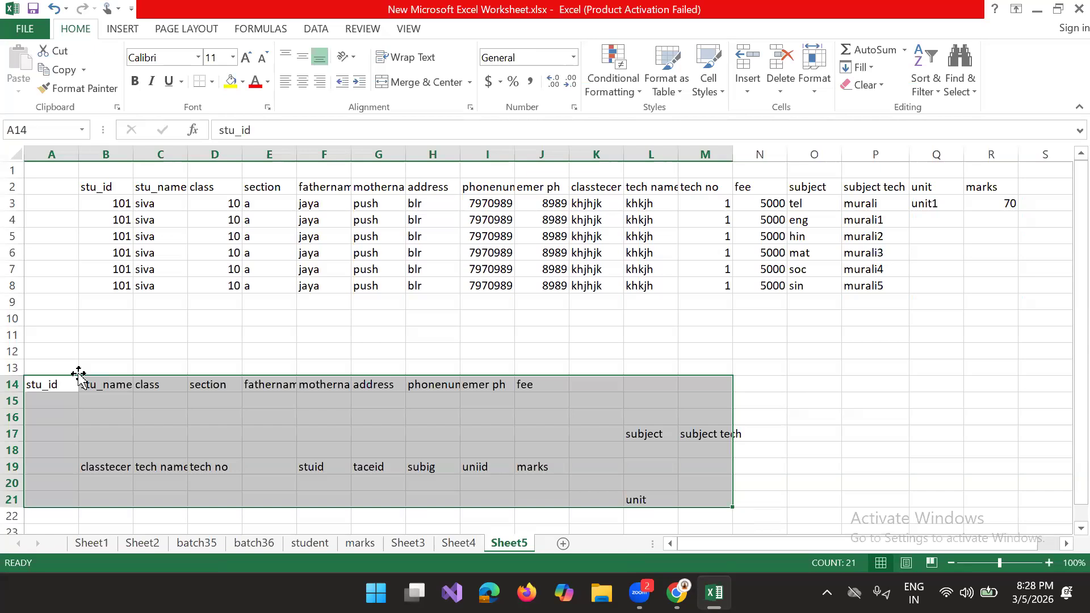
drag(51, 384, 550, 378)
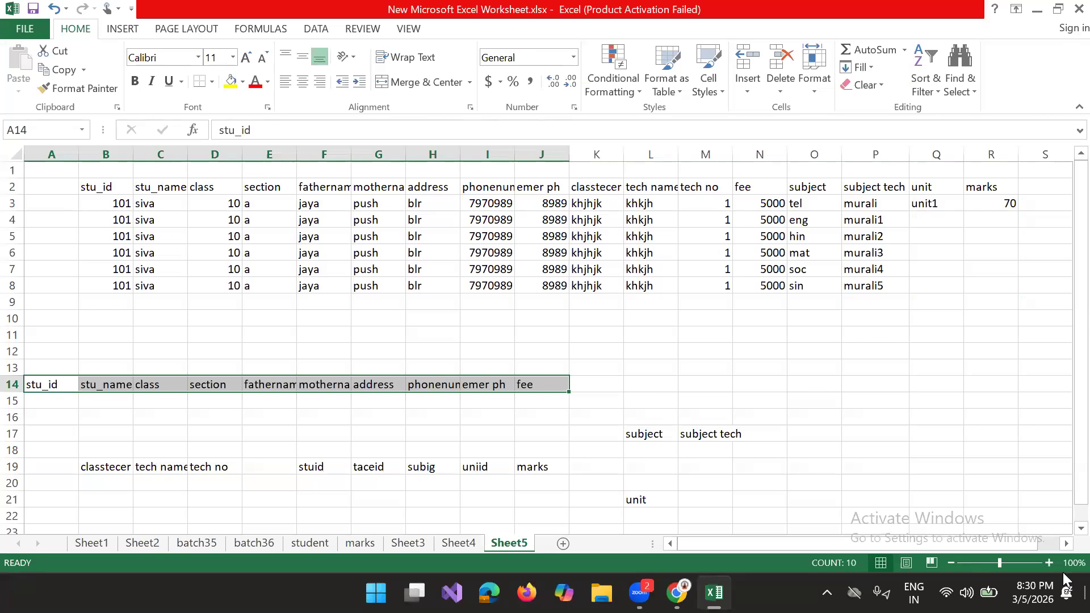
Step: Close the student data workbook and refresh the desktop
mouse_move(714, 591)
click(1065, 8)
click(537, 327)
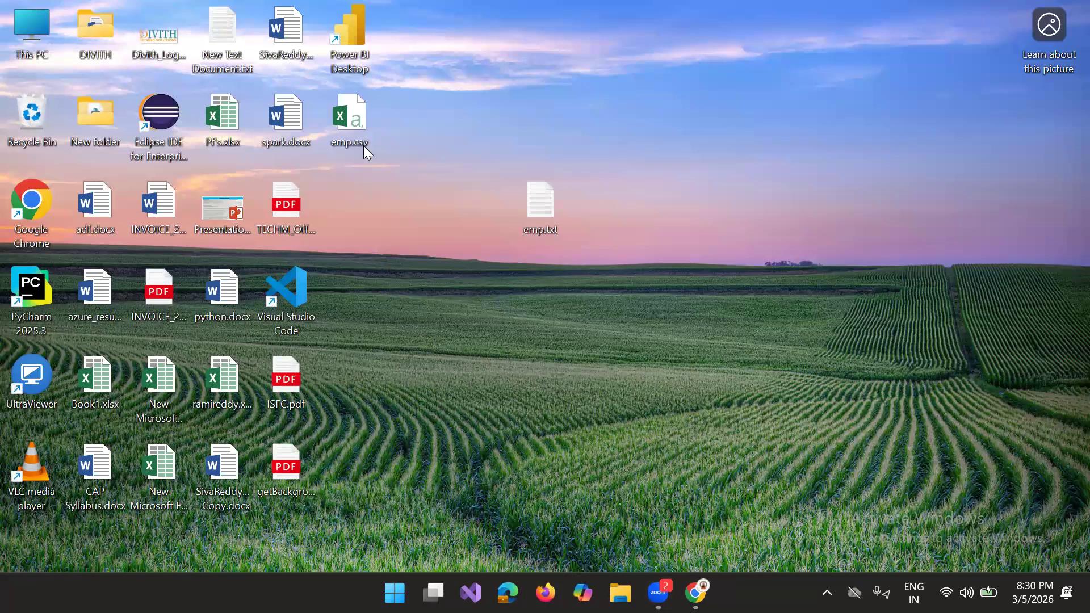
right_click(467, 242)
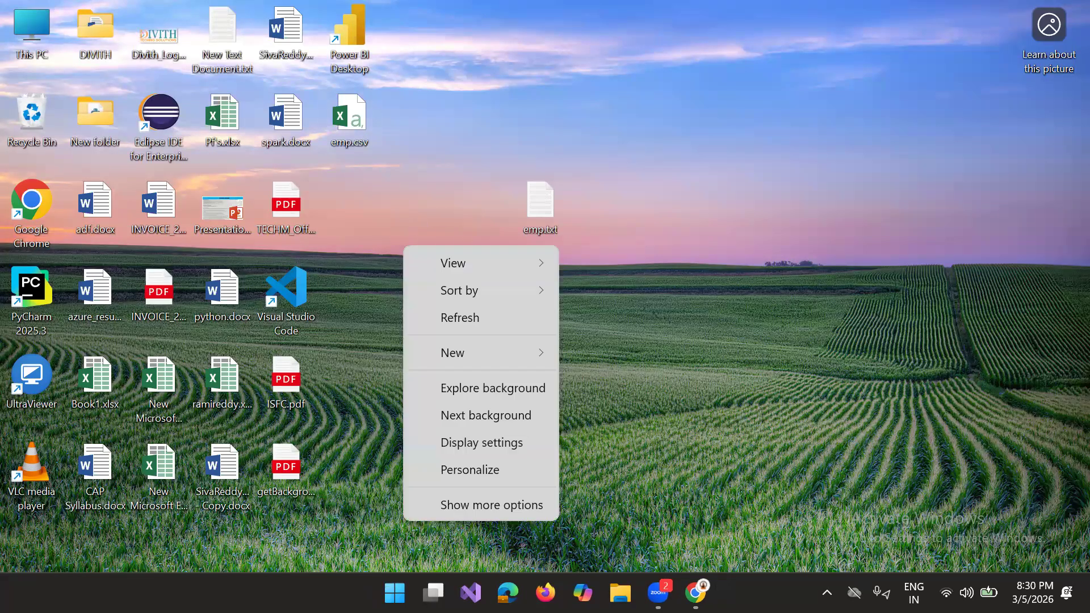
click(496, 318)
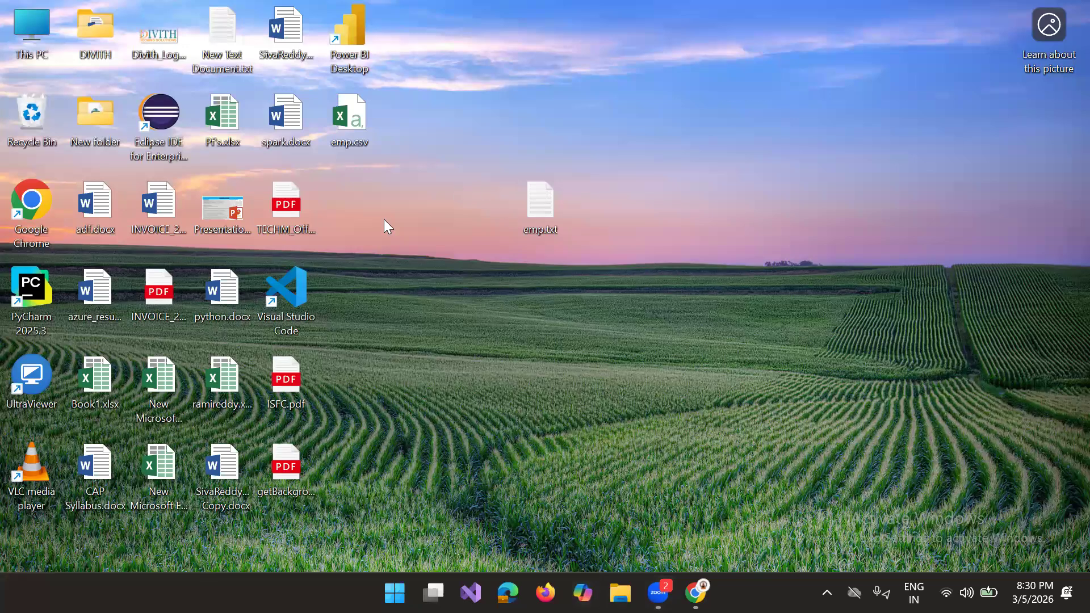
Step: Create a new Excel worksheet on the desktop named datamodeling.xlsx and open it
right_click(445, 297)
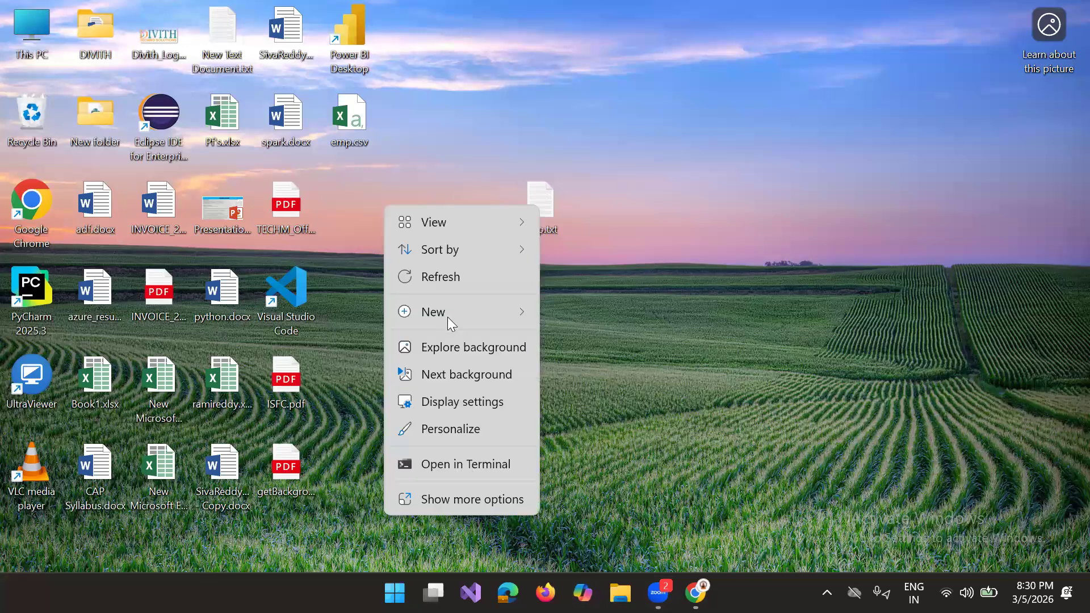
mouse_move(447, 317)
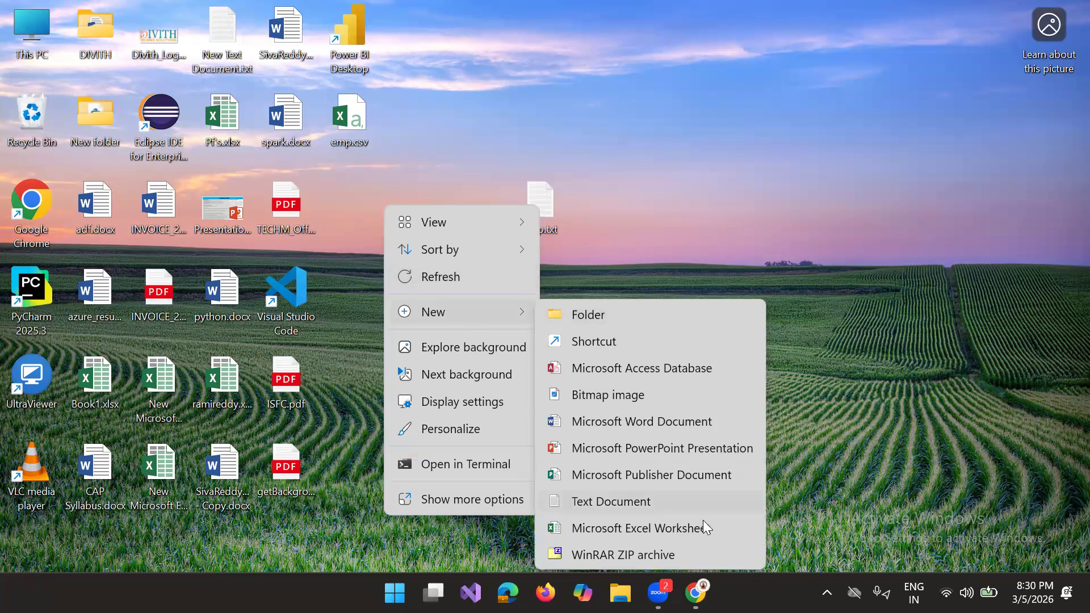
click(703, 521)
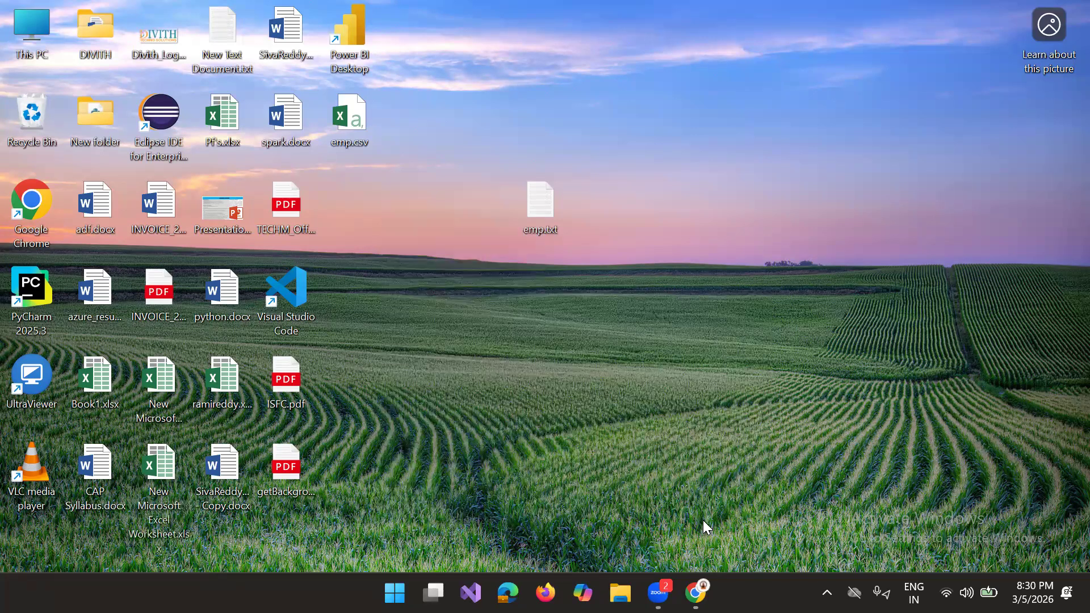
key(BackSpace)
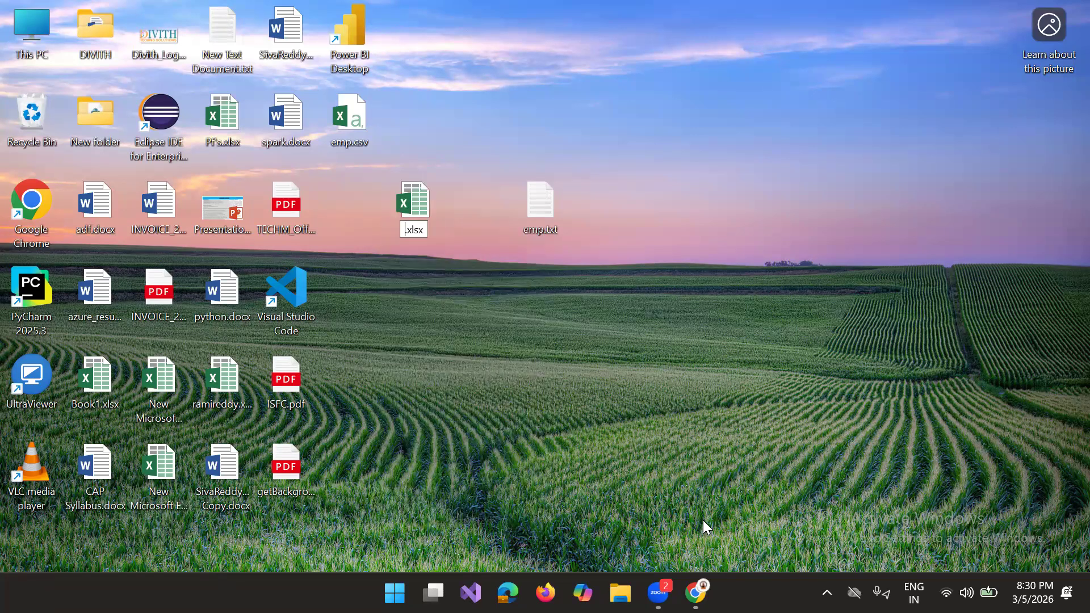
text(datamodelin)
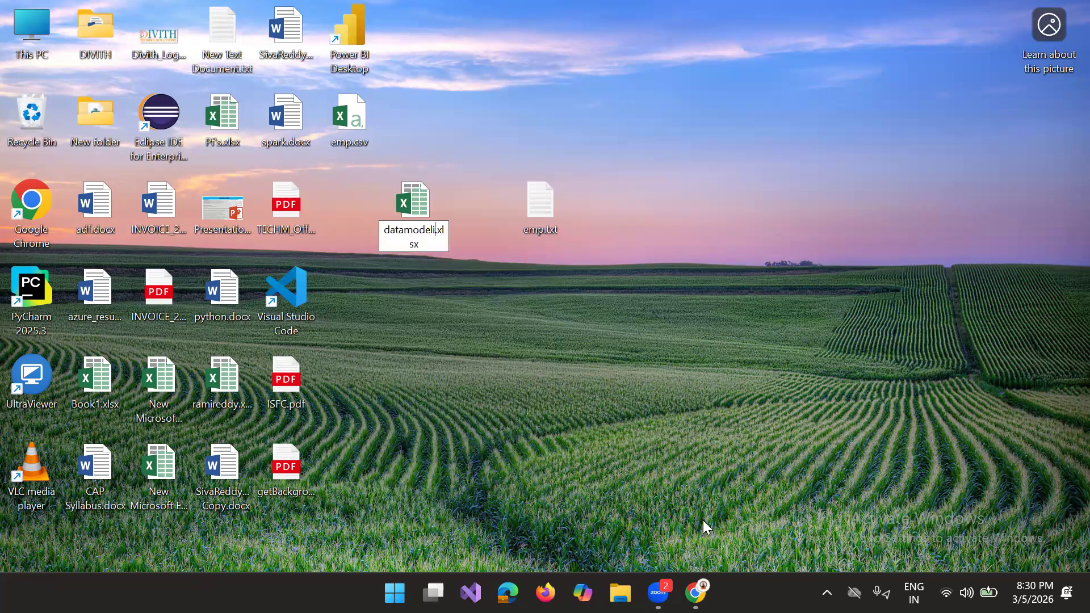
text(g)
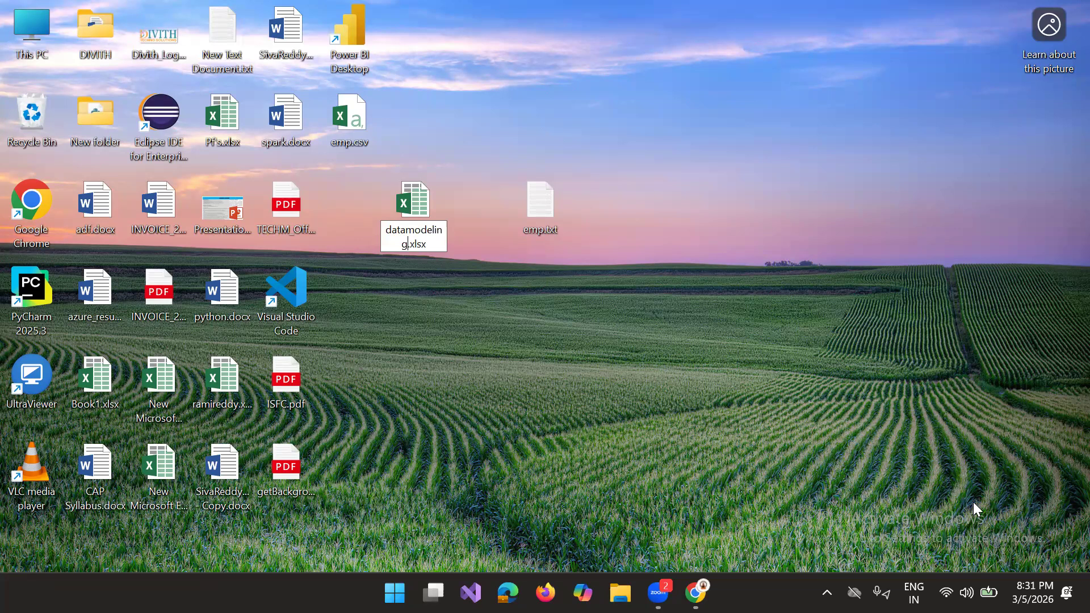
key(Return)
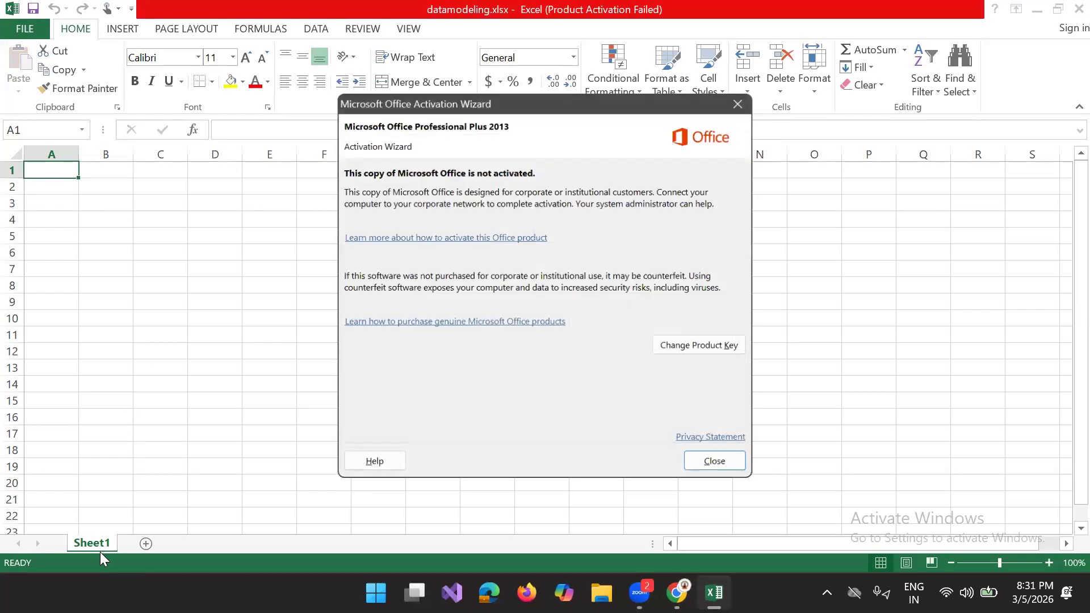
Step: Dismiss the Office activation wizard and rename Sheet1 as product
click(740, 99)
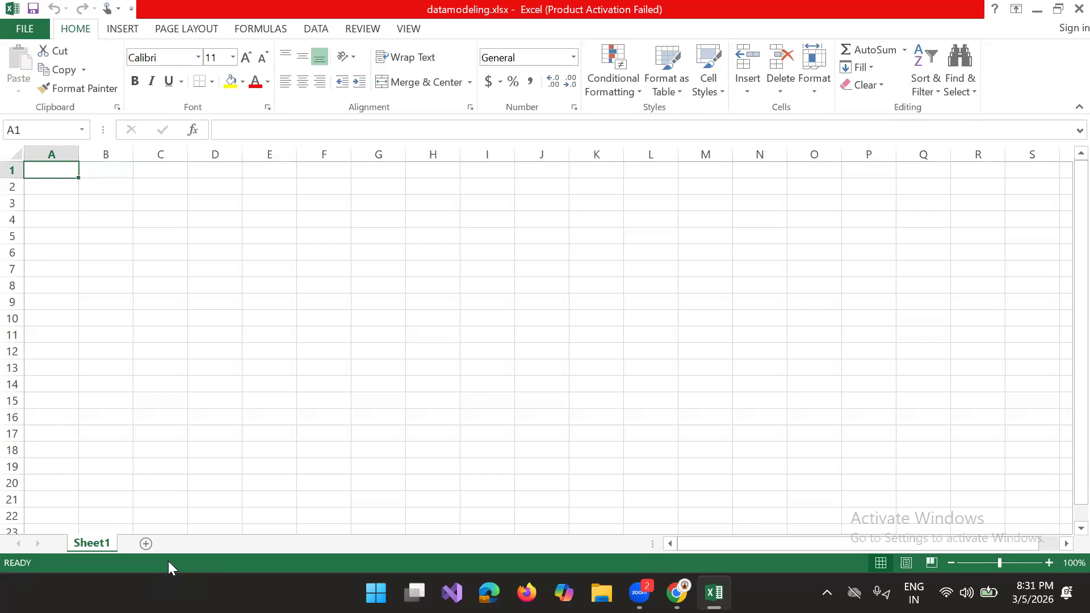
double_click(110, 549)
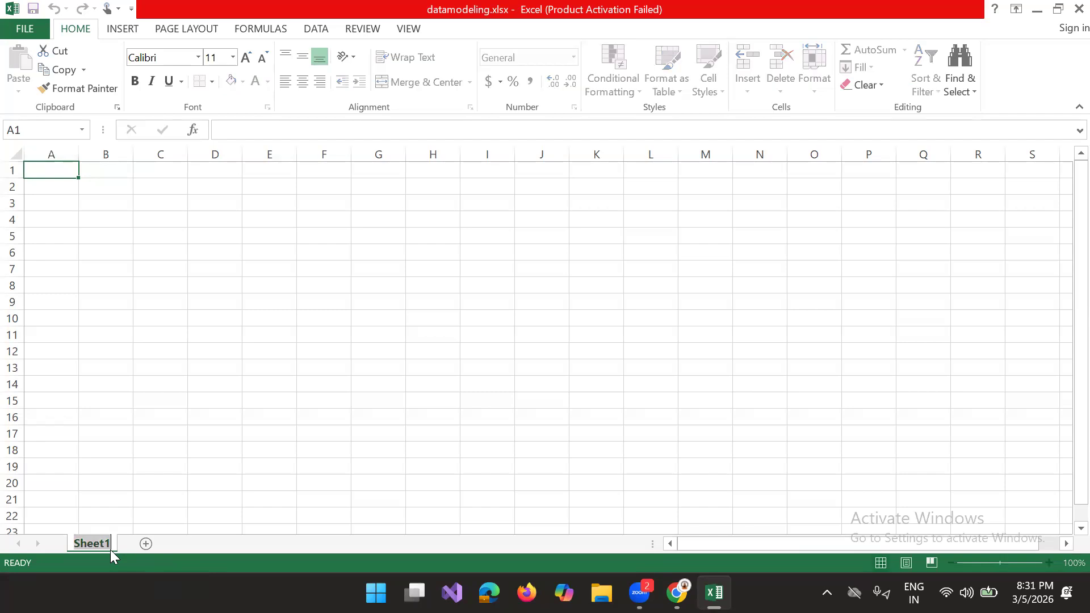
text(student)
key(Return)
key(BackSpace)
key(BackSpace)
key(BackSpace)
key(BackSpace)
key(BackSpace)
key(Return)
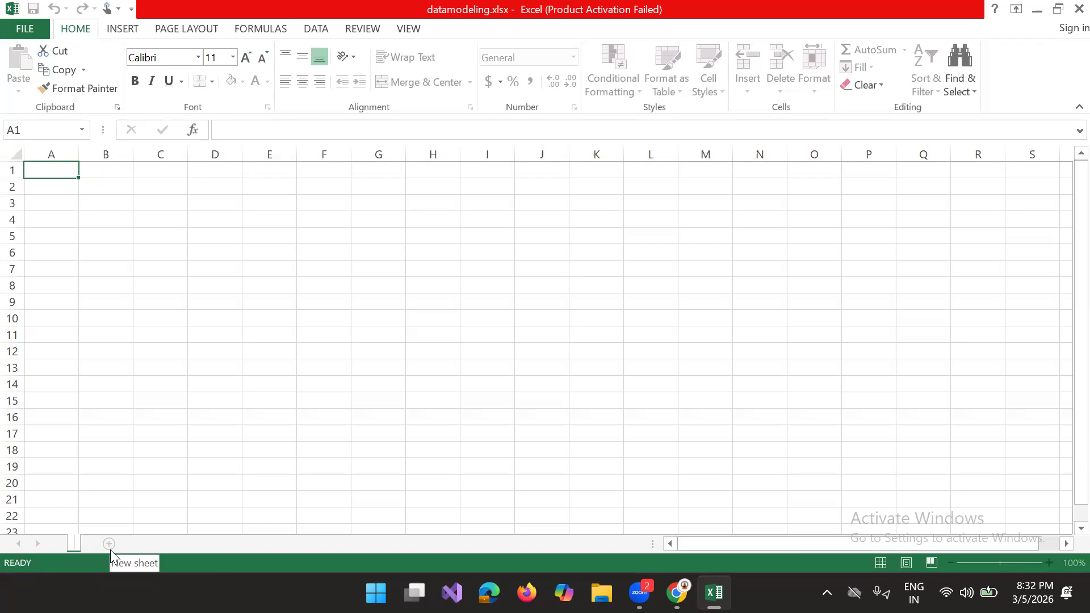
text(product)
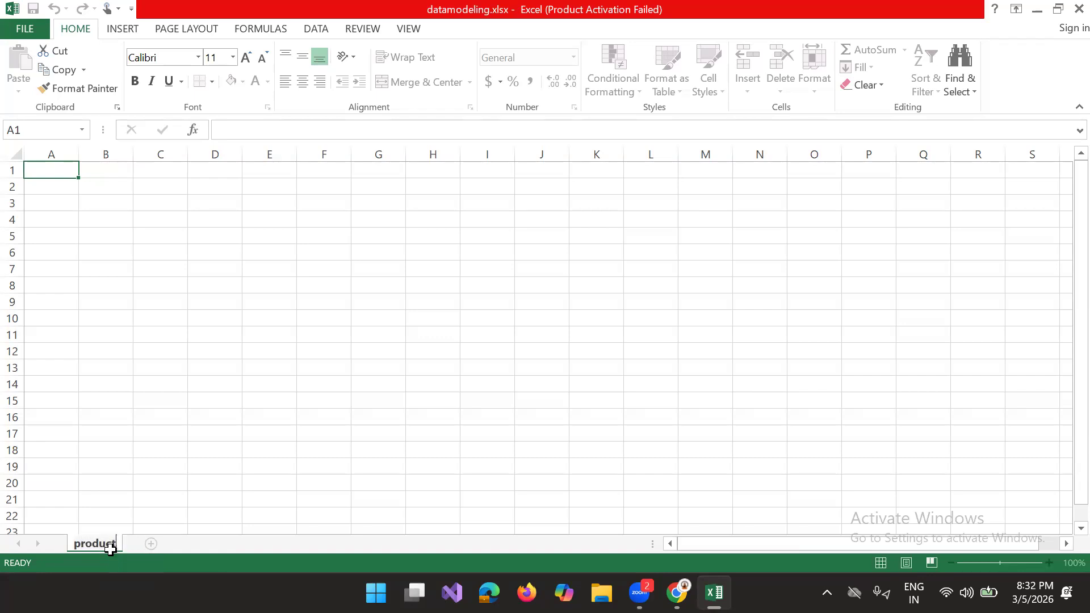
Step: Enter productid as the header in cell A1 of the product sheet
click(60, 168)
text(product)
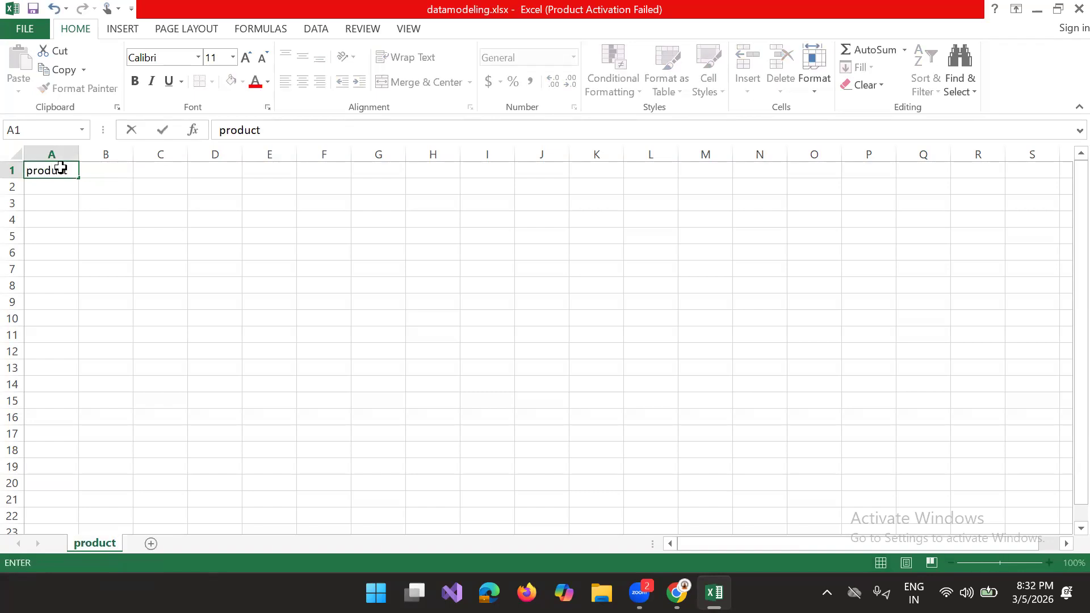
key(Tab)
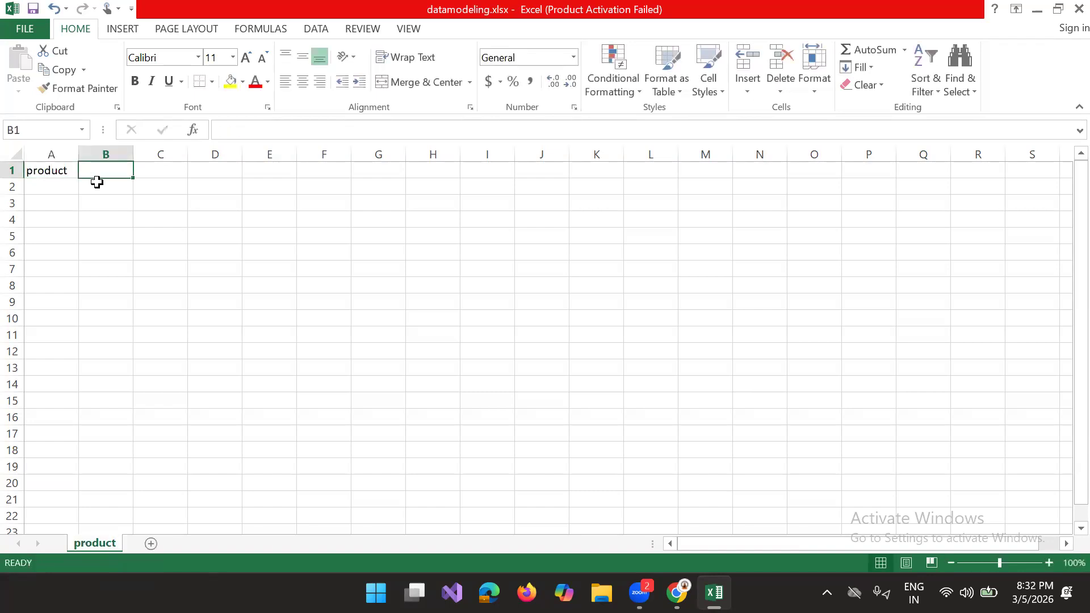
double_click(67, 169)
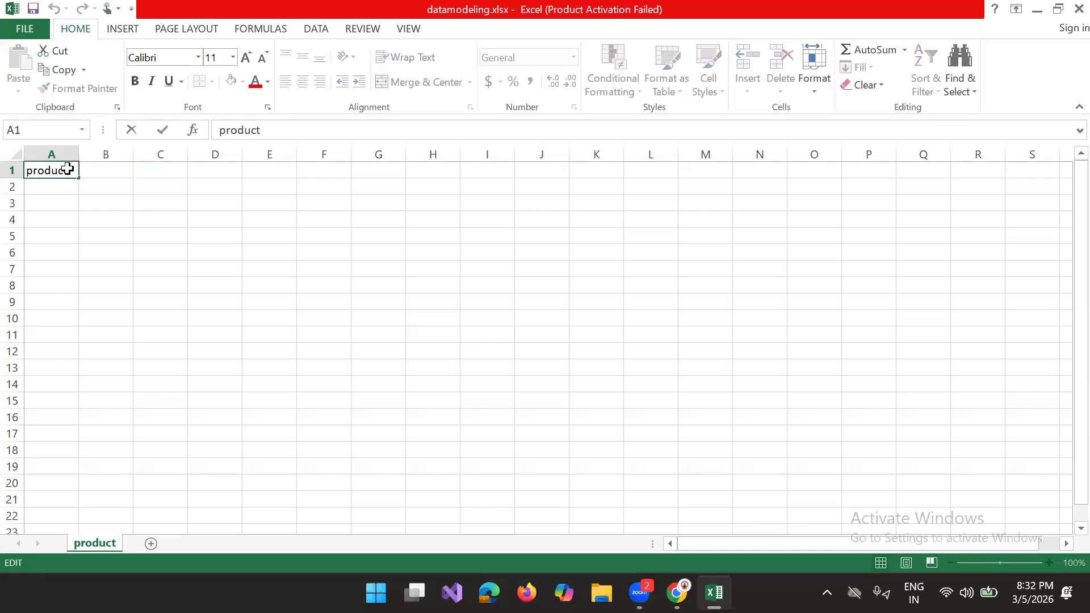
text(id)
key(BackSpace)
key(BackSpace)
text(id)
Step: Add the product sheet headers p_name in B1 and dis in C1
click(107, 176)
text(p)
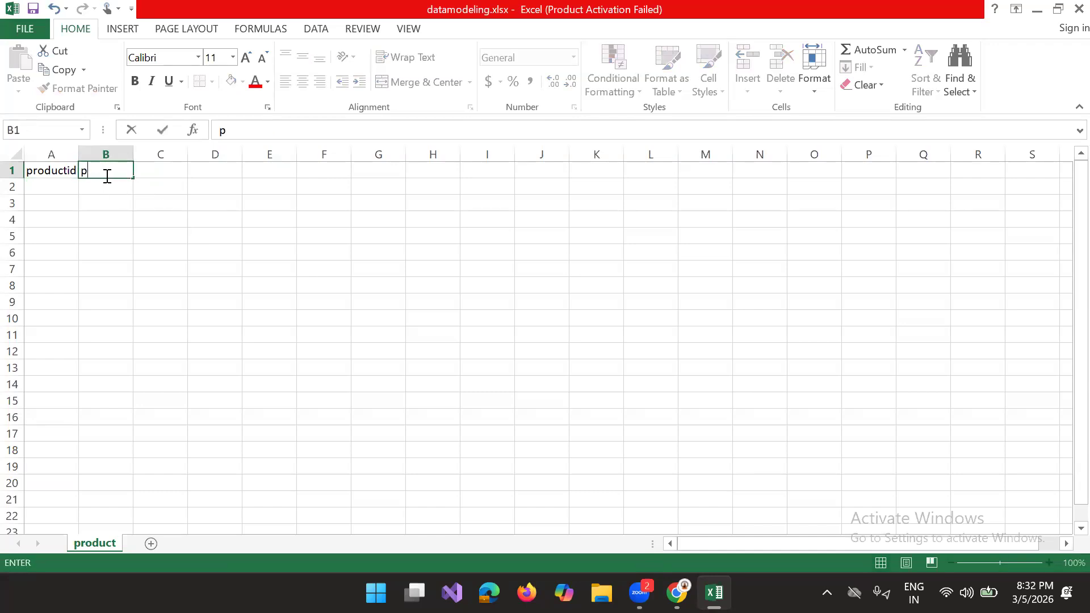
text(_name)
key(Tab)
text(dis)
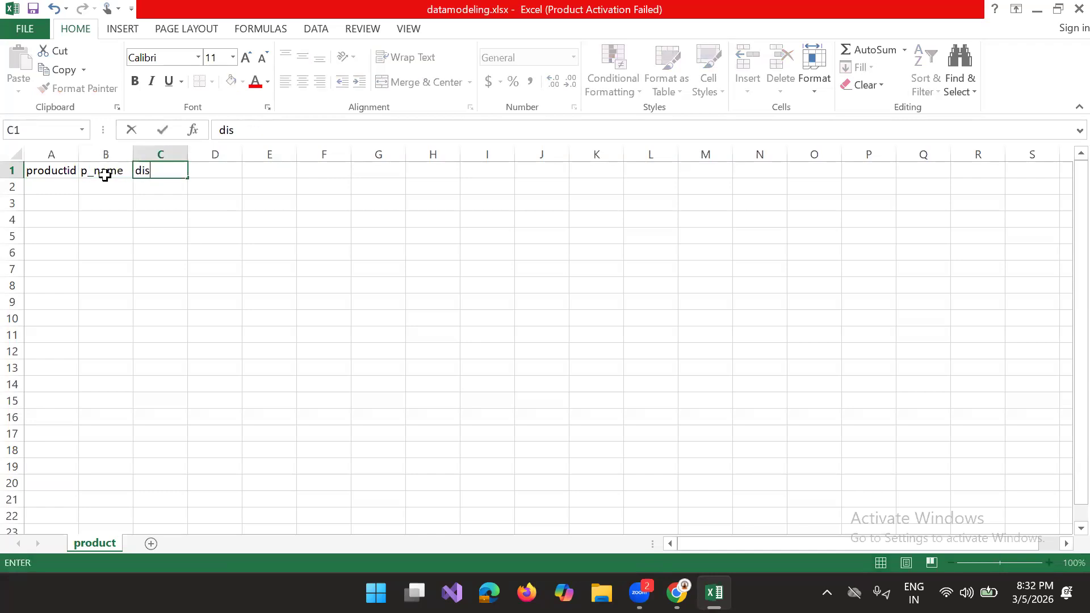
key(Tab)
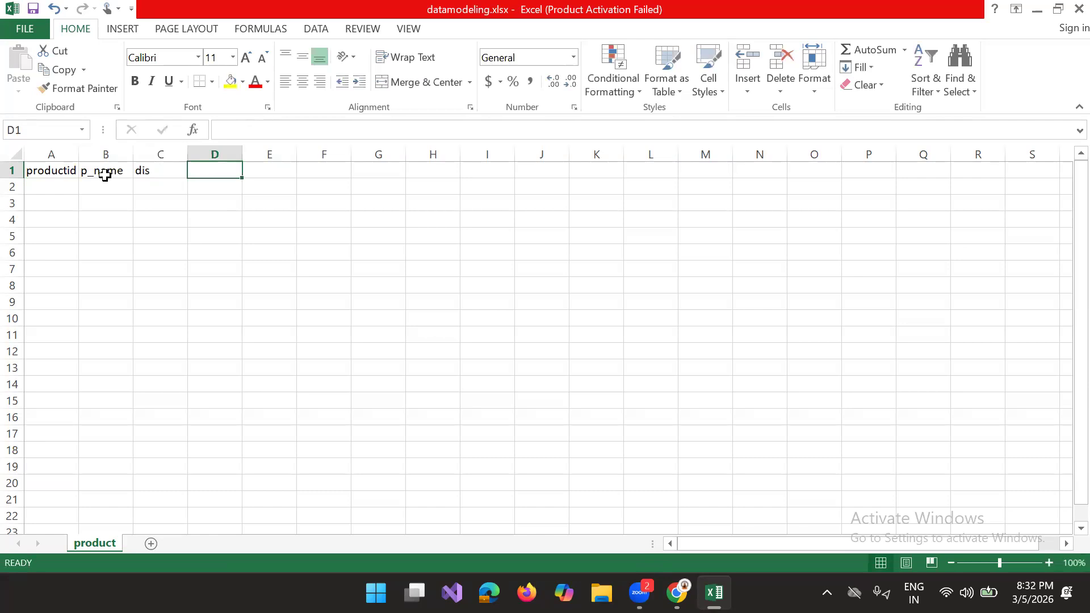
Step: Enter unitprice as the product sheet's header in D1
text(m)
key(BackSpace)
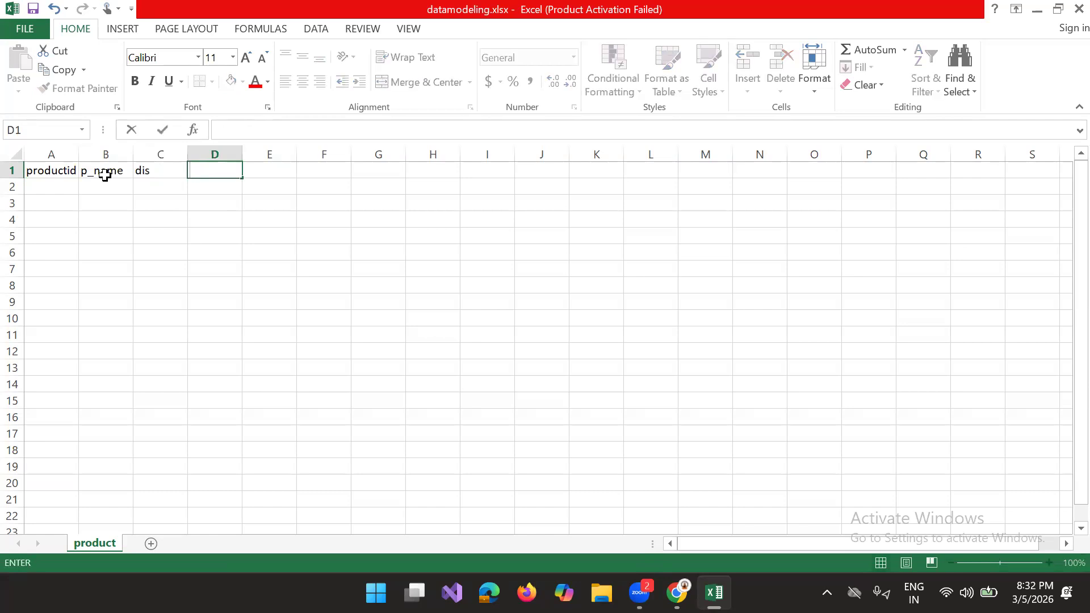
text(price)
click(189, 170)
text(uni)
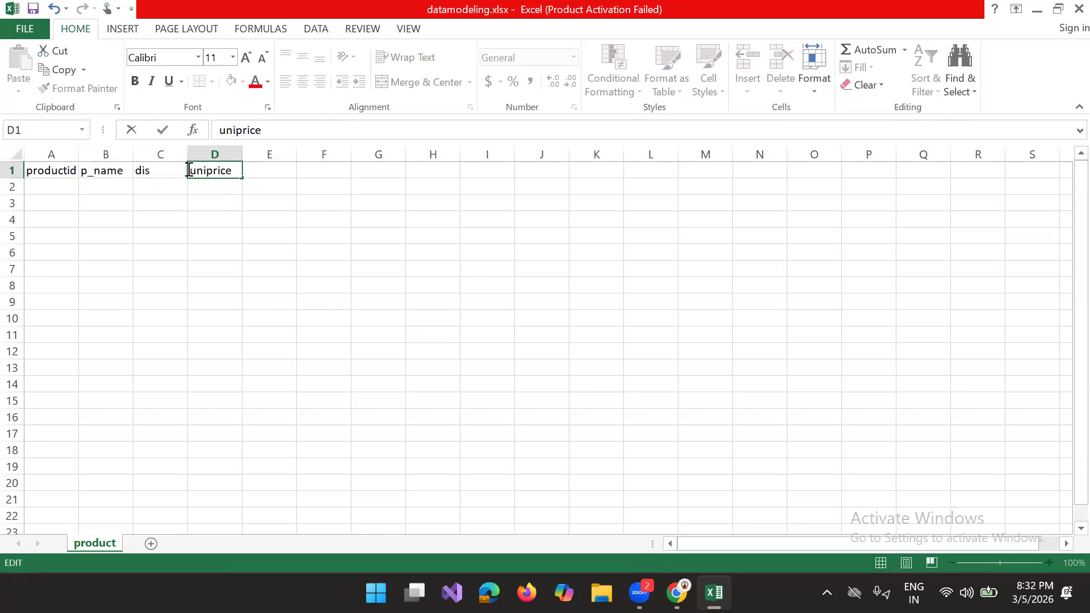
text(t)
click(318, 420)
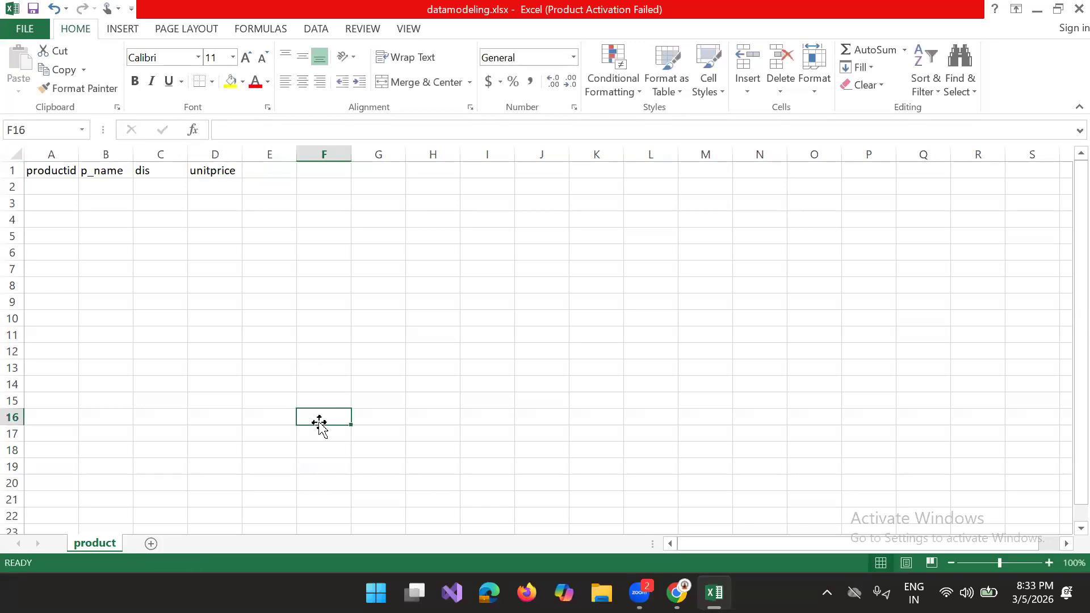
Step: Add a new sheet after product and name it customer
click(150, 544)
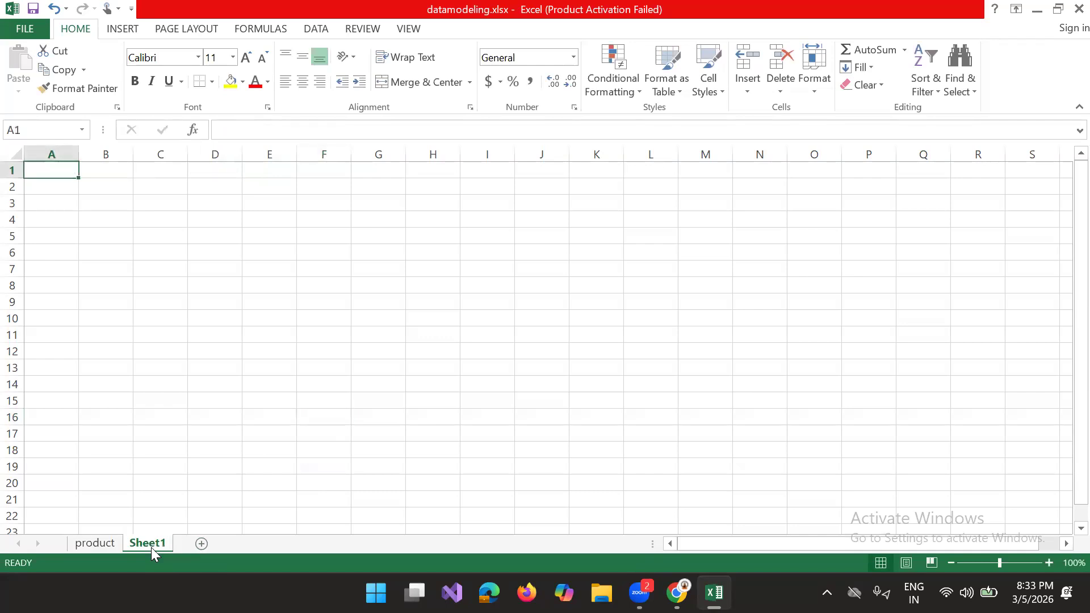
double_click(140, 544)
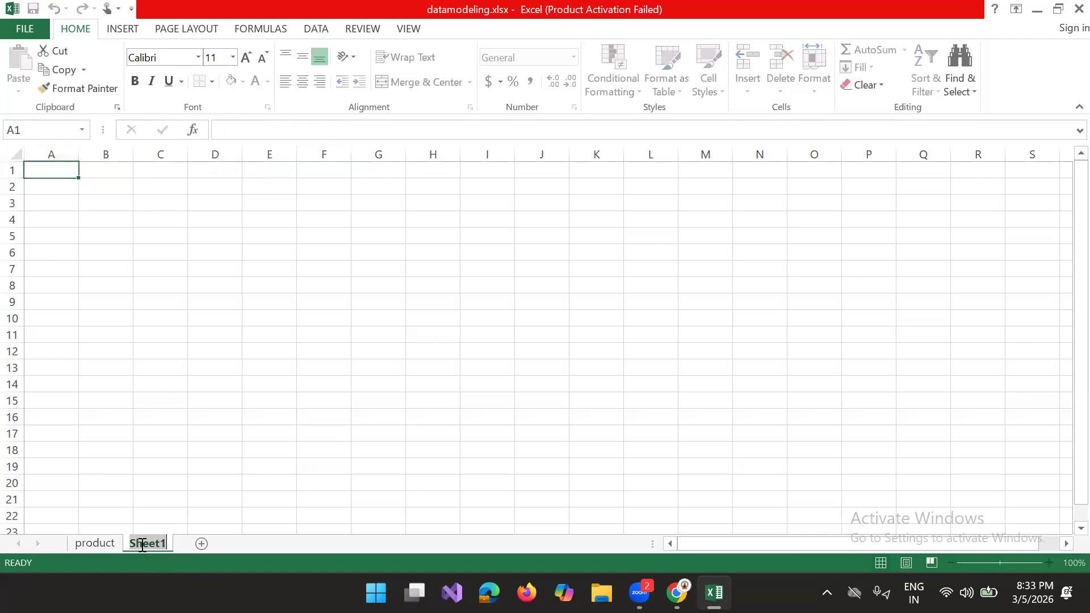
key(BackSpace)
text(customer)
Step: Enter the customer sheet headers cust_id in A1 and c_name in B1
click(61, 168)
text(cus)
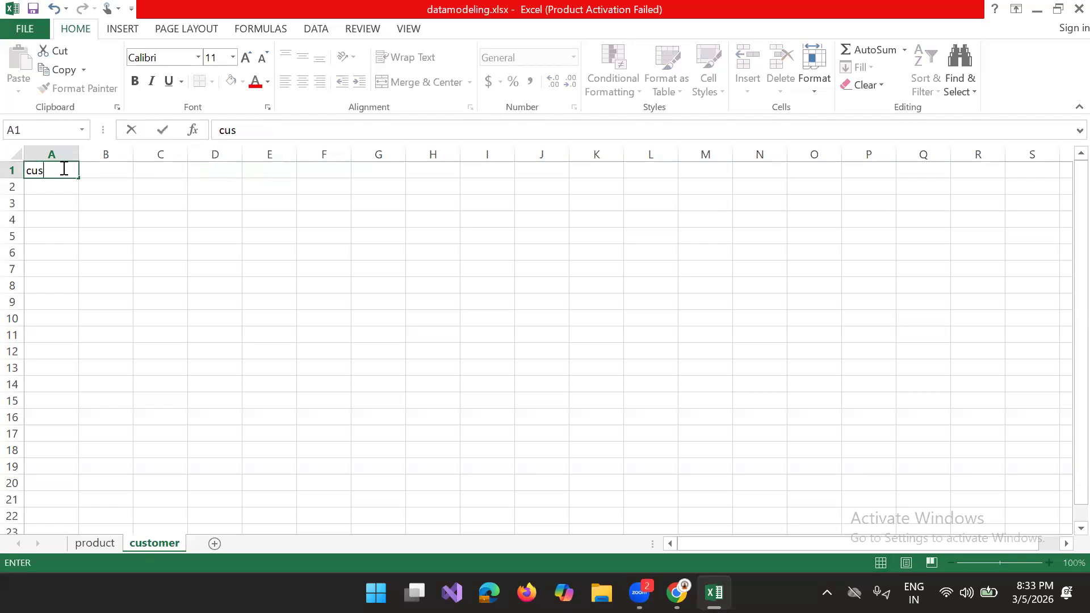
text(t_id)
key(Tab)
text(c_)
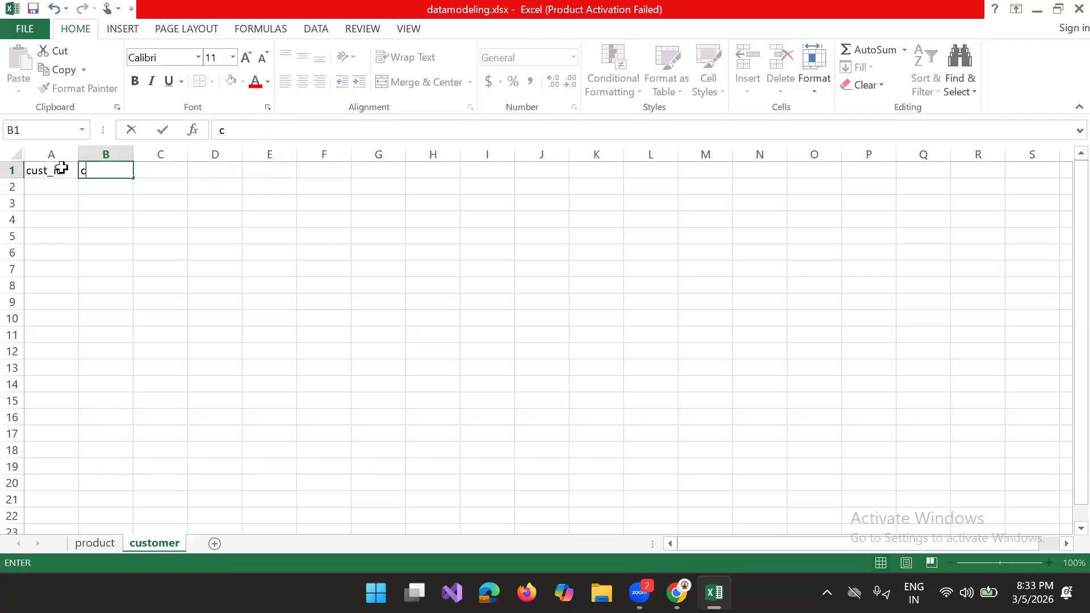
text(name)
key(Tab)
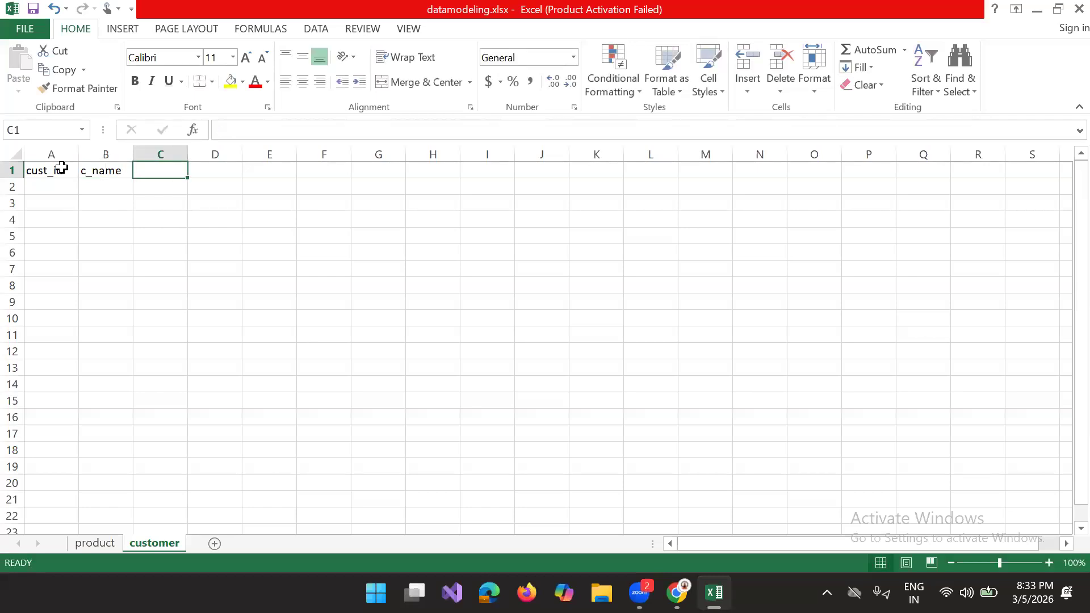
Step: Add a new sheet after customer and name it order
click(214, 544)
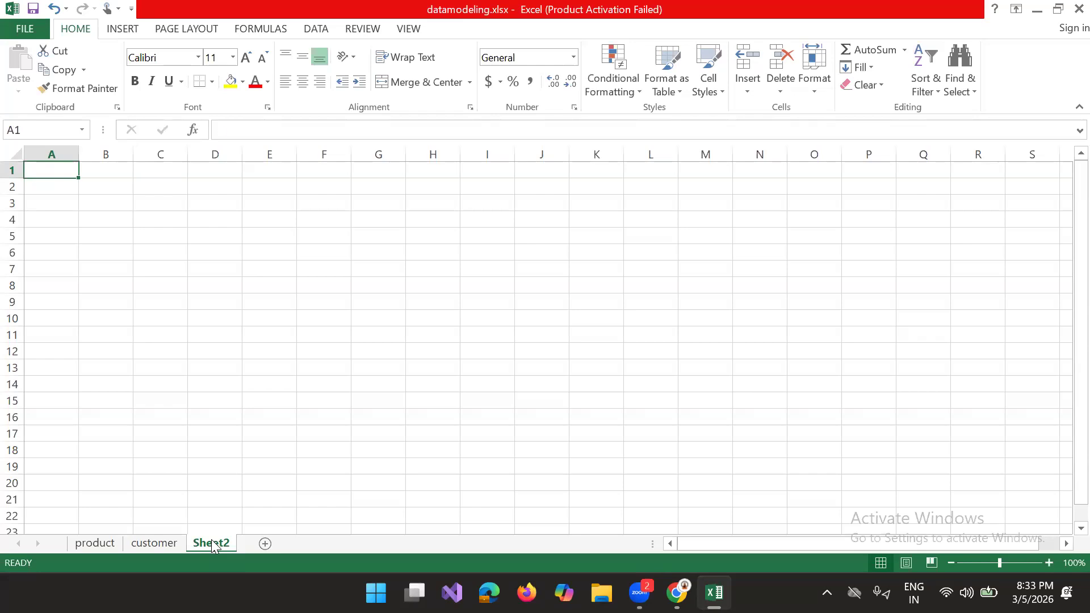
text(or)
double_click(212, 542)
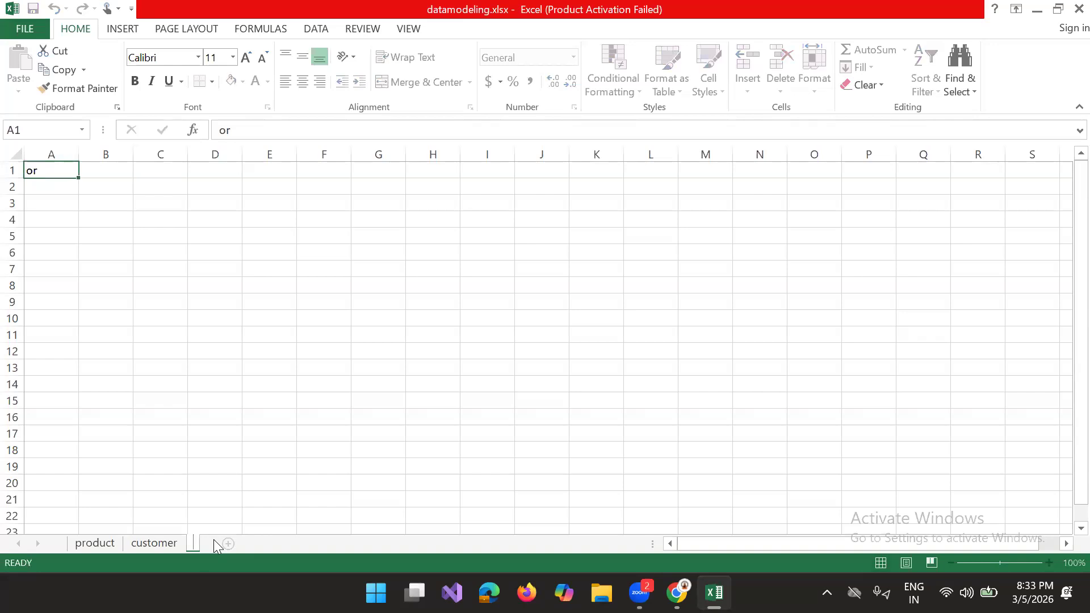
text(rder)
Step: Replace the stray text in cell A1 of the order sheet with the header Order_id
click(57, 170)
double_click(56, 171)
key(BackSpace)
key(BackSpace)
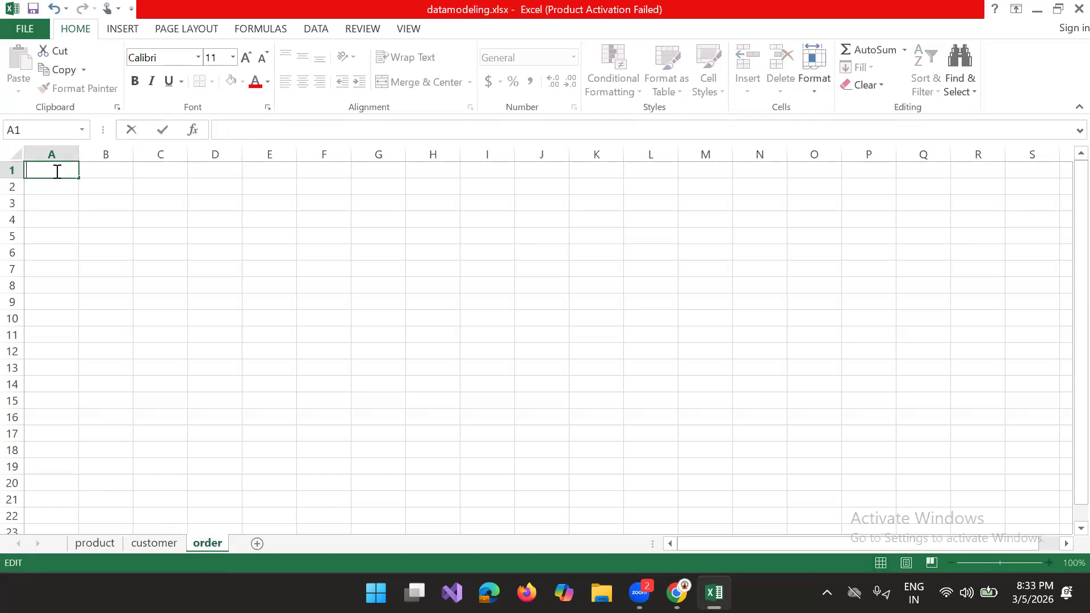
text(Order_id)
Step: Enter order_date as the order sheet's header in B1 and widen column B to fit it
click(97, 172)
text(order)
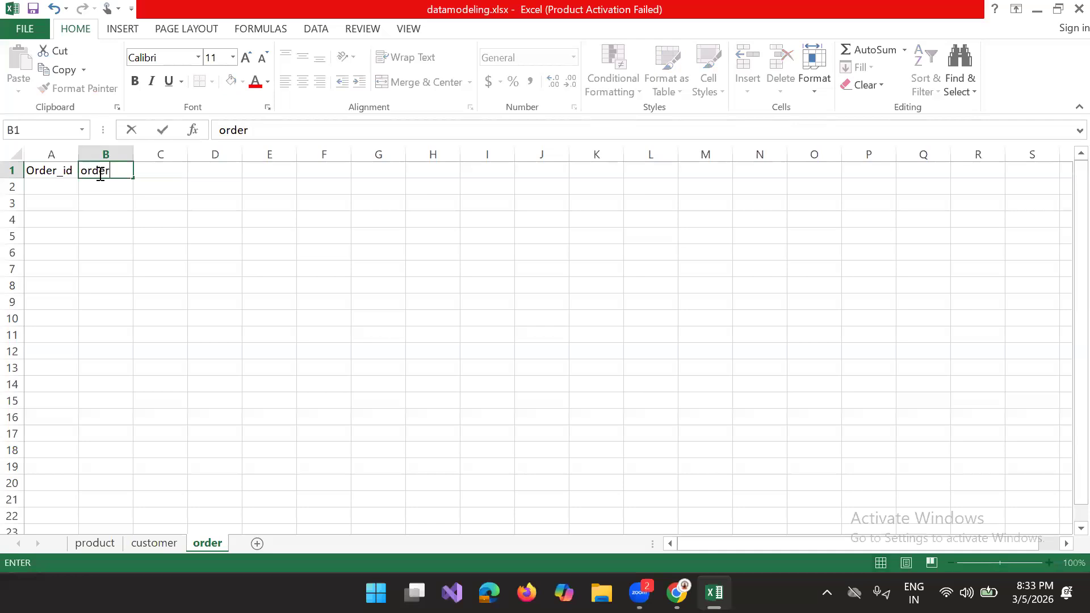
text(_date)
click(162, 174)
click(156, 185)
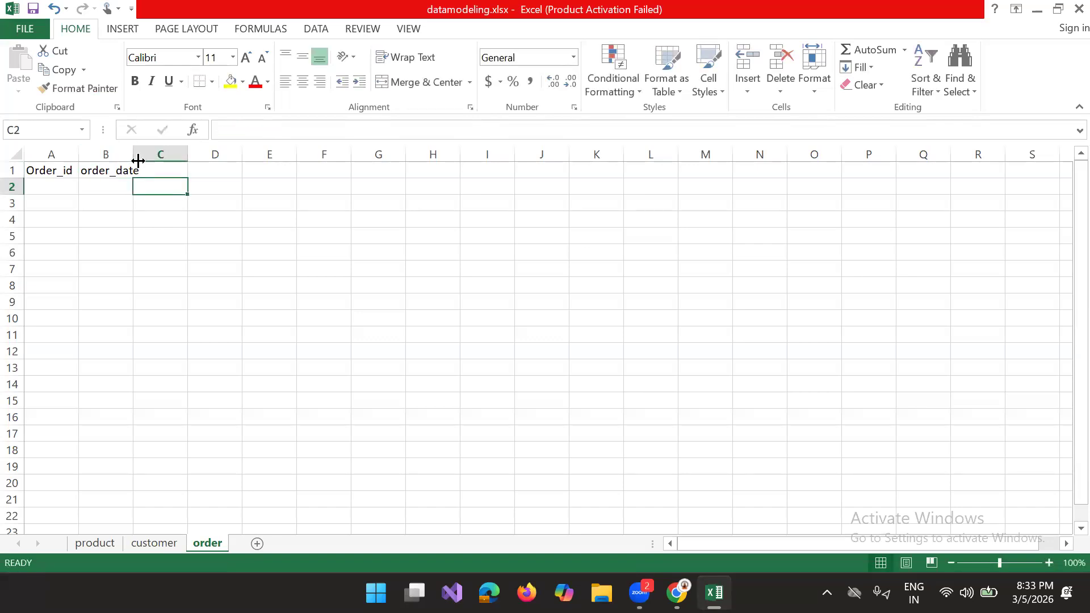
drag(134, 155, 153, 154)
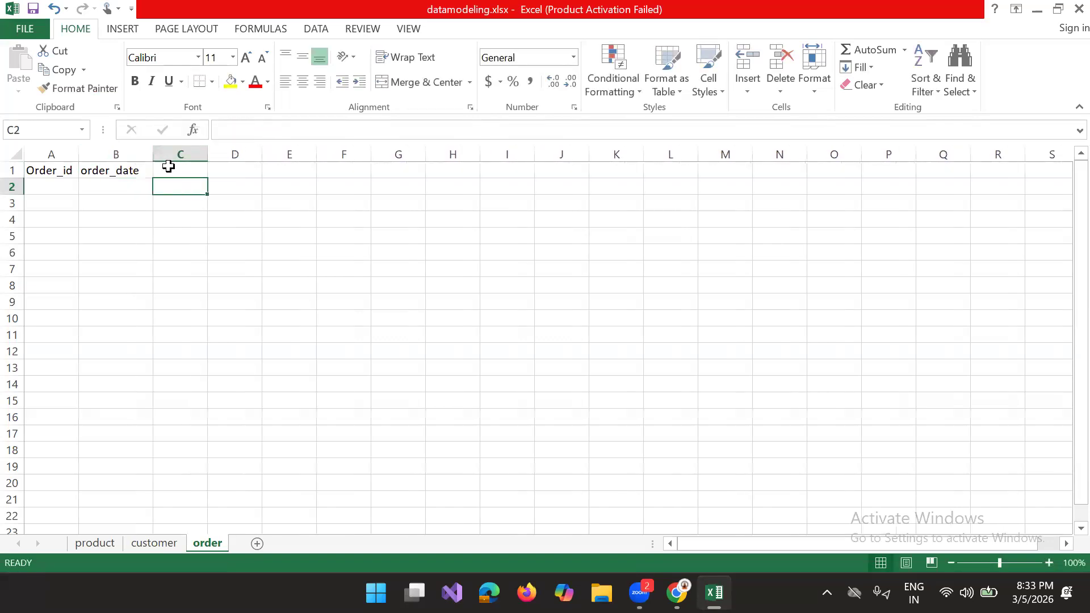
Step: Enter delivary_date as the order sheet's header in C1 and widen column C to fit it
click(170, 169)
text(dev)
key(BackSpace)
text(li)
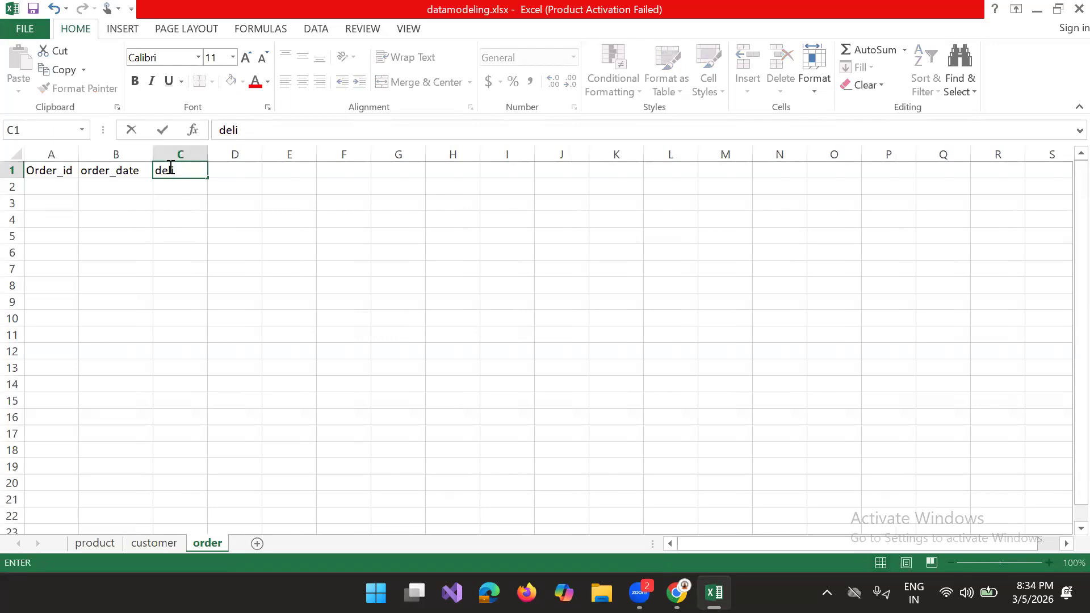
text(vary_date)
key(Tab)
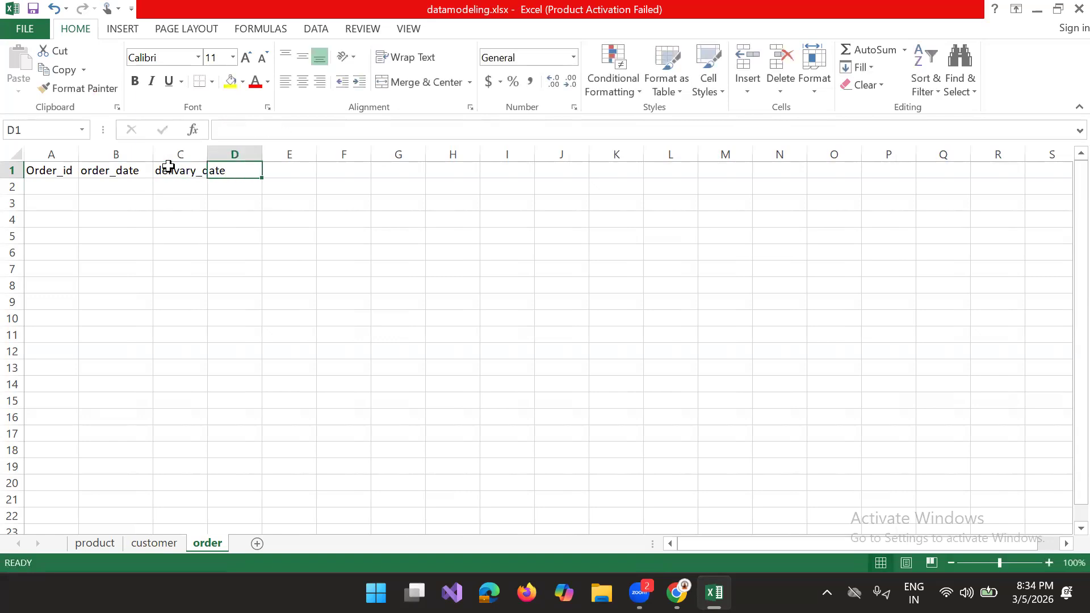
drag(207, 157, 228, 157)
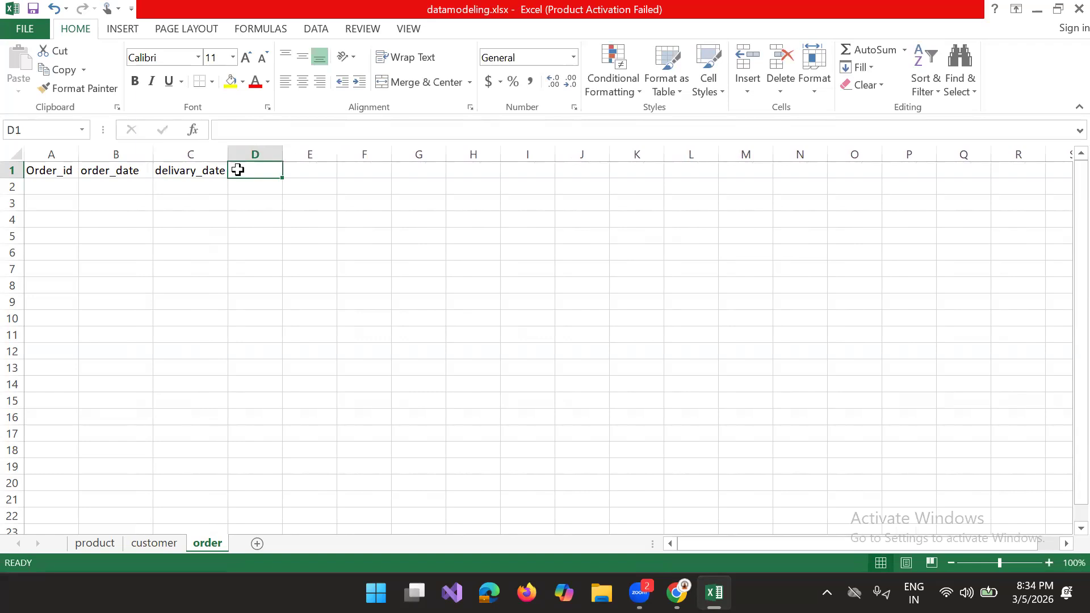
Step: Enter prod_id as the order sheet's header in D1
text(qty)
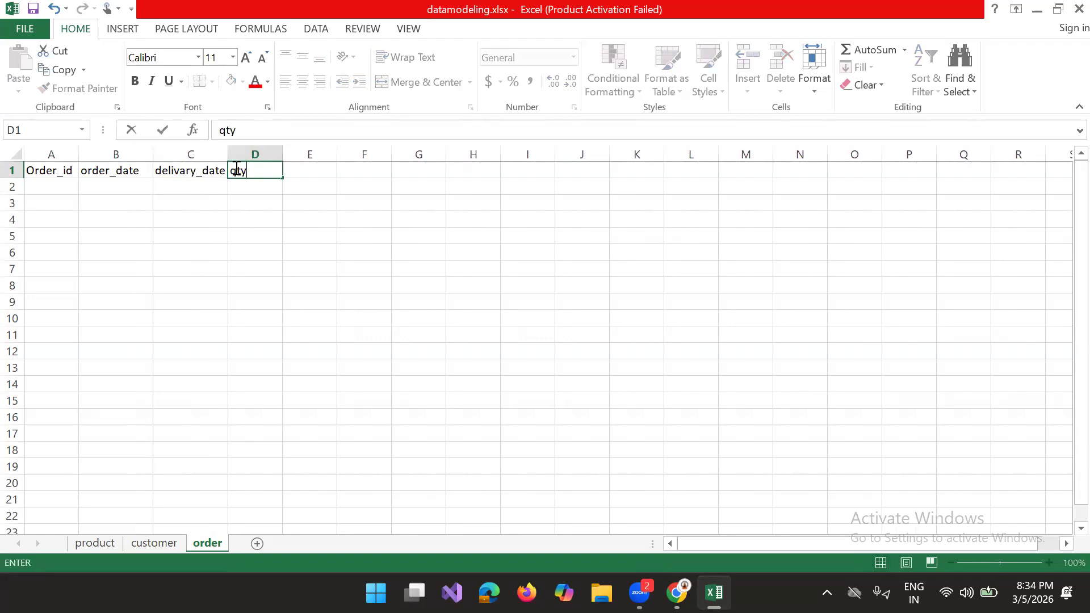
click(270, 170)
key(BackSpace)
key(BackSpace)
key(BackSpace)
text(p)
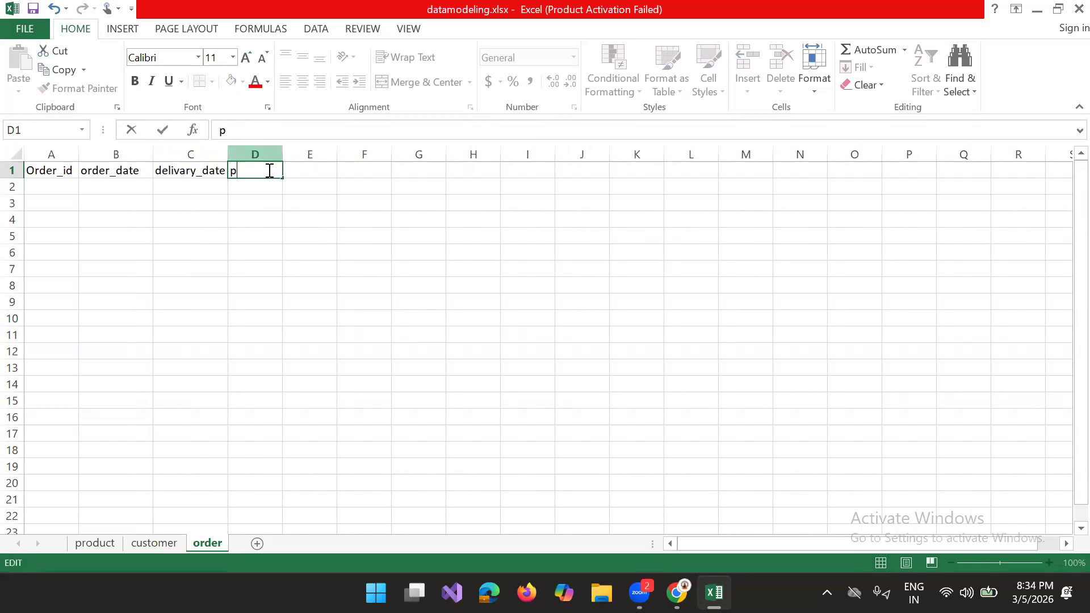
text(rod_id)
click(300, 173)
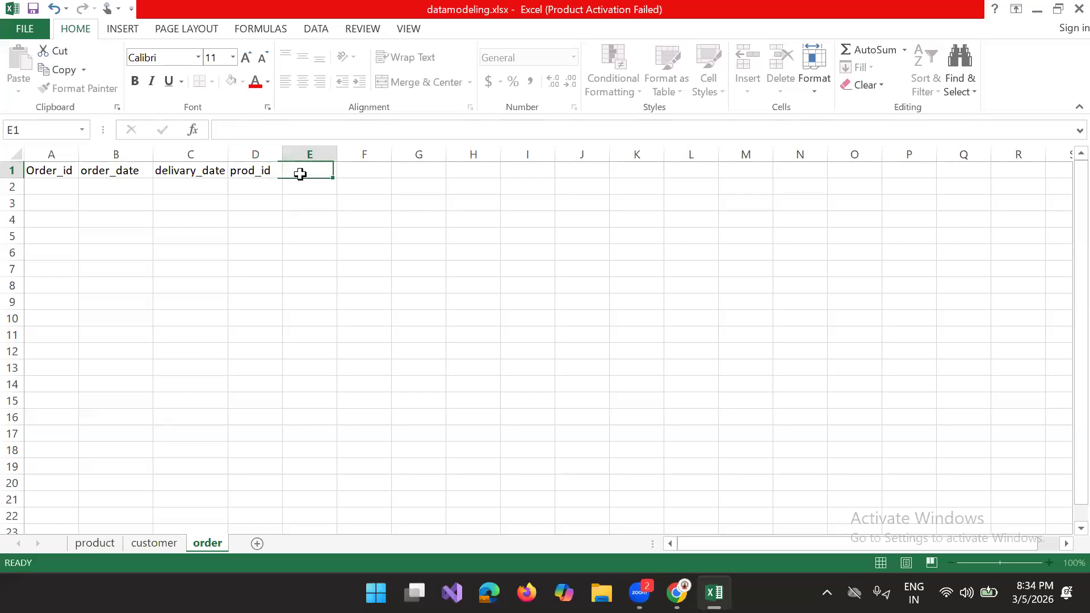
Step: Complete the order sheet headers with cust_id in E1 and qty in F1
text(cust_)
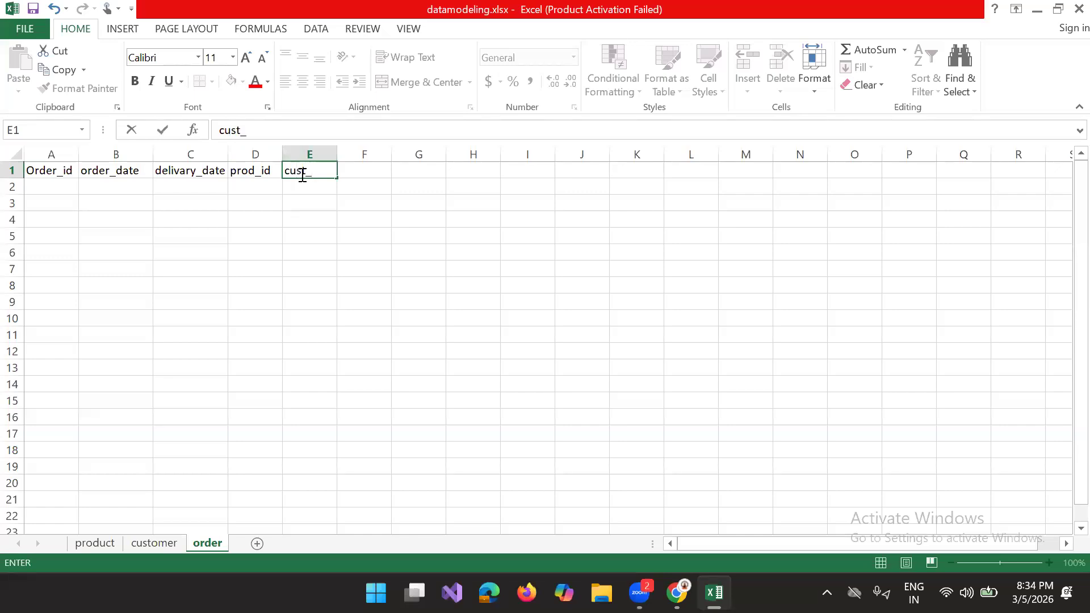
key(BackSpace)
text(i)
key(BackSpace)
text(_id)
click(376, 179)
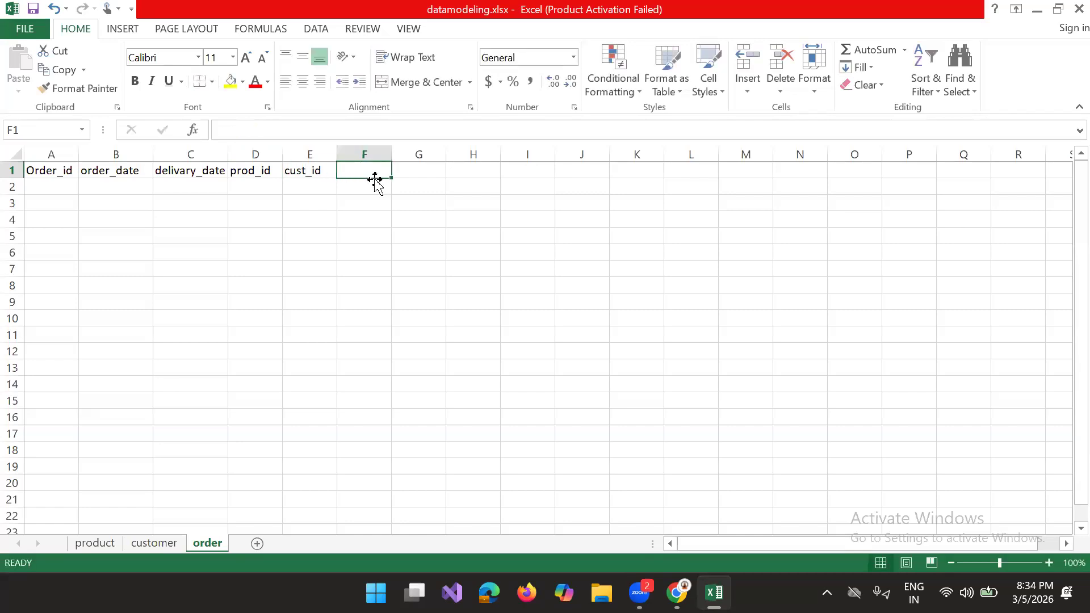
text(qty)
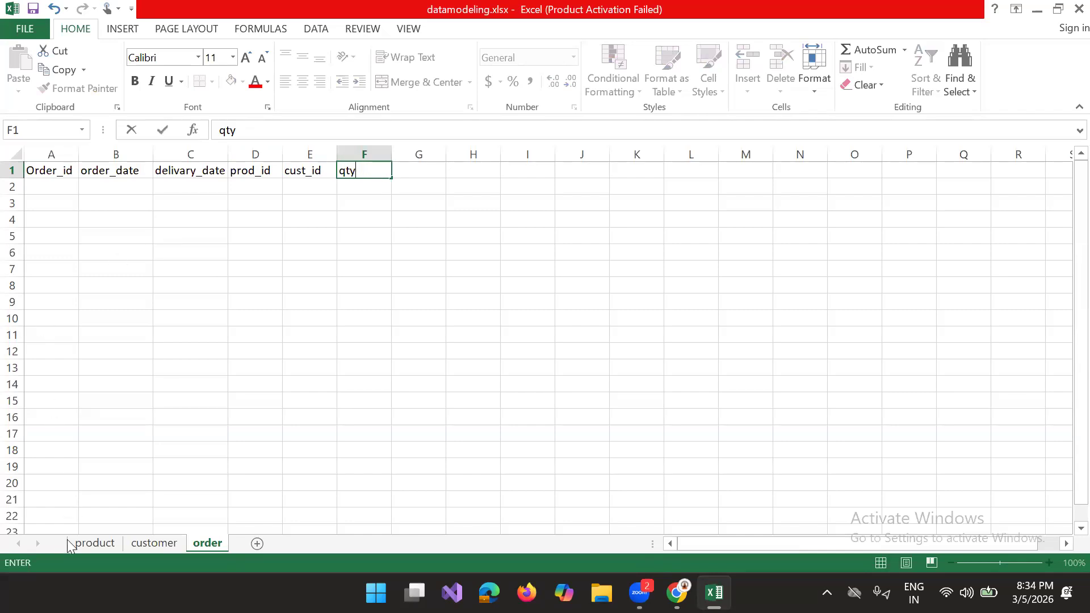
click(91, 530)
Step: Fill the productid column of the product sheet with 101, 102, 103 and 104 in A2:A5
click(95, 543)
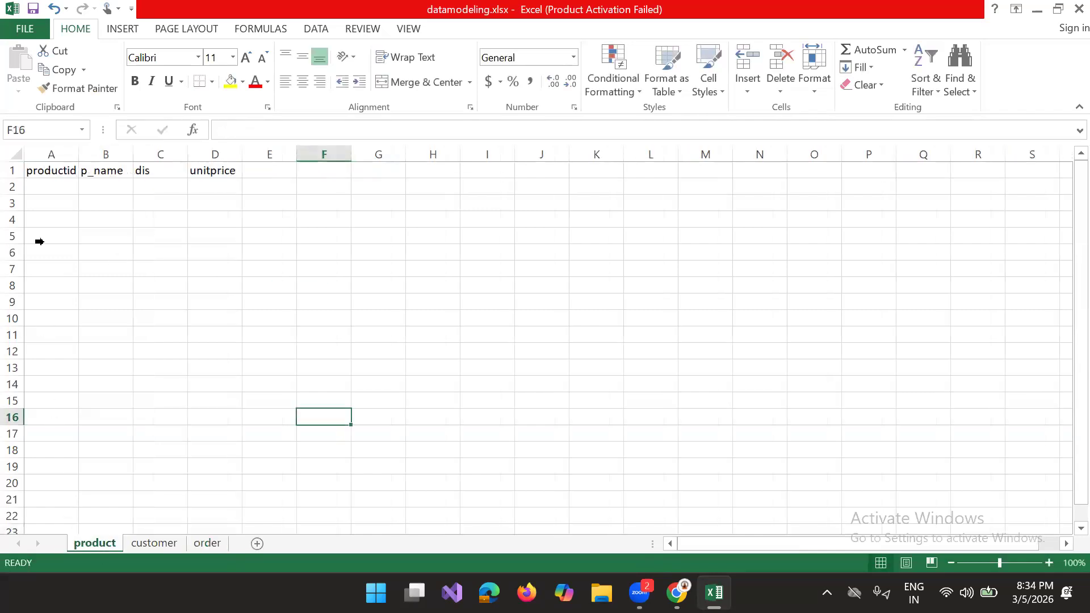
click(47, 183)
text(101)
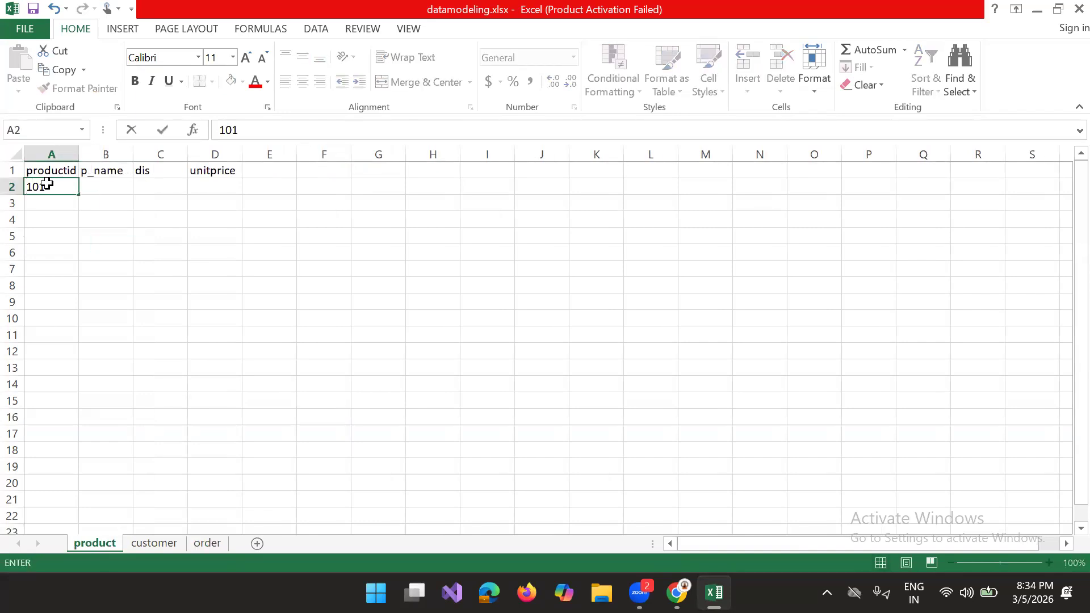
key(Return)
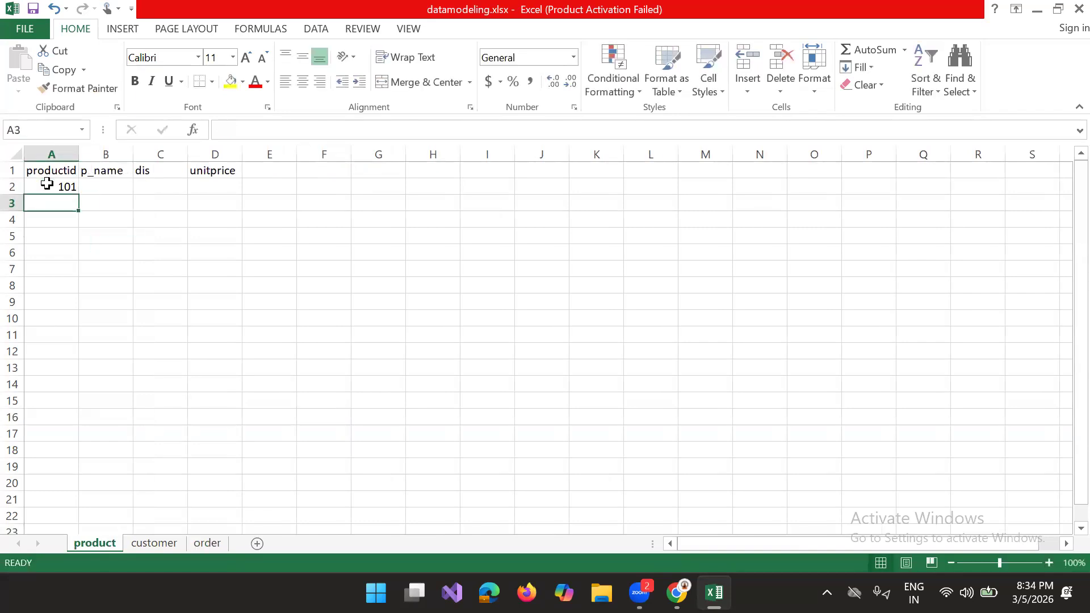
text(102)
key(Return)
text(103)
key(Return)
text(104)
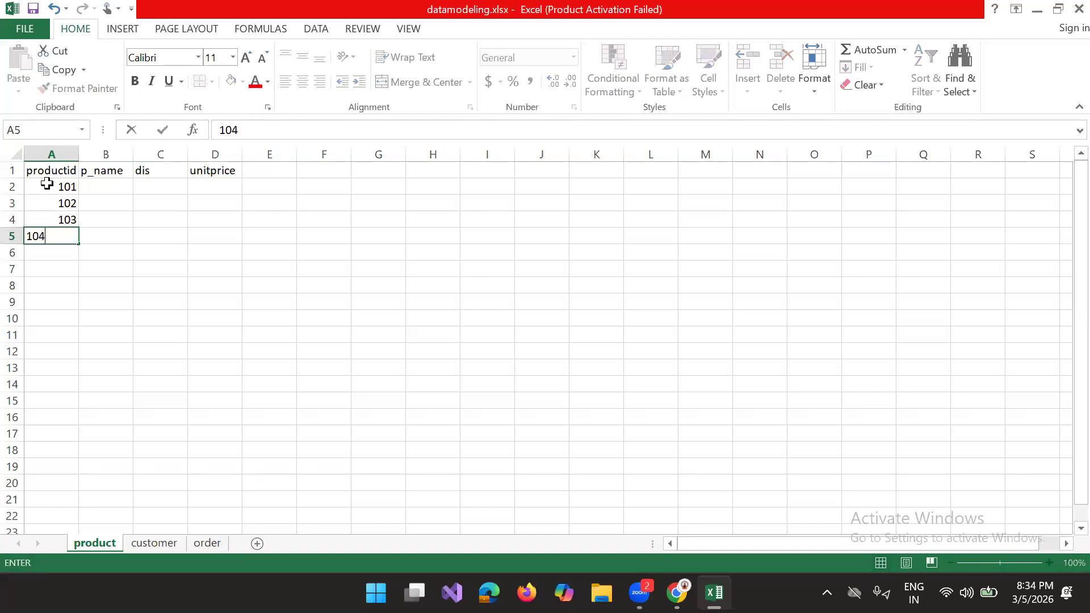
click(97, 188)
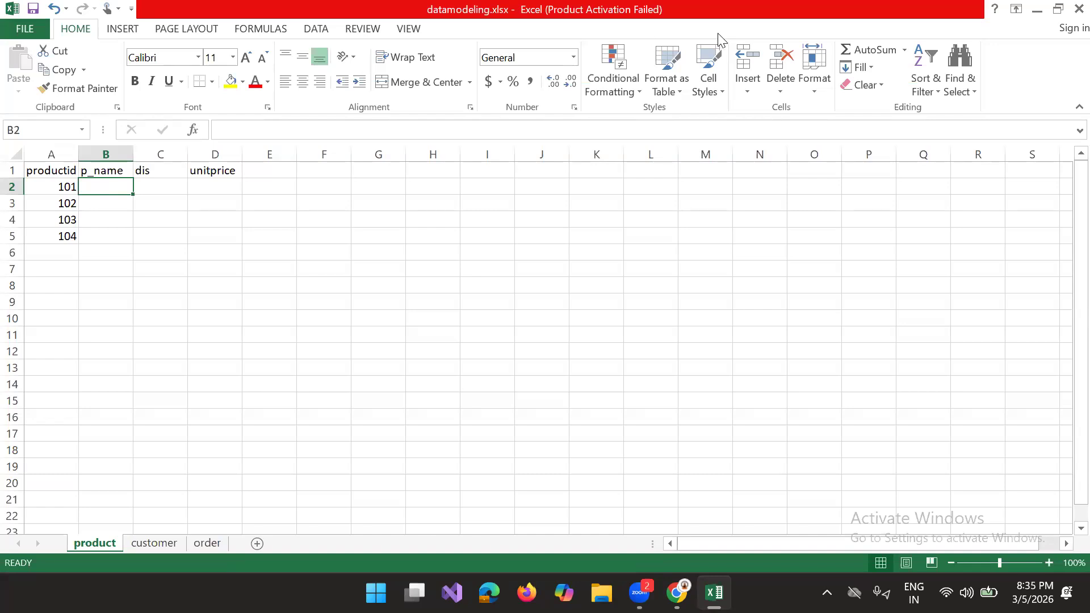
text(2)
key(Return)
Step: Enter the product names phone, laptop, remote and charger in B2:B5 of the product sheet
click(113, 187)
key(BackSpace)
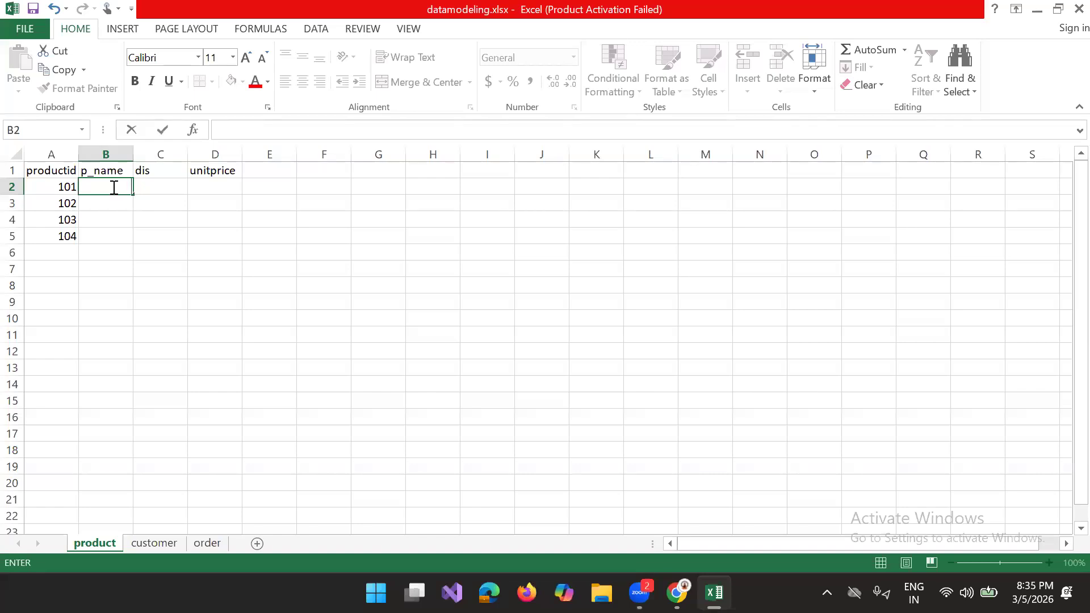
text(phone)
key(Return)
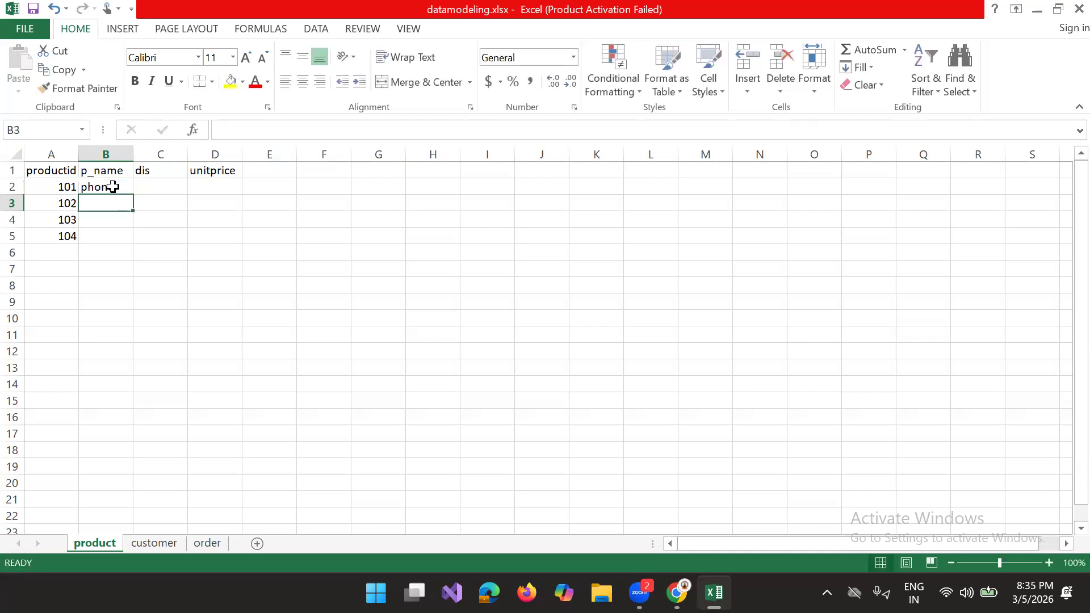
text(laptop)
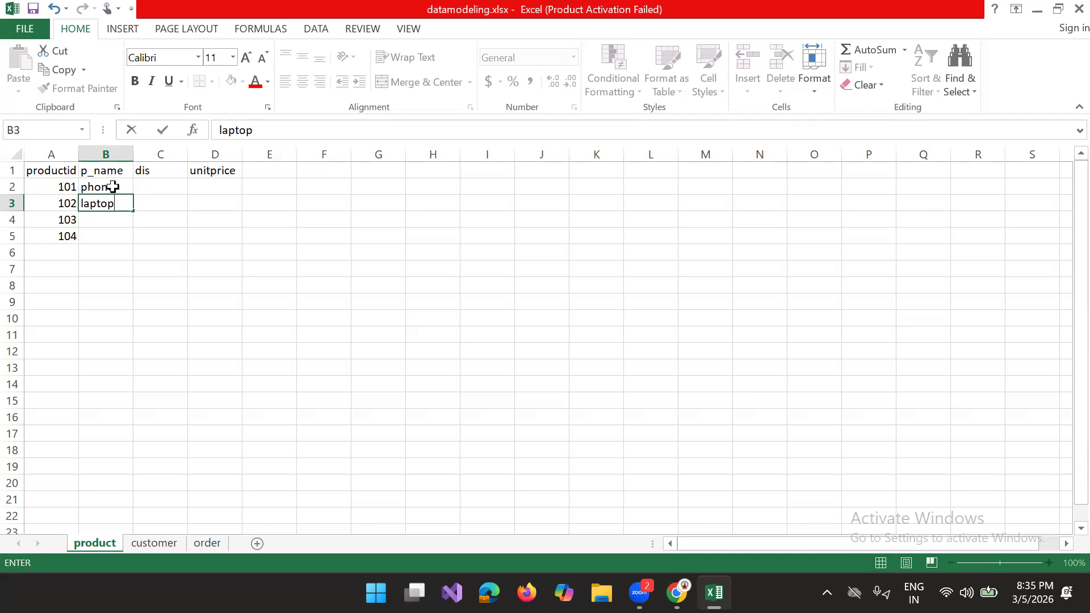
key(Return)
text(remote)
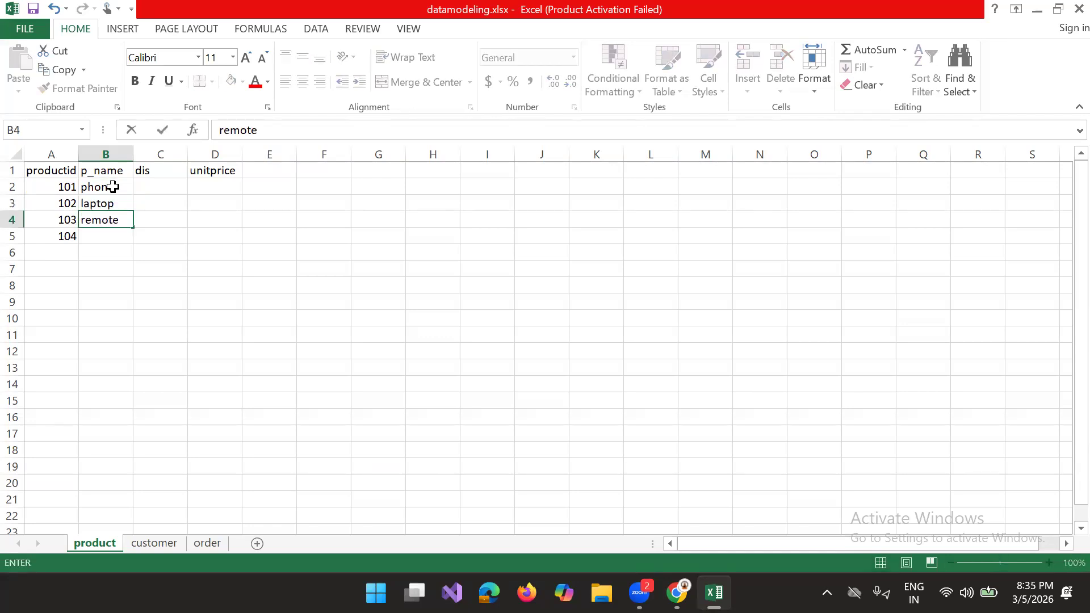
key(Return)
text(charger)
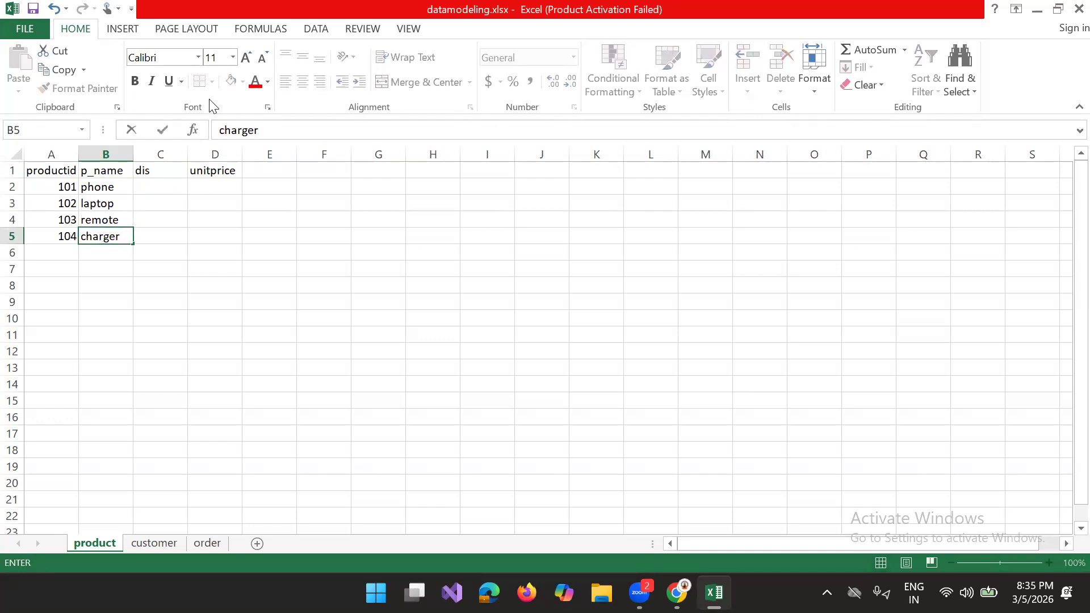
Step: Copy the four product names from B2:B5 into the dis column, starting at C2
click(143, 189)
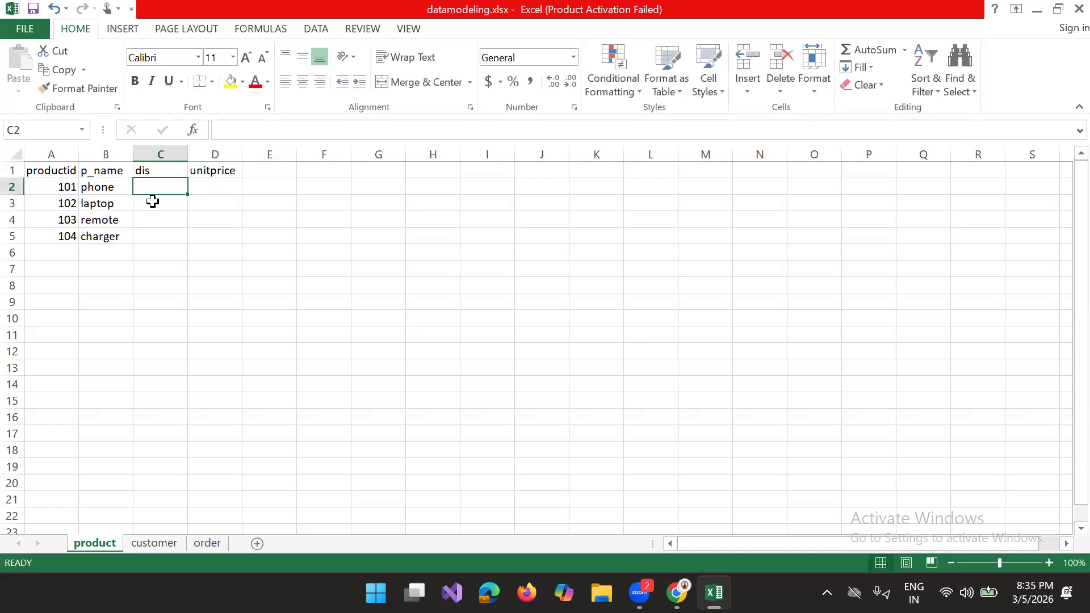
drag(91, 189, 94, 229)
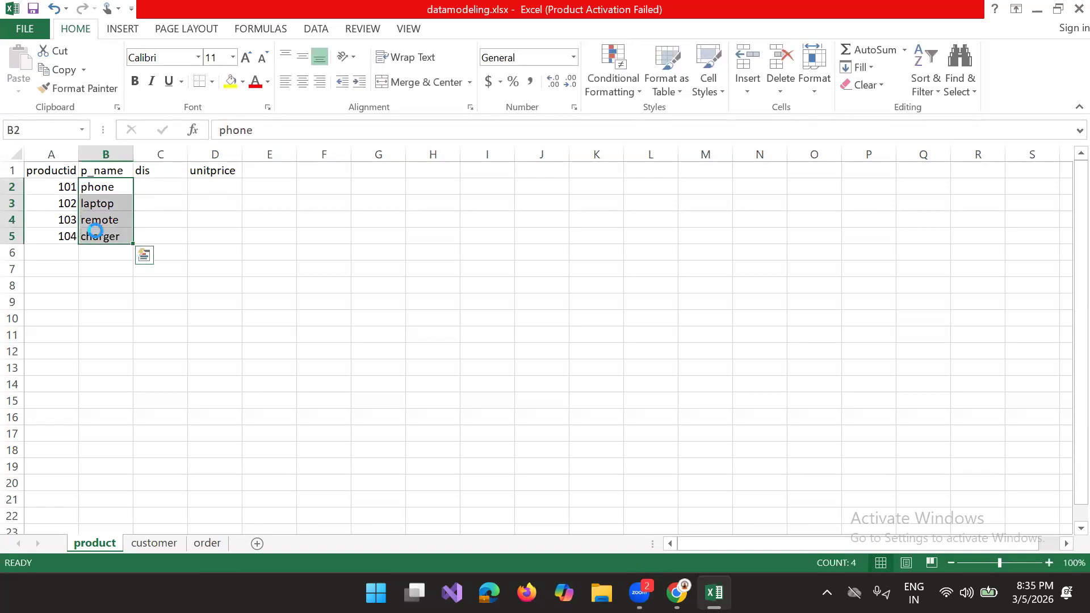
key(ctrl+c)
click(151, 195)
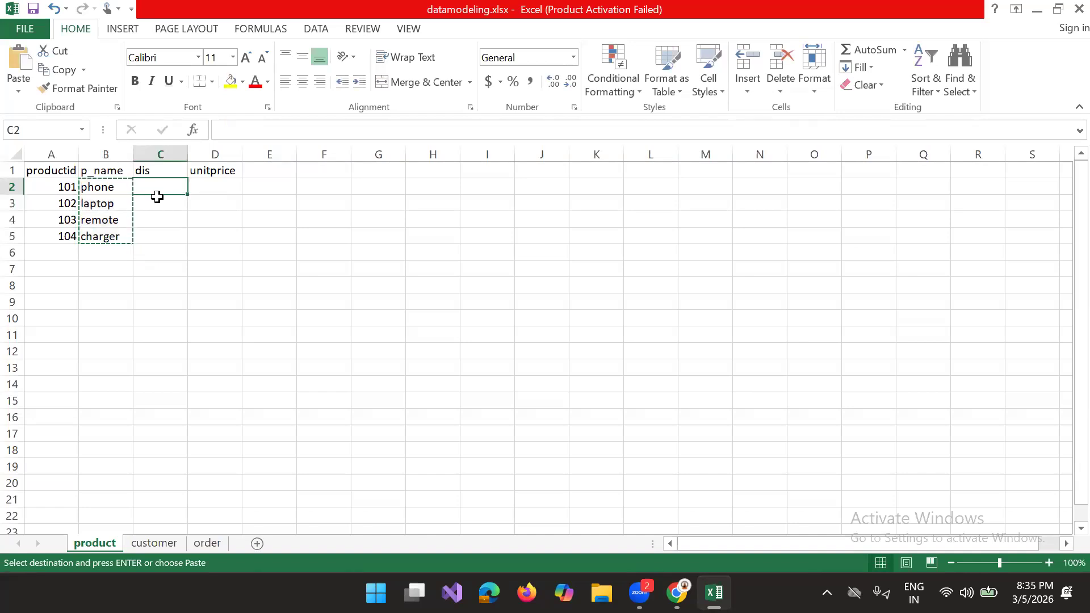
key(ctrl+v)
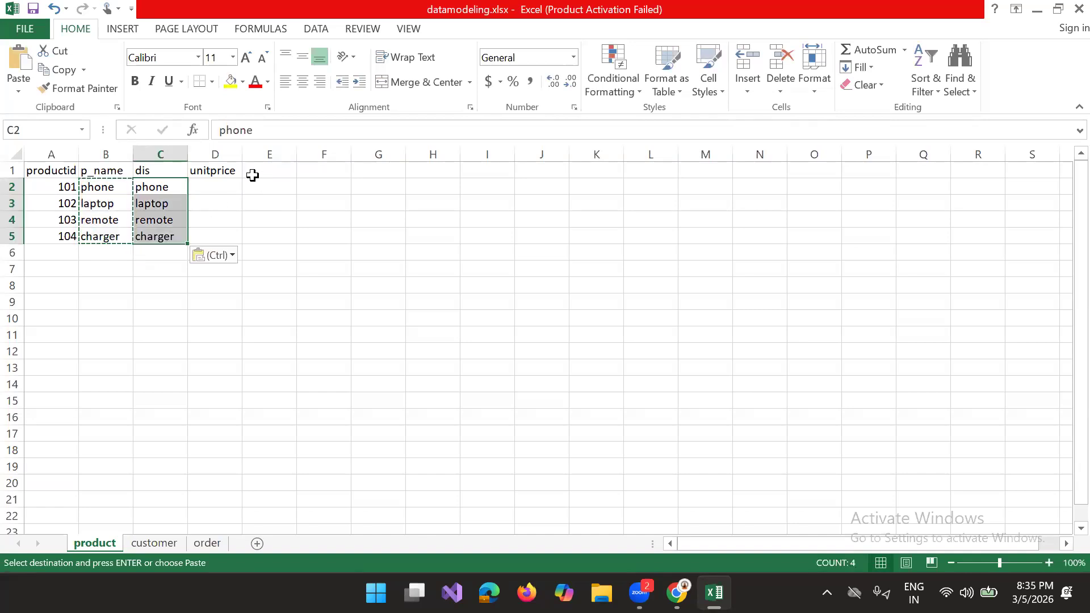
Step: Enter the unit prices 1000, 500, 100 and 2000 in D2:D5 of the product sheet
click(224, 183)
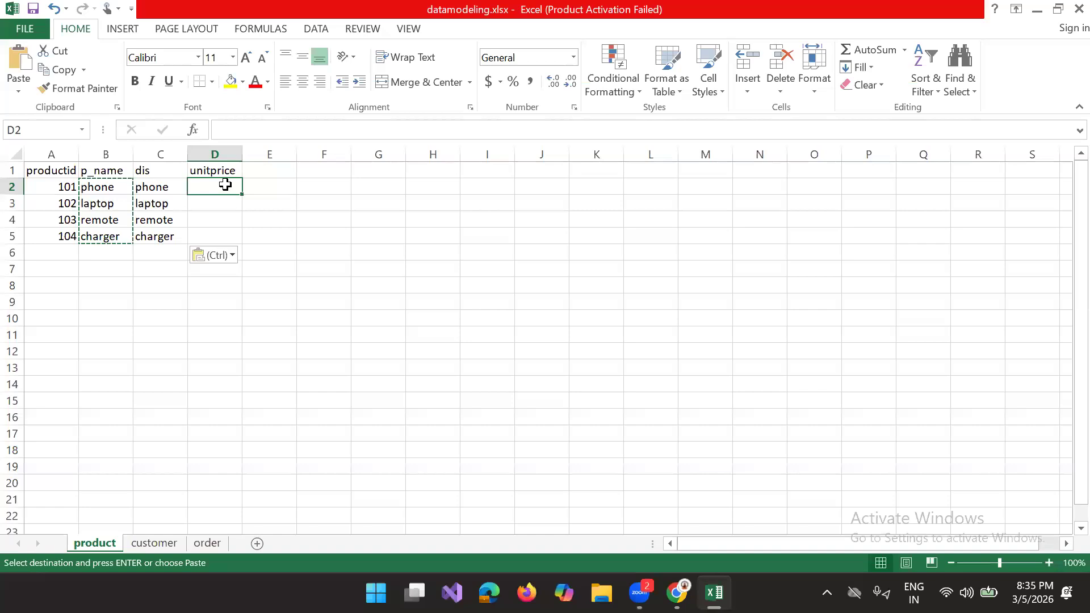
text(1)
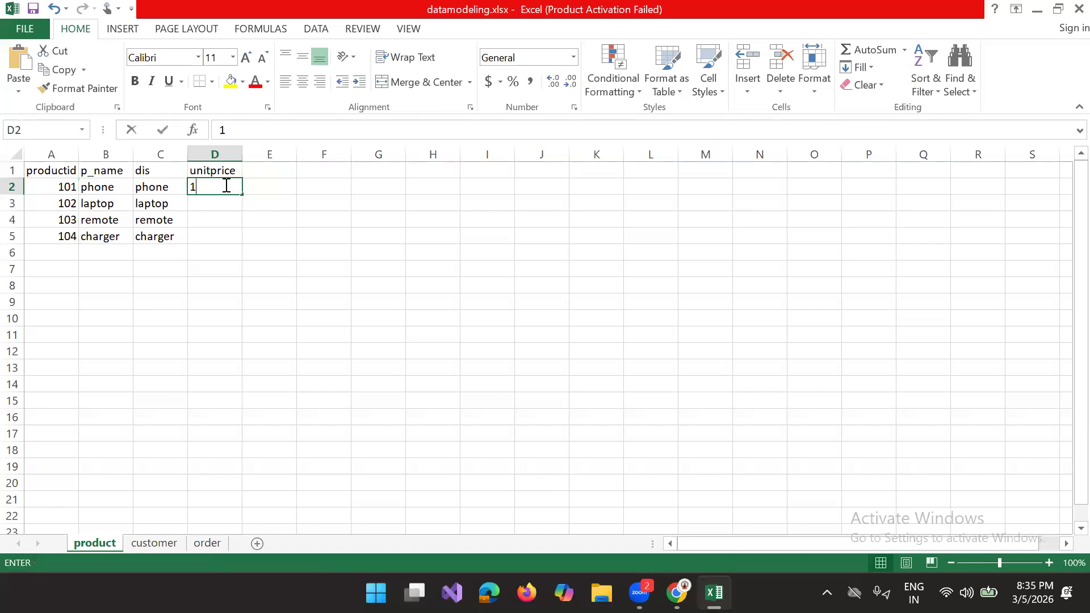
text(000)
key(Return)
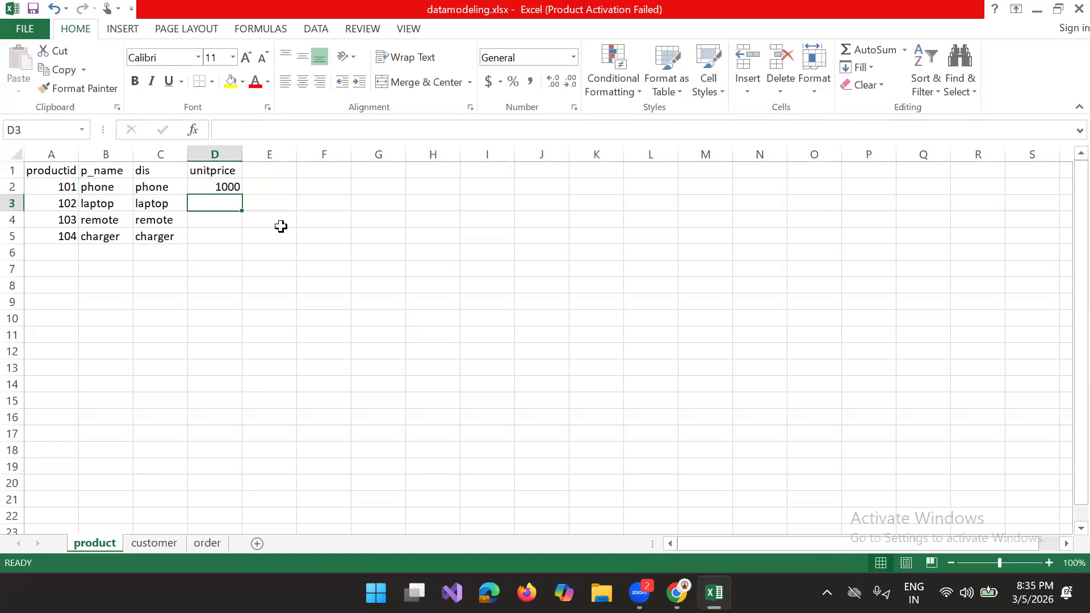
text(500)
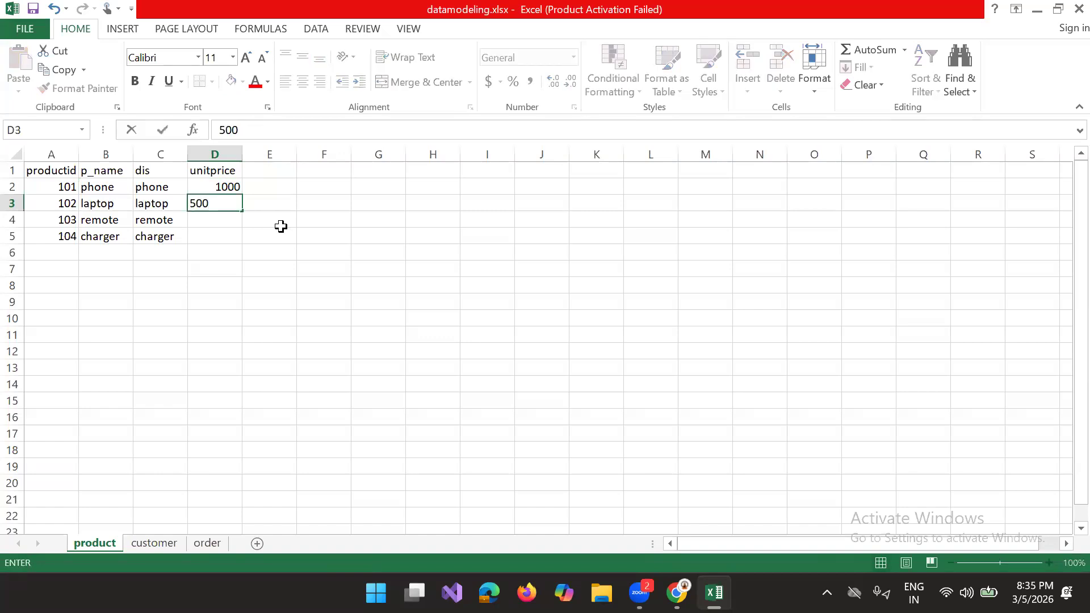
key(Return)
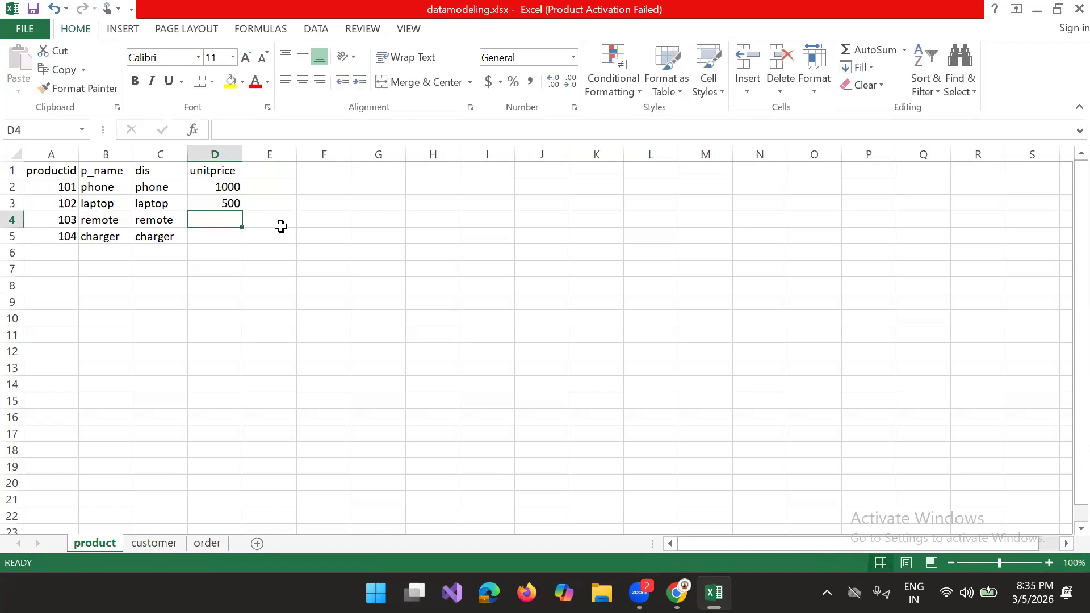
text(100)
key(ctrl+Return)
key(Down)
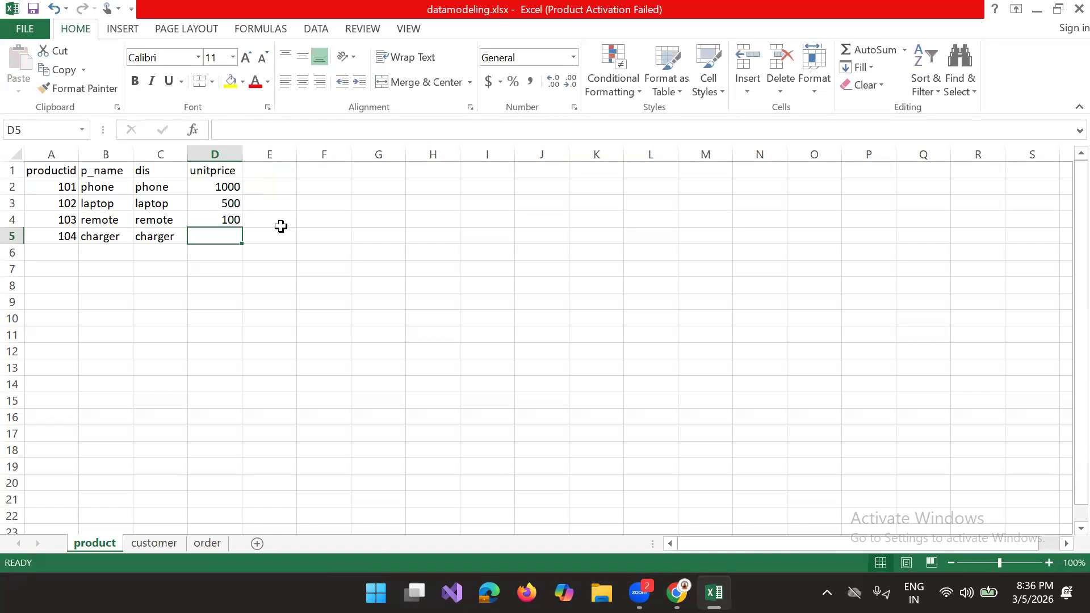
text(20000)
key(BackSpace)
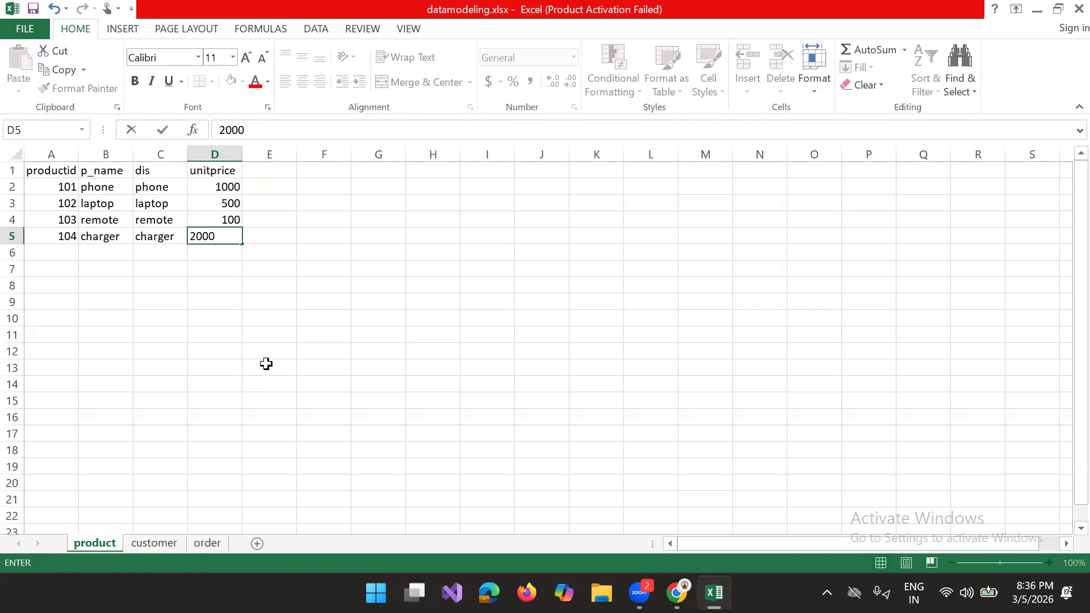
Step: Fill the cust_id column of the customer sheet with four consecutive three-digit customer IDs in A2:A5
click(160, 540)
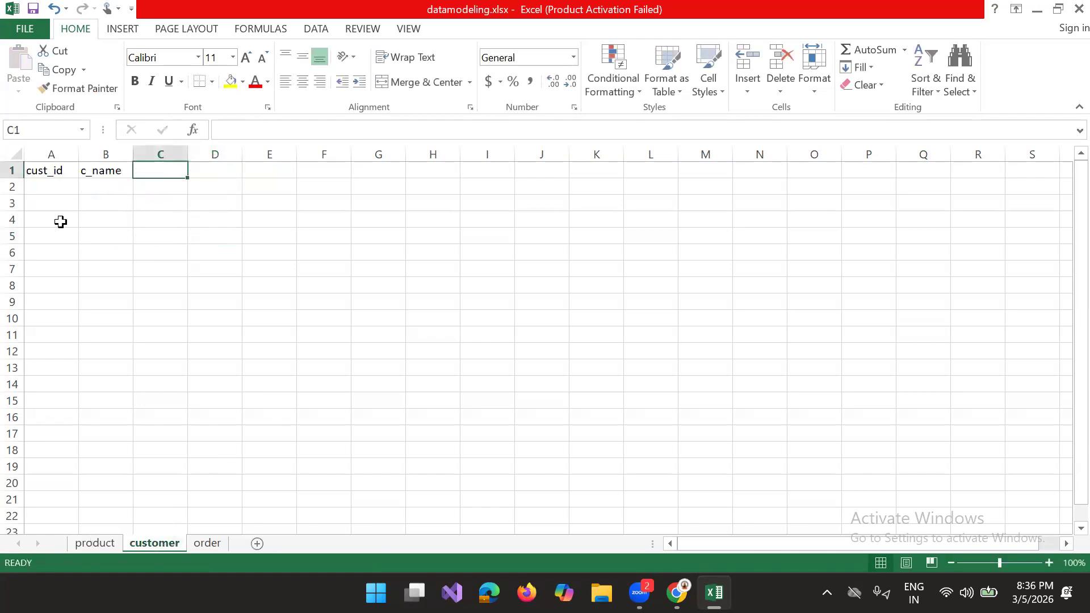
click(51, 184)
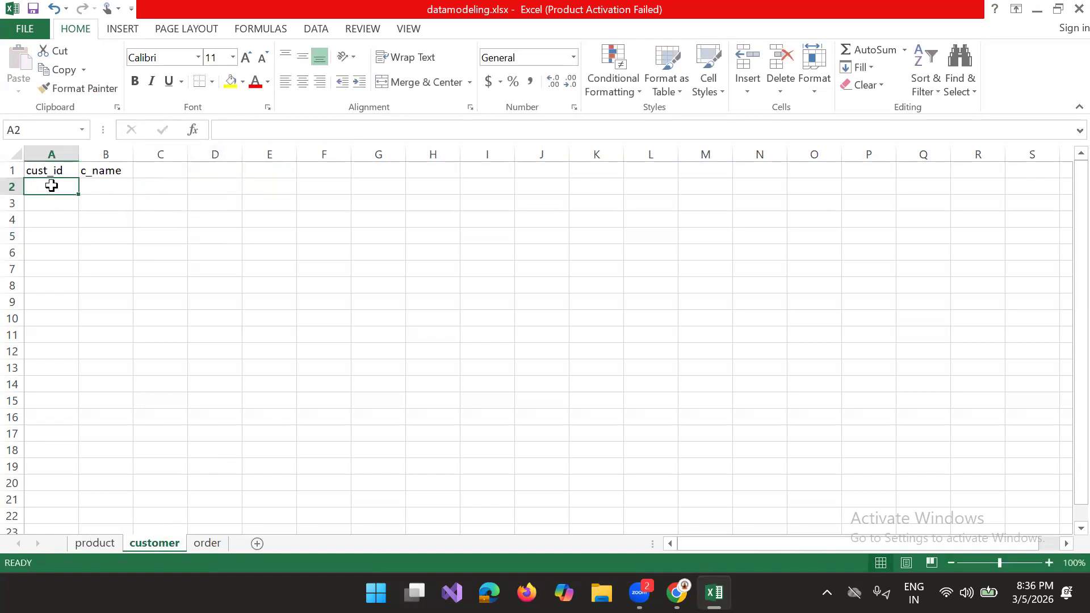
text(210)
key(BackSpace)
key(BackSpace)
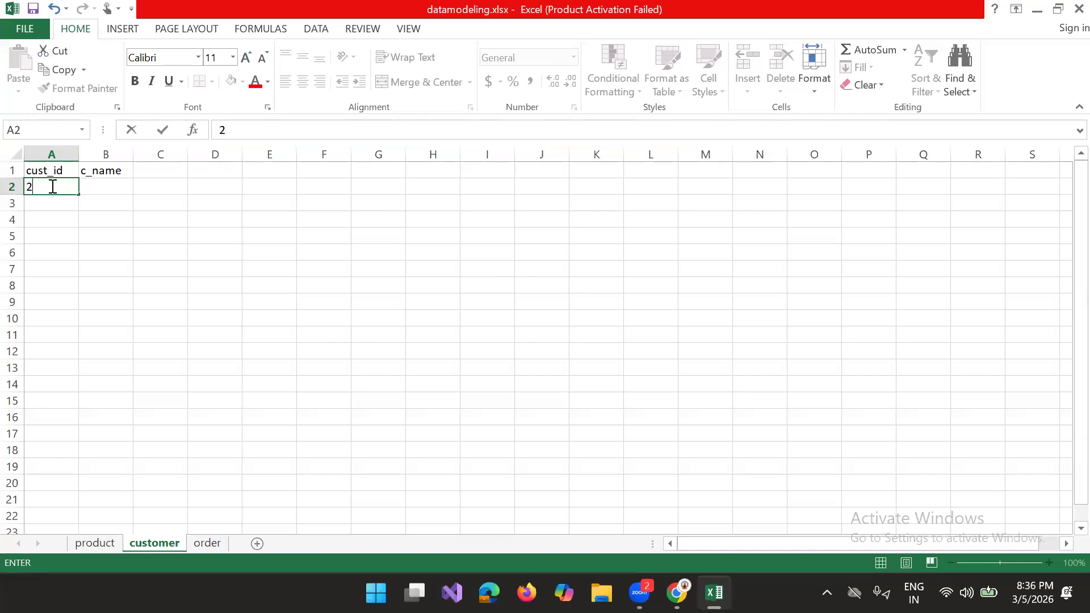
text(01)
key(Return)
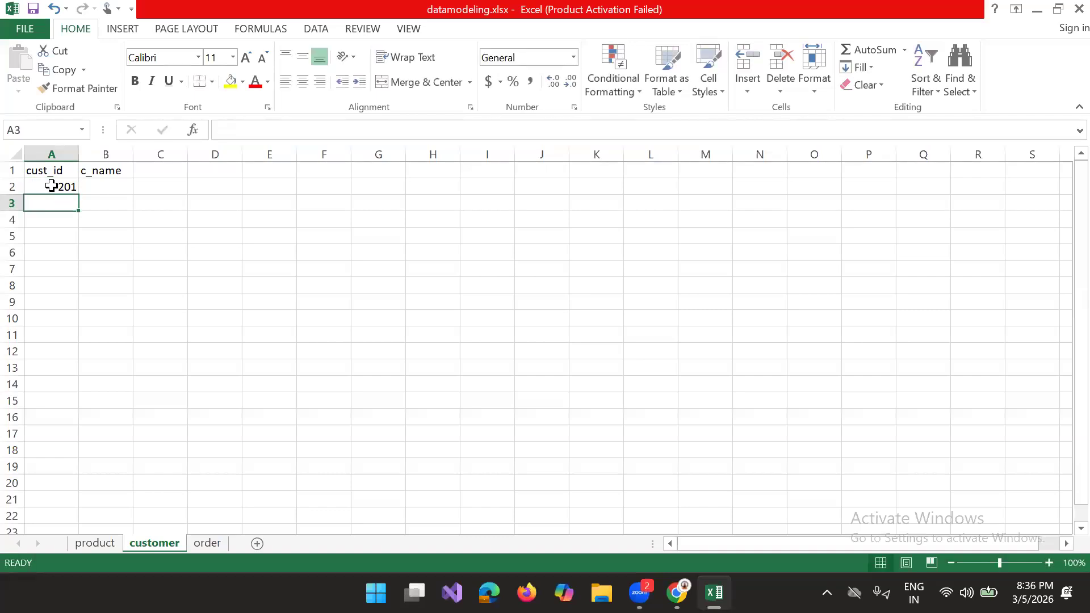
text(201)
key(Return)
key(Up)
text(202)
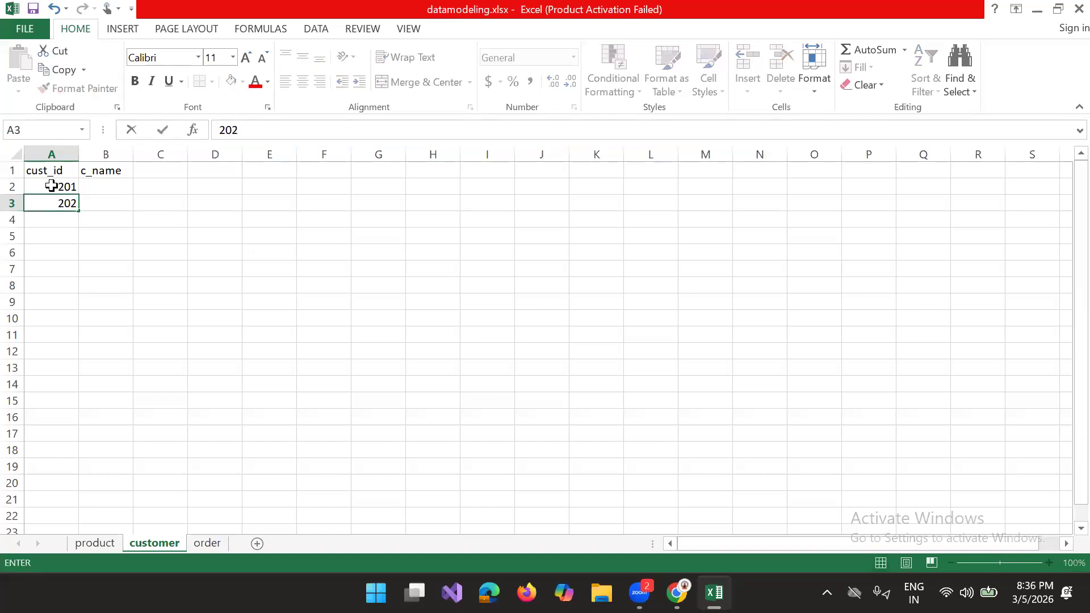
key(Return)
text(203)
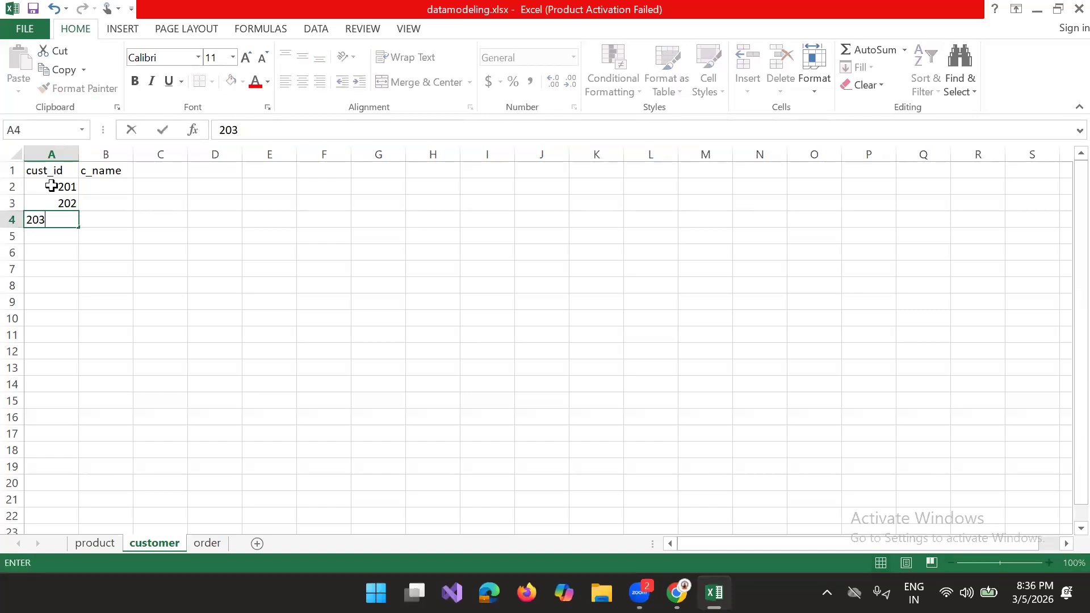
key(Return)
text(204)
key(Return)
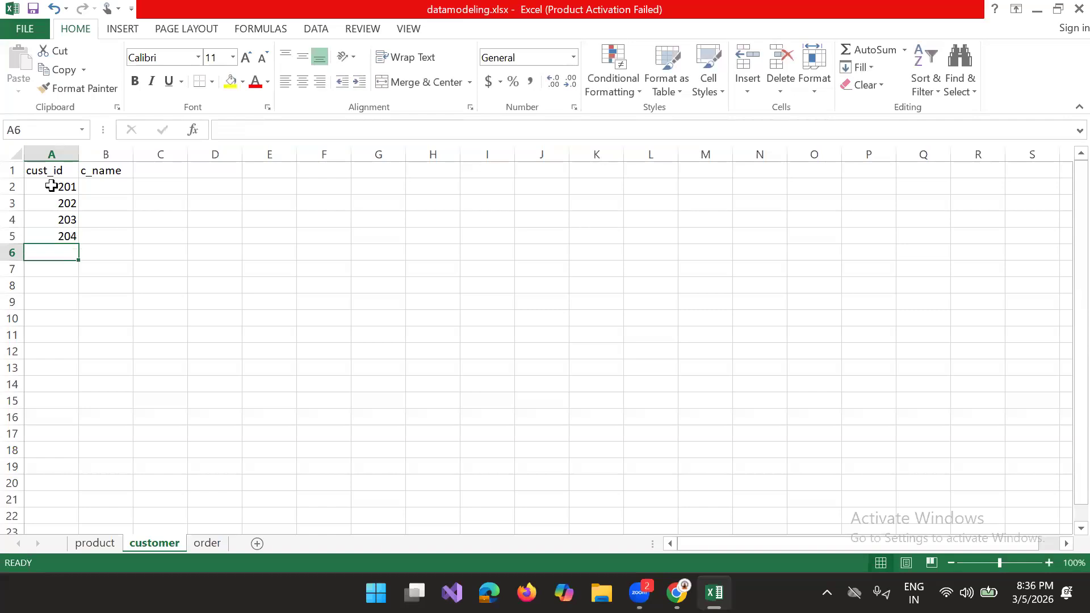
Step: Enter the four customers' names in the c_name column of the customer sheet, cells B2:B5
click(95, 187)
text(1)
key(Return)
click(96, 187)
text(siva)
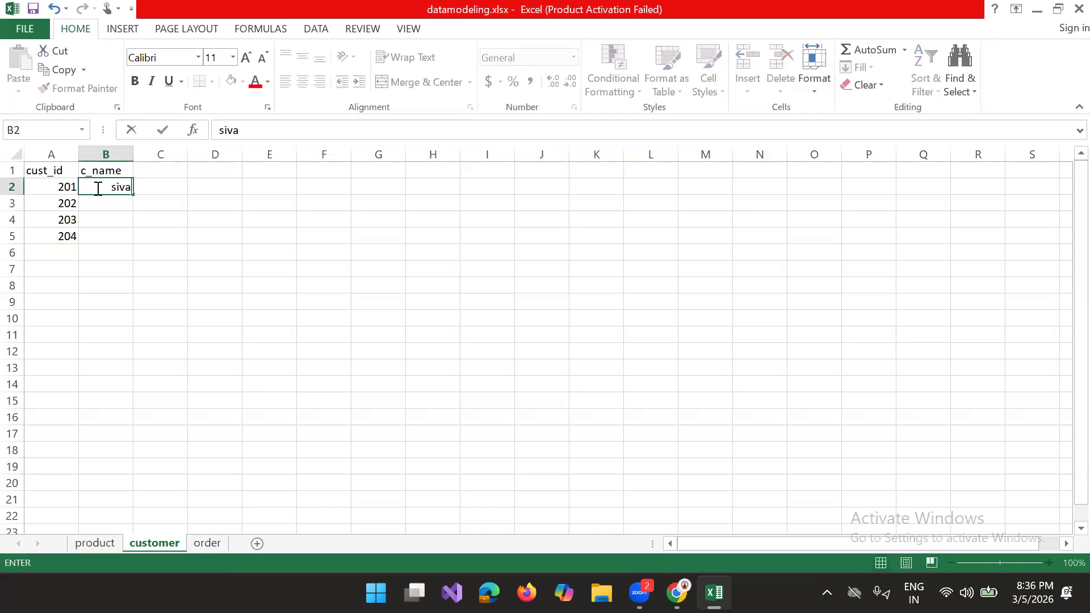
key(Return)
text(raju)
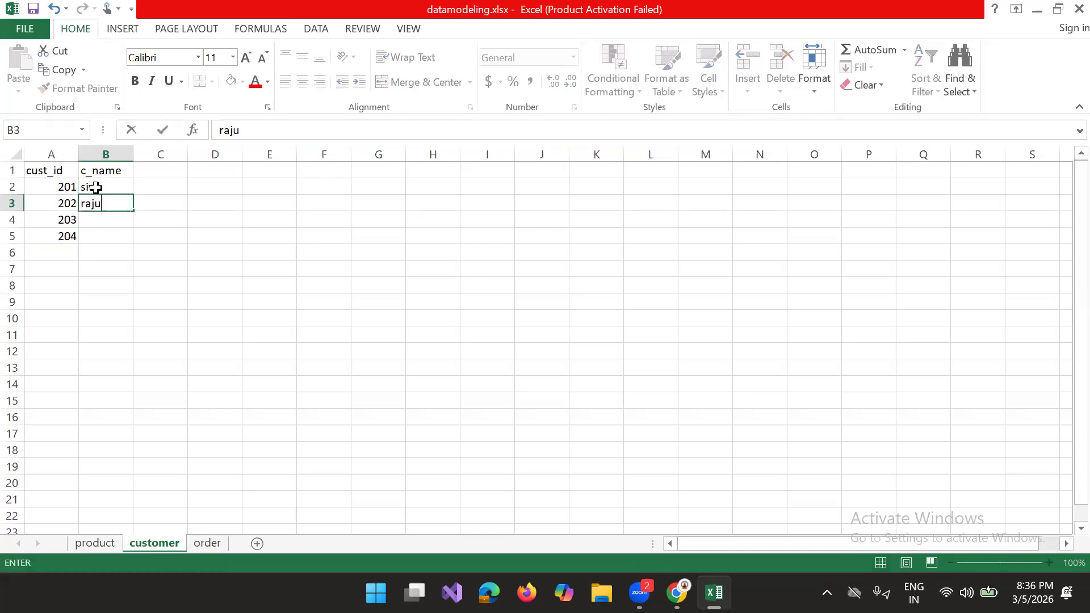
key(Return)
text(ramed)
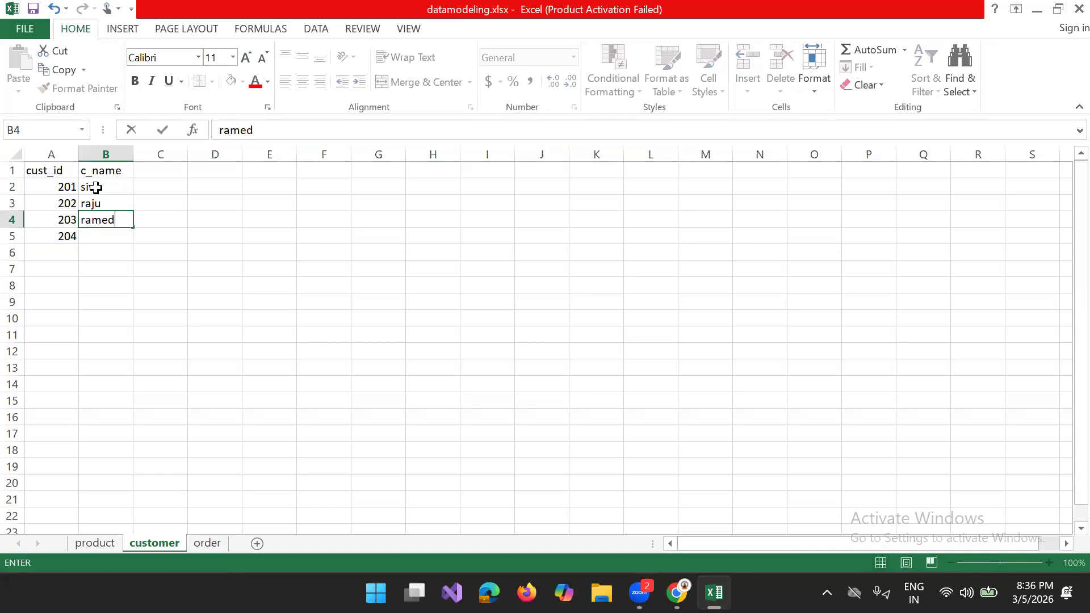
key(BackSpace)
text(sh)
key(Return)
text(ram)
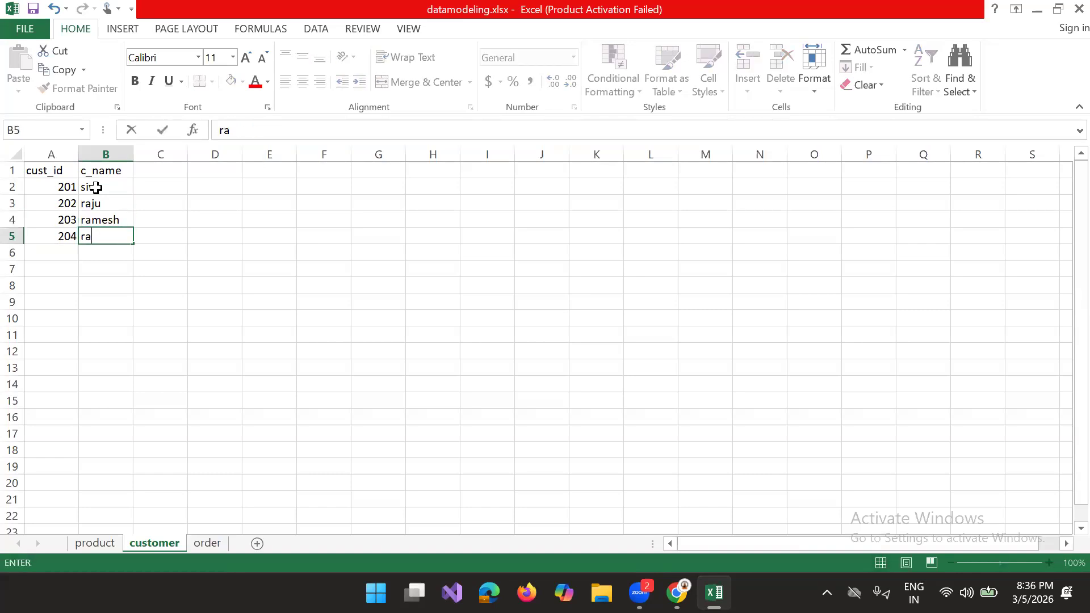
key(BackSpace)
key(BackSpace)
text(nga)
Step: Enter the first order's ID in A2 of the order sheet and the order date 01-01-2026 in B2
click(206, 546)
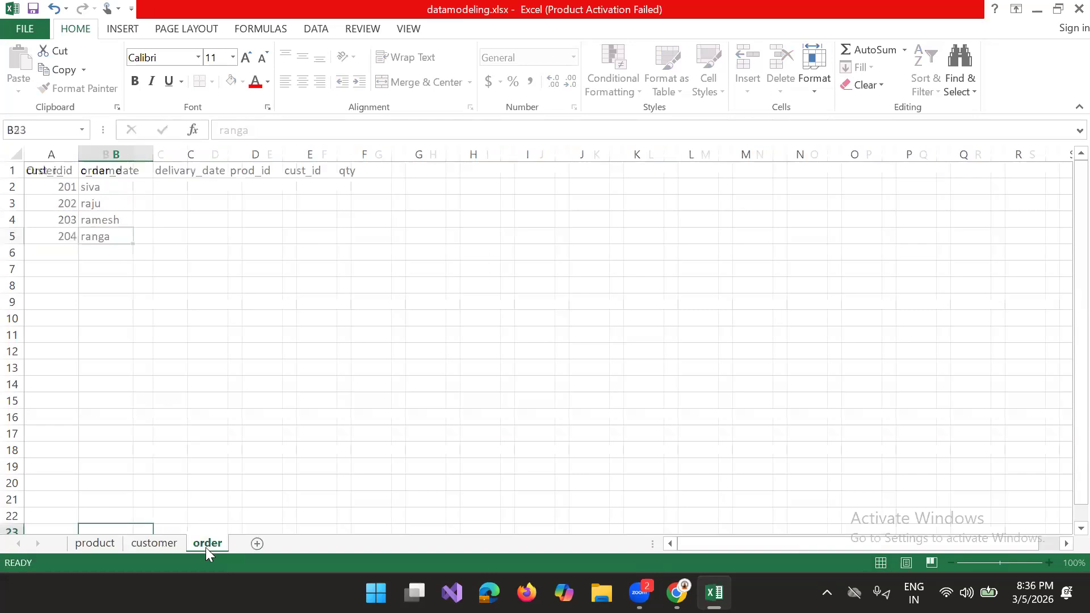
click(60, 191)
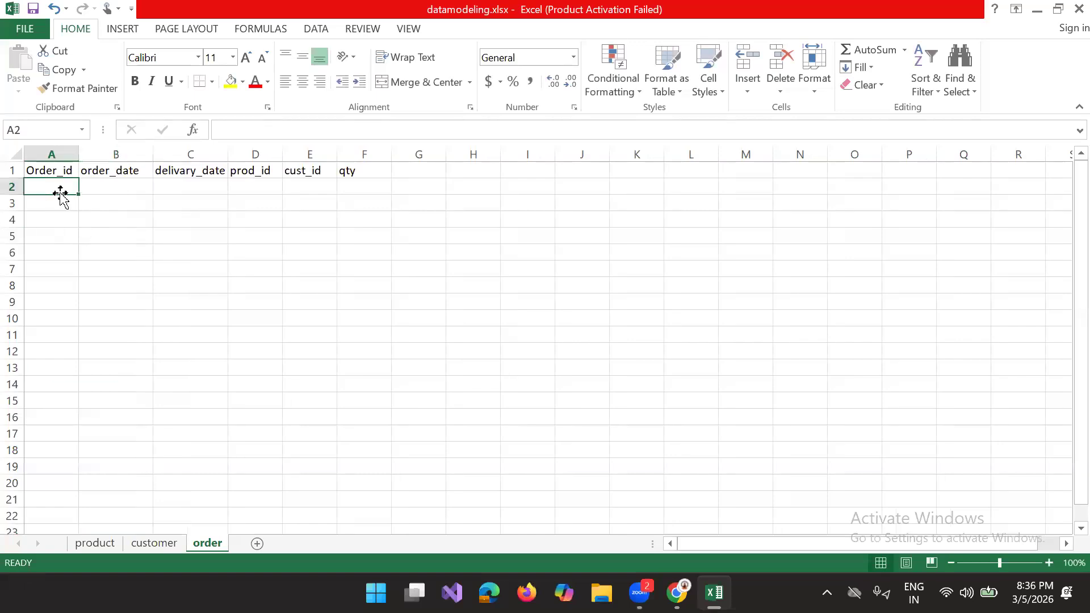
text(1)
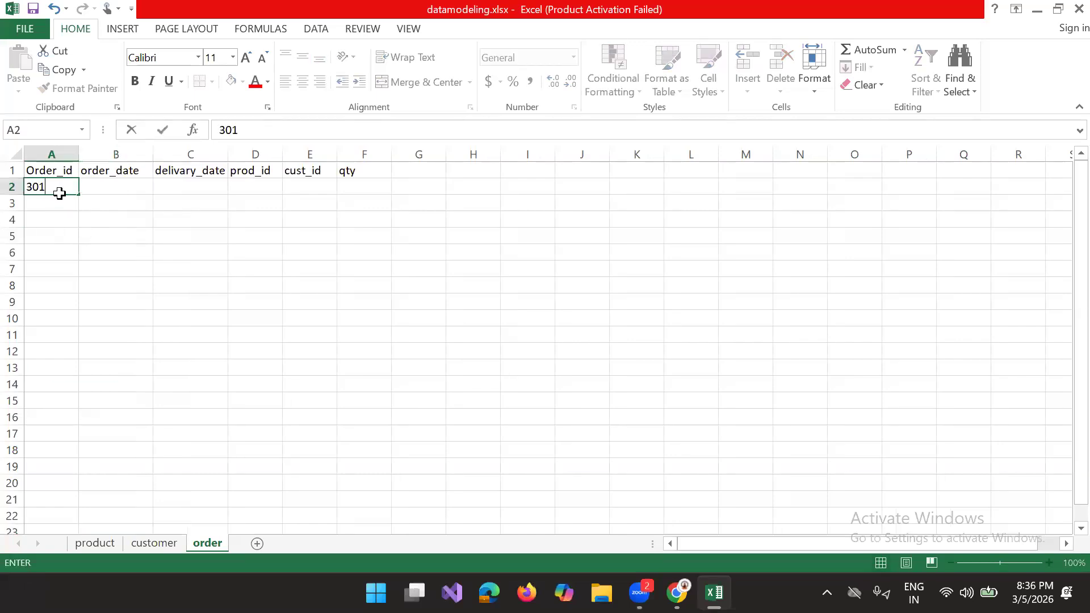
key(Tab)
text(1)
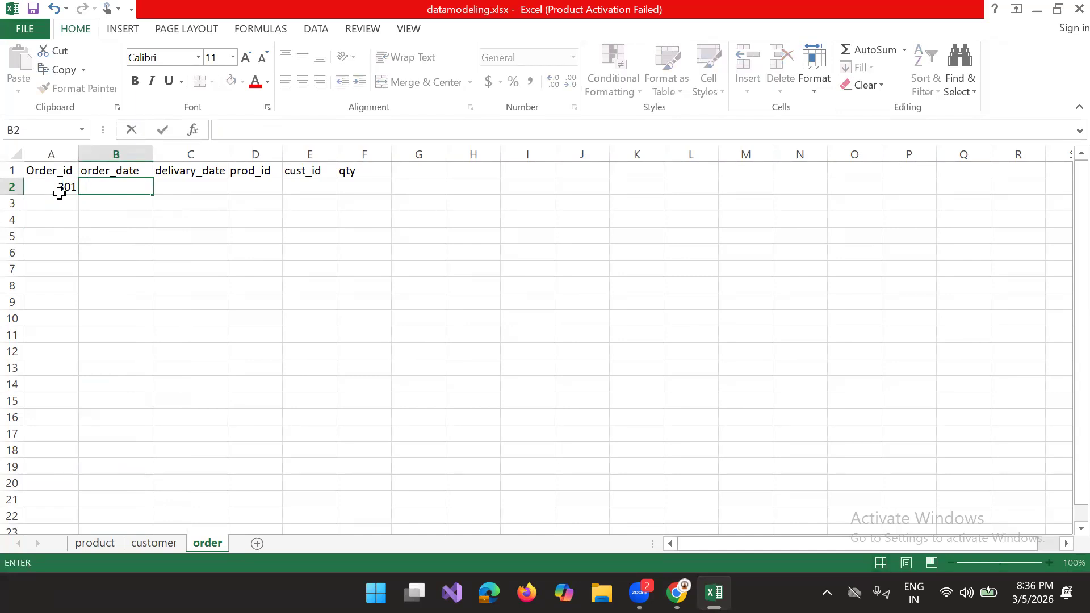
text(01-01-2026)
click(194, 183)
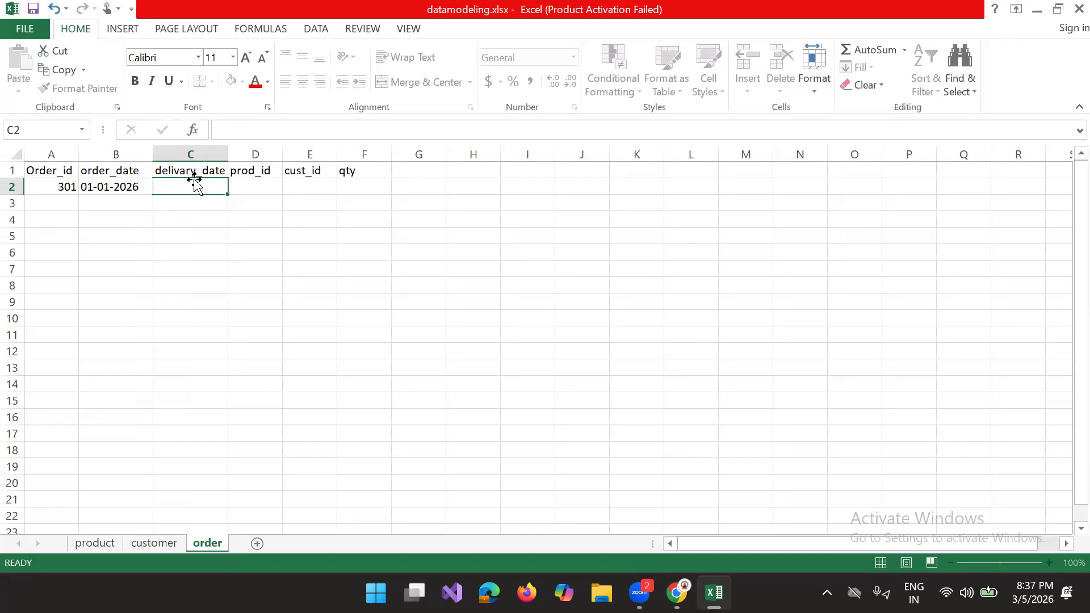
click(127, 182)
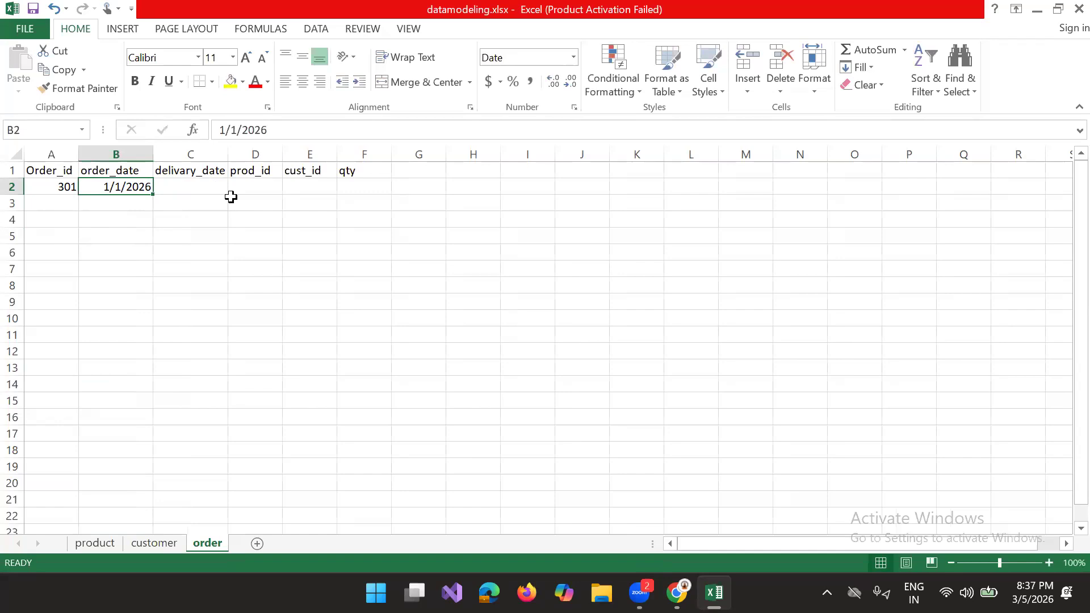
click(198, 181)
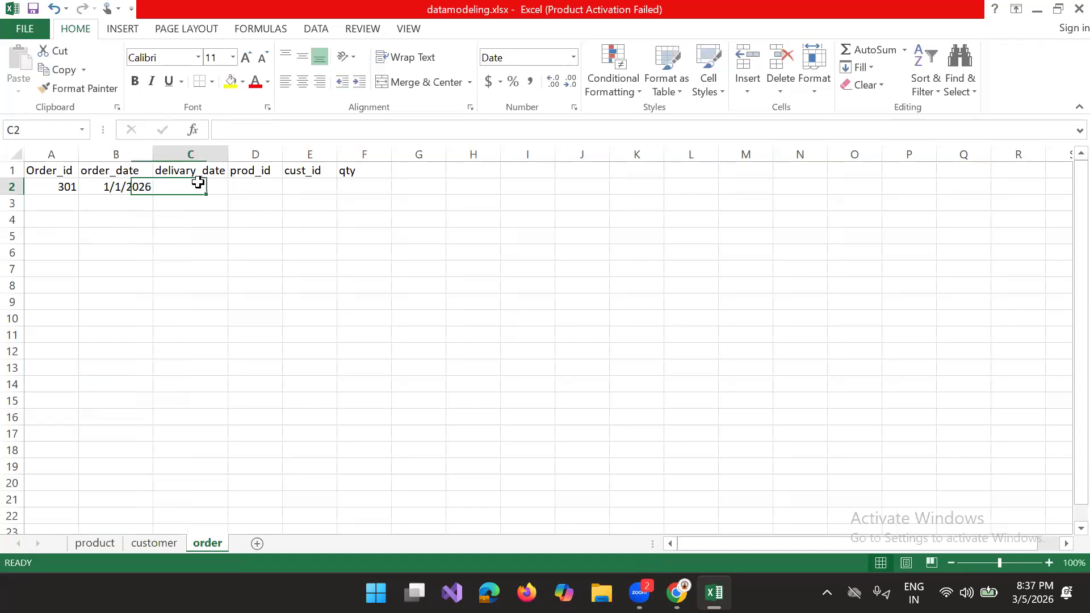
click(137, 194)
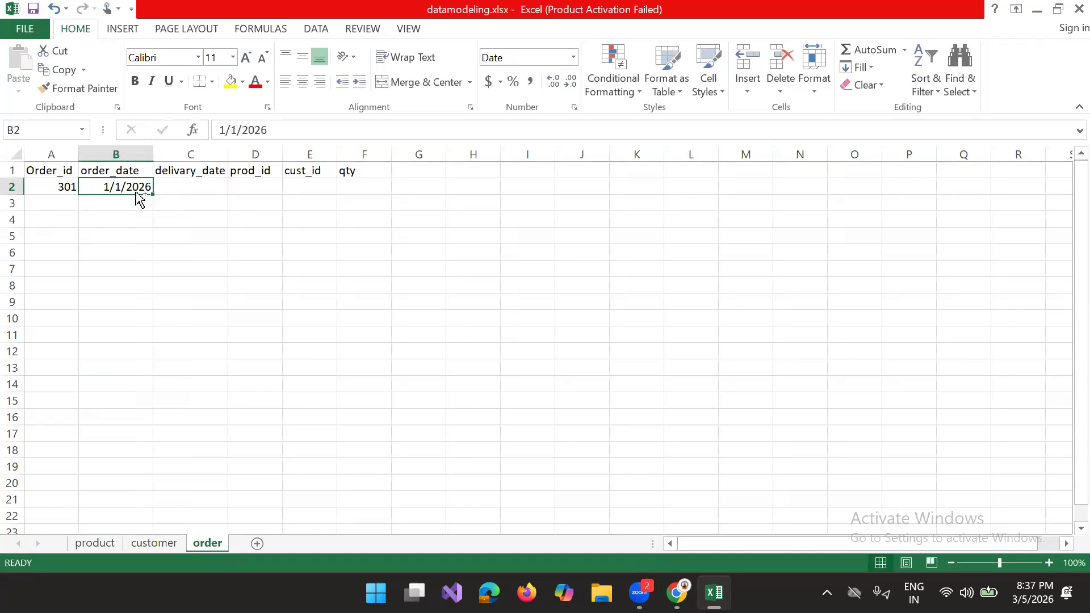
key(ctrl+c)
click(182, 186)
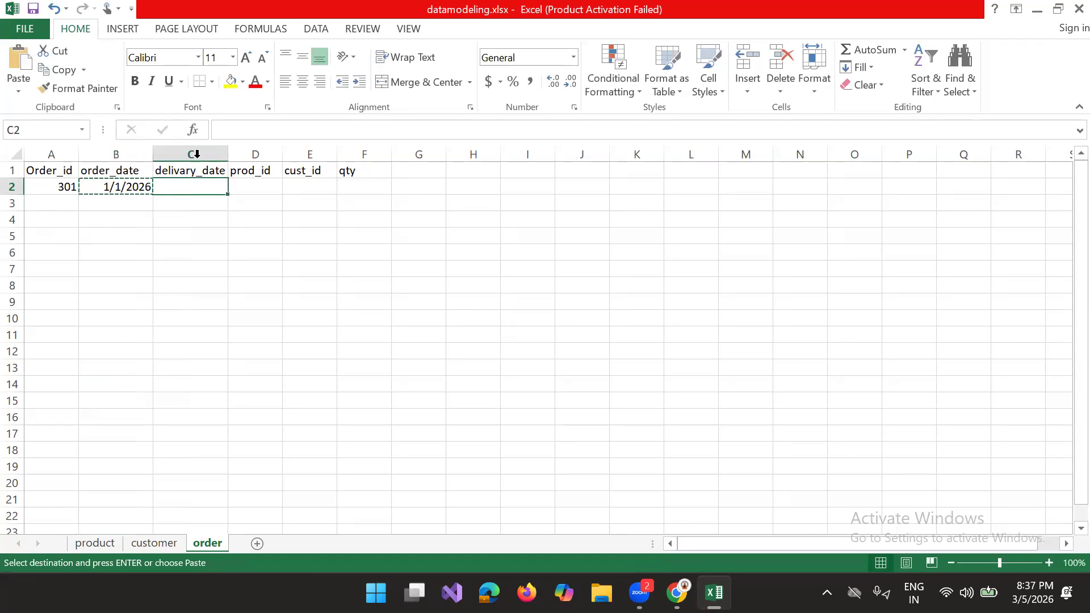
Step: Delete the delivary_date column from the order sheet
click(196, 153)
right_click(194, 154)
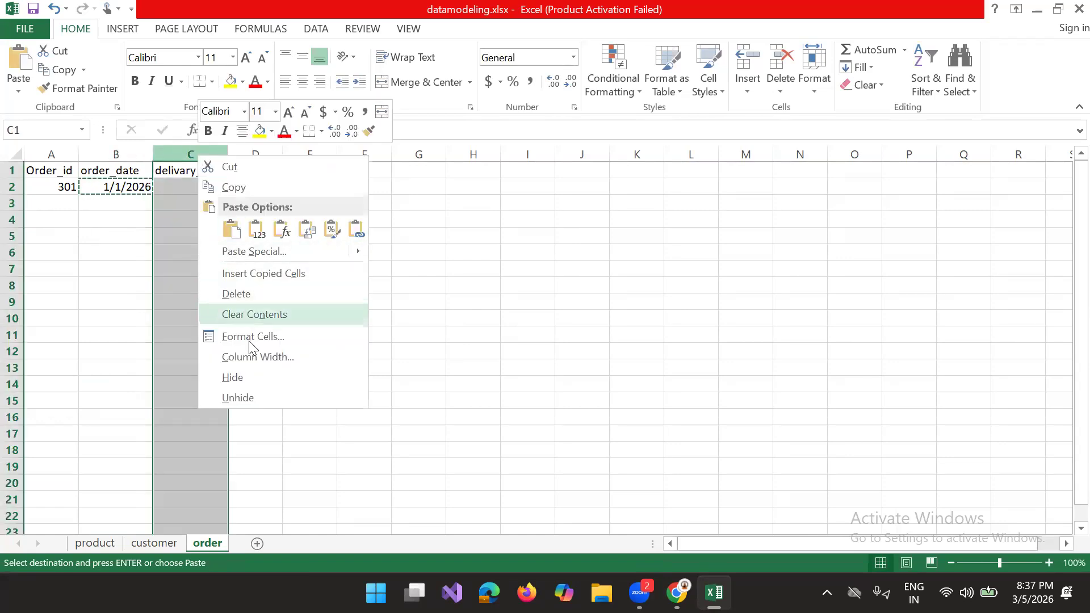
key(Escape)
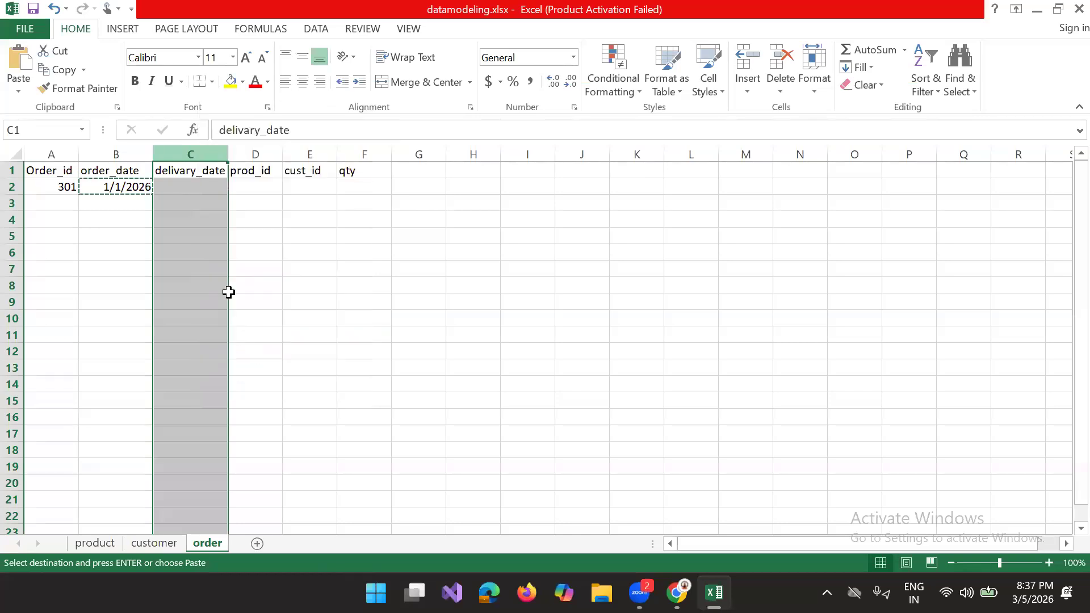
key(ctrl+minus)
Step: Complete the first order in row 2 with prod_id 101, an existing customer's ID and qty 10
click(168, 192)
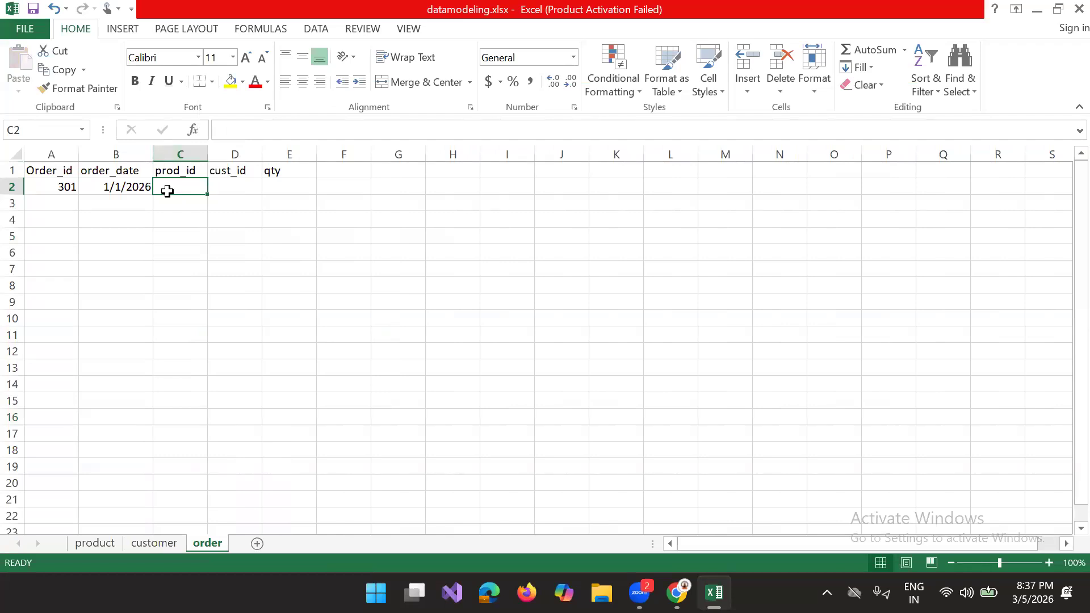
text(101)
key(Tab)
text(20)
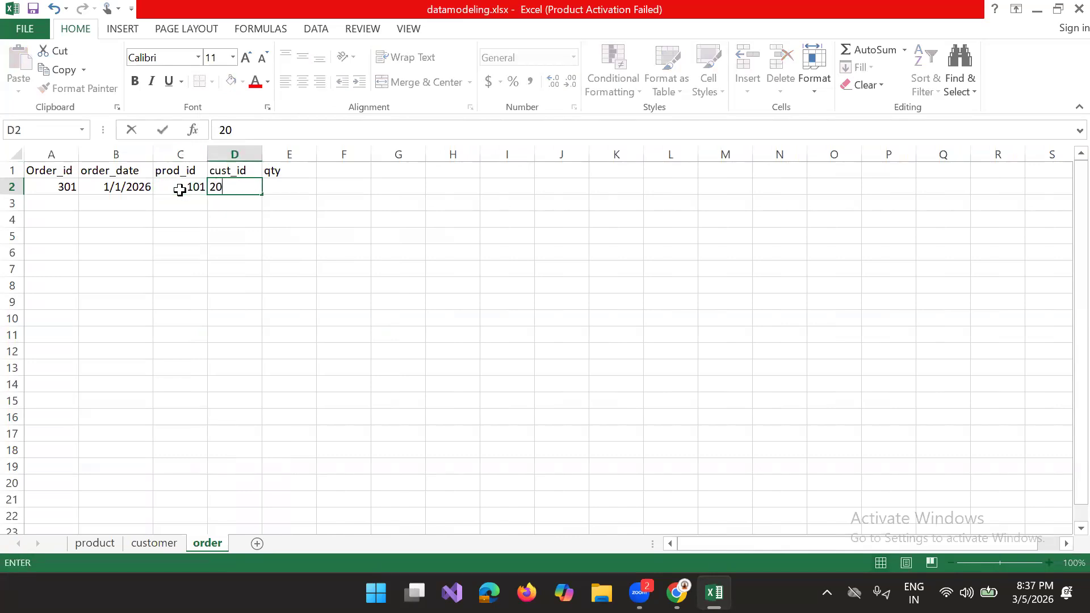
text(2)
key(Tab)
text(10)
key(Return)
key(Tab)
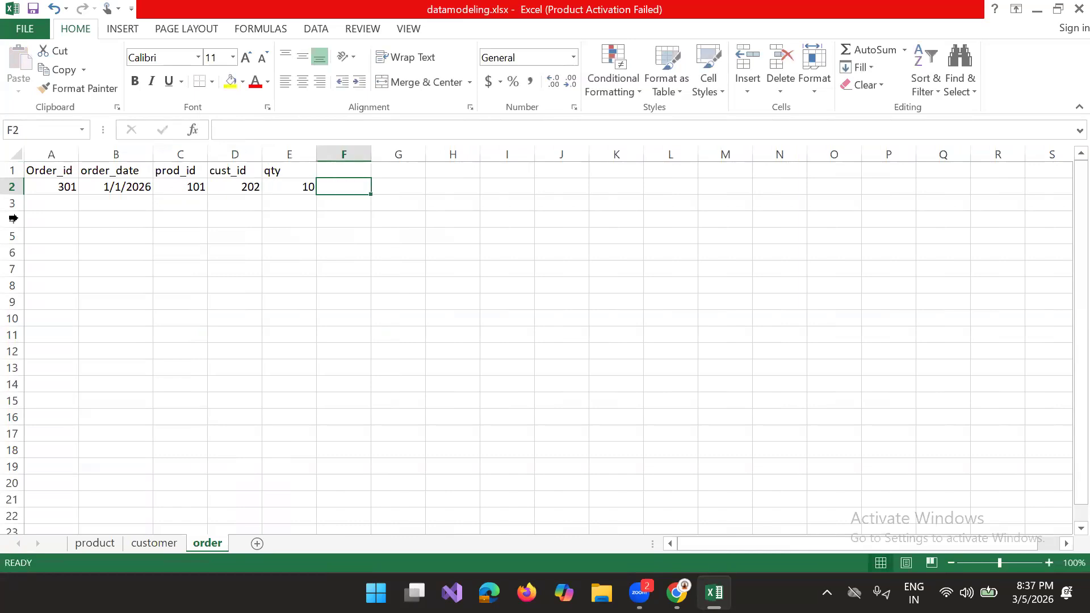
Step: Enter the next consecutive order ID in A3 and extend the order date from B2 down to B6 as consecutive days
click(64, 200)
text(302)
key(Tab)
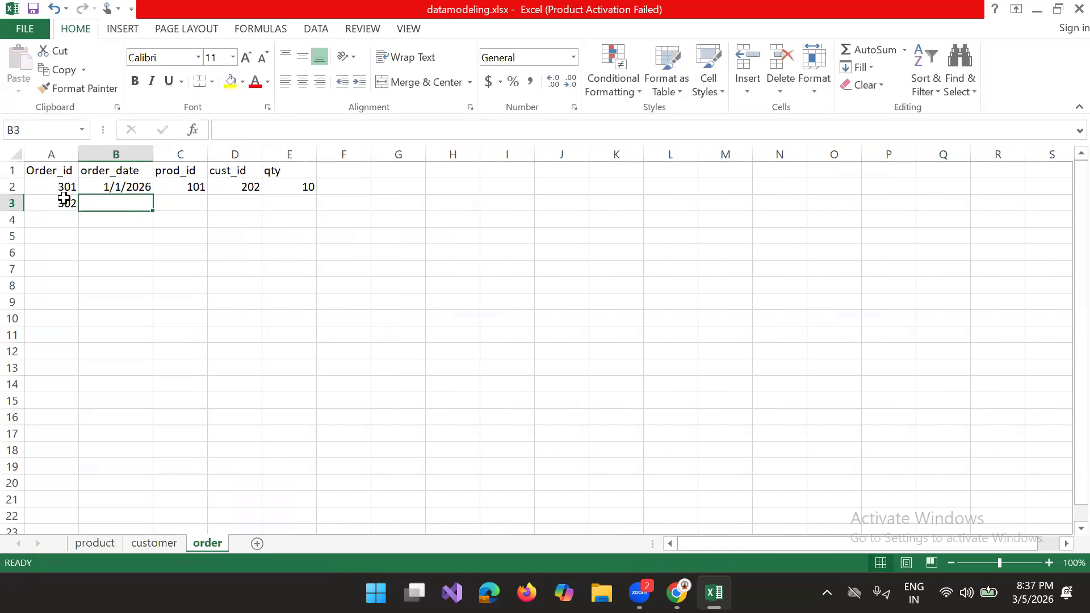
click(124, 183)
drag(154, 197, 151, 258)
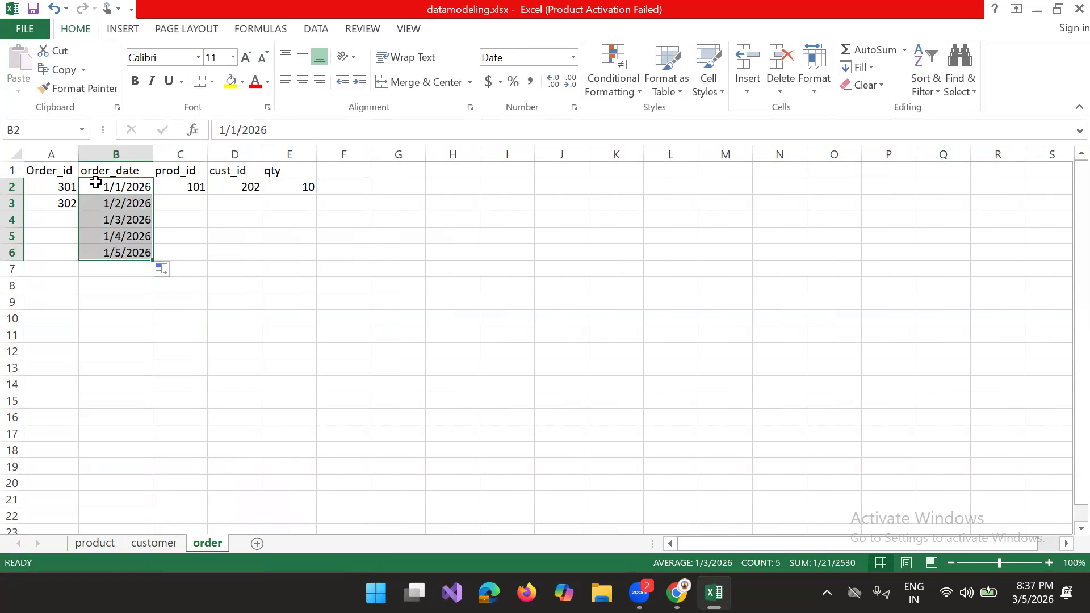
Step: Enter =RANDBETWEEN(101,104) in C3 under prod_id and fill the formula down to C9
click(191, 184)
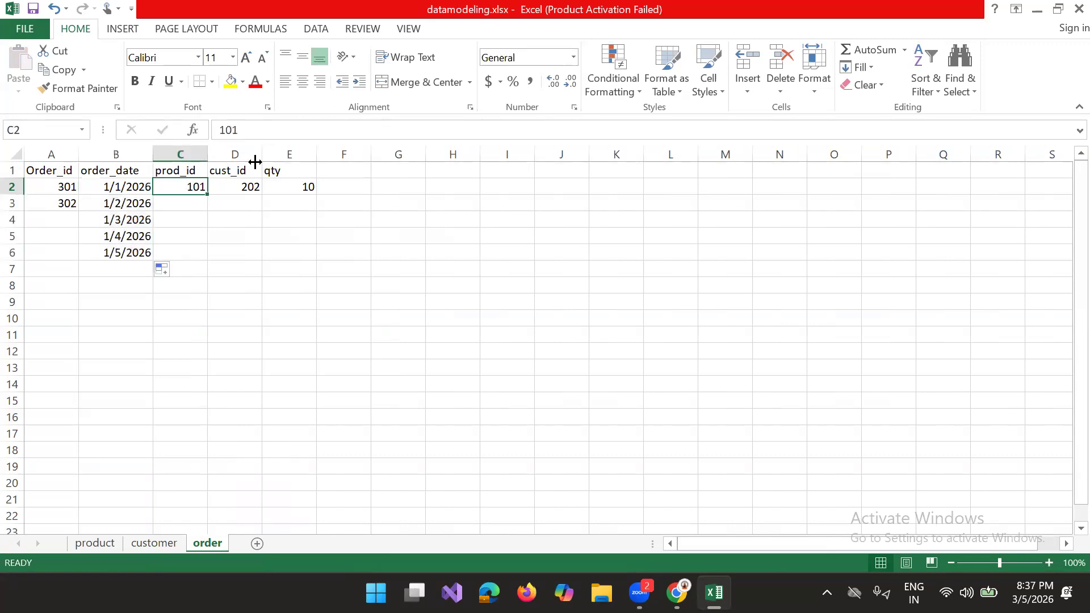
click(179, 203)
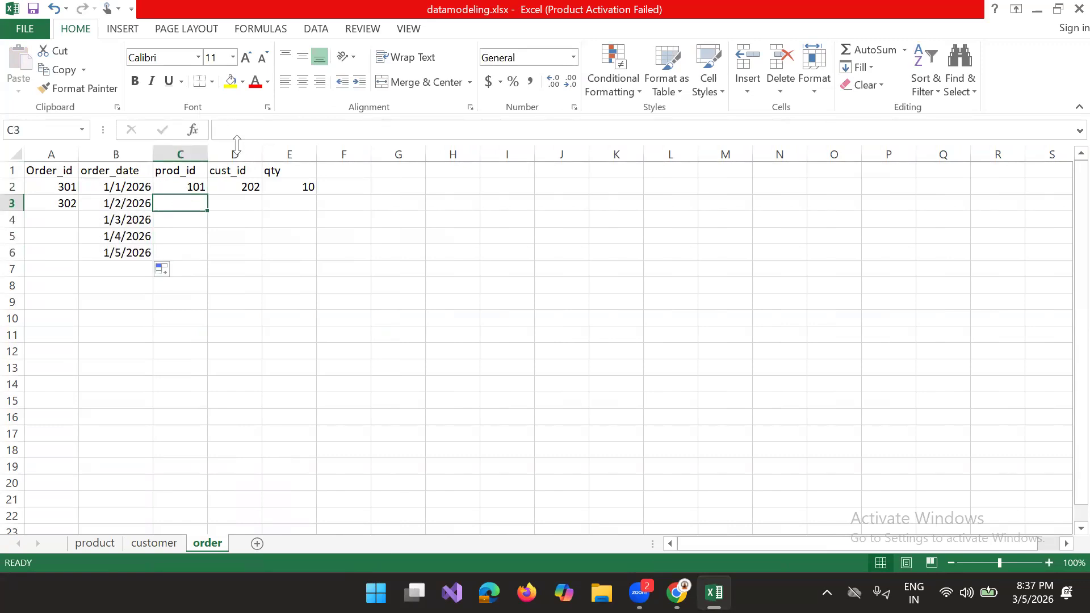
click(231, 132)
text(=)
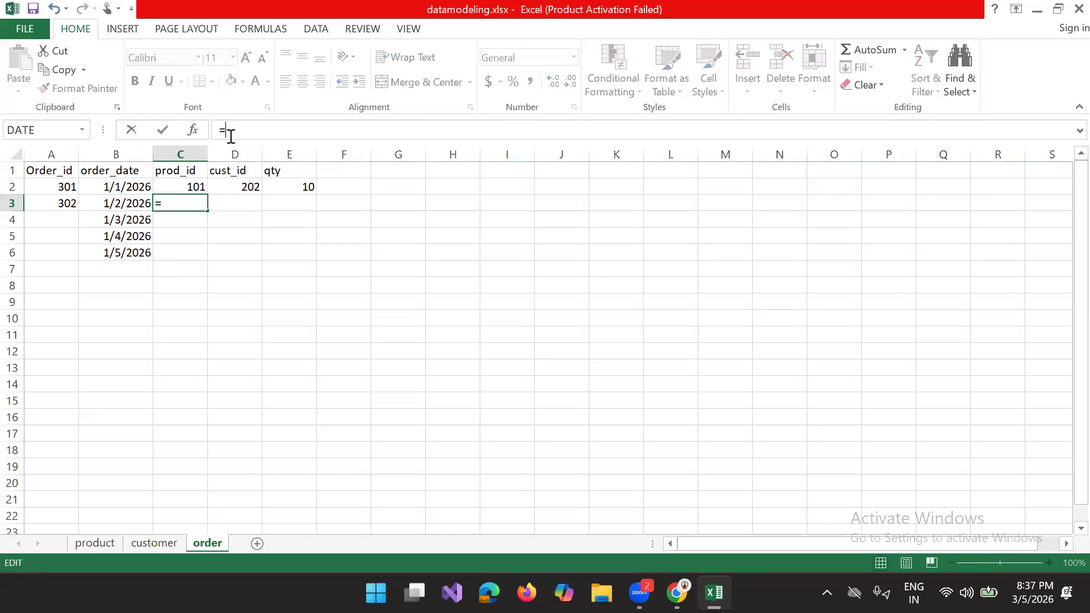
text(ran)
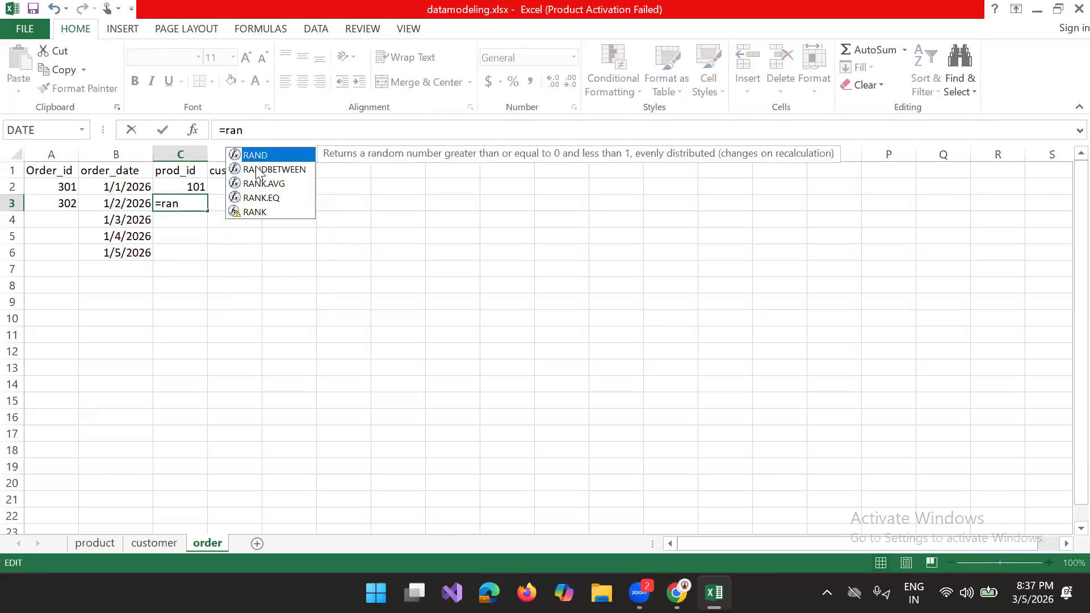
click(278, 172)
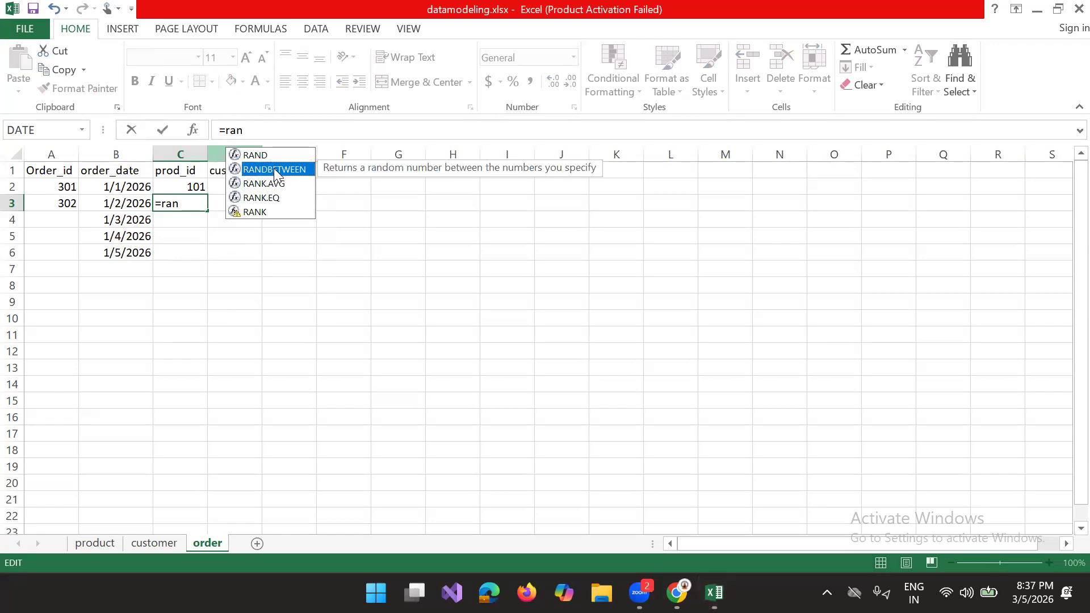
double_click(278, 171)
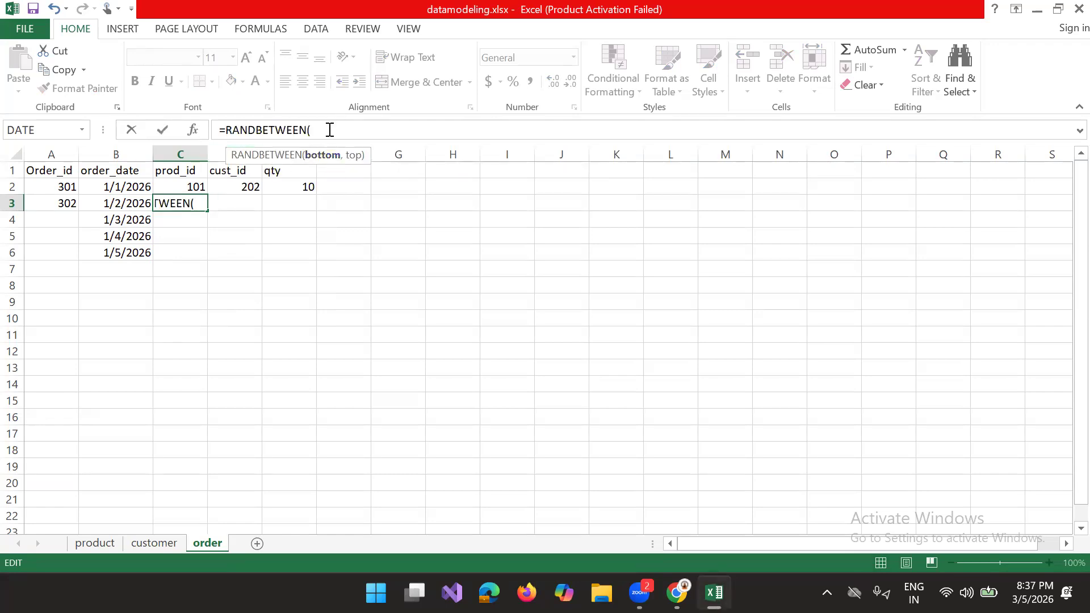
text(101,10)
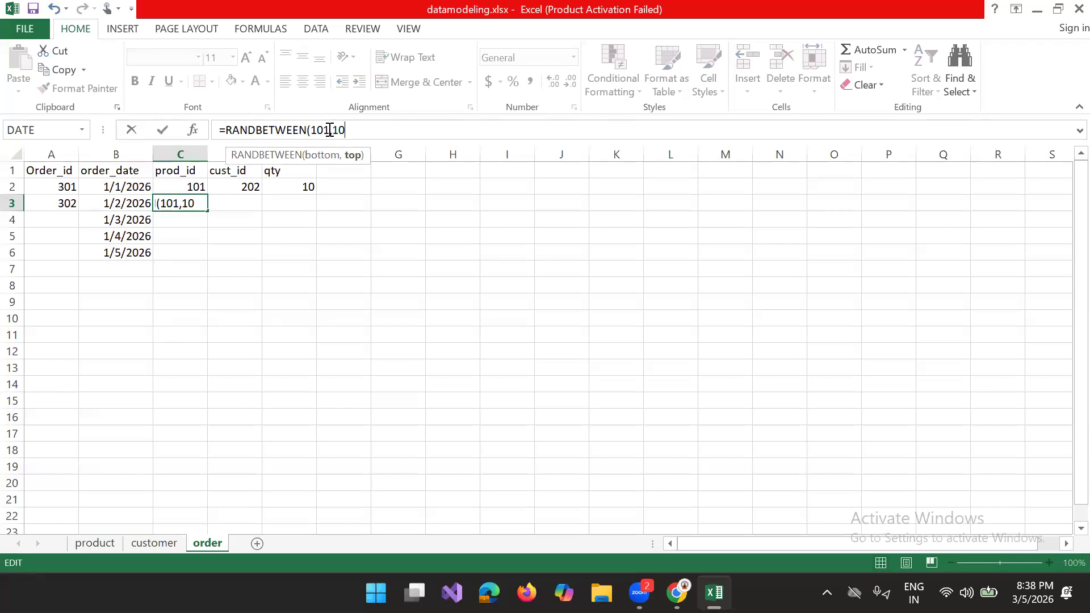
text(4))
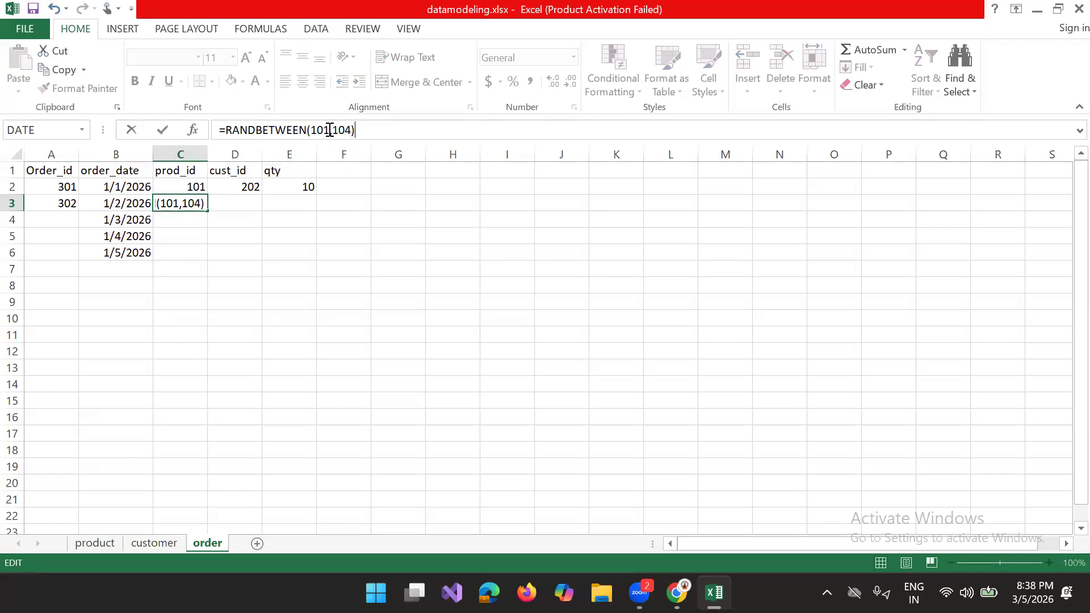
key(Return)
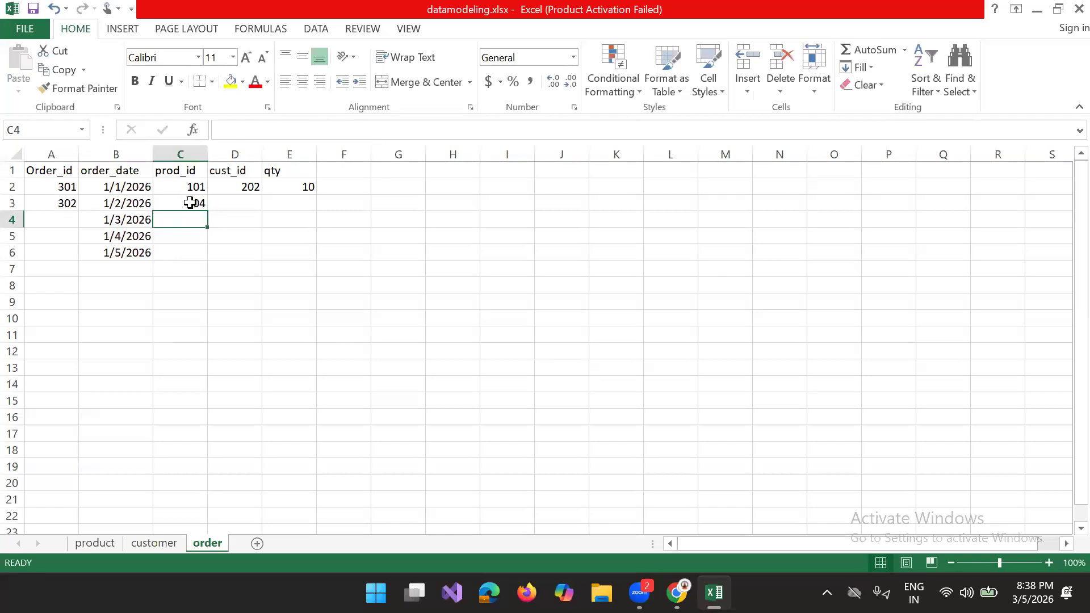
click(196, 206)
drag(208, 212, 246, 304)
Step: Replace the cust_id value in D2 with =RANDBETWEEN(201,204) and fill the formula down to D9
click(227, 203)
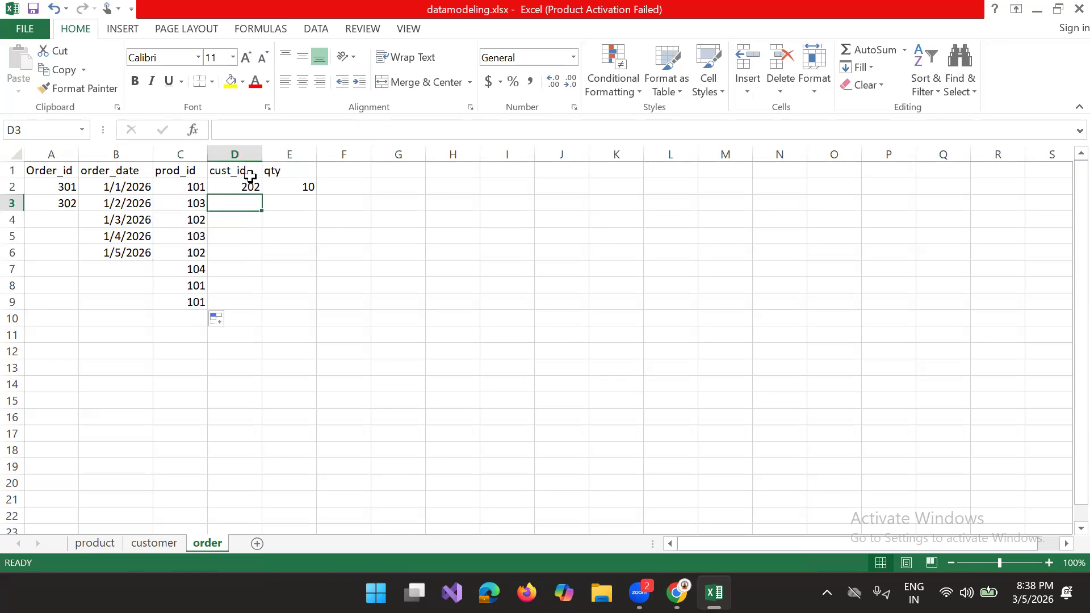
click(248, 188)
click(260, 131)
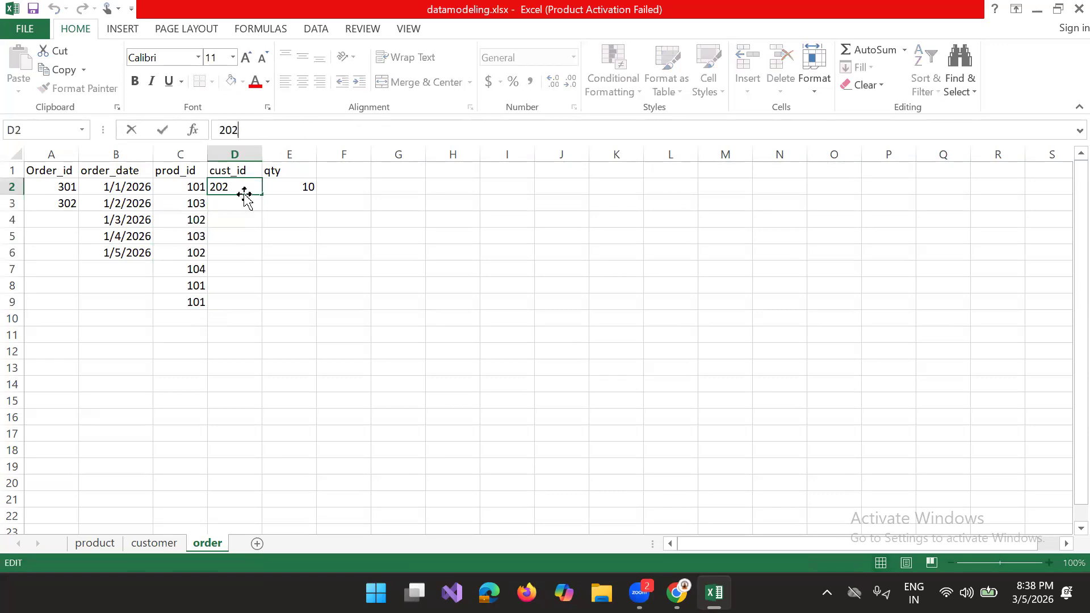
click(227, 204)
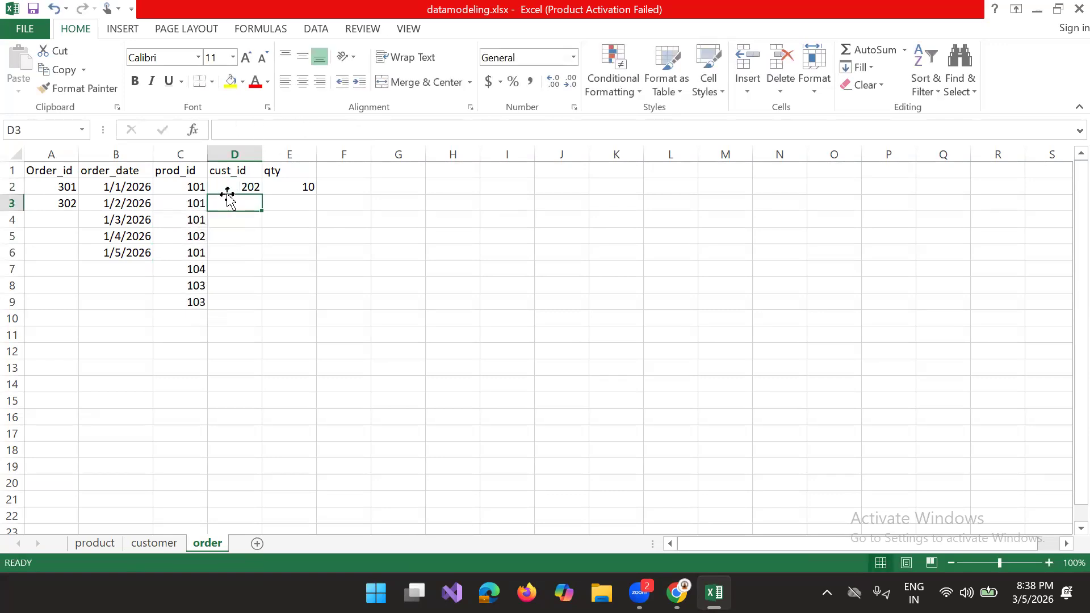
click(226, 184)
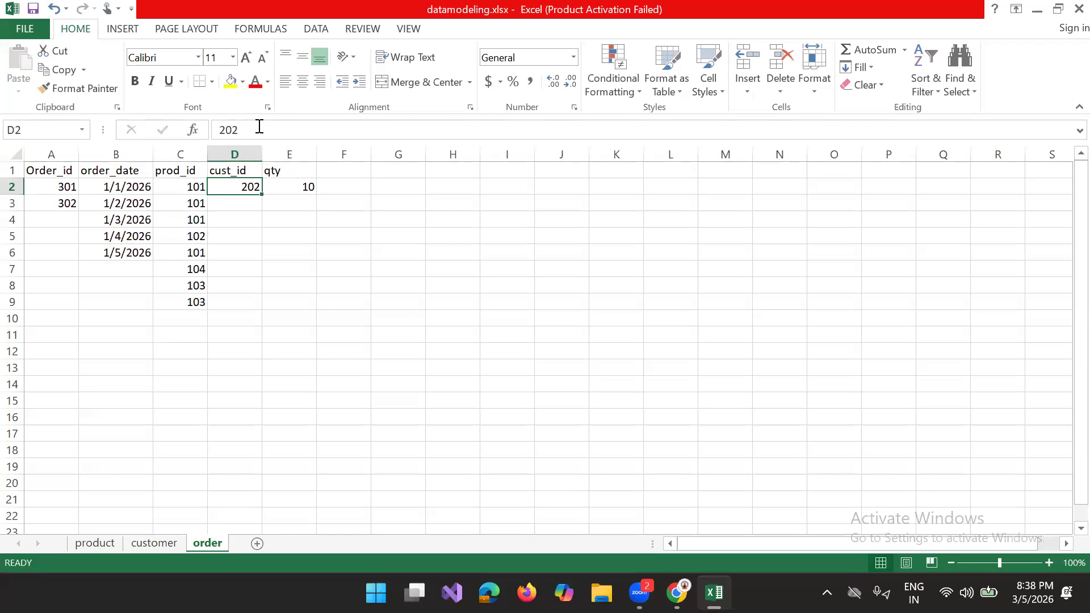
click(258, 128)
key(BackSpace)
key(BackSpace)
key(BackSpace)
text(=)
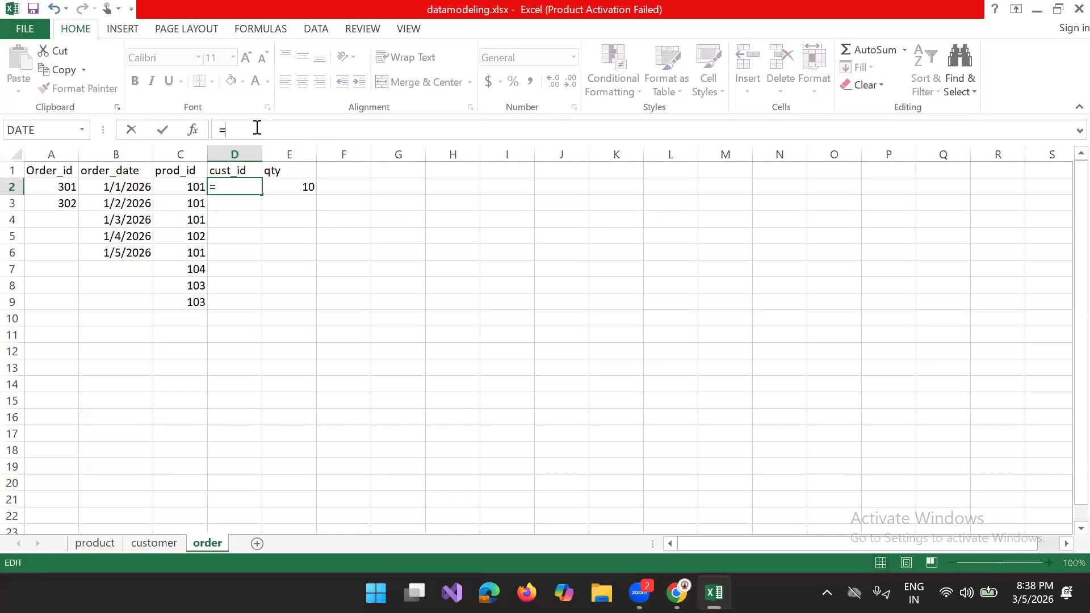
text(ran)
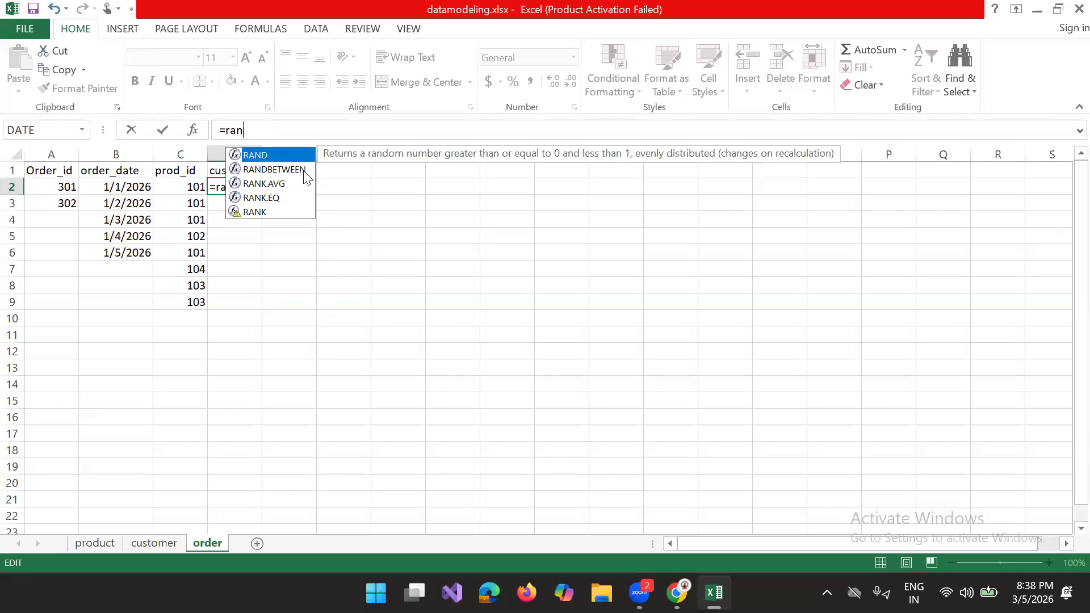
click(303, 170)
double_click(303, 170)
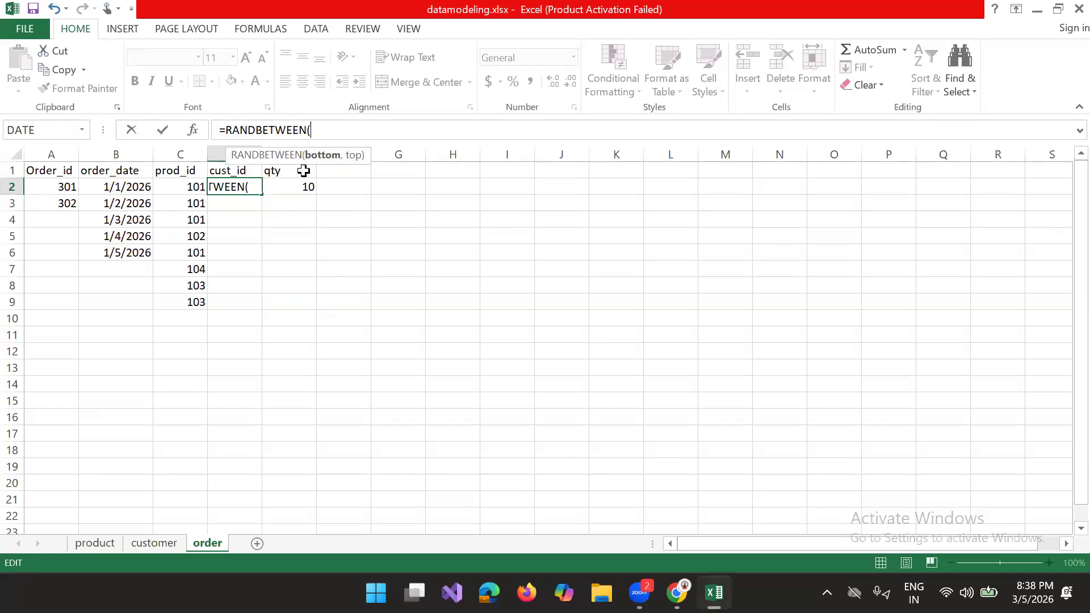
text(201,201)
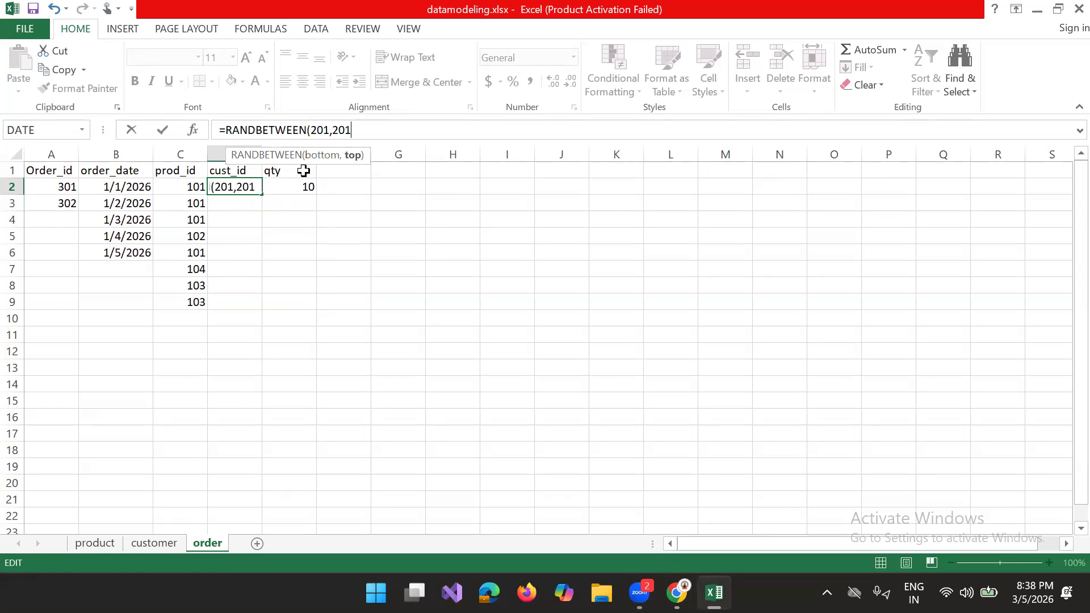
key(BackSpace)
text(4)
key(Return)
click(238, 187)
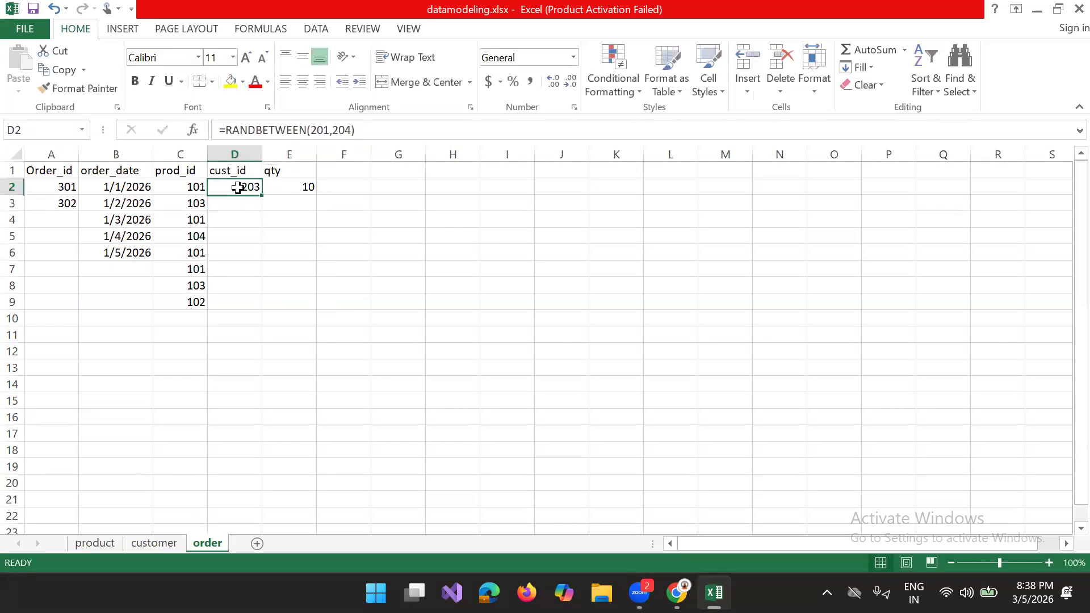
drag(261, 195, 251, 301)
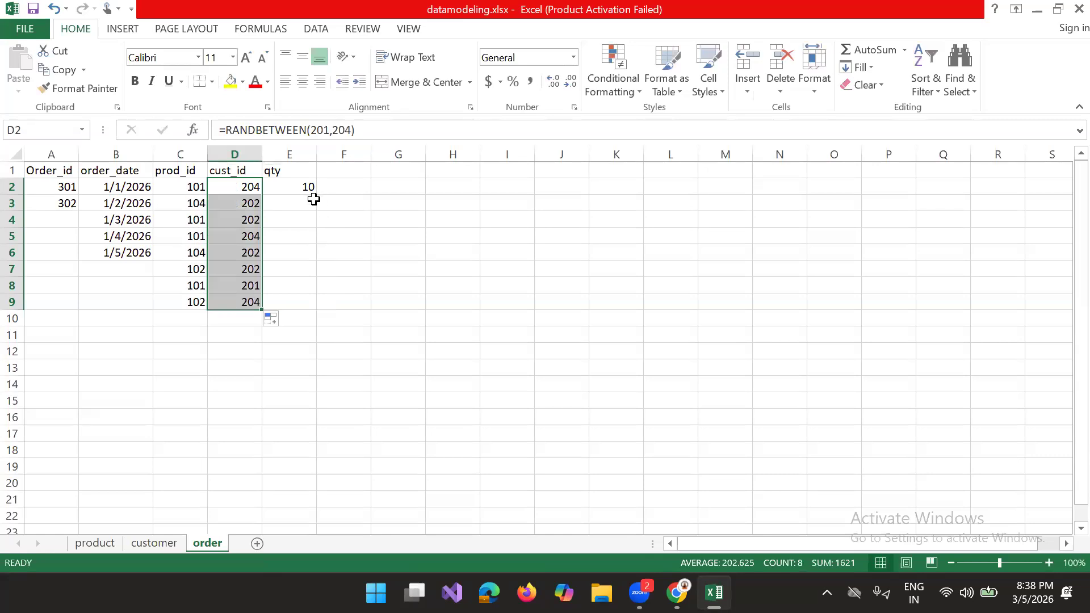
Step: Replace the qty value in E2 with =RANDBETWEEN(1,10) and fill the formula down to E9
click(311, 198)
click(306, 188)
click(255, 134)
key(BackSpace)
key(BackSpace)
text(=rand)
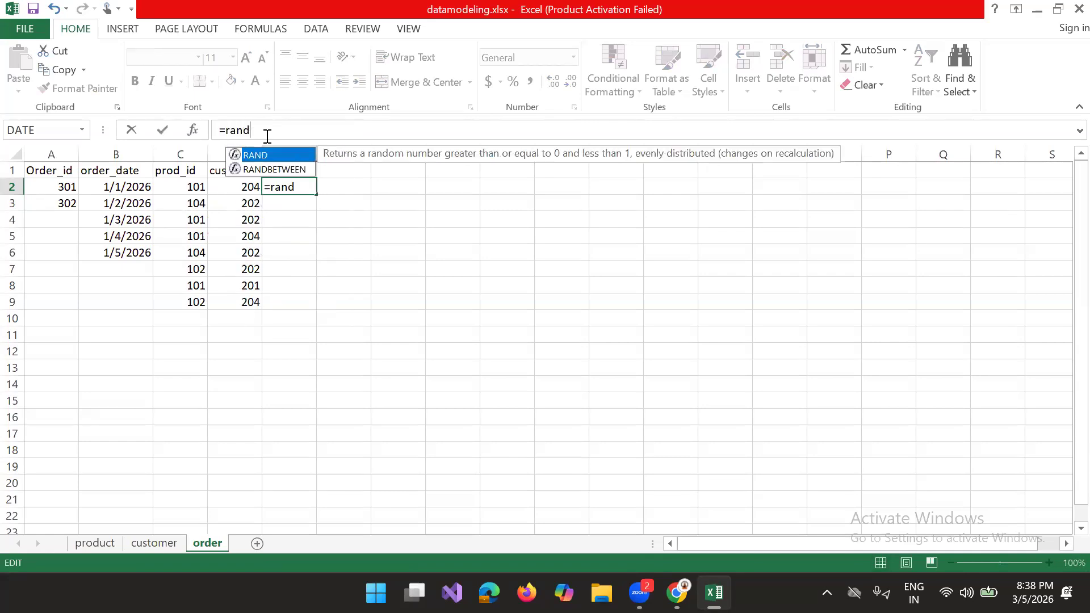
click(244, 170)
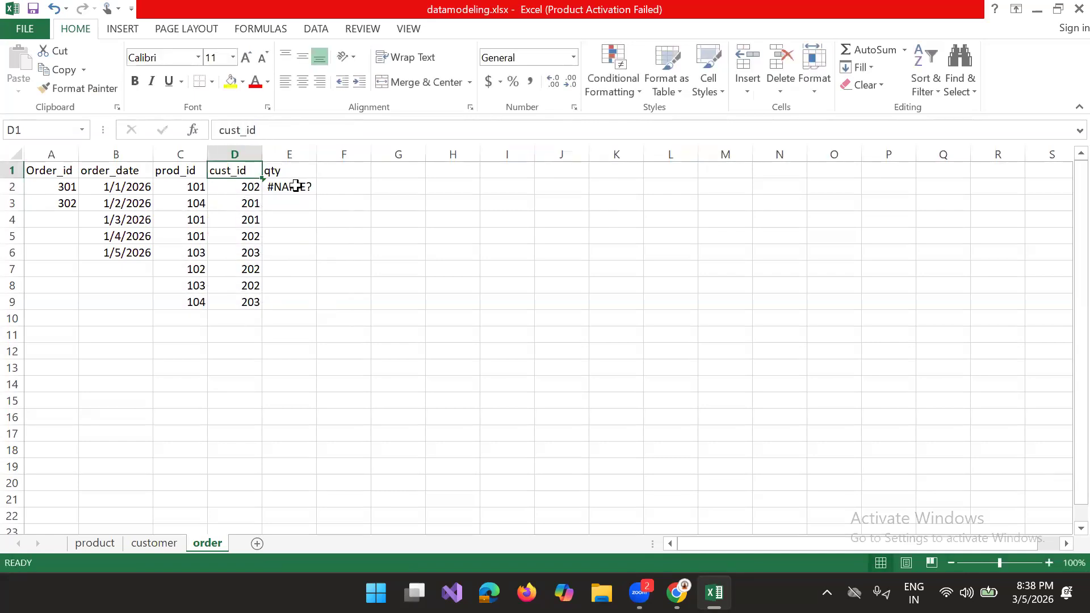
click(289, 189)
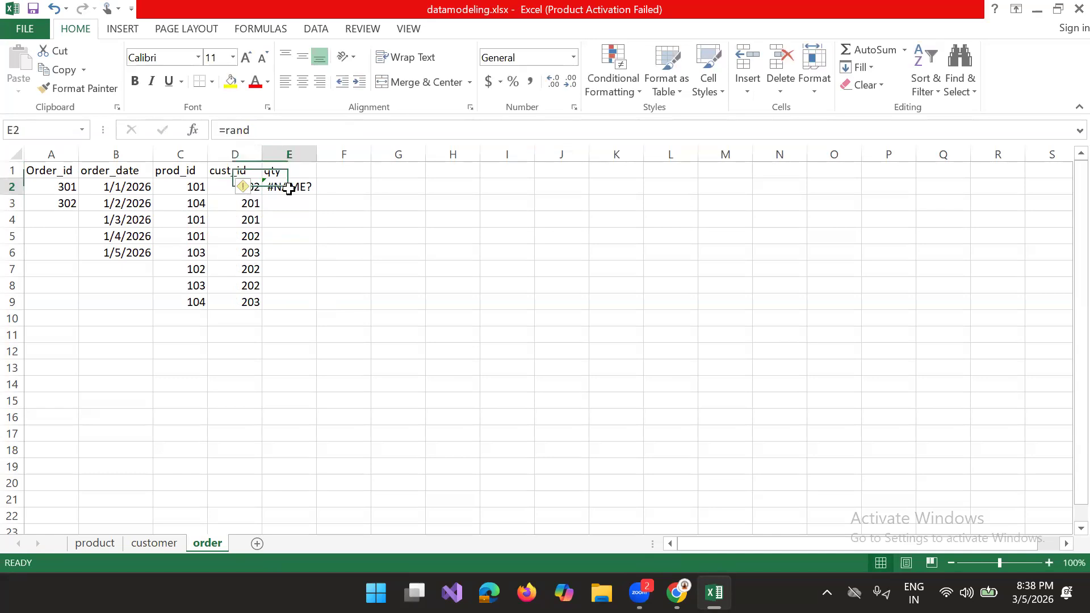
click(284, 130)
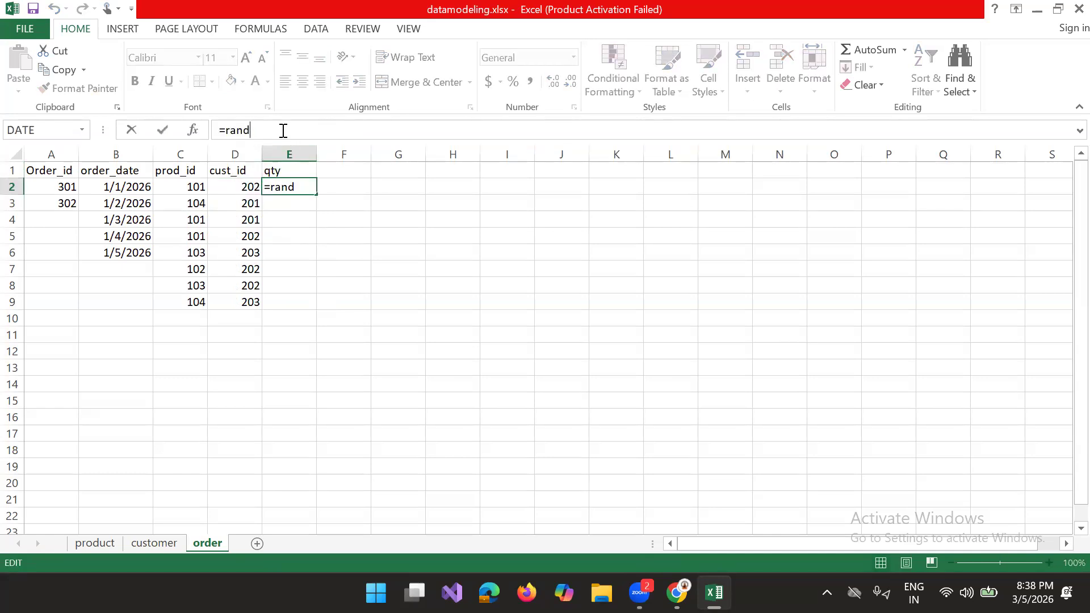
key(BackSpace)
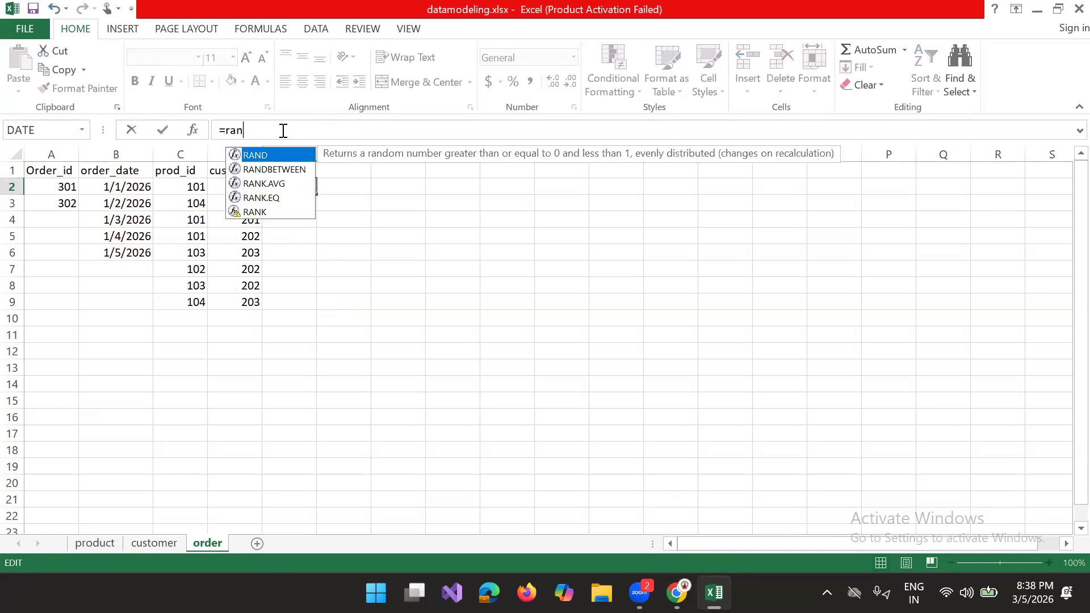
click(283, 169)
double_click(282, 164)
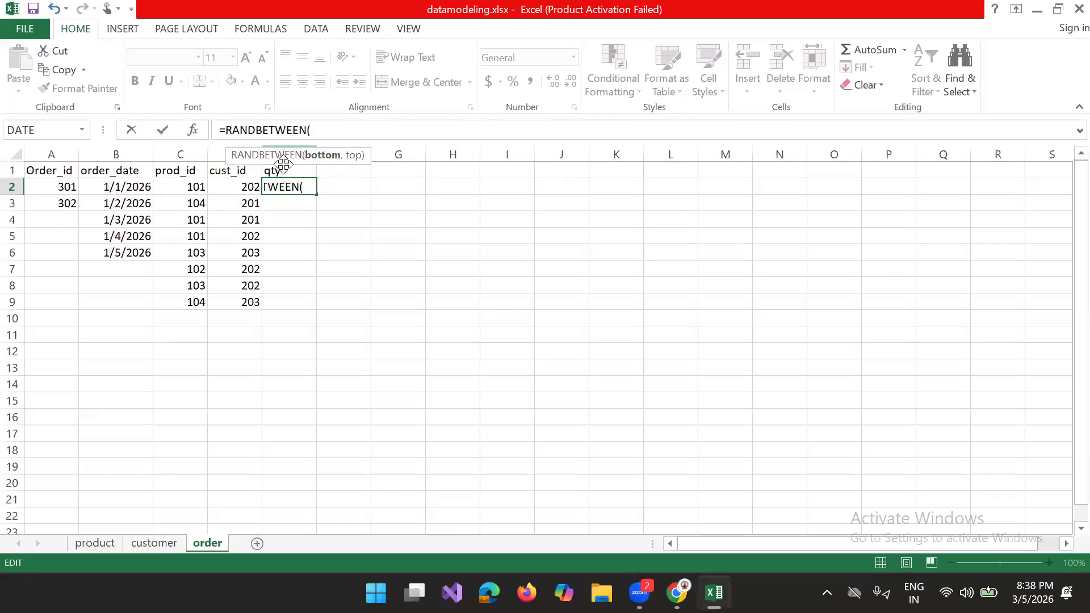
text(1,10)
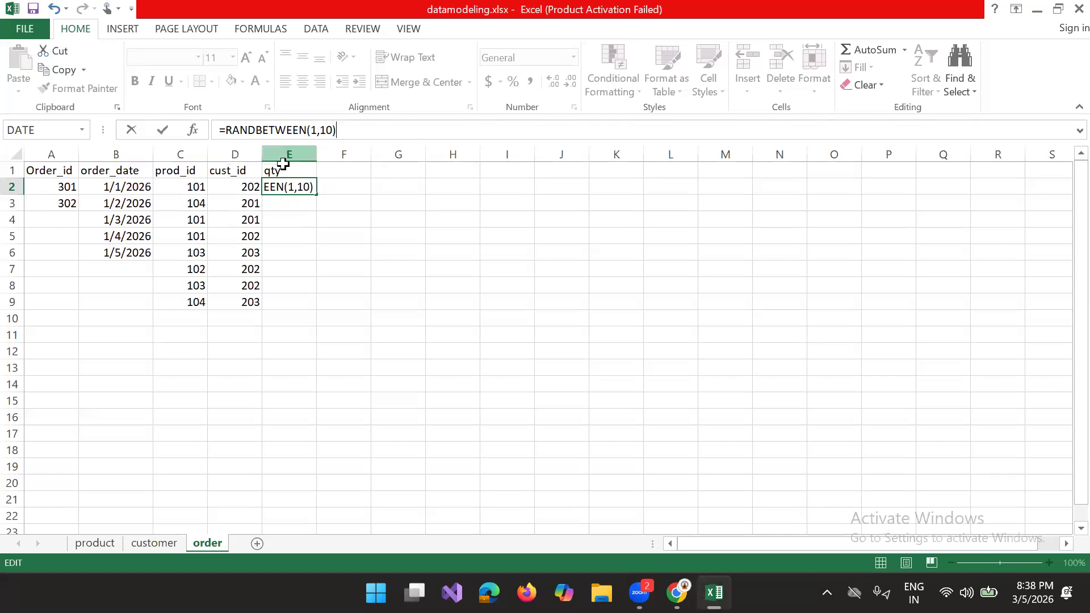
key(Return)
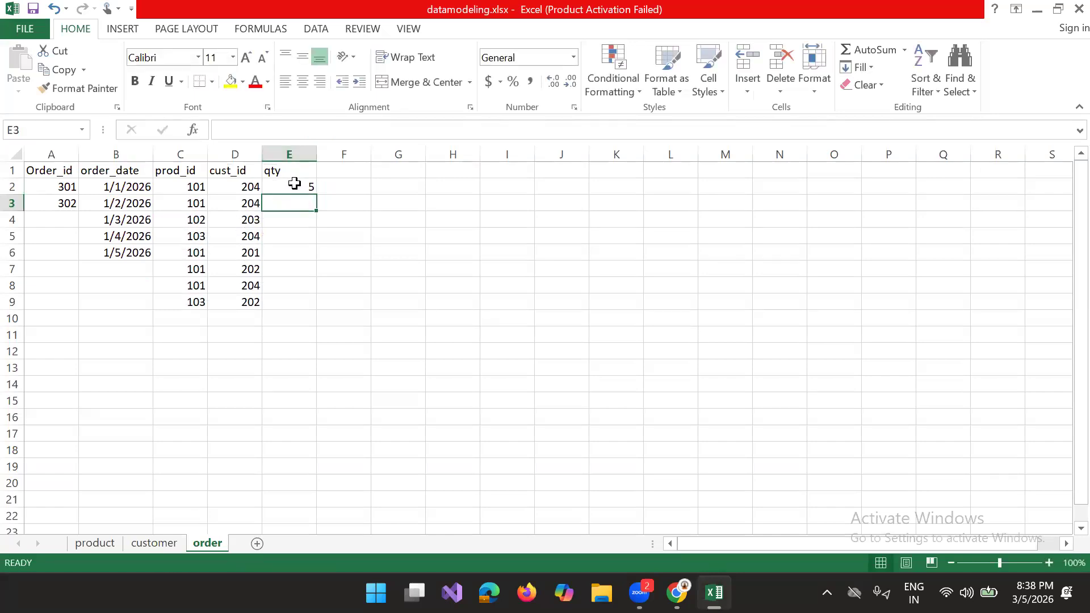
click(295, 185)
drag(316, 194, 172, 291)
Step: Replace the order_date value in B2 with =RANDBETWEEN(1/1/2026,TODAY()) and fill the formula down to B9
click(116, 184)
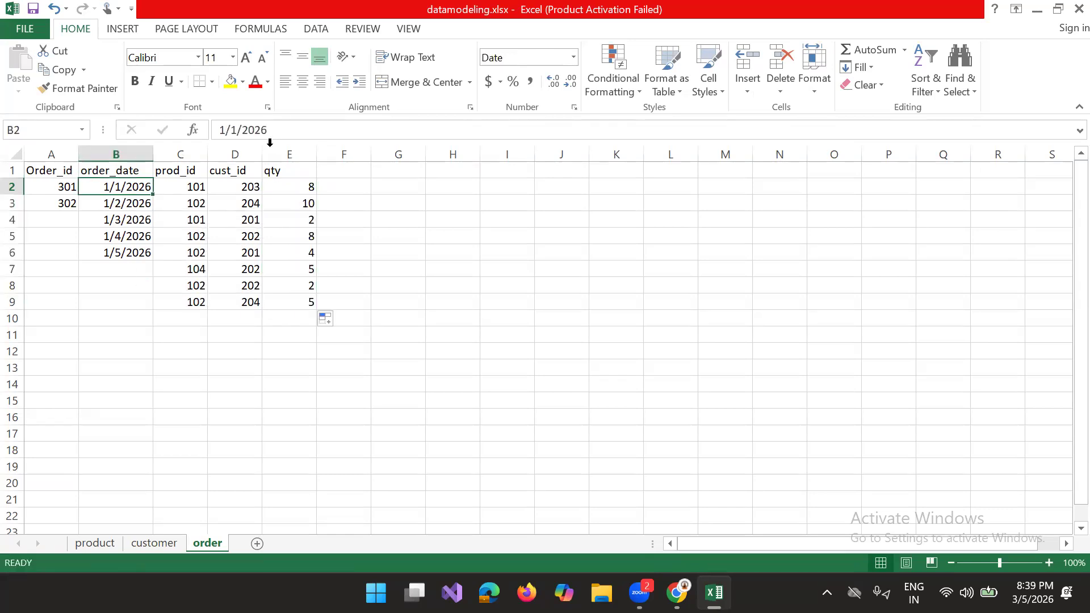
click(220, 130)
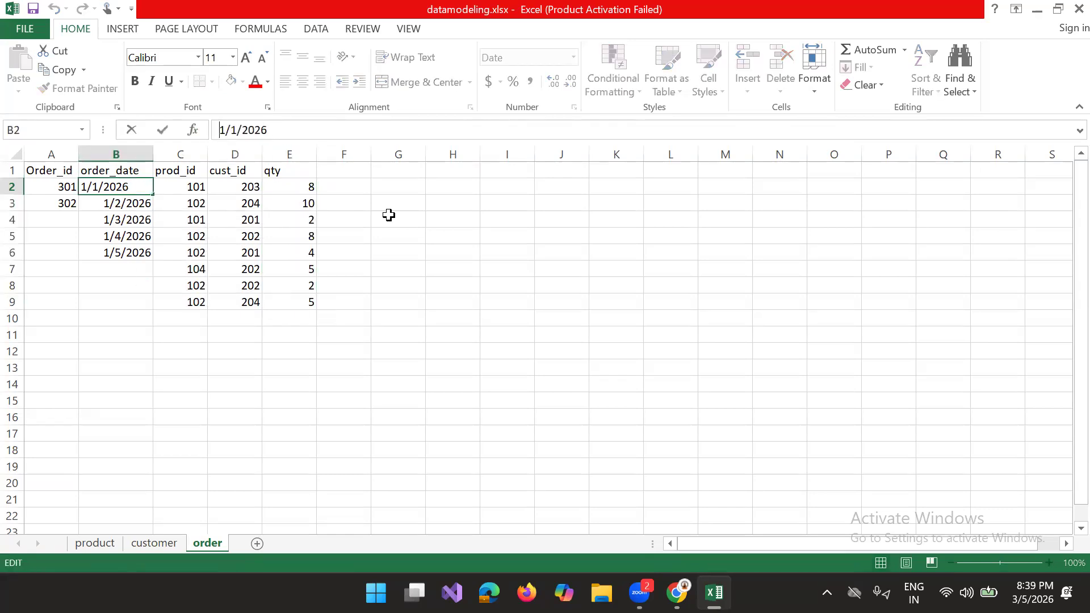
text(=)
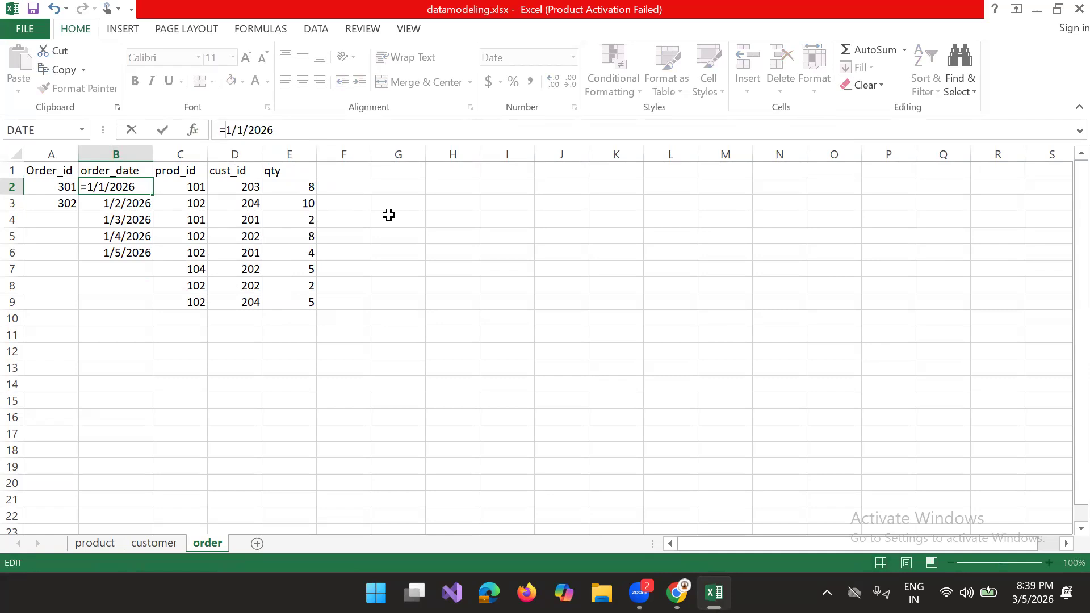
text(ra)
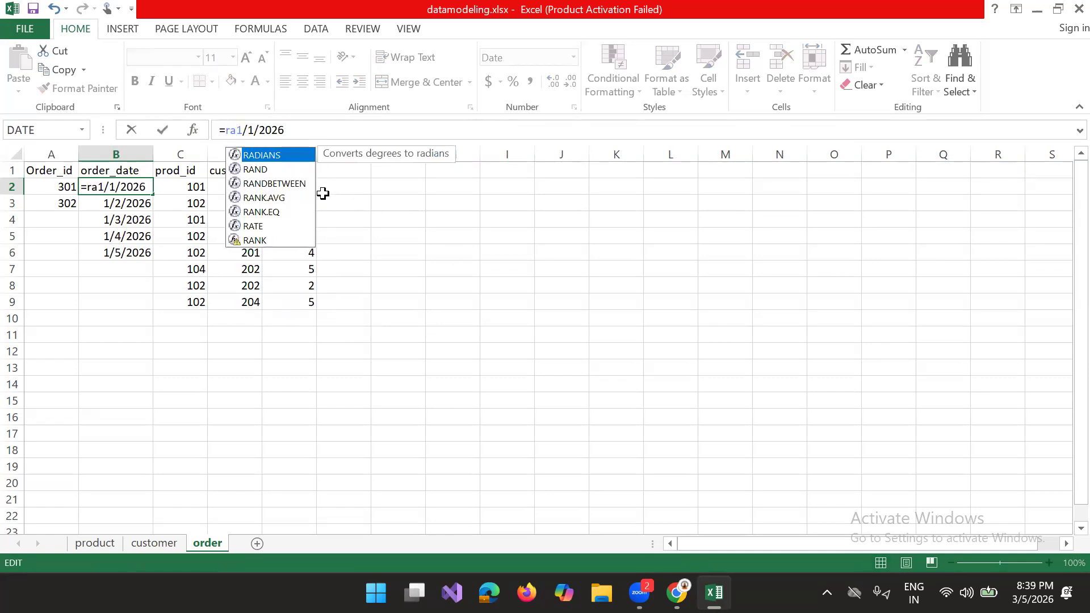
click(289, 183)
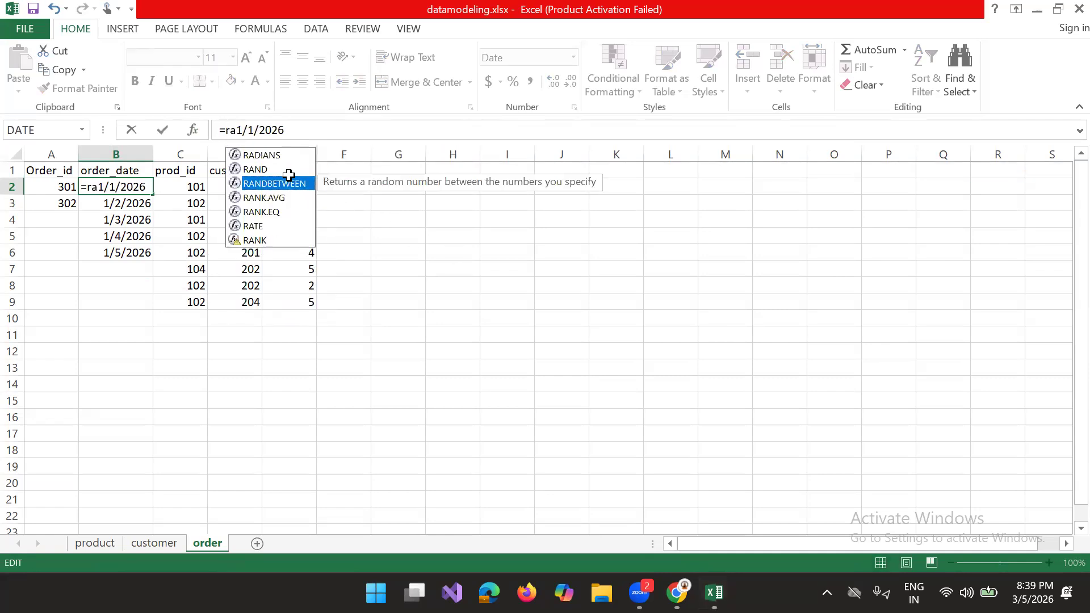
double_click(288, 180)
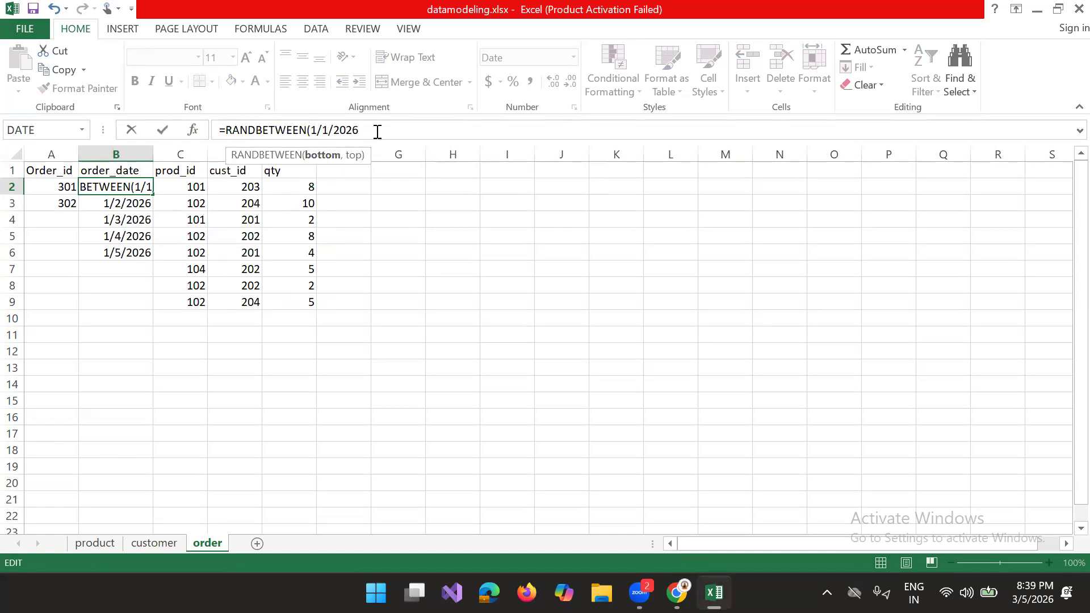
text(, )
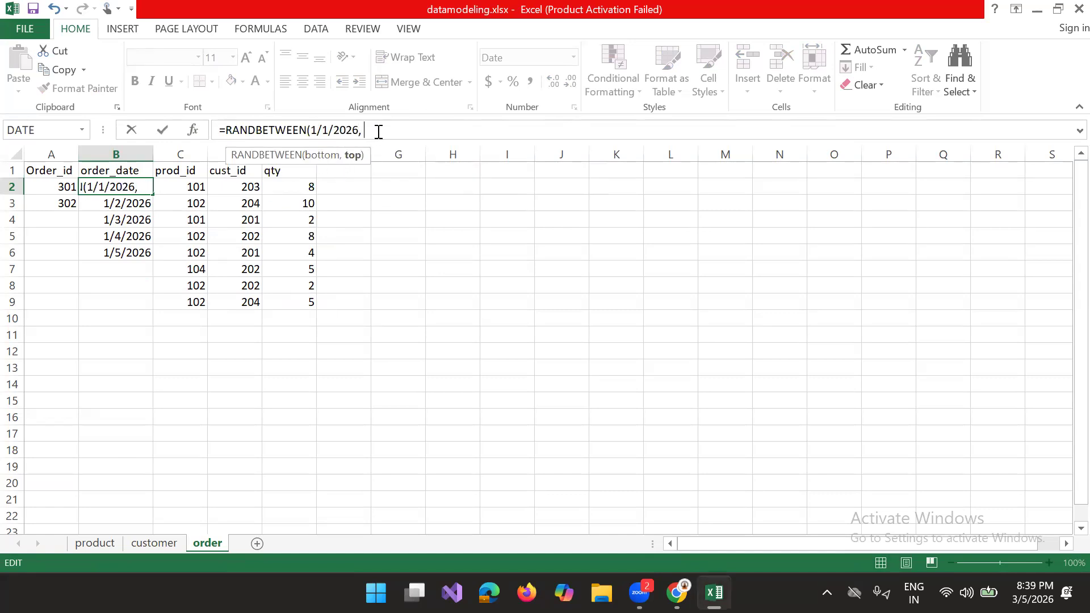
text(to)
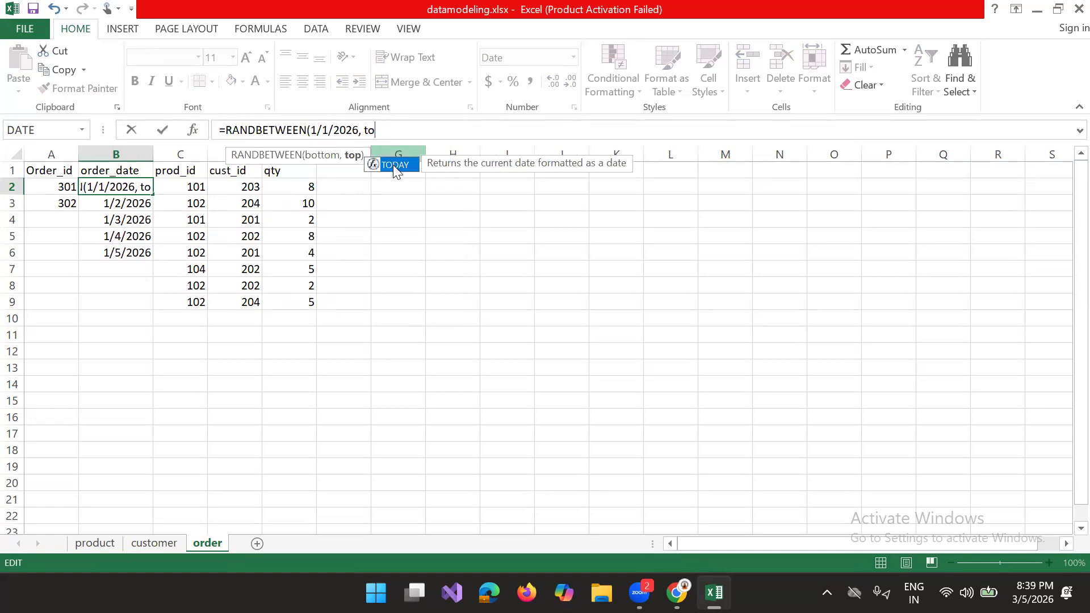
double_click(393, 165)
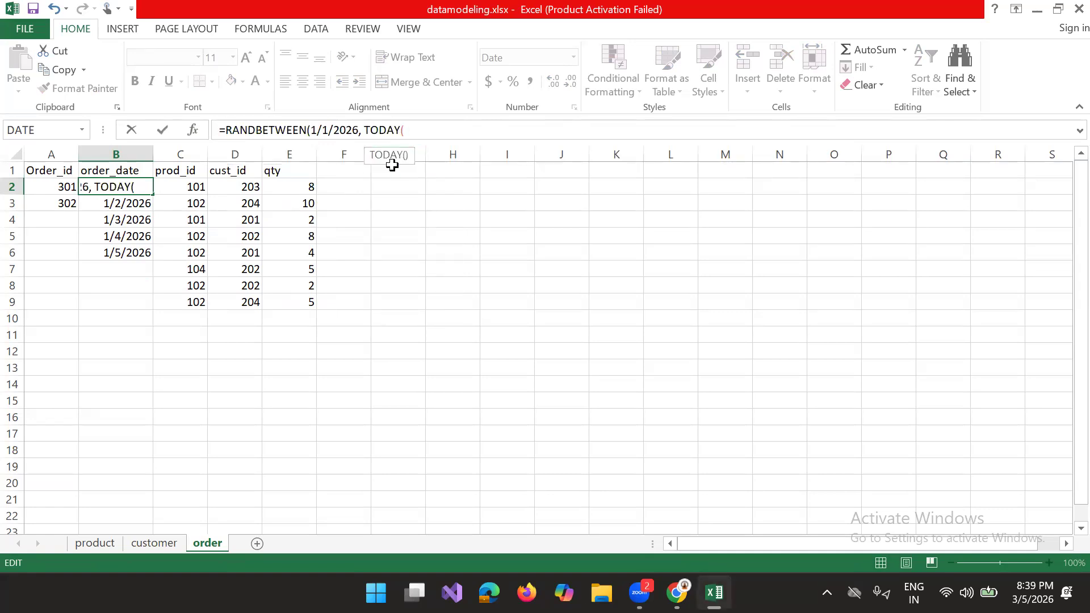
text())\)
key(Return)
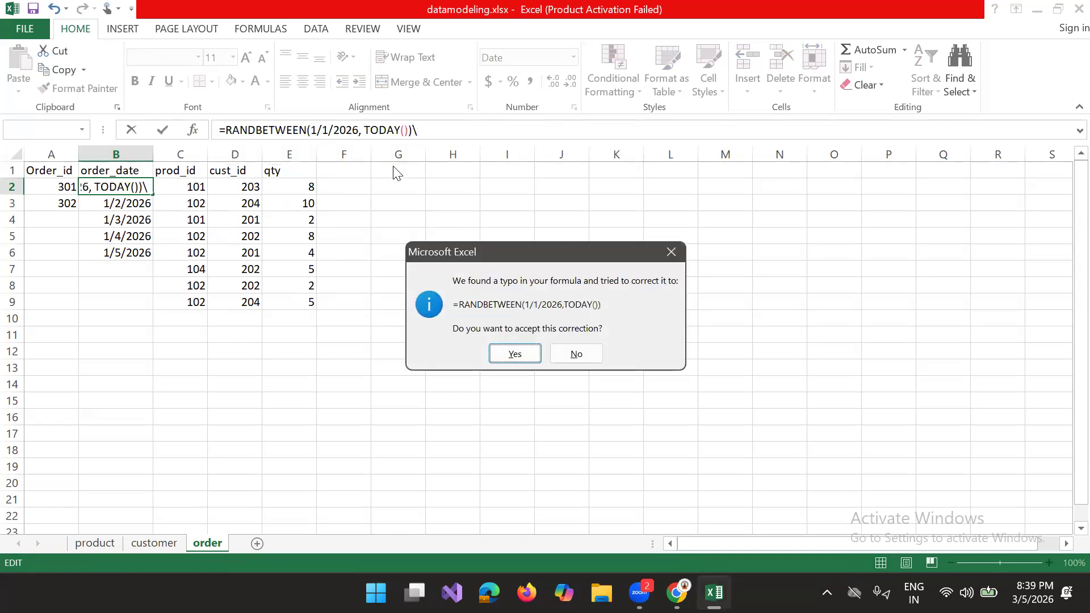
click(513, 354)
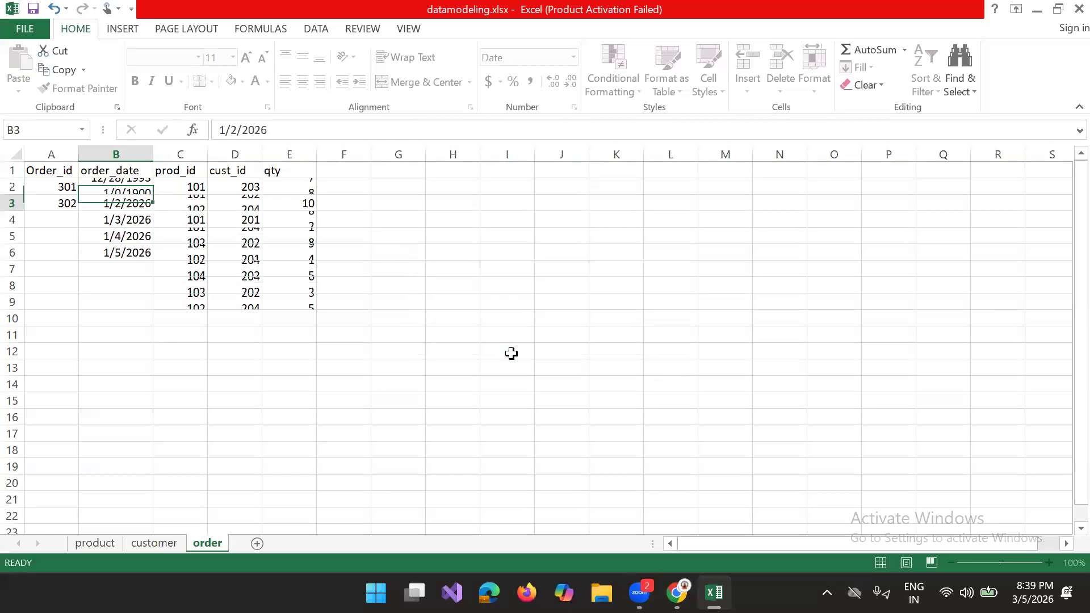
click(129, 185)
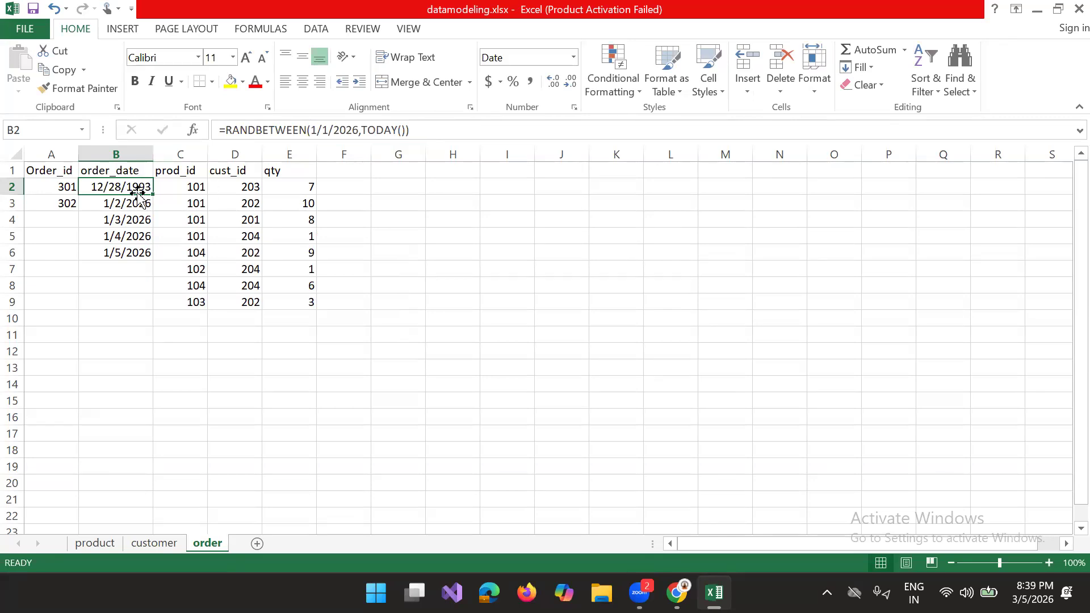
drag(153, 197, 147, 303)
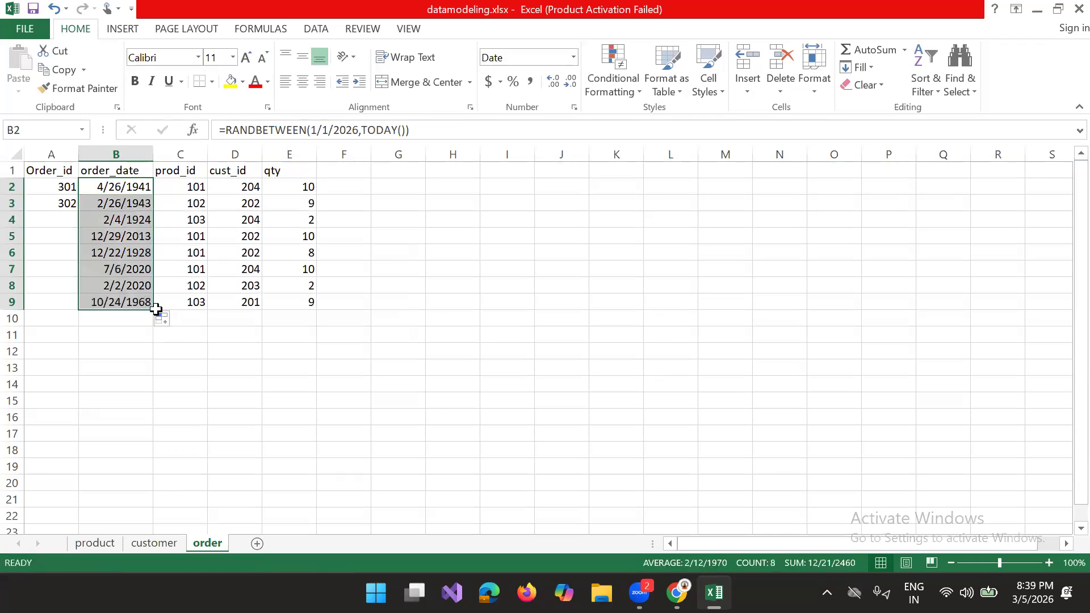
Step: Extend the consecutive order IDs from A2:A3 down to A9 as a series
click(54, 198)
click(54, 193)
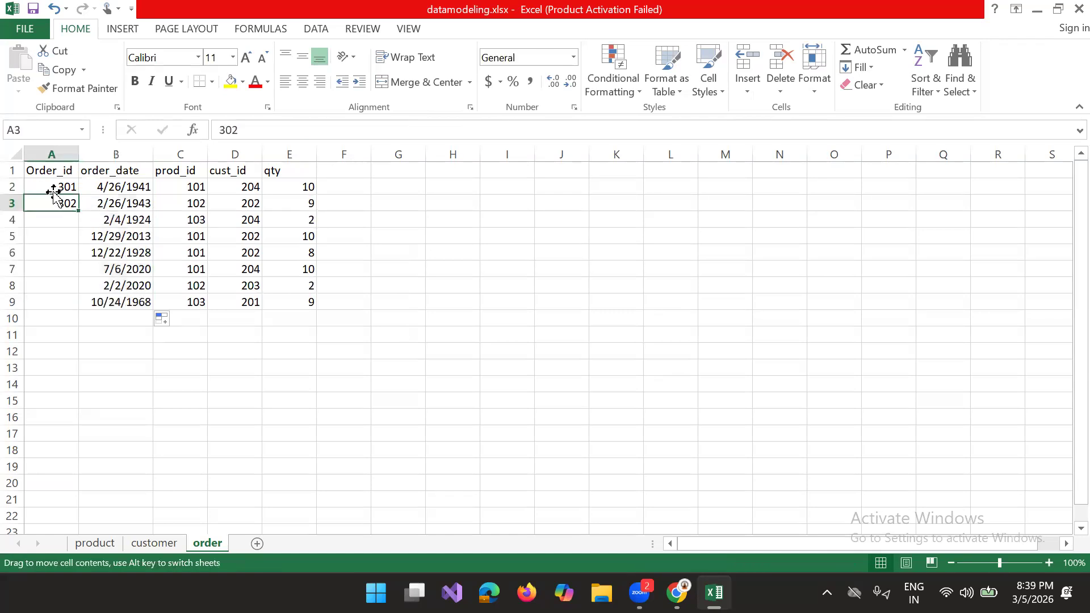
click(50, 190)
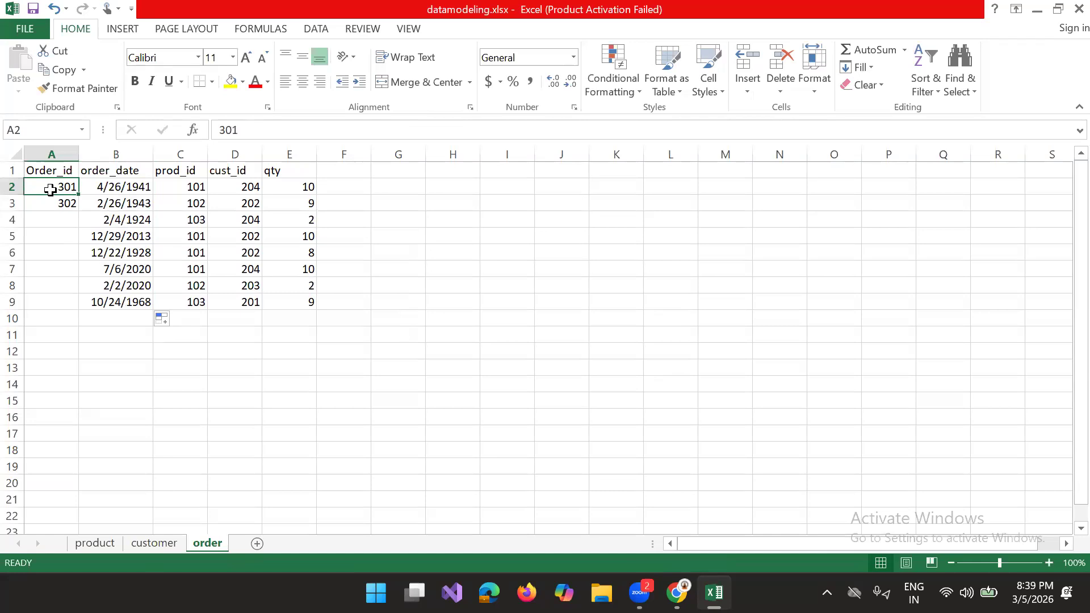
key(shift+Down)
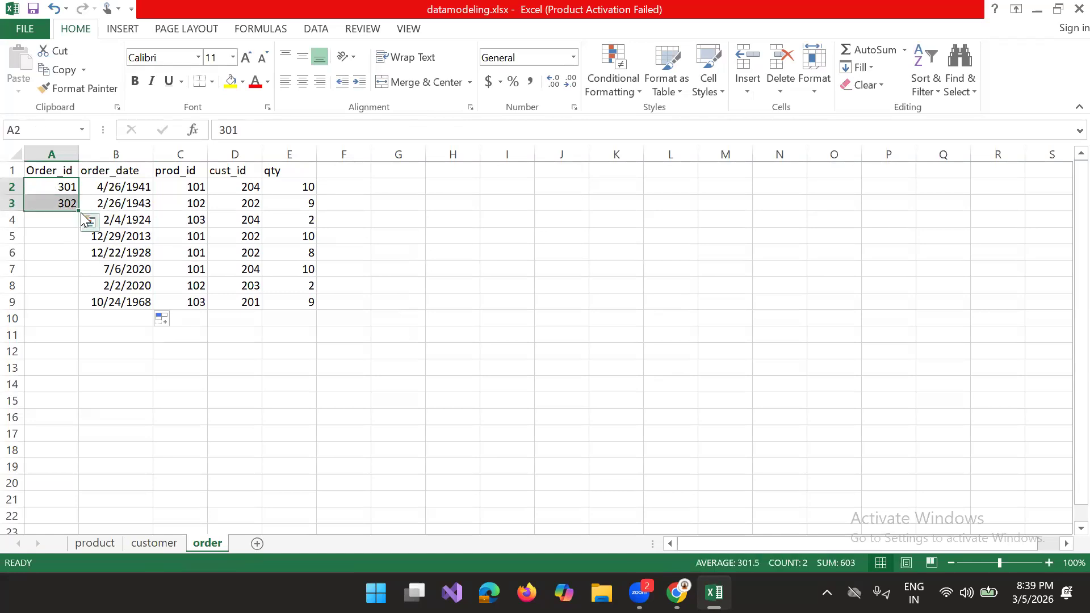
drag(77, 211, 70, 303)
click(444, 237)
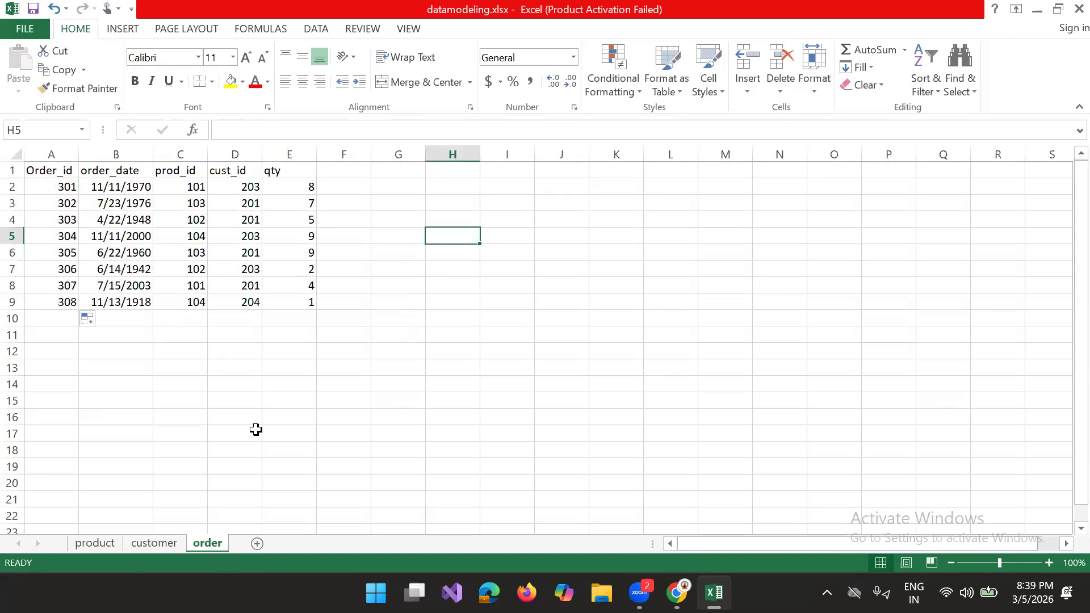
Step: Show the product sheet, switch to Power BI Desktop and start a blank report
click(97, 544)
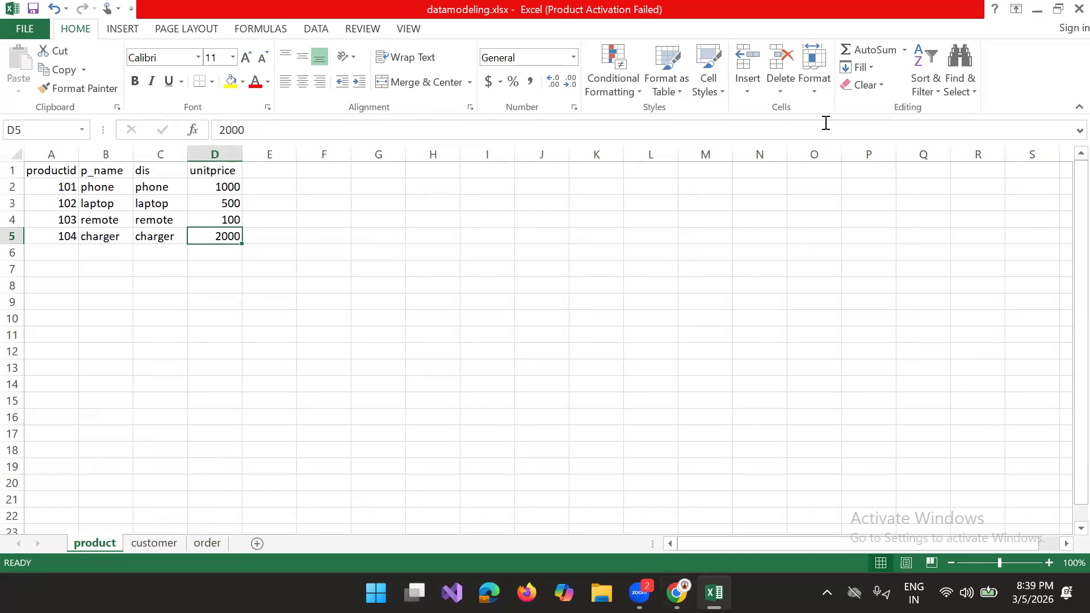
click(1057, 9)
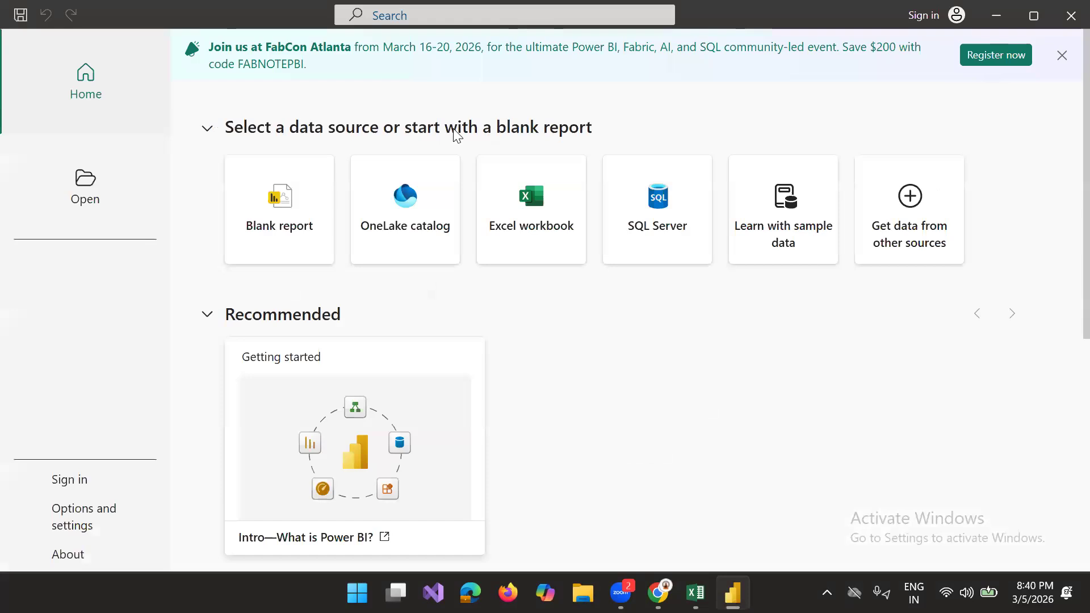
click(258, 227)
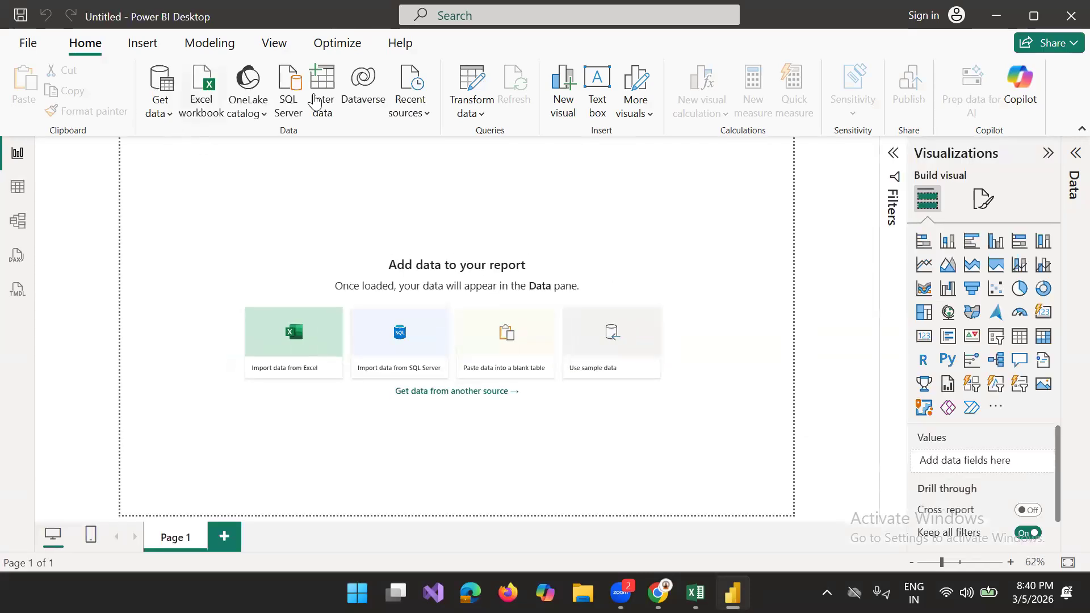
Step: Connect the report to the datamodeling.xlsx Excel workbook in the Desktop folder
click(202, 105)
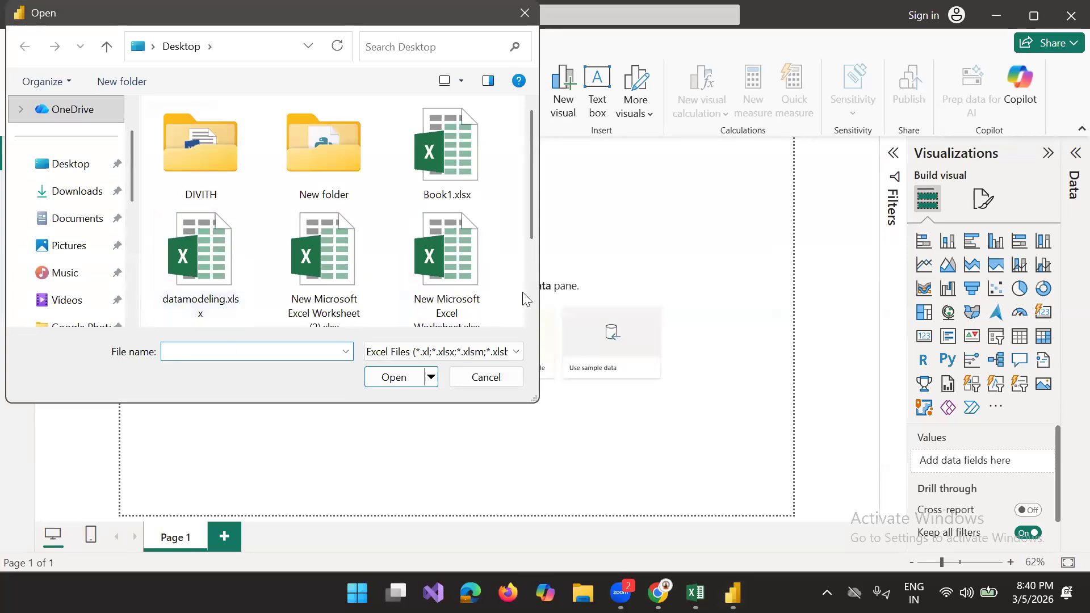
scroll(529, 296, down, 2)
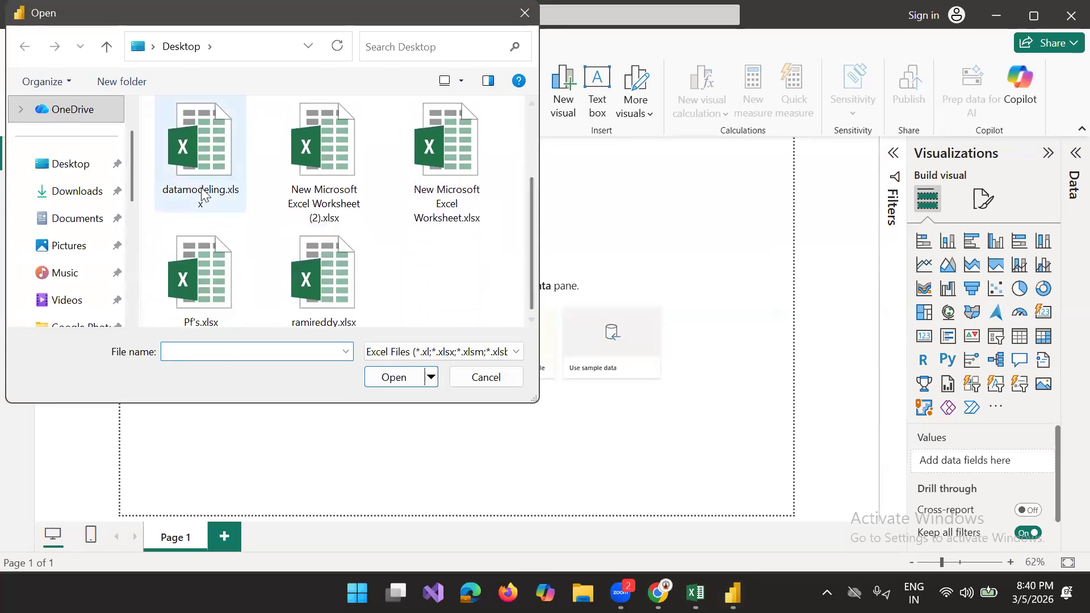
click(200, 151)
click(397, 377)
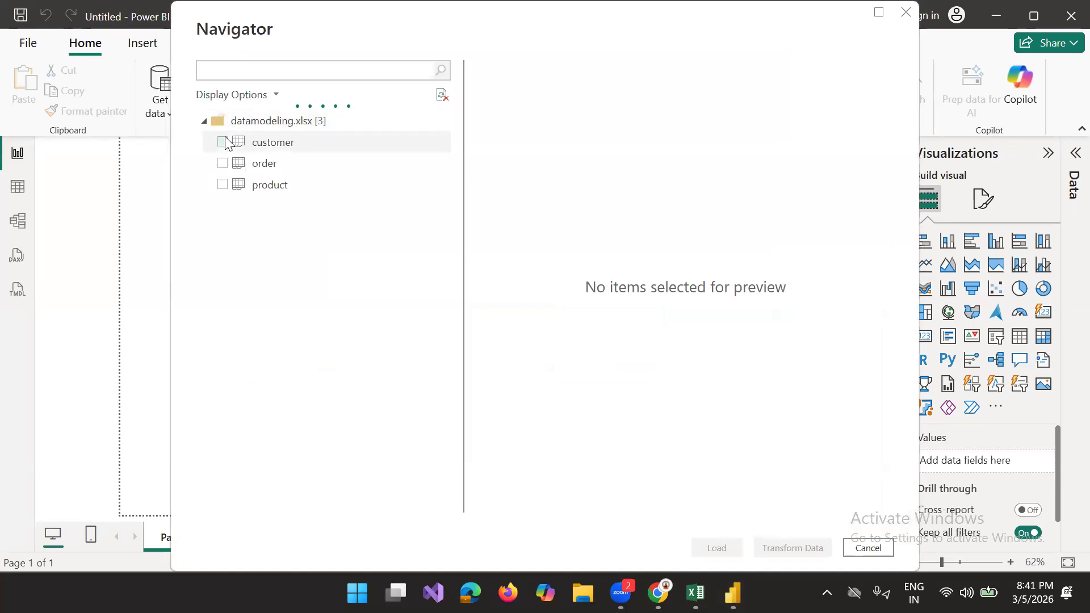
Step: Select the customer, order and product sheets for import and open them in the Power Query Editor
click(222, 142)
click(222, 163)
click(222, 186)
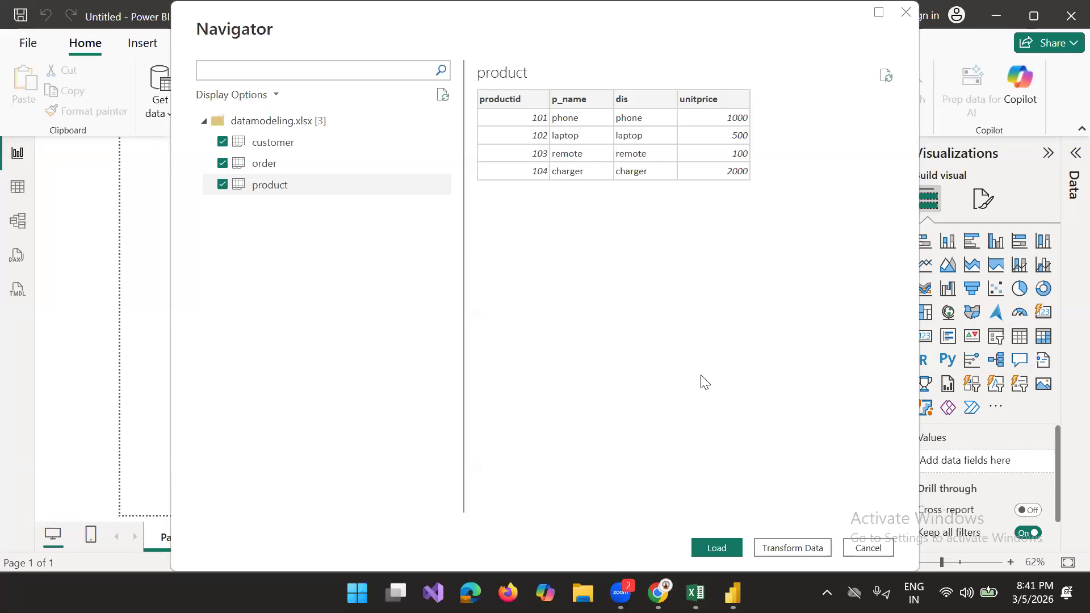
click(778, 544)
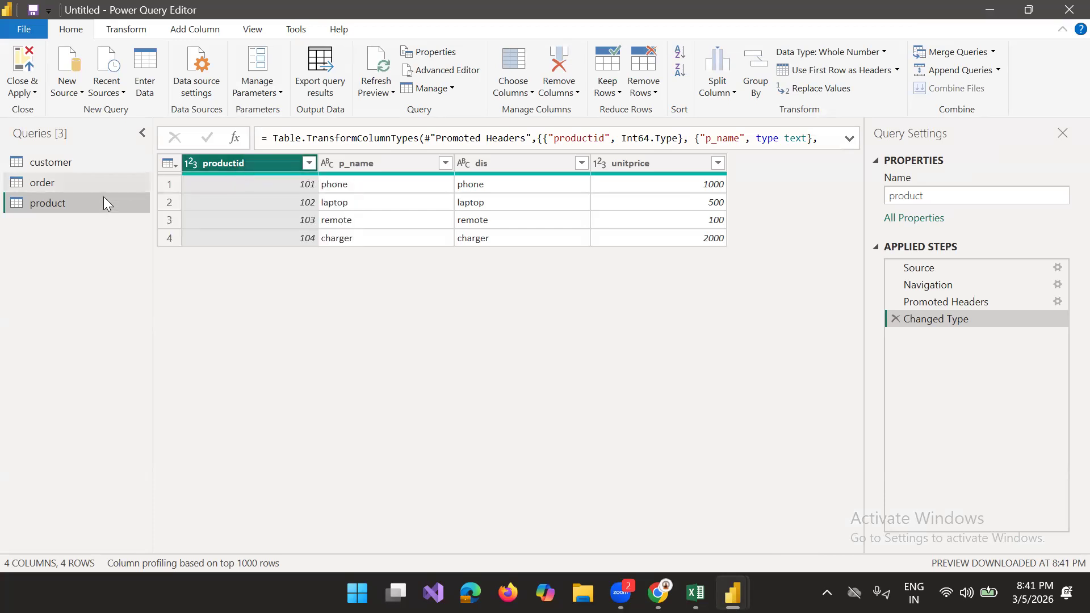
Step: Review the order and customer queries, and load all queries into the report with Close & Apply
click(89, 189)
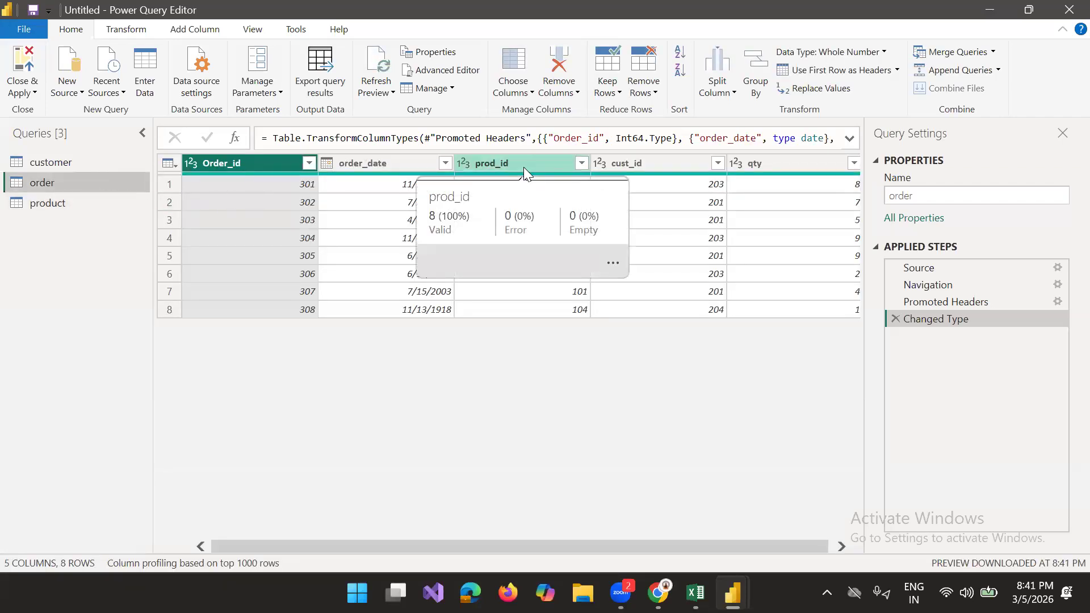
click(25, 163)
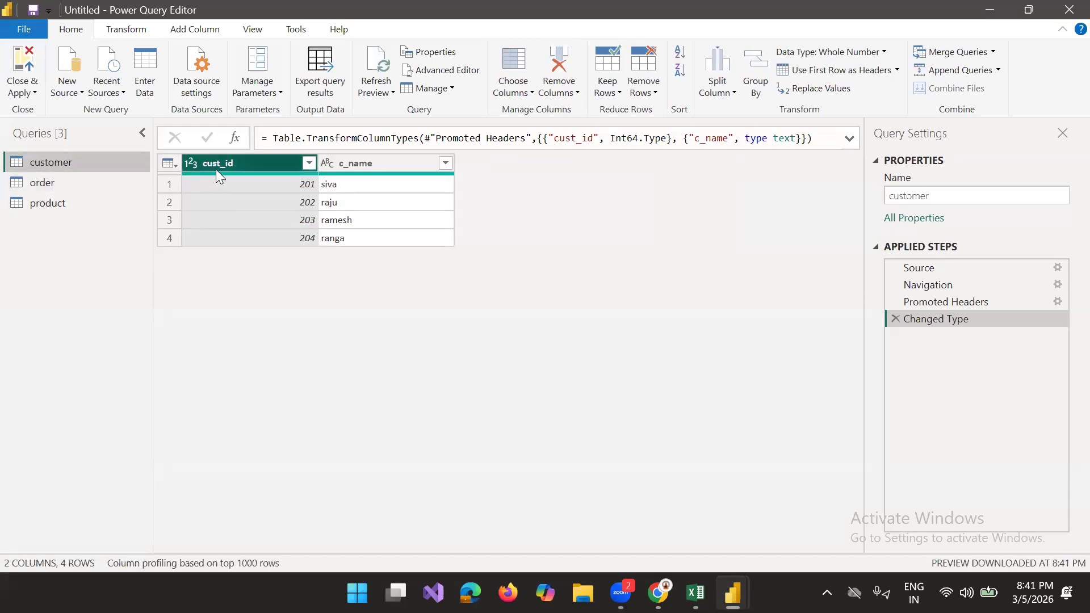
click(46, 183)
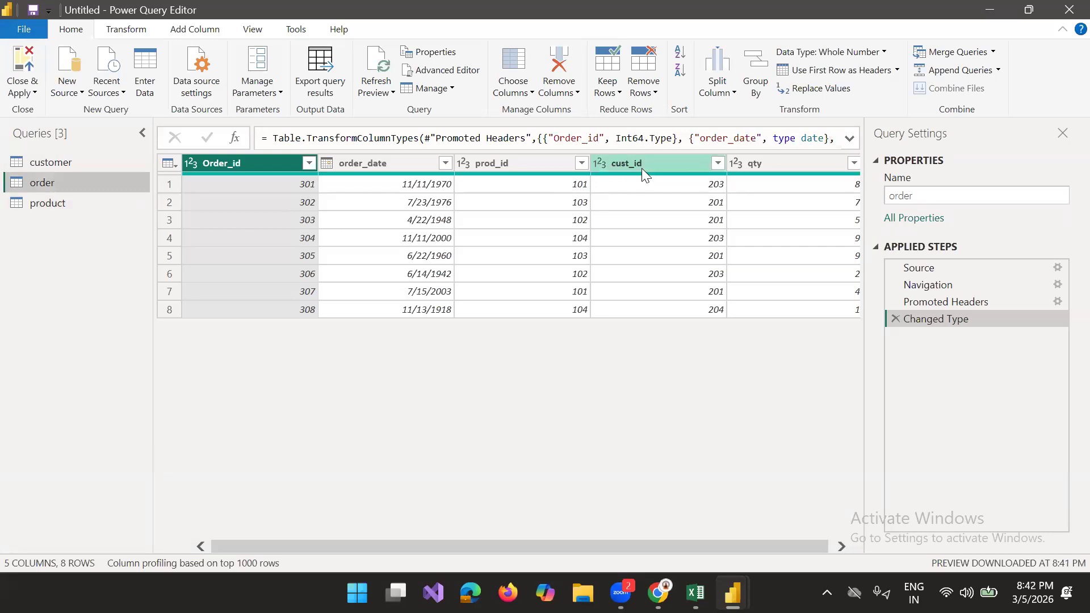
click(31, 93)
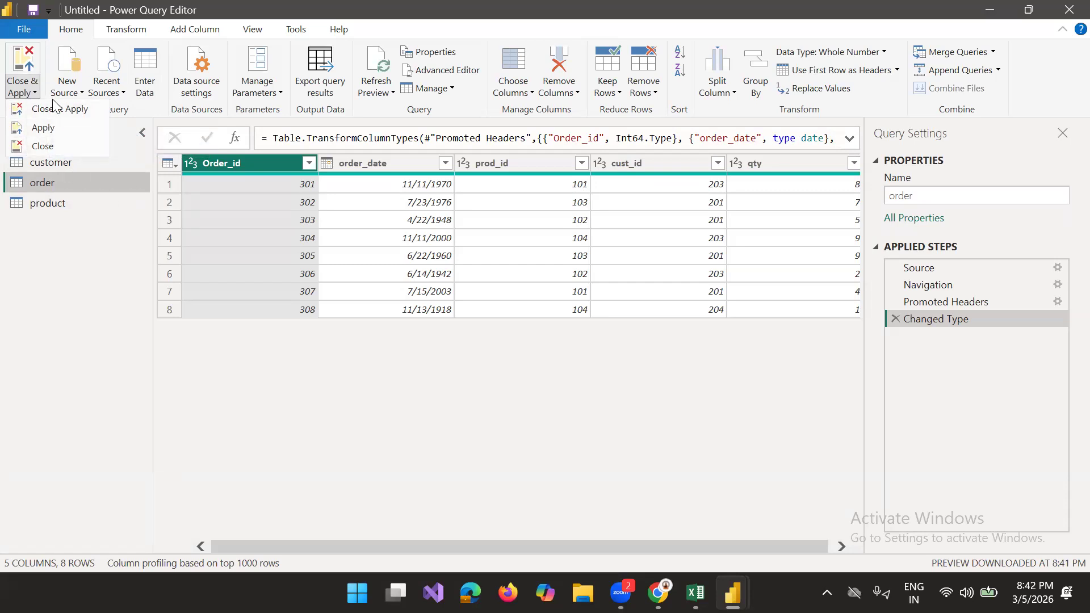
click(53, 107)
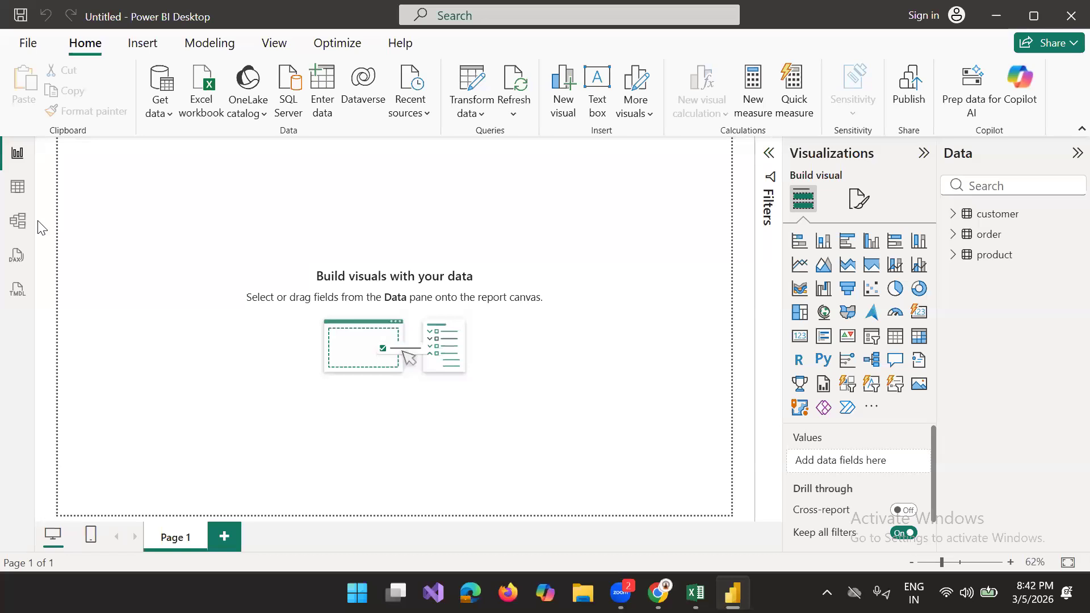
Step: Open the model view and spread out the tables, with product below and customer farther from order
click(20, 193)
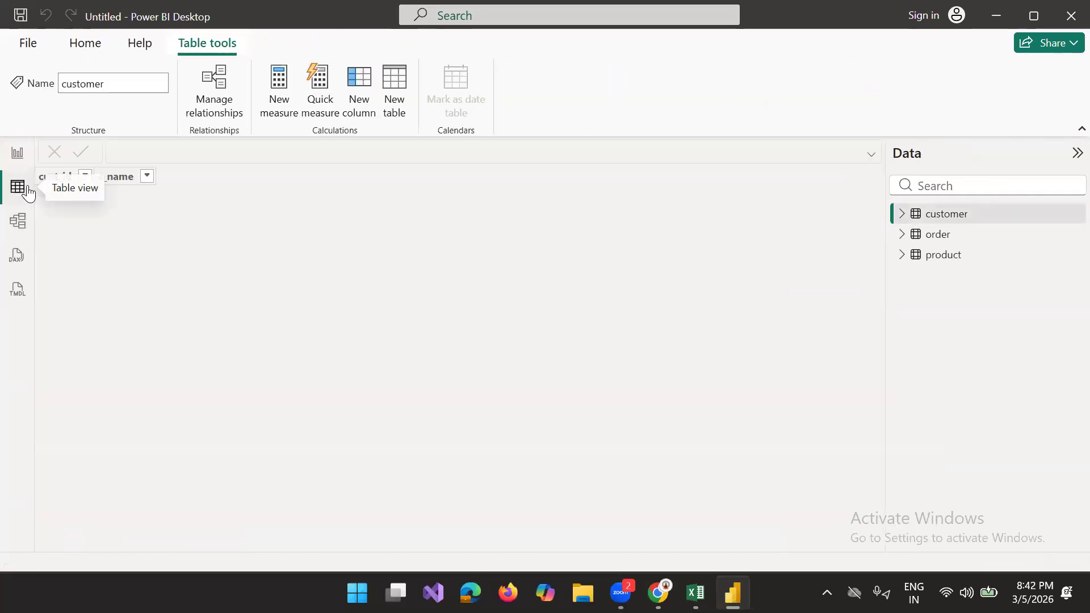
click(16, 227)
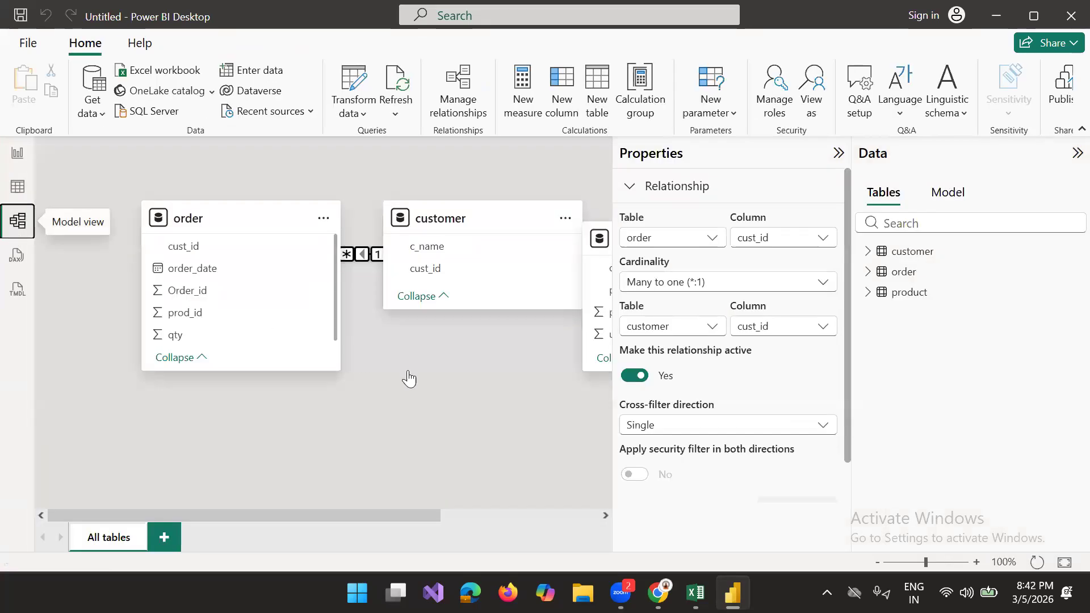
click(839, 154)
drag(655, 239, 425, 384)
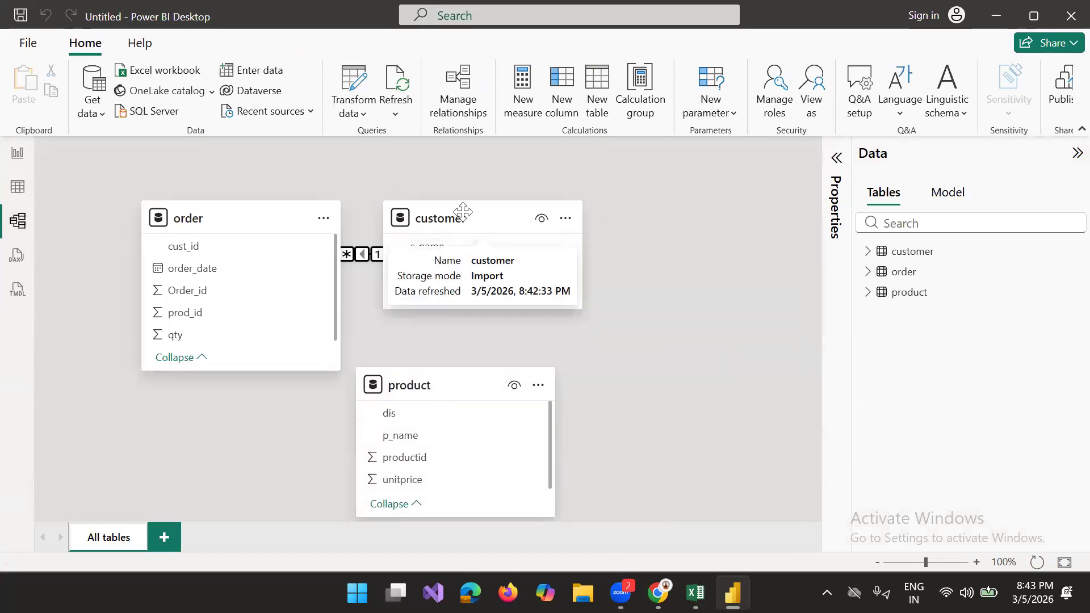
drag(463, 211, 580, 210)
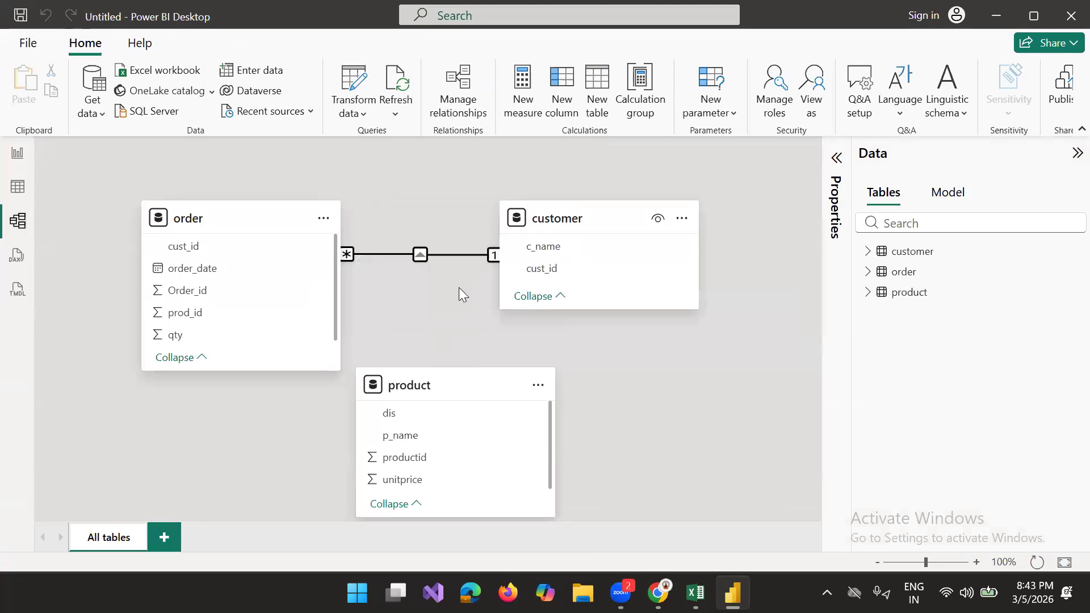
drag(238, 218, 199, 149)
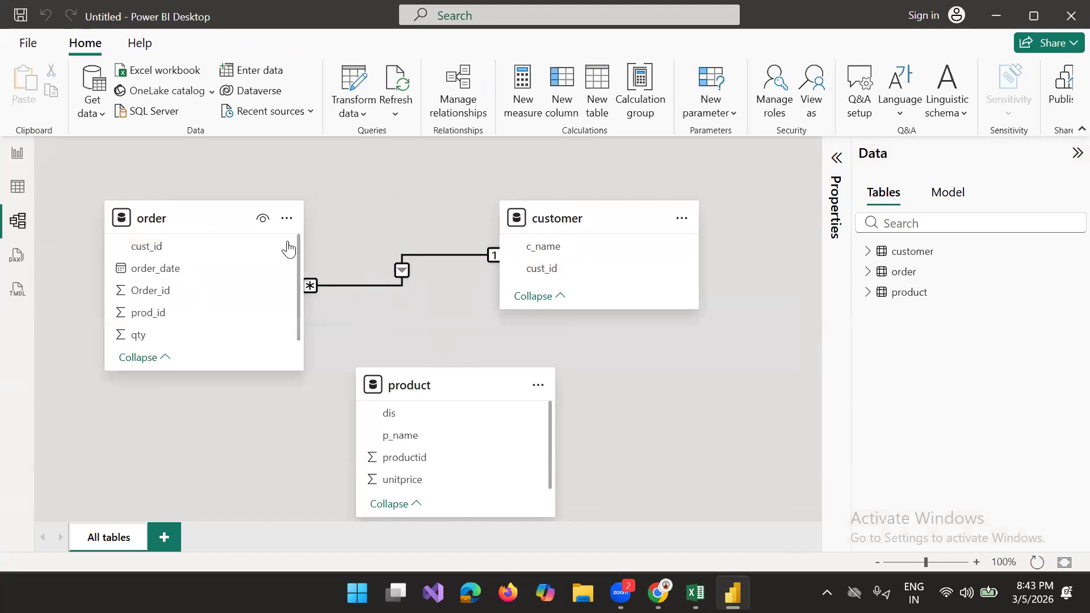
Step: Move the product table up and across so it sits just below the customer table
click(393, 287)
mouse_move(452, 391)
drag(452, 391, 536, 357)
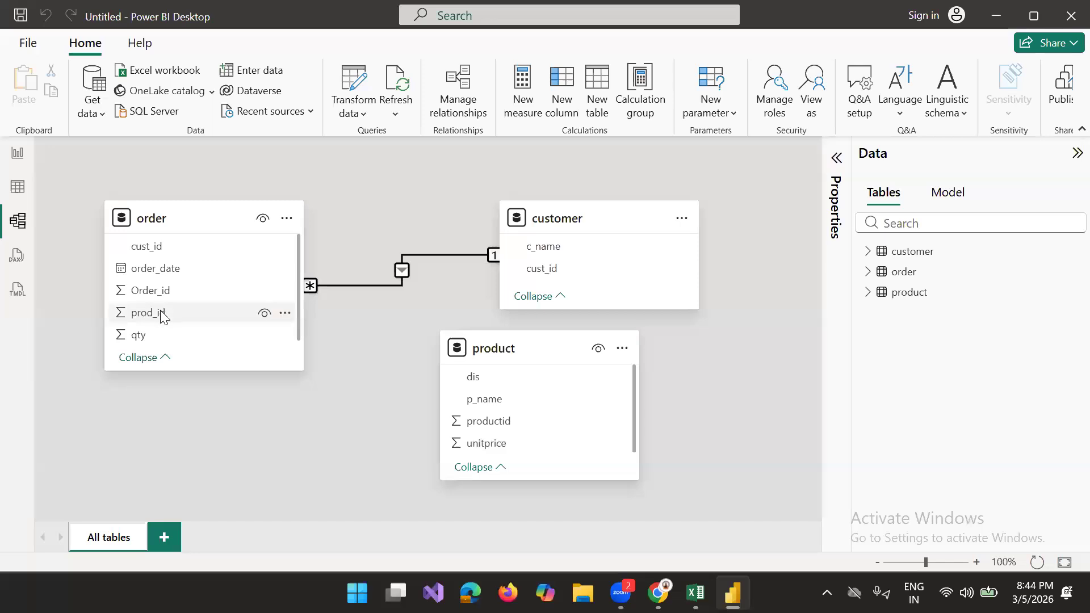
Step: Try a many-to-one relationship from order prod_id to product productid drawn directly in the diagram, and delete it
drag(162, 316, 514, 416)
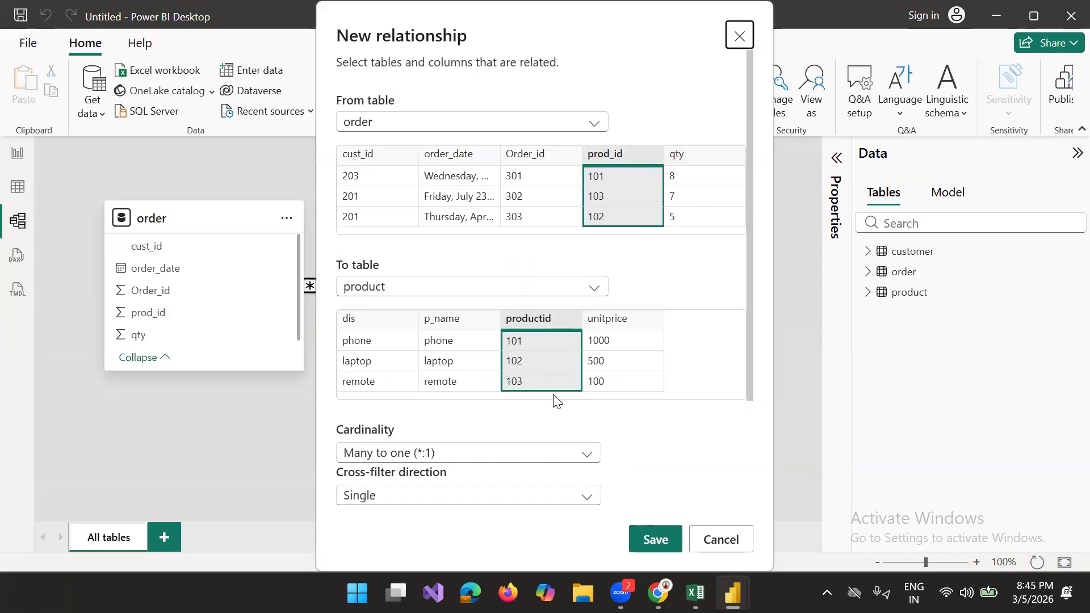
click(656, 541)
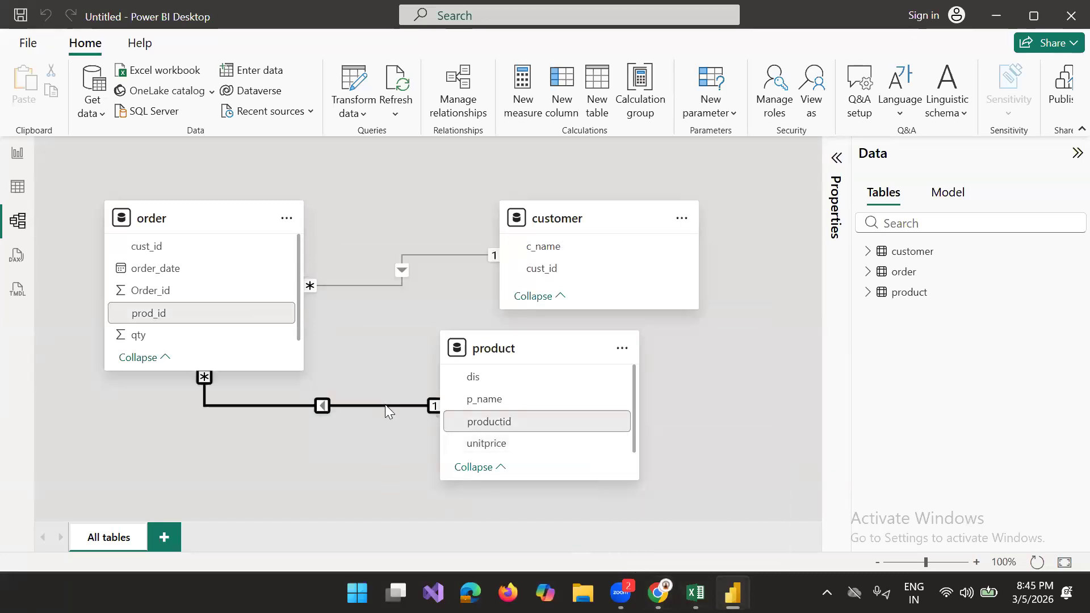
key(Delete)
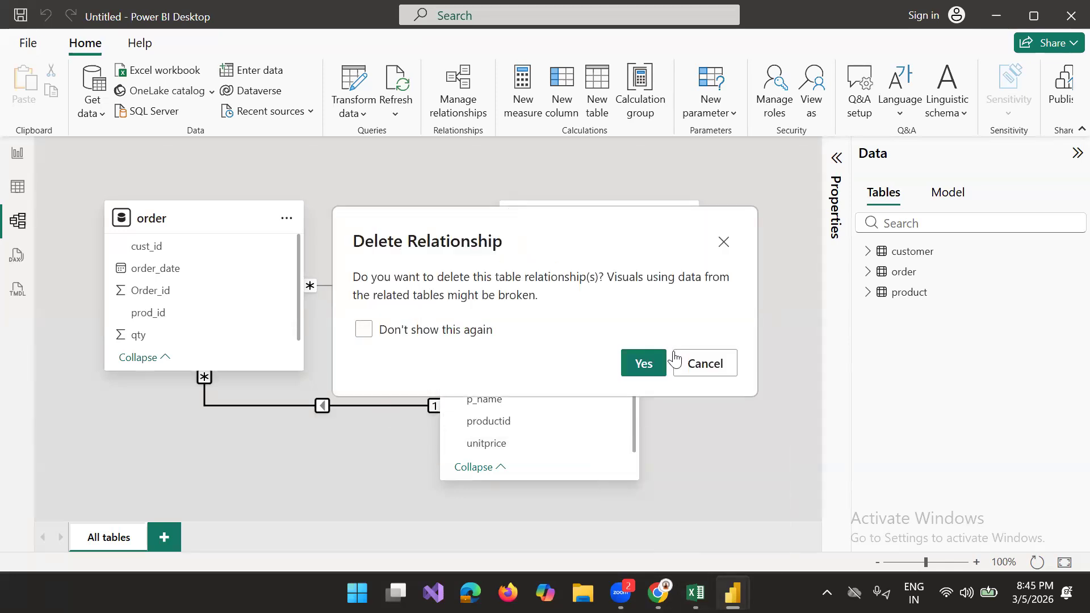
click(655, 363)
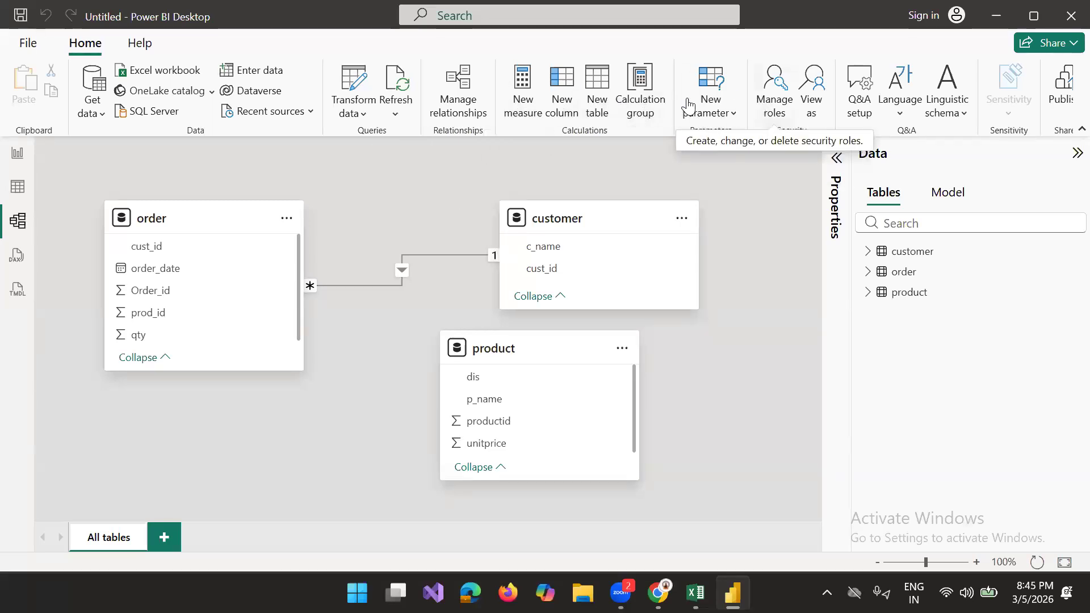
Step: Define a new relationship through Manage relationships from the order table's prod_id column to the product table's productid column
click(459, 86)
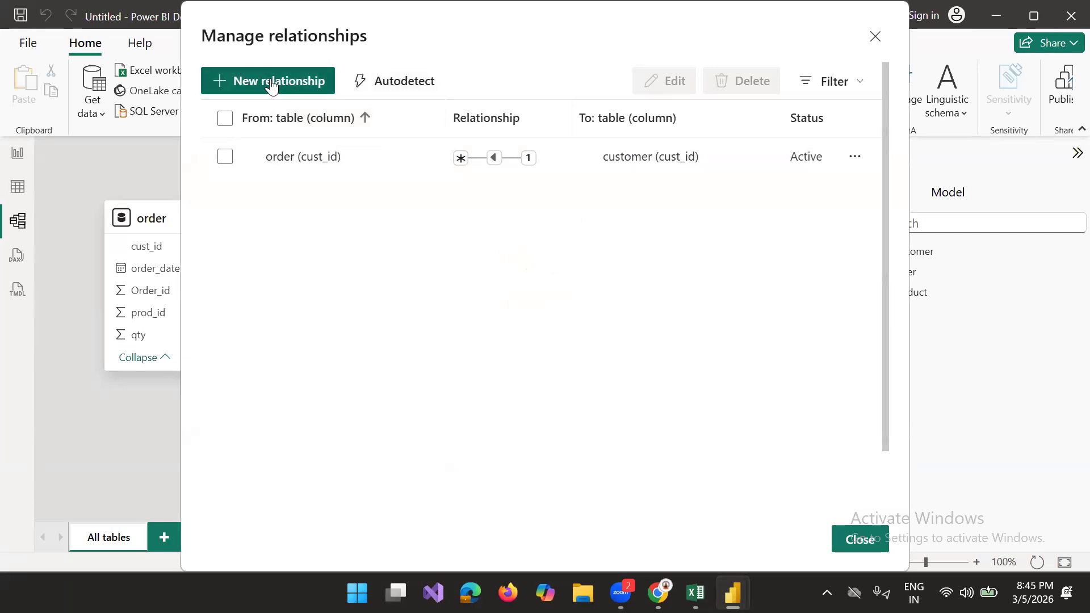
key(Escape)
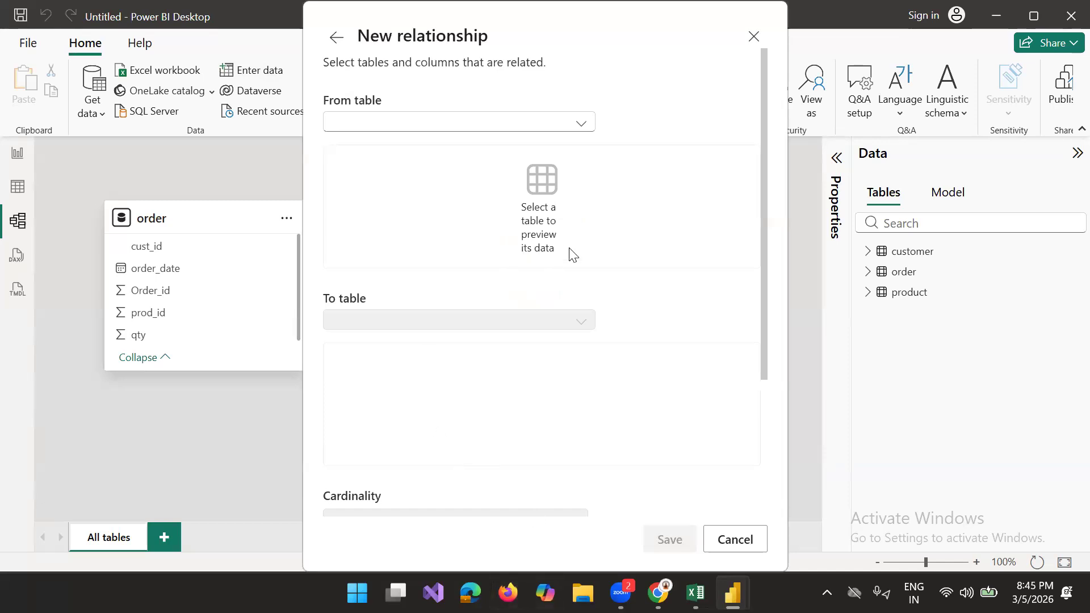
click(569, 130)
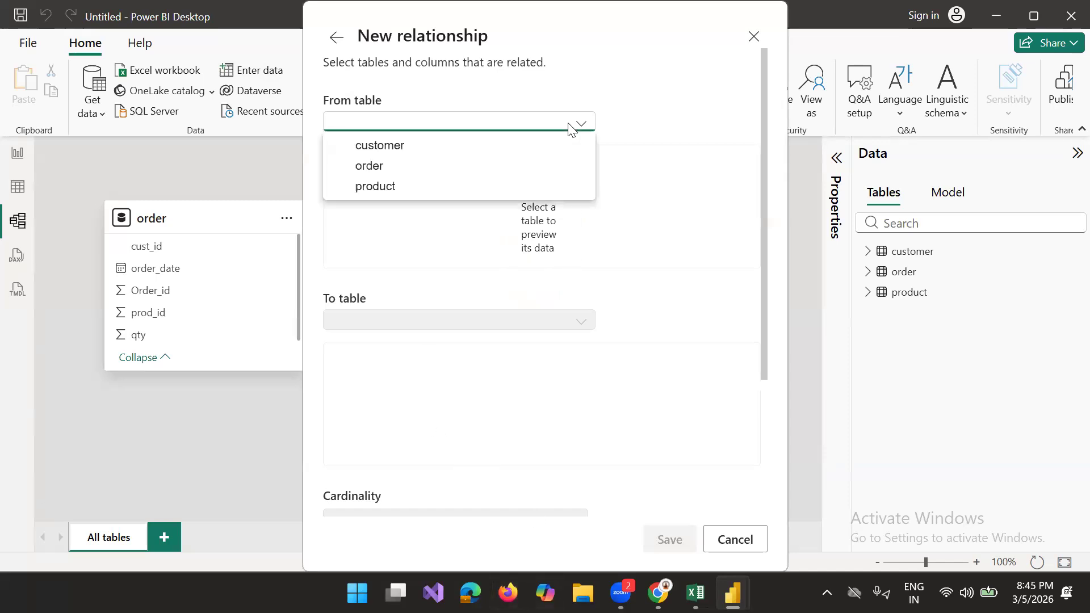
click(396, 168)
click(489, 287)
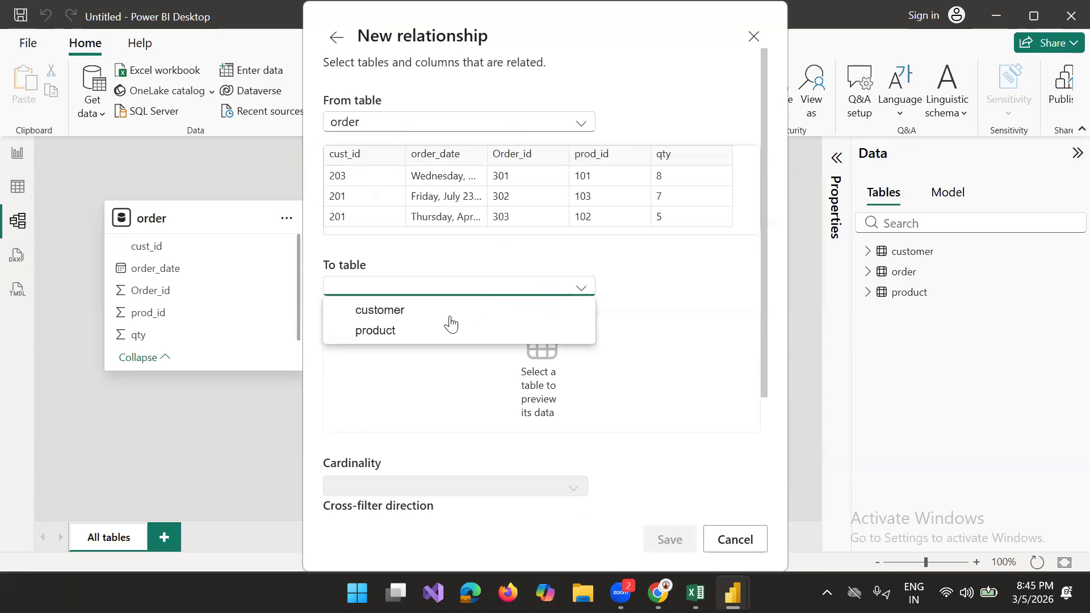
click(386, 336)
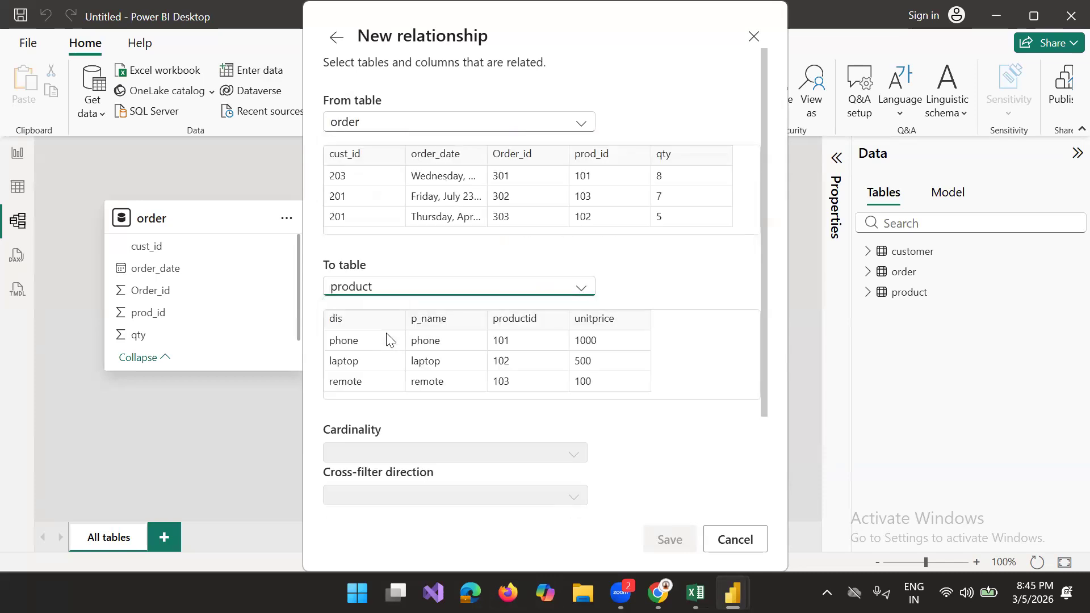
click(609, 148)
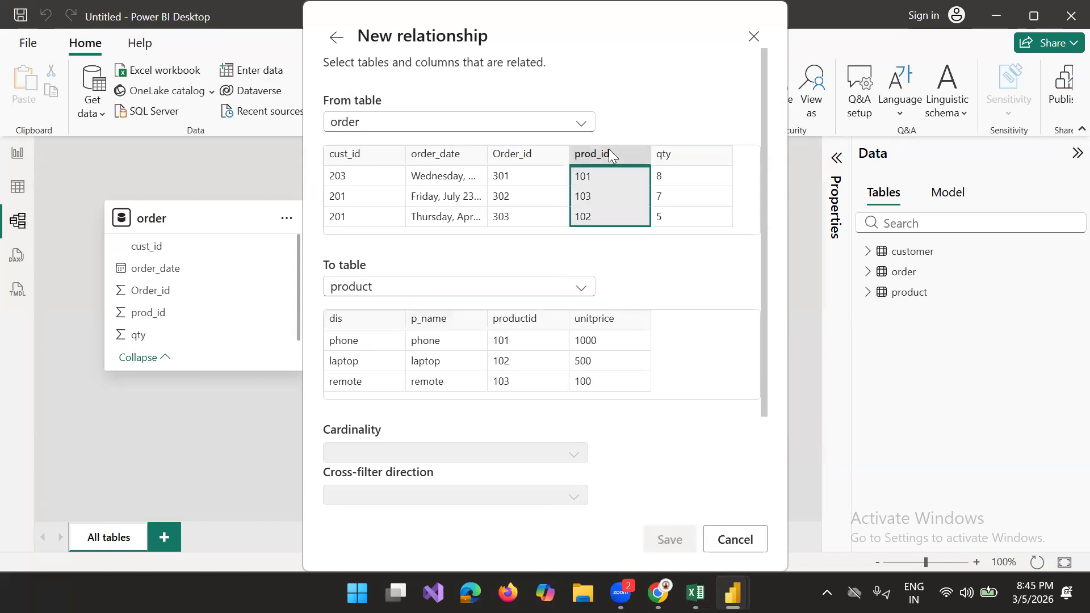
click(527, 315)
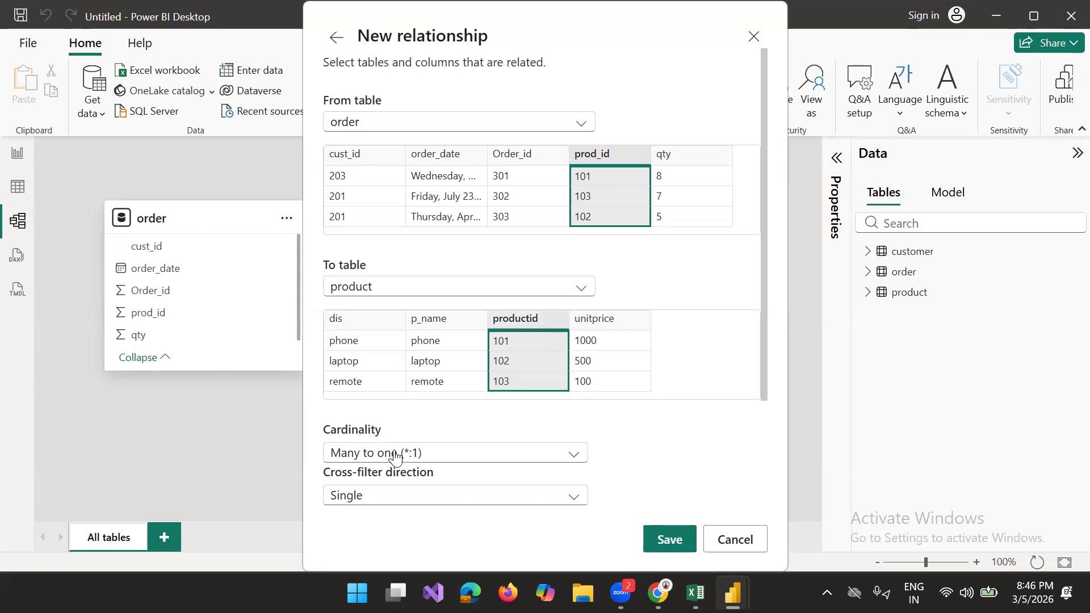
Step: Review the cardinality and cross-filter choices, and save the relationship as Many to one (*:1) with Single direction
click(529, 463)
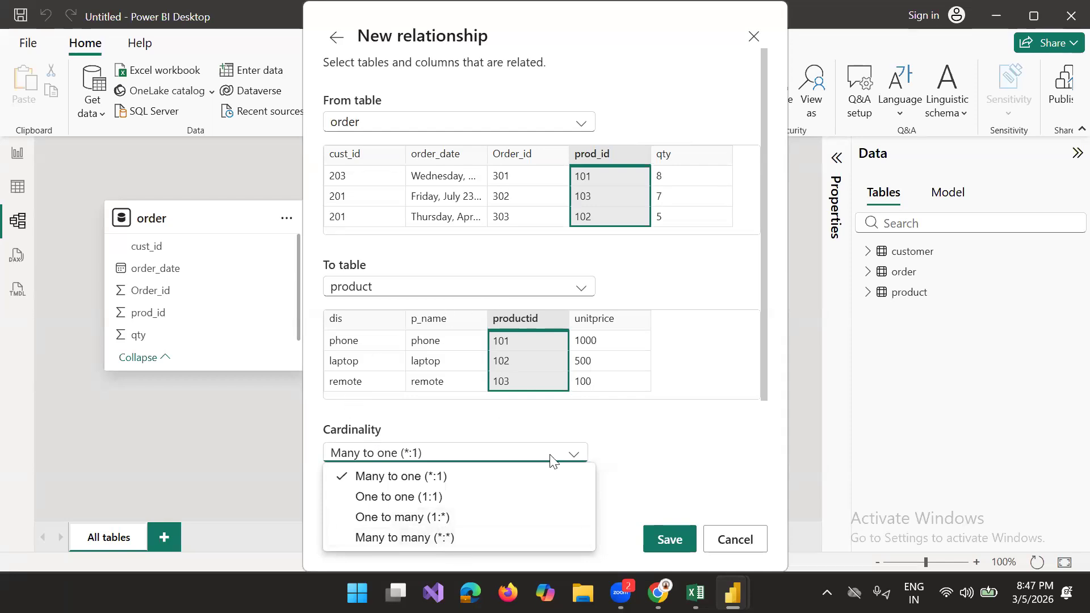
click(669, 463)
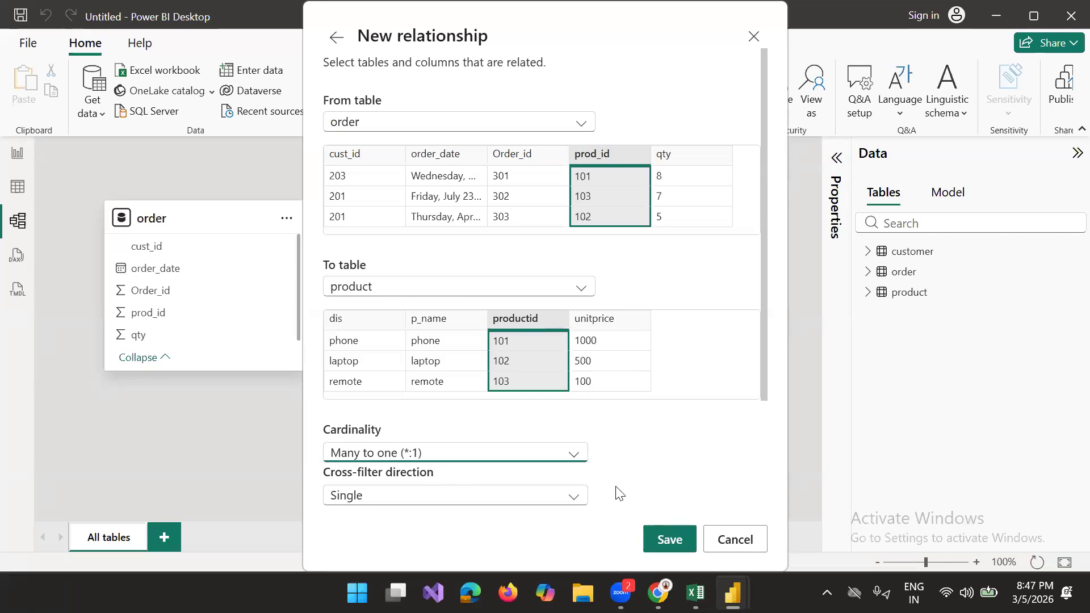
click(577, 499)
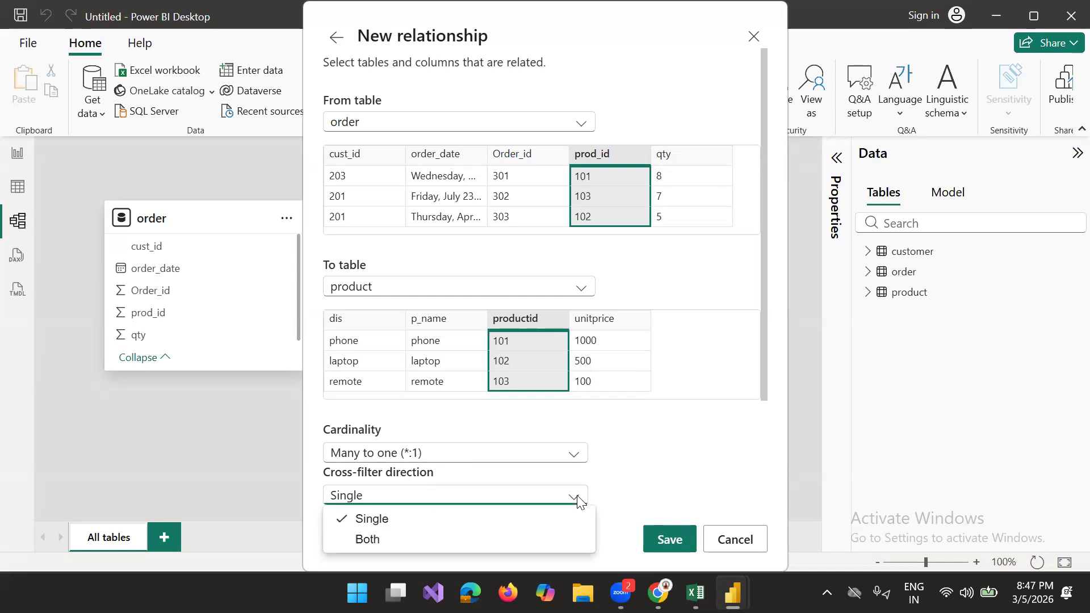
click(690, 430)
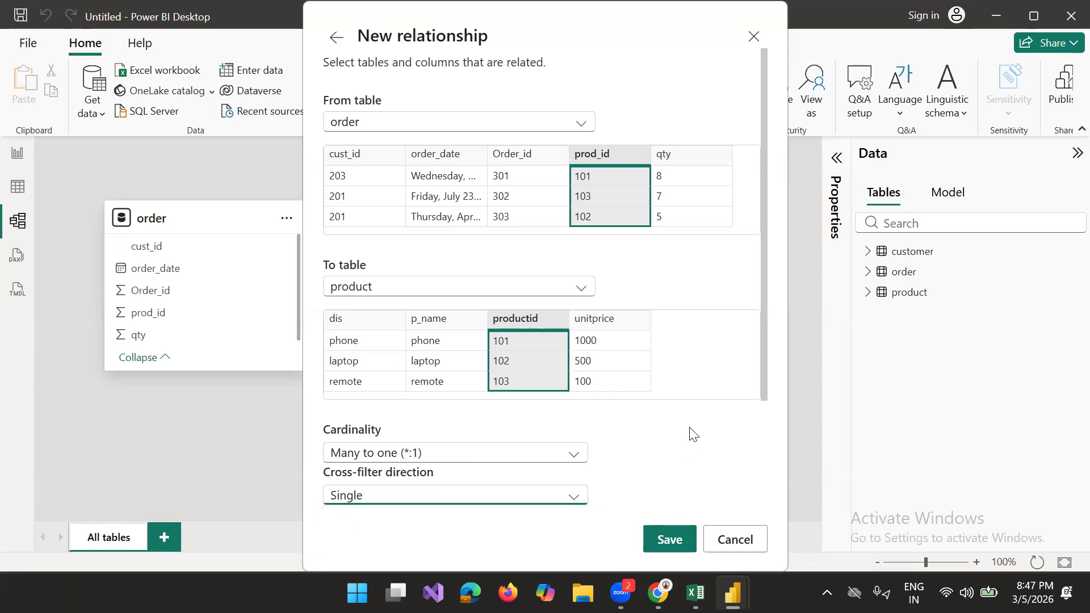
click(658, 539)
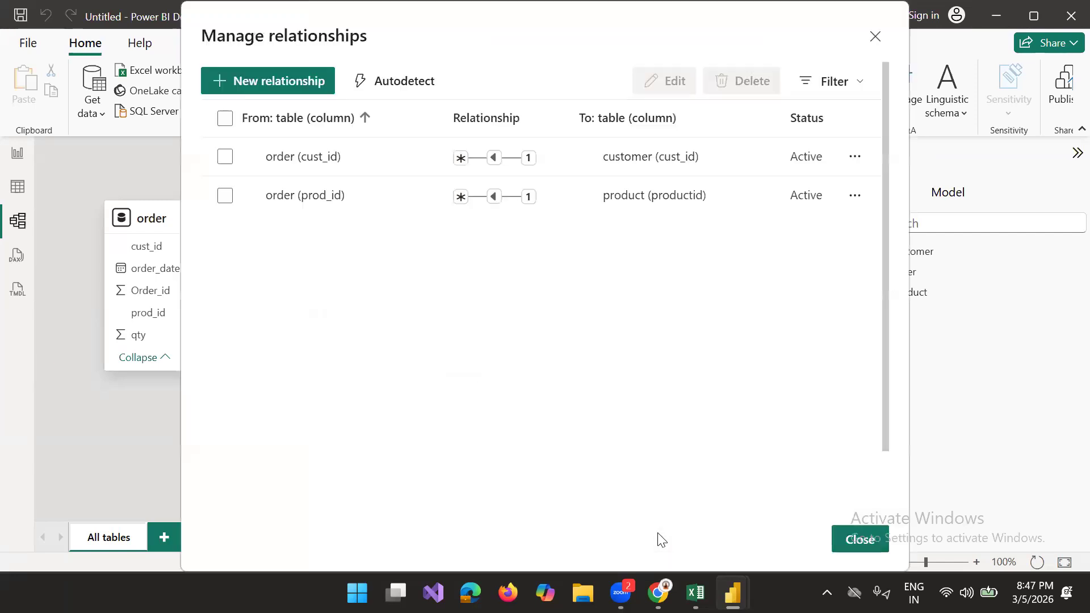
click(866, 541)
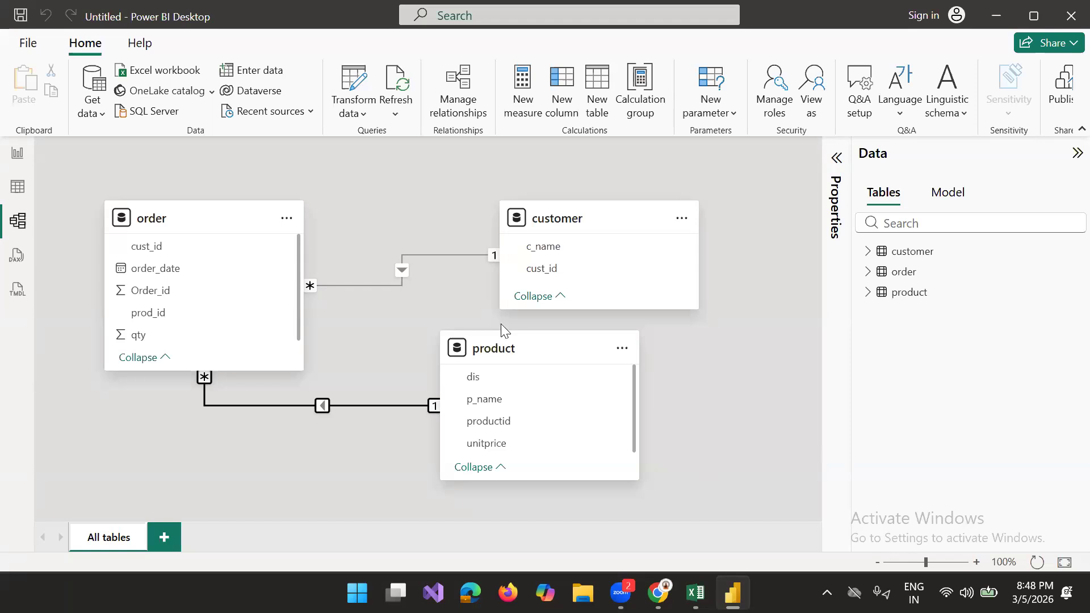
Step: Rearrange the model diagram with product on the left, order in the middle and customer on the right
drag(530, 348, 110, 383)
drag(184, 213, 450, 346)
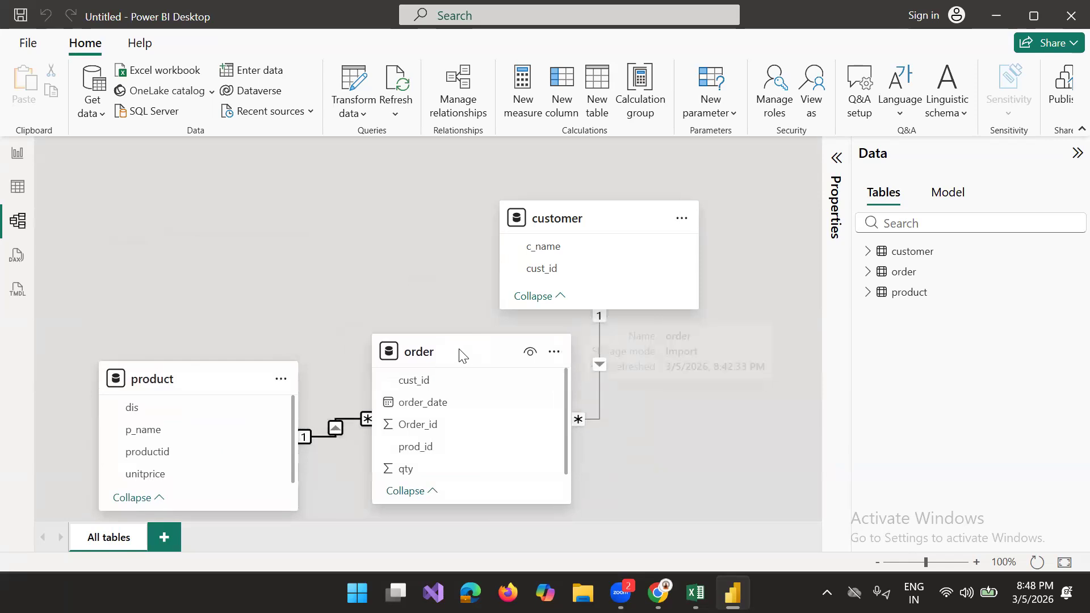
drag(618, 258, 734, 357)
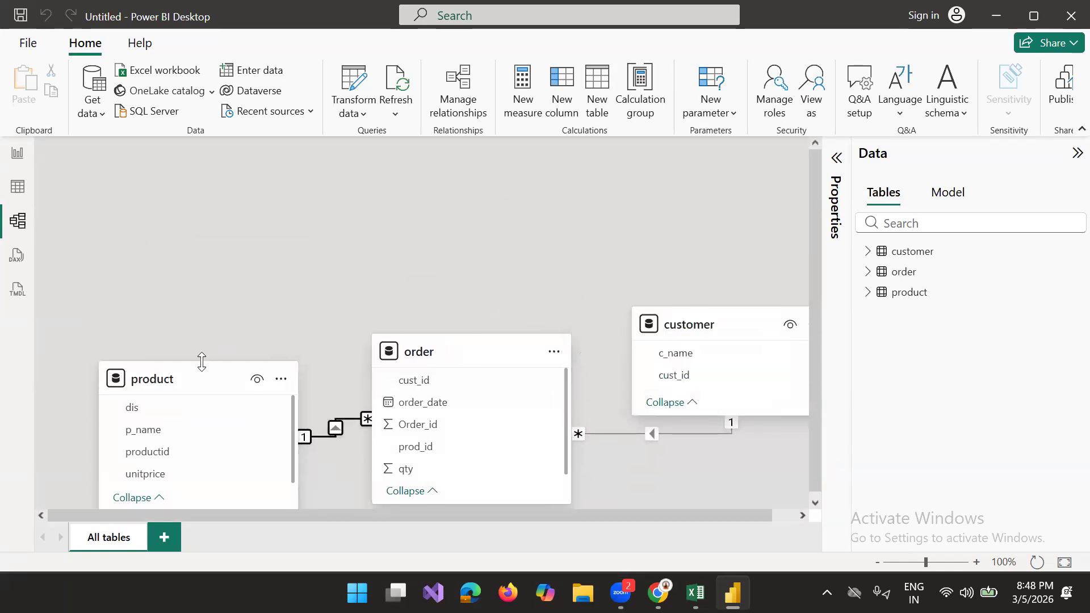
Step: Enlarge the product table card to show all its fields, and move order up between product and customer
drag(201, 360, 202, 209)
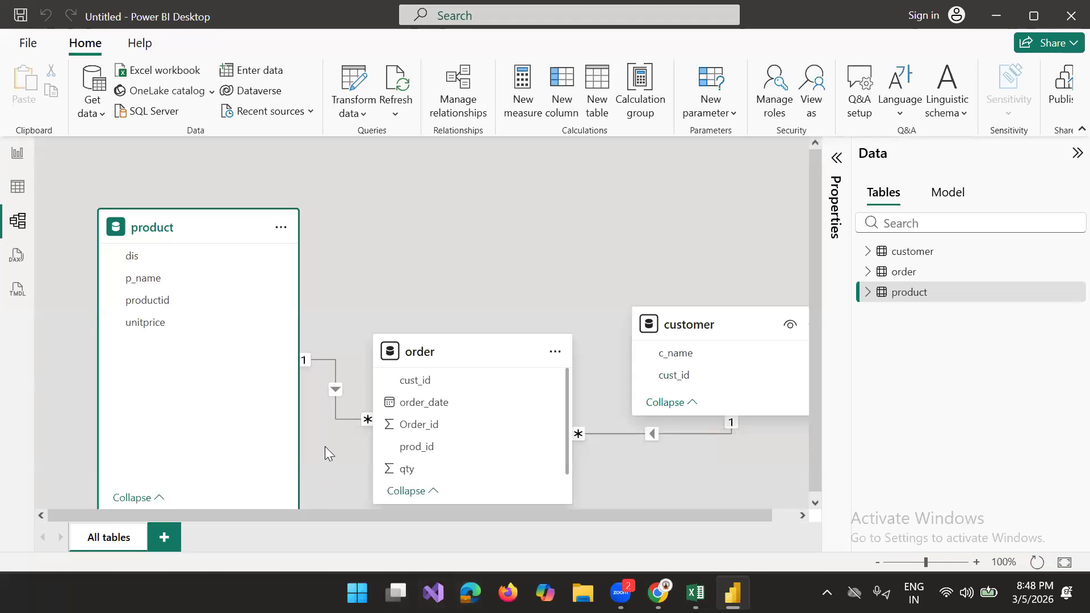
click(139, 497)
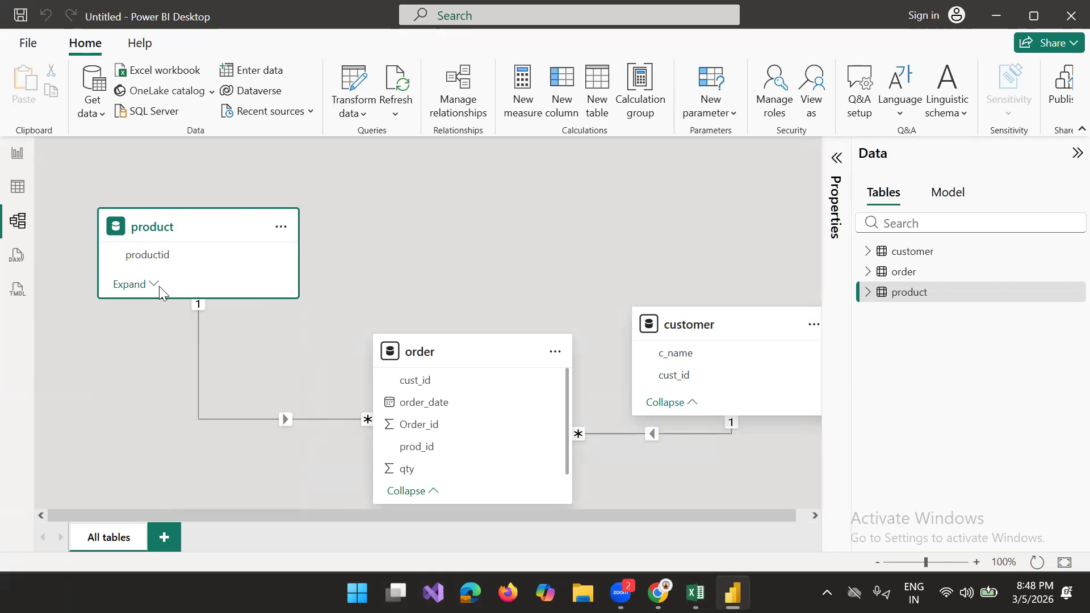
click(153, 284)
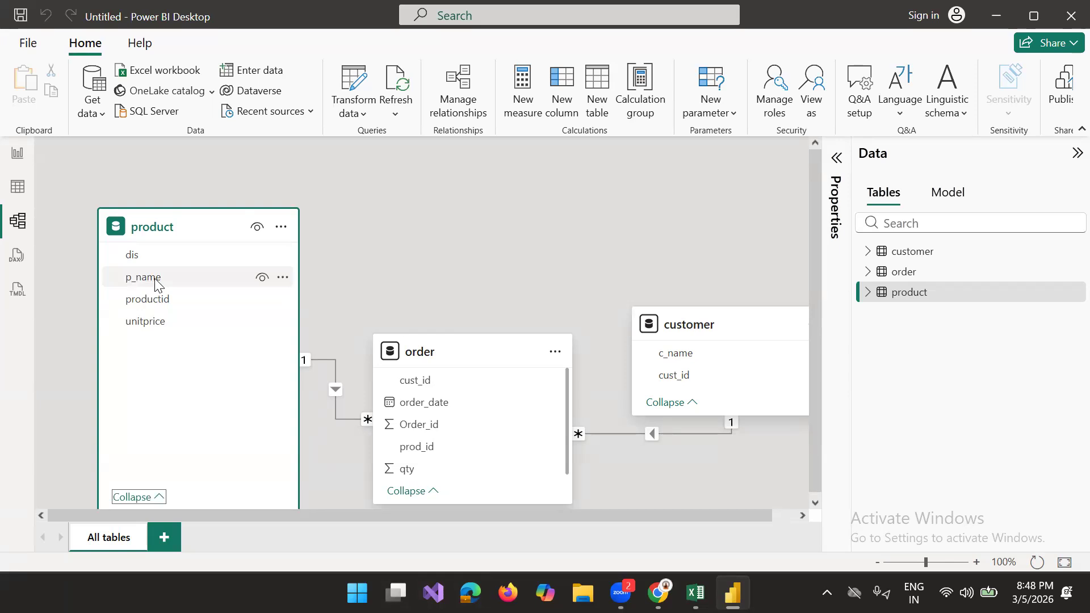
click(507, 352)
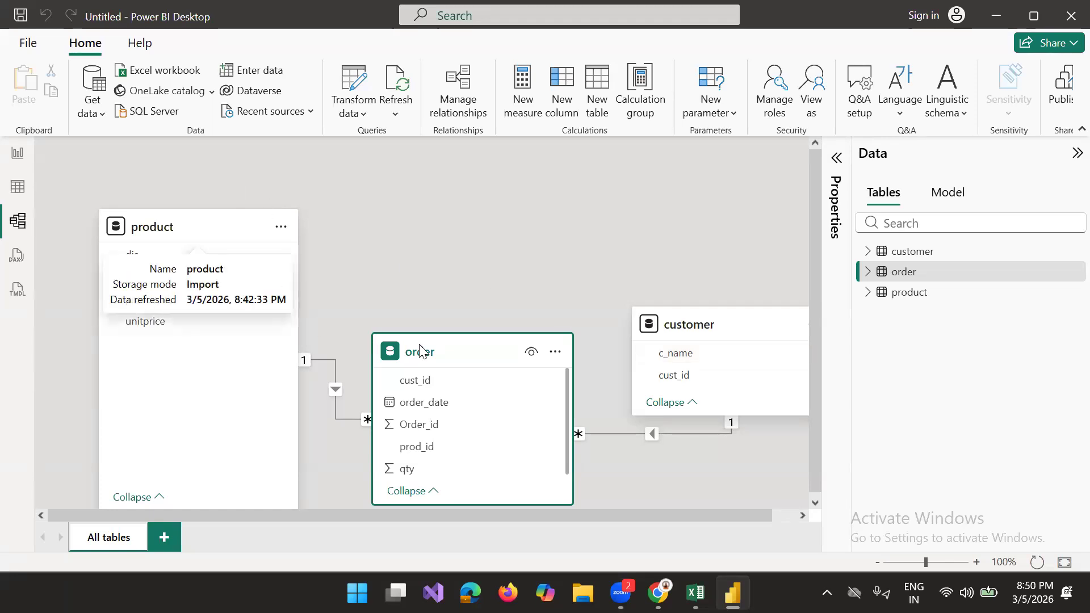
drag(448, 353, 458, 266)
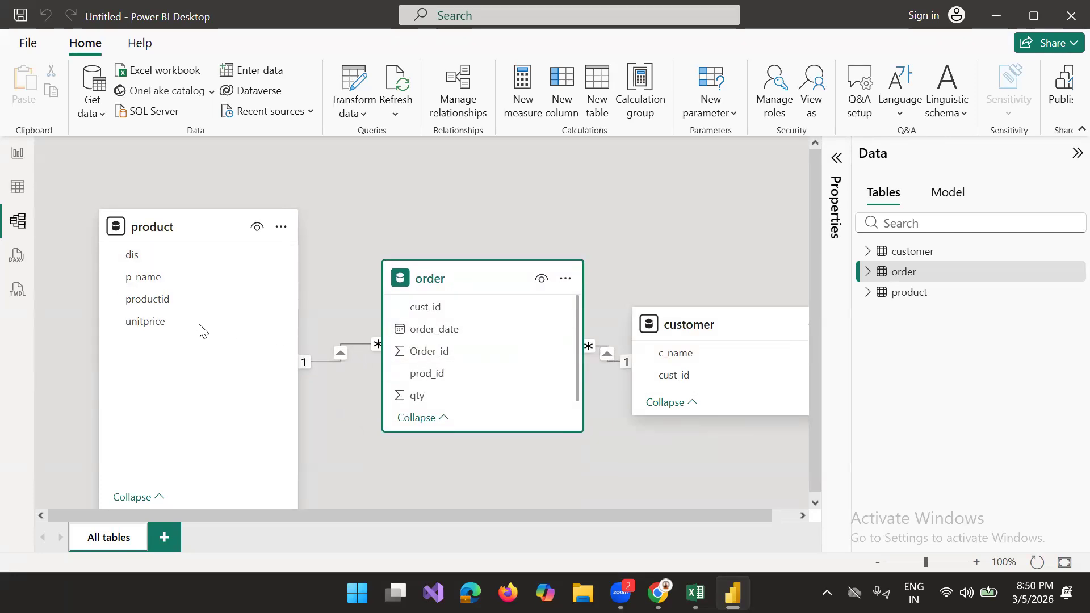
Step: Try a one-to-many relationship from product unitprice to order qty with Single cross-filter direction, and delete it
drag(162, 322, 410, 397)
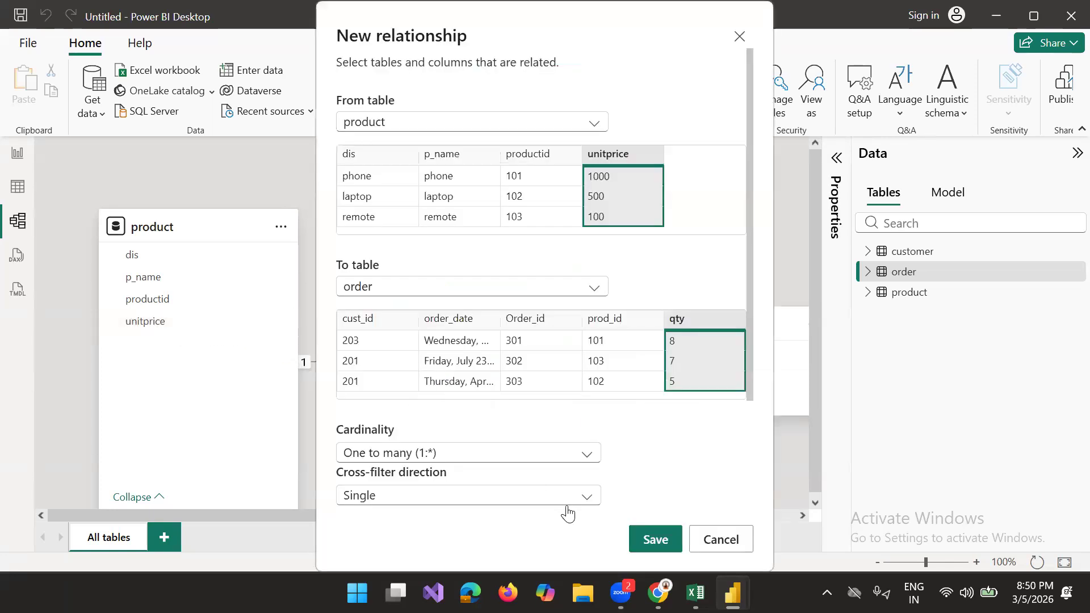
click(636, 541)
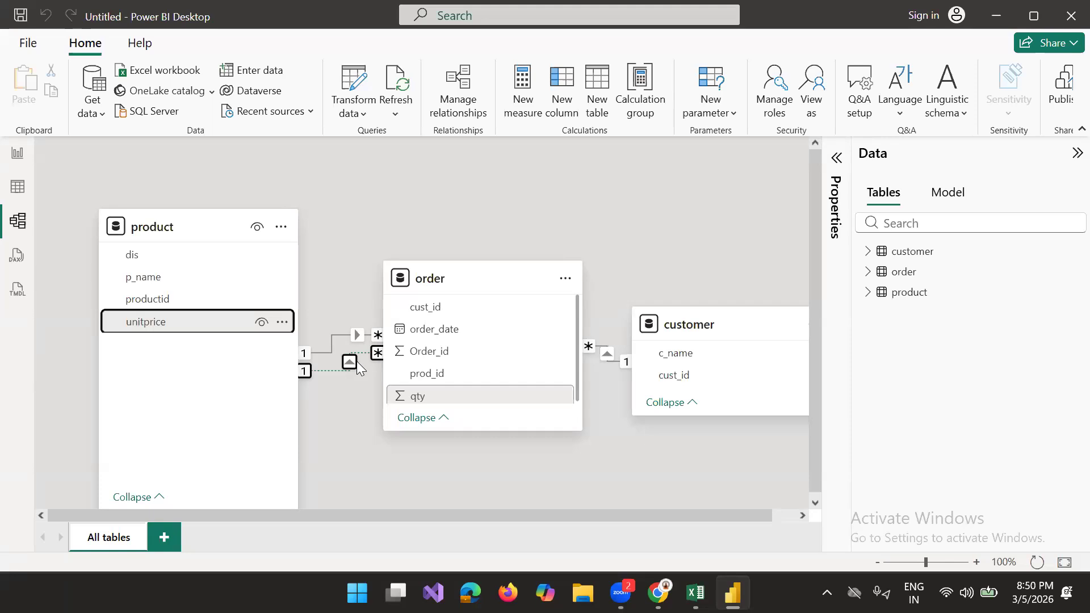
click(339, 358)
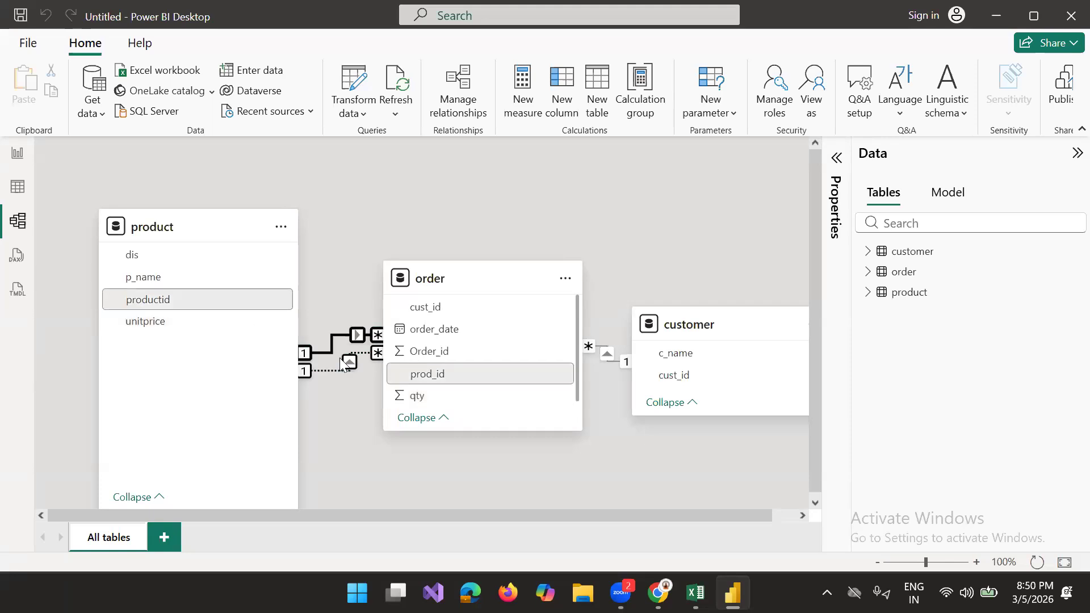
click(350, 365)
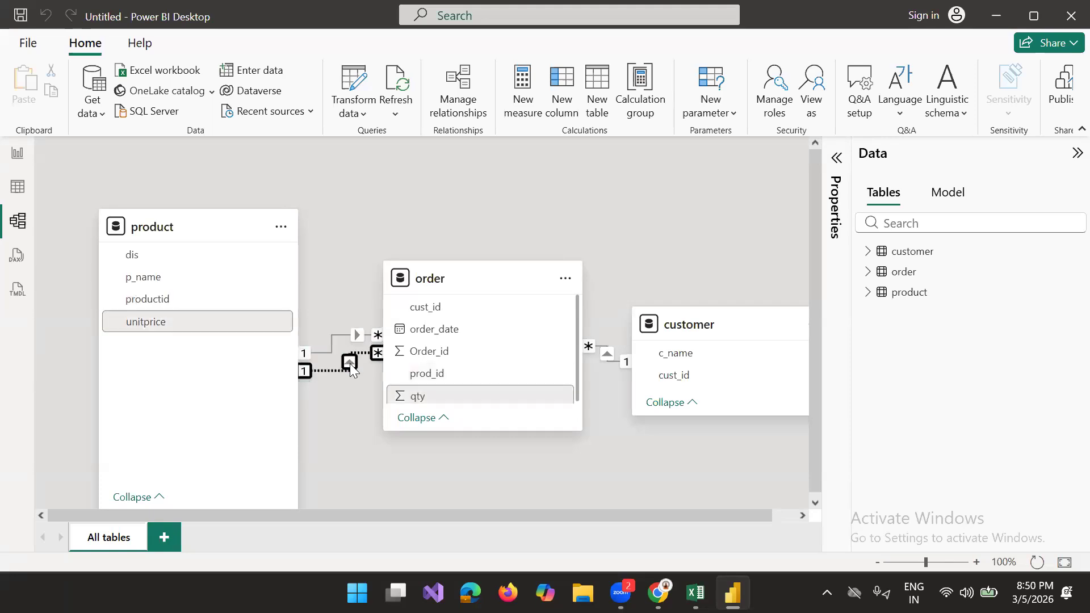
key(Delete)
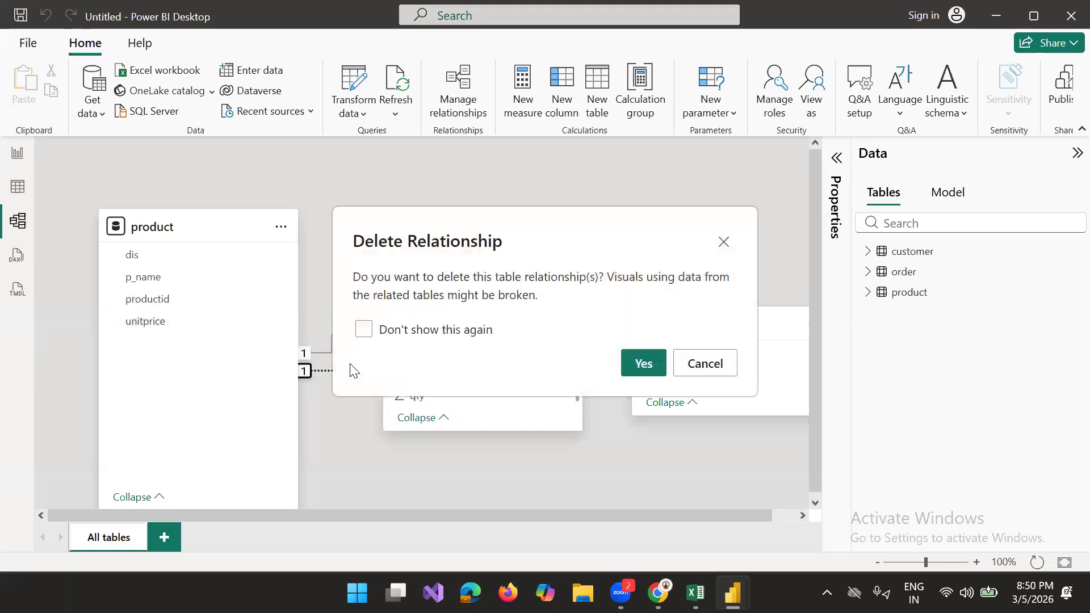
click(641, 366)
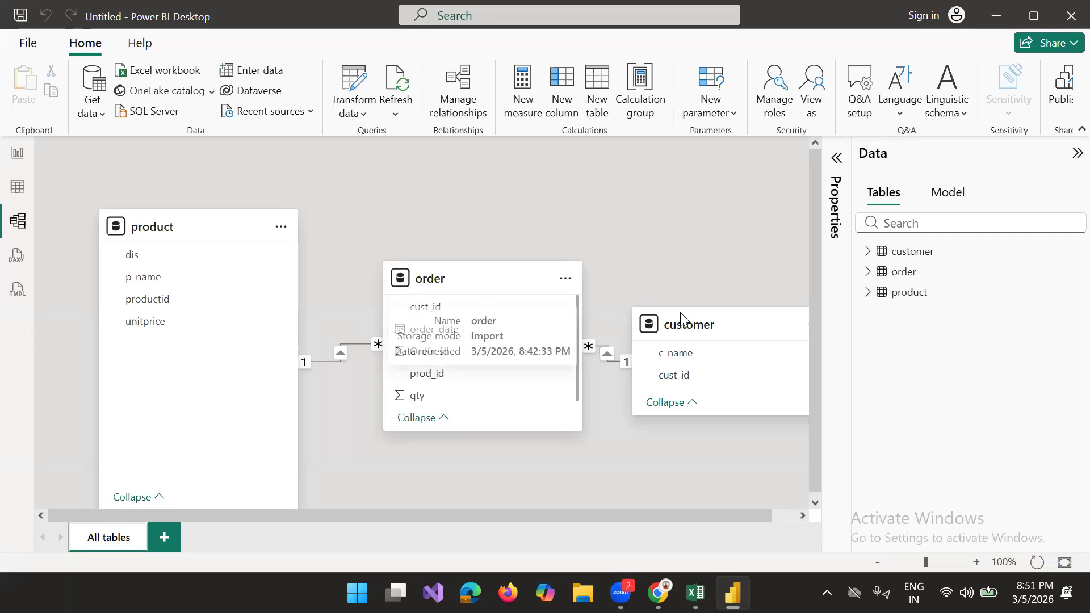
Step: Add an empty stacked bar chart to Page 1 in the report view and move it slightly inward from the page corner
click(18, 154)
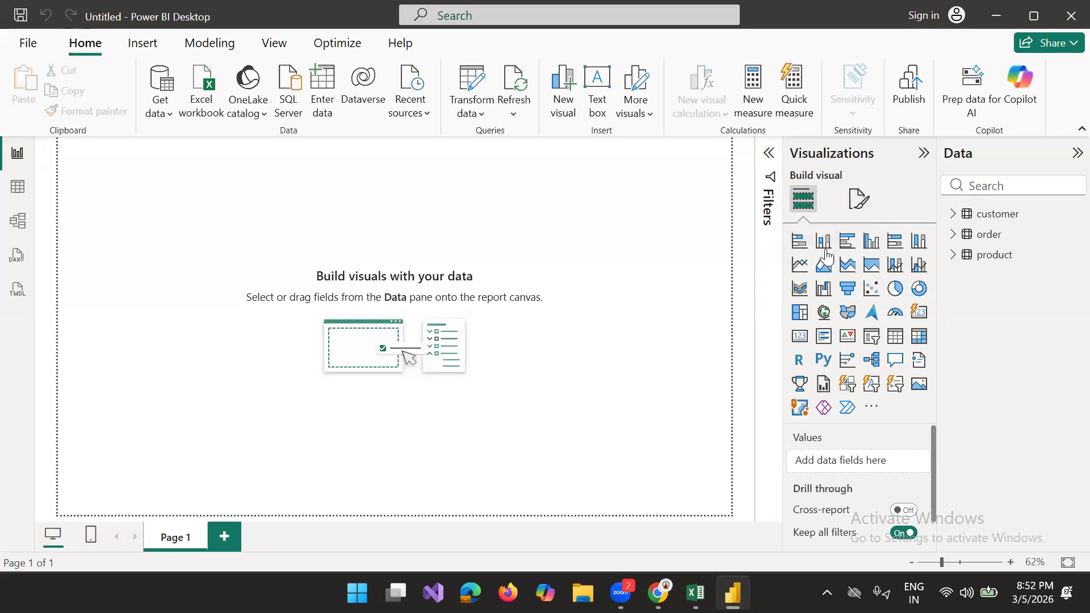
click(800, 243)
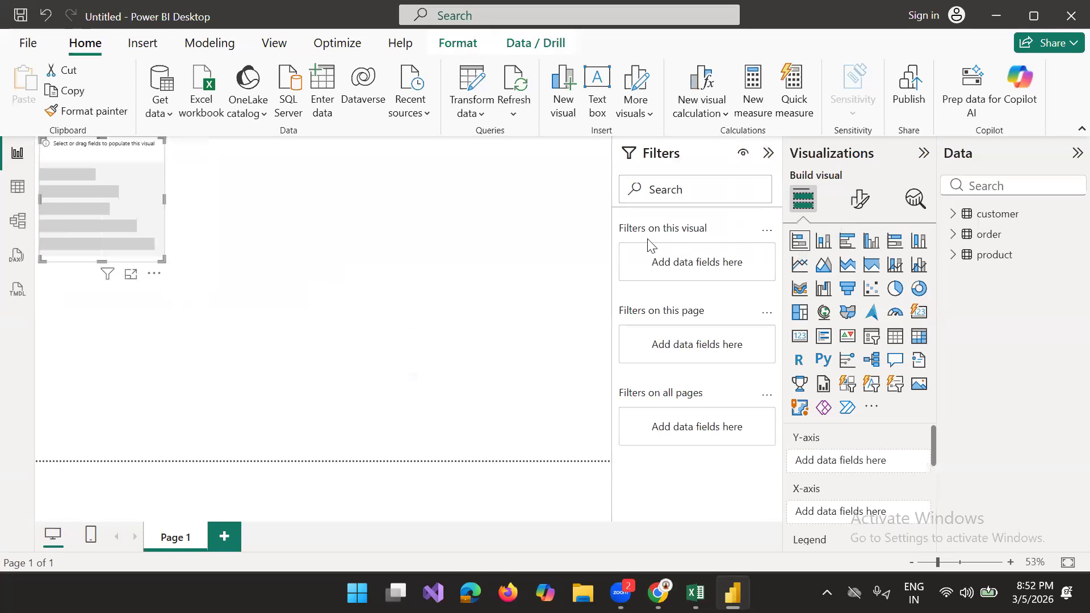
drag(157, 235, 174, 277)
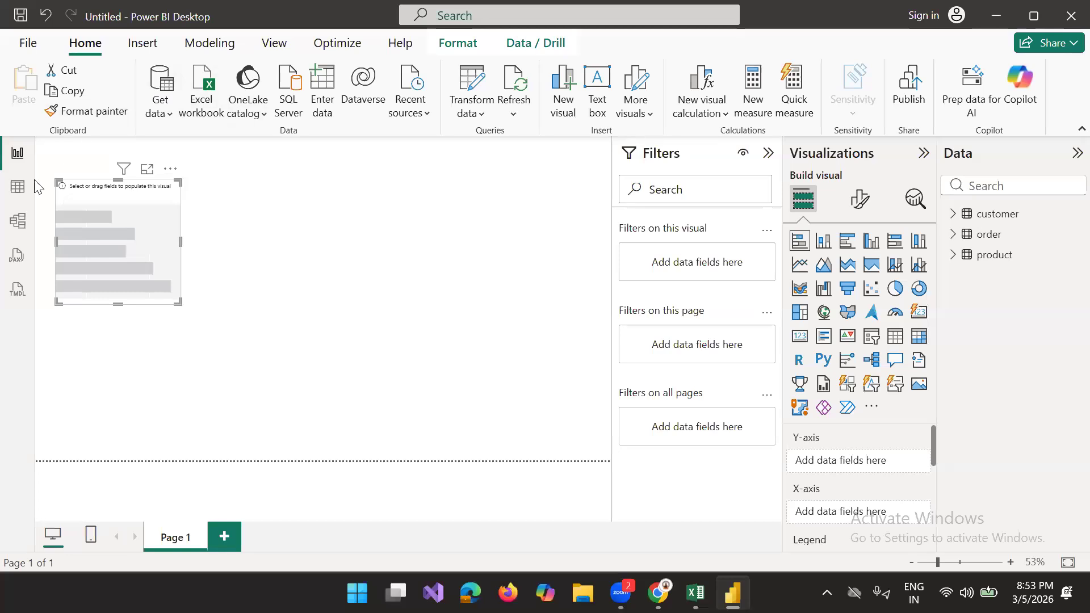
Step: Examine the rows of the customer, order and product tables in table view, and return to the report view
click(17, 189)
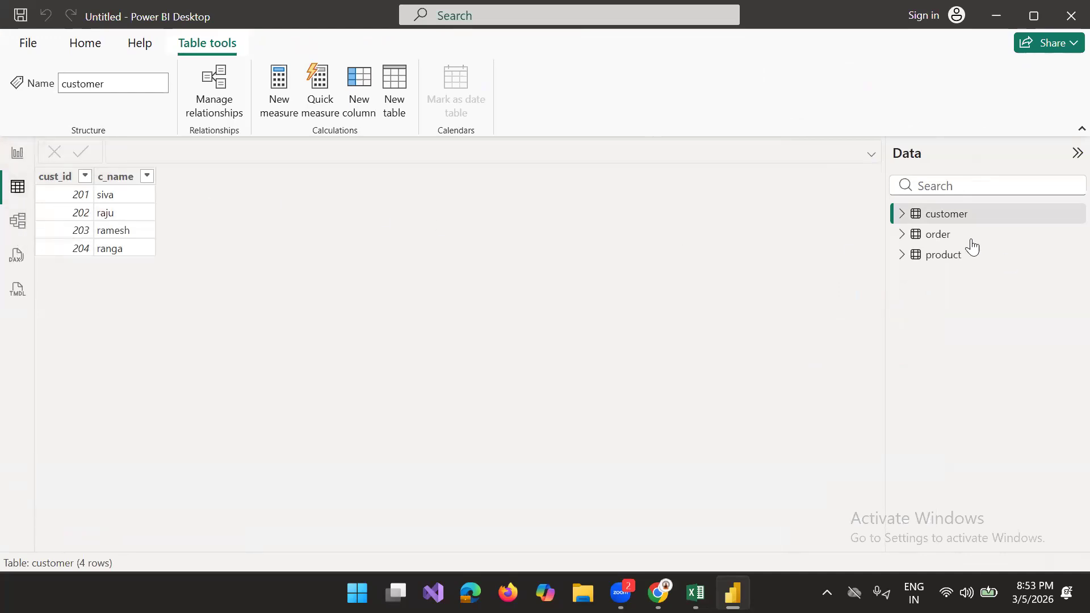
click(950, 242)
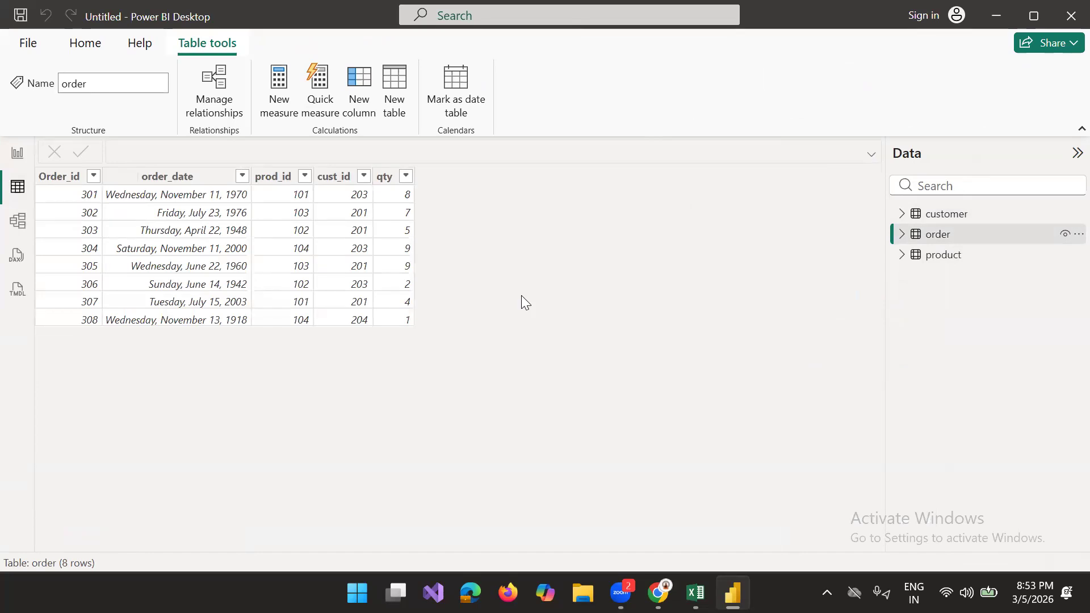
click(957, 263)
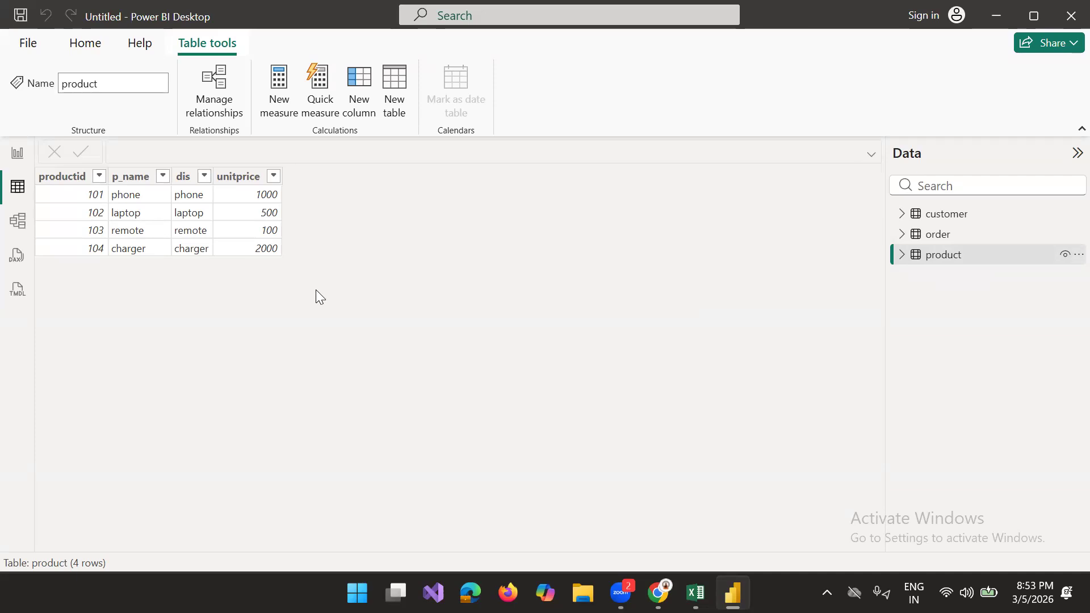
click(17, 160)
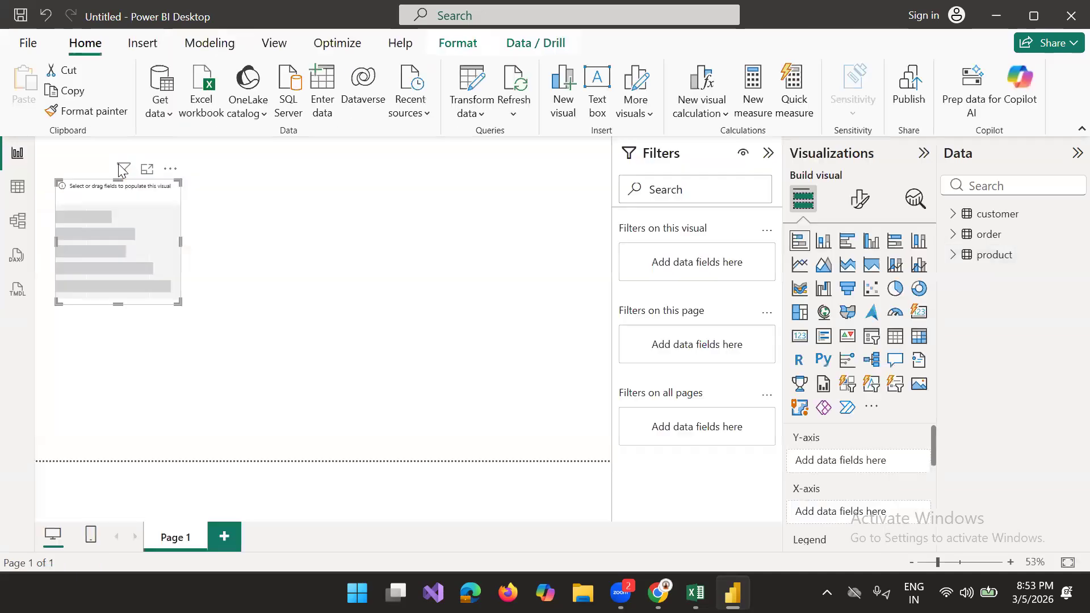
Step: In Power Query Editor, merge the product query into order by matching prod_id to productid with a Left Outer join
click(479, 114)
click(500, 139)
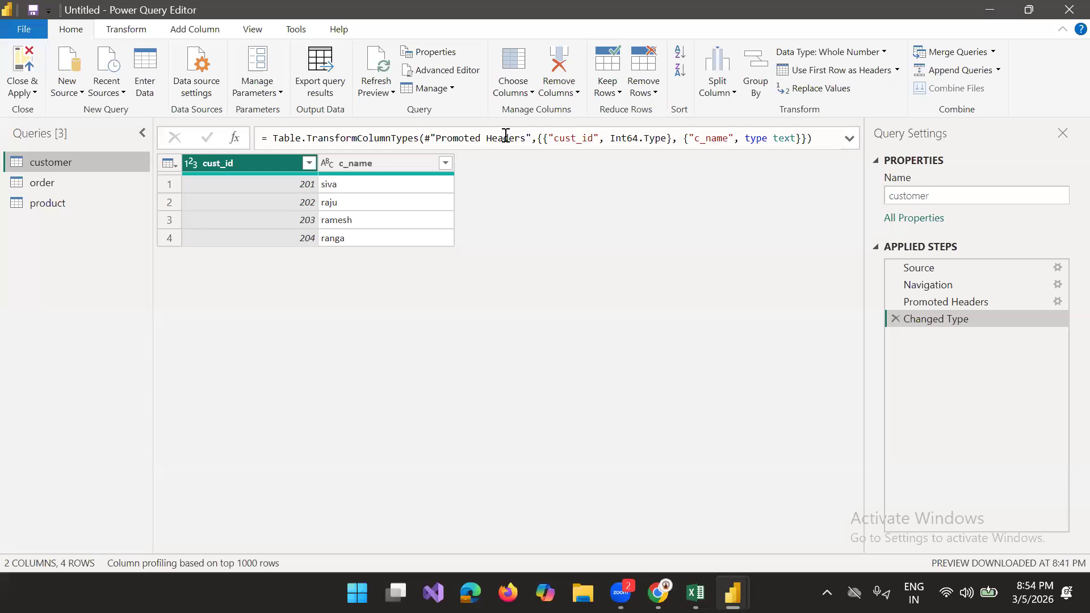
click(39, 184)
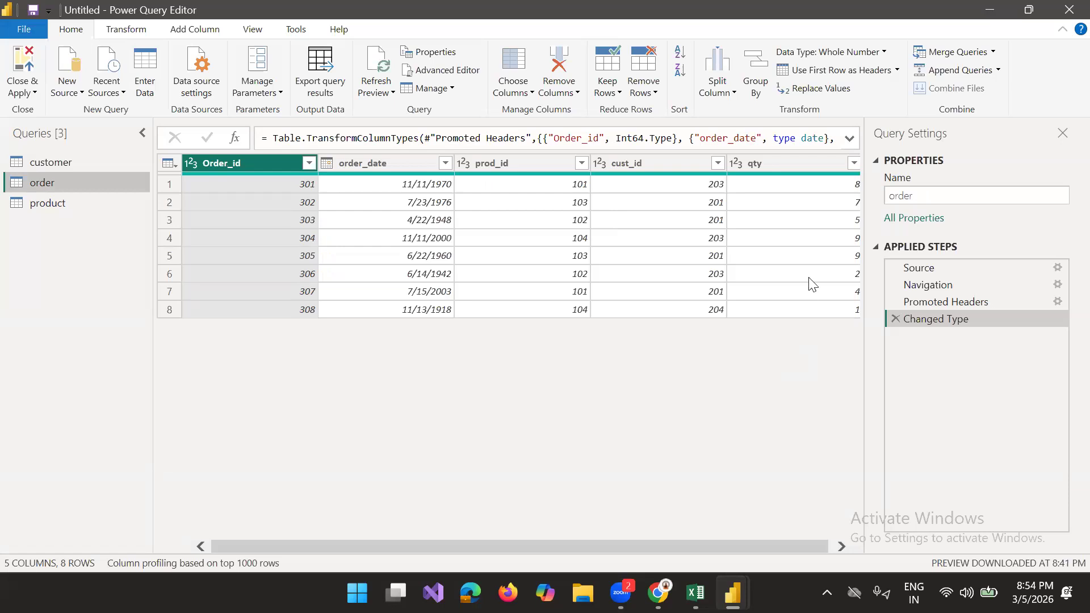
click(993, 52)
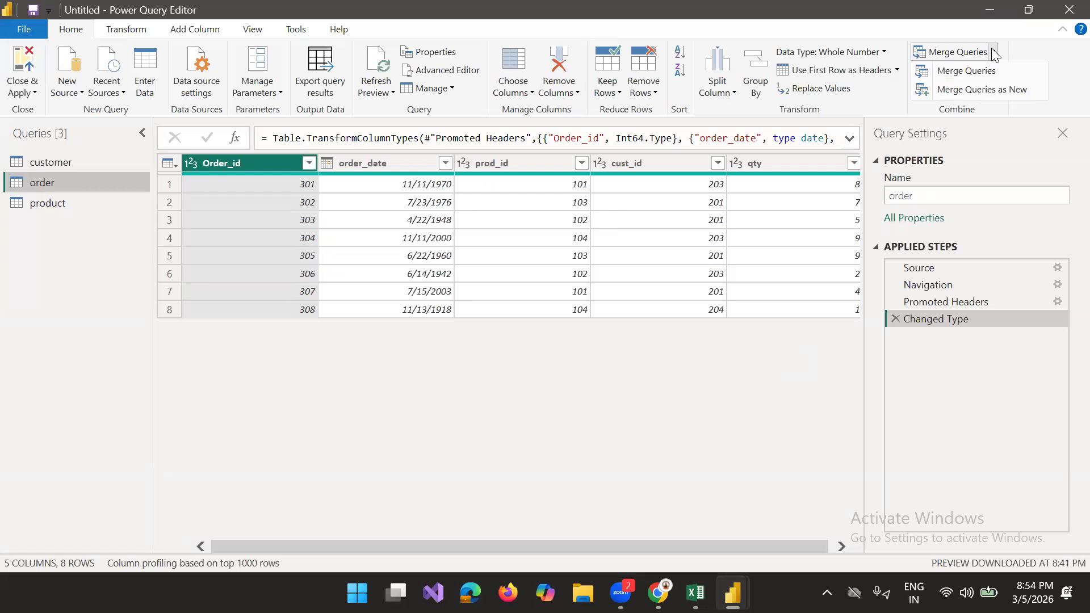
click(967, 72)
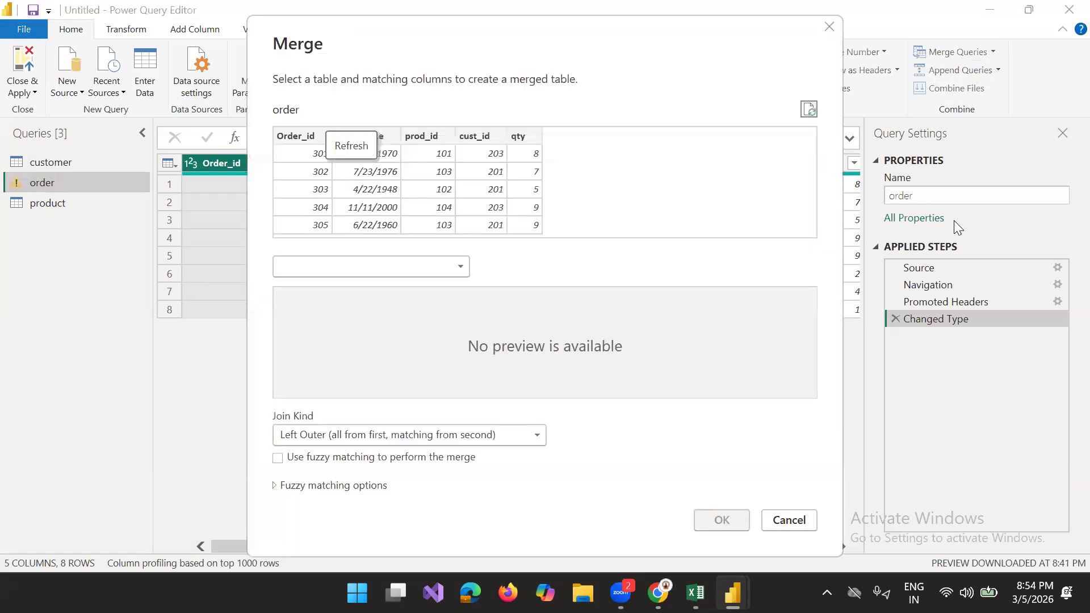
click(449, 264)
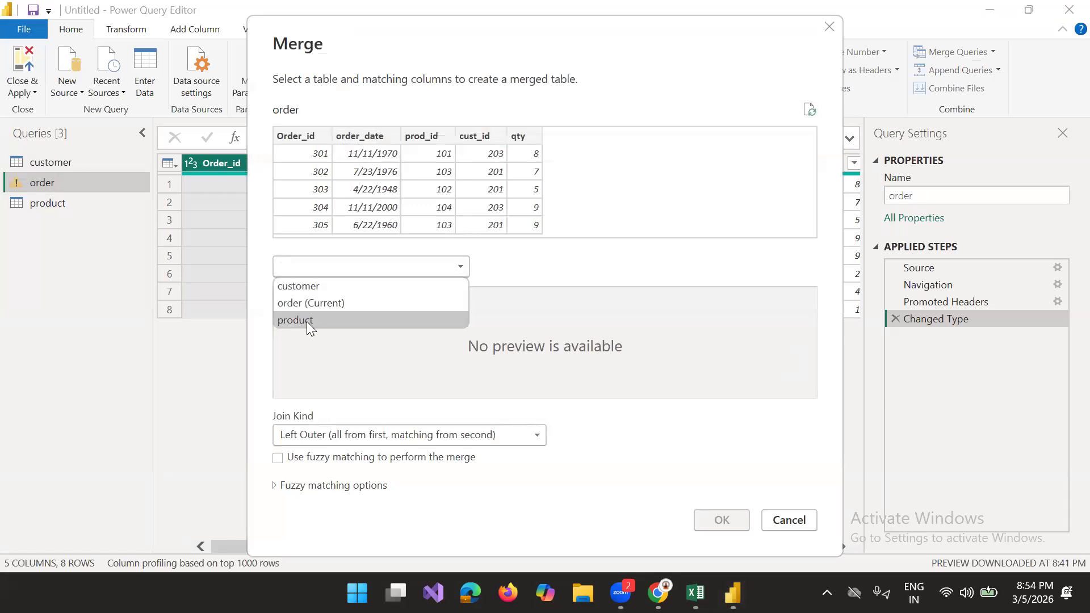
click(306, 320)
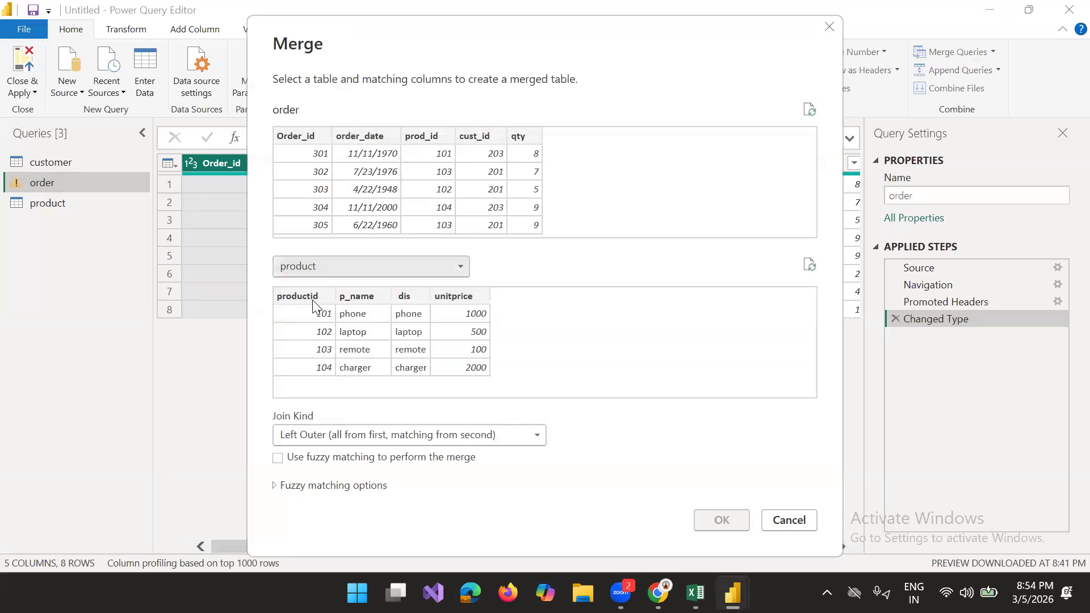
click(312, 300)
click(425, 136)
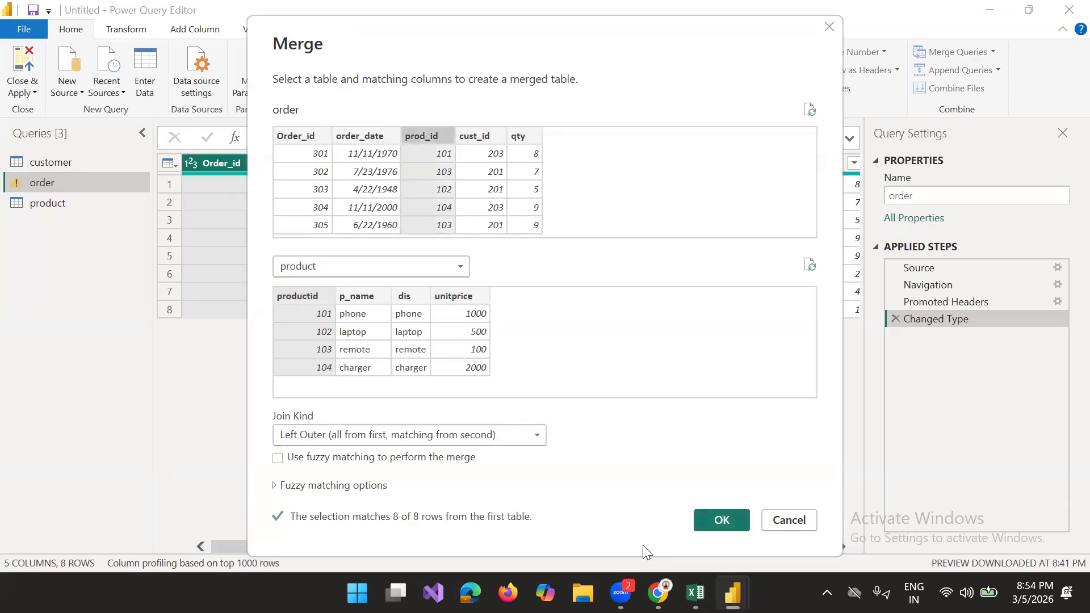
click(720, 520)
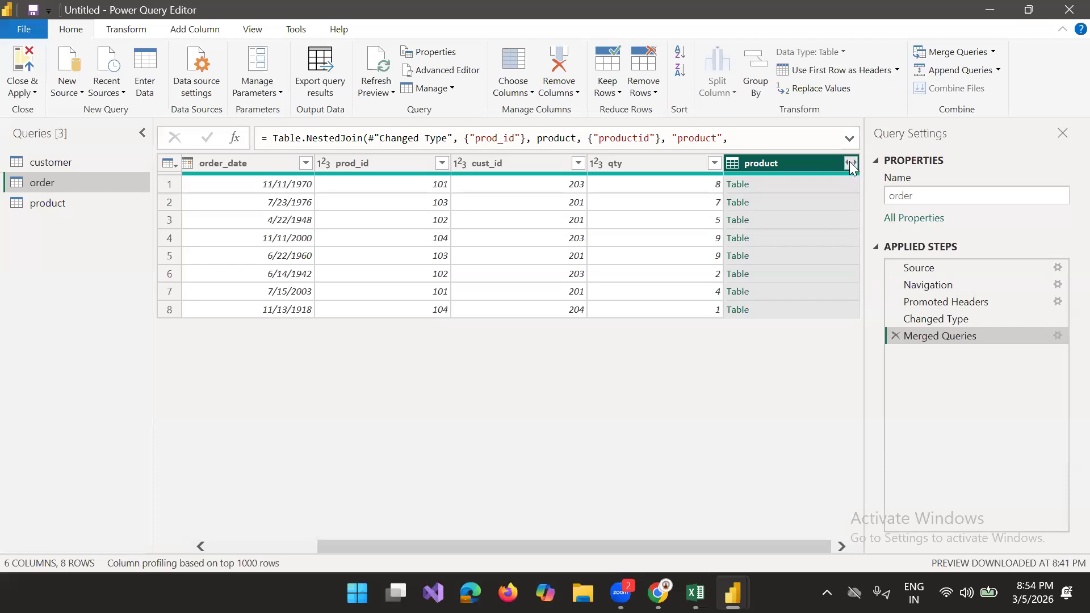
Step: Expand the merged product column in the order query to include only unitprice, keeping the original column name as prefix
click(849, 162)
click(601, 231)
click(601, 300)
click(749, 359)
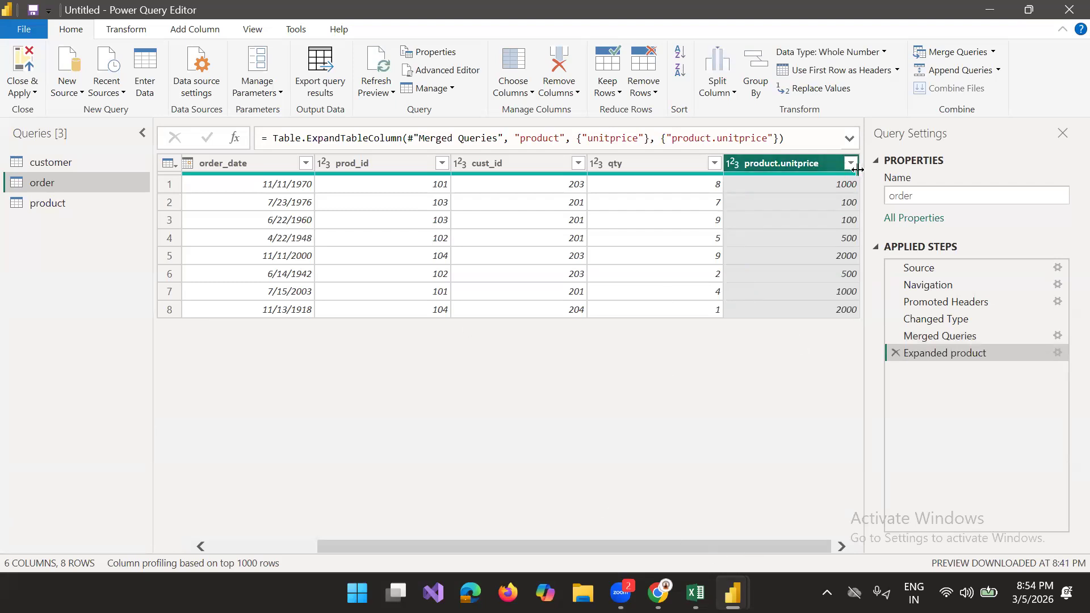
Step: Add a custom column named Amount to the order query with the formula [qty]*[product.unitprice]
click(187, 31)
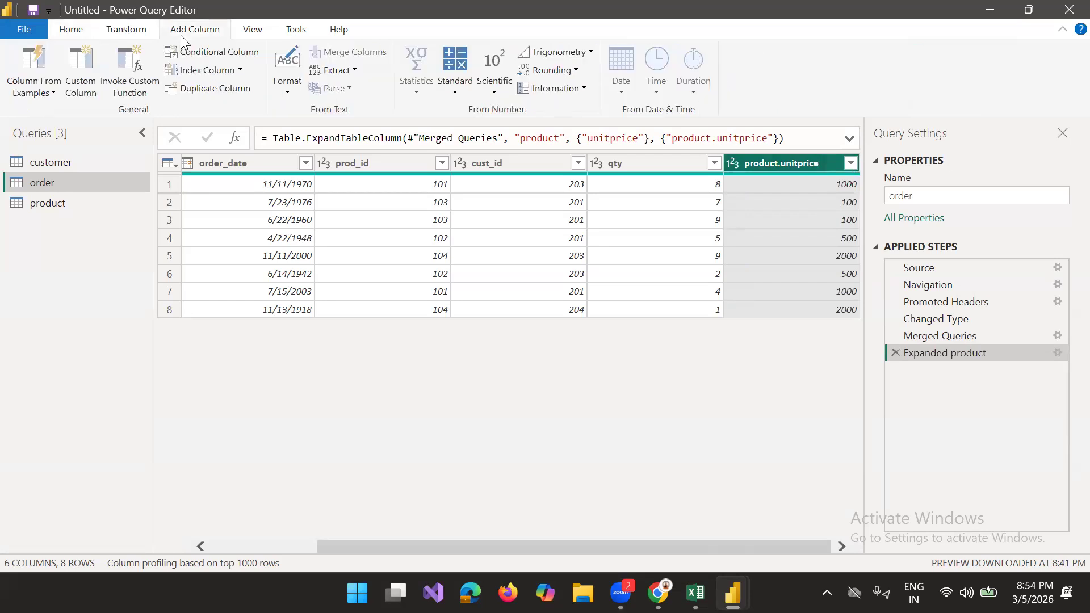
click(90, 93)
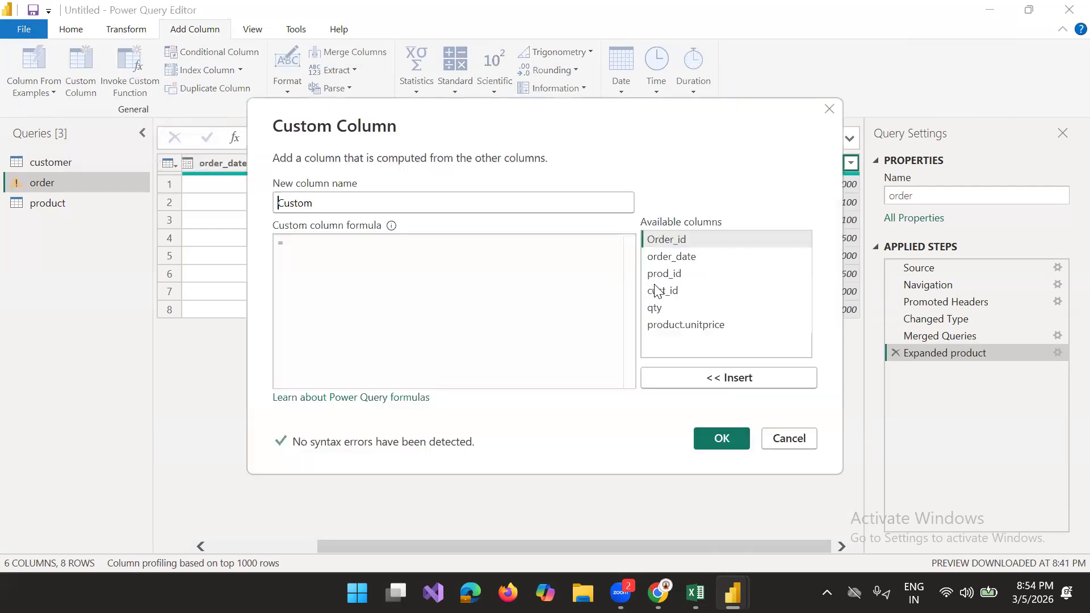
click(658, 309)
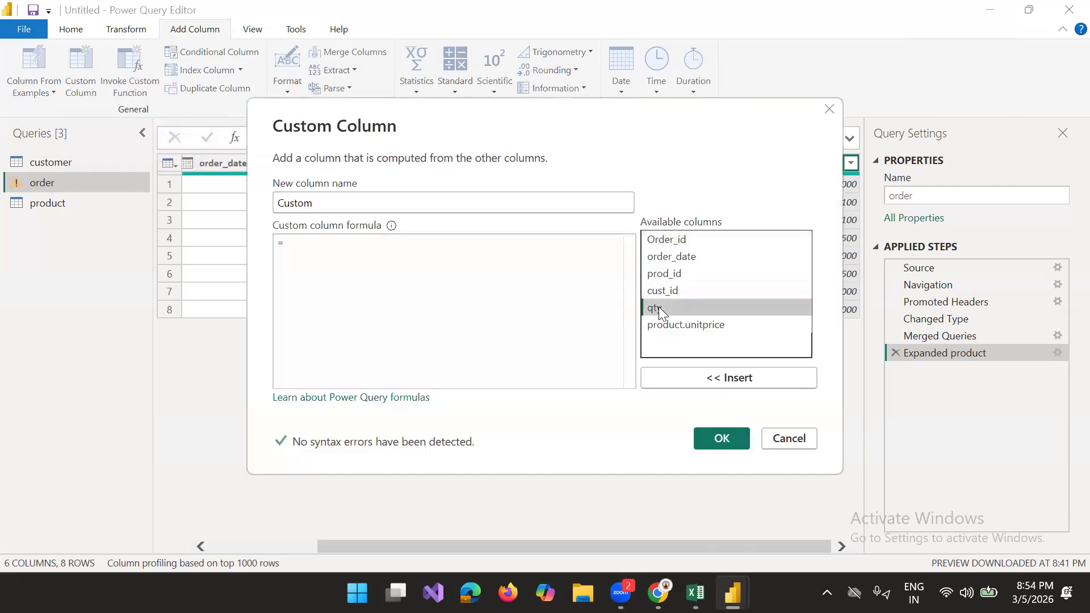
double_click(659, 307)
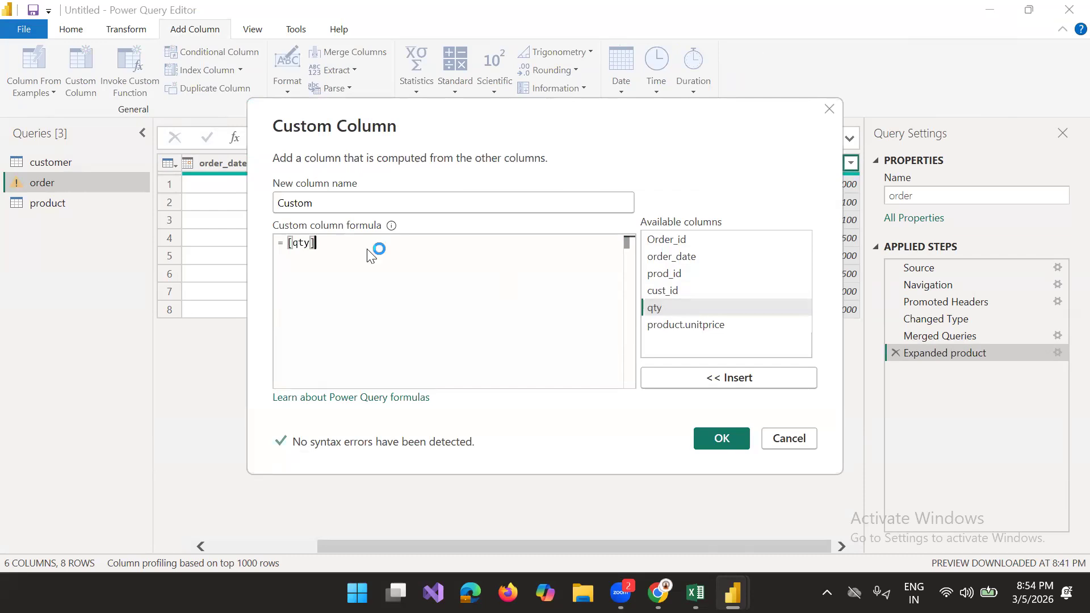
text(*)
double_click(697, 325)
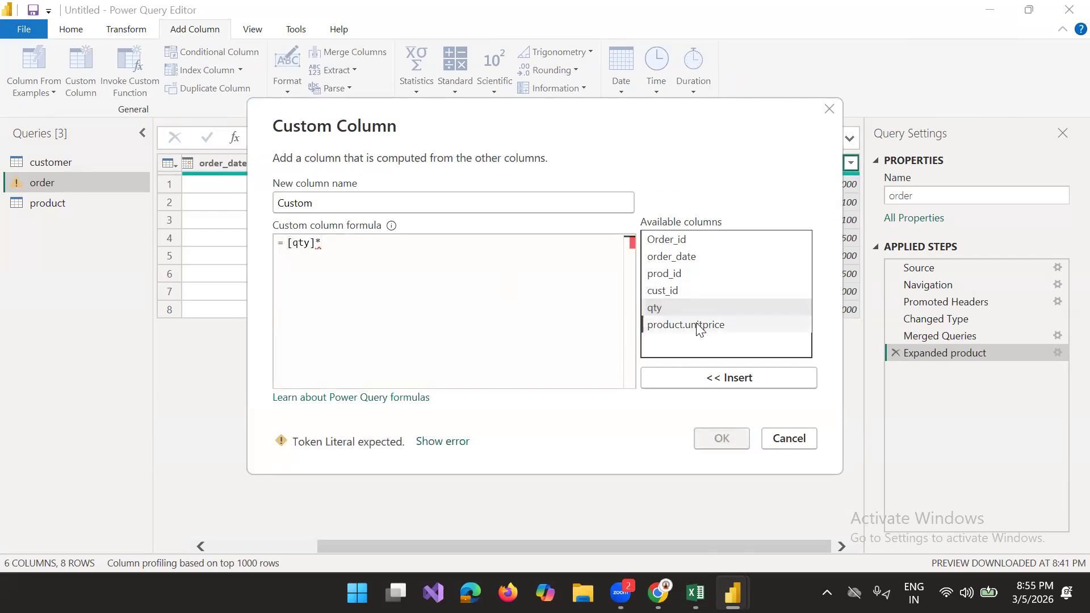
click(369, 208)
key(BackSpace)
key(BackSpace)
key(BackSpace)
key(BackSpace)
key(BackSpace)
key(BackSpace)
text(Amount)
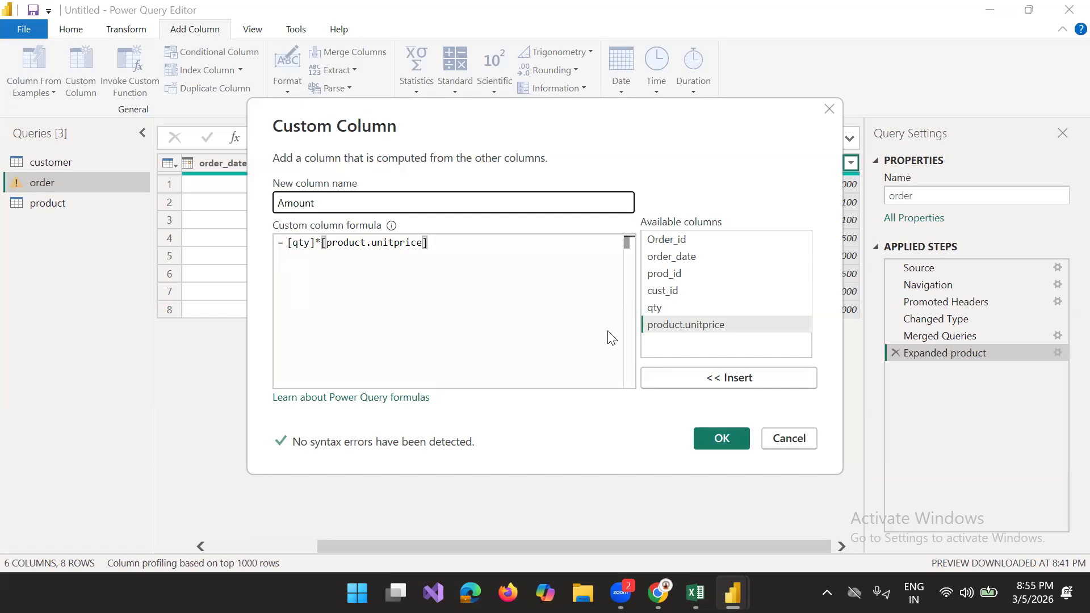
click(701, 432)
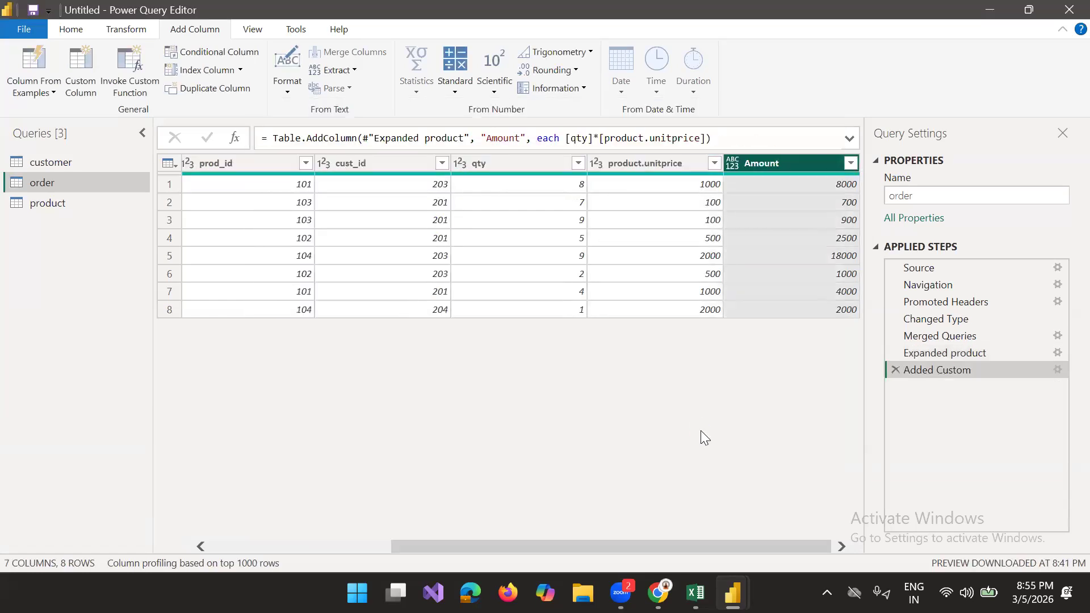
Step: Set the Amount column's data type to Whole Number, and close the query editor with the changes applied
click(733, 162)
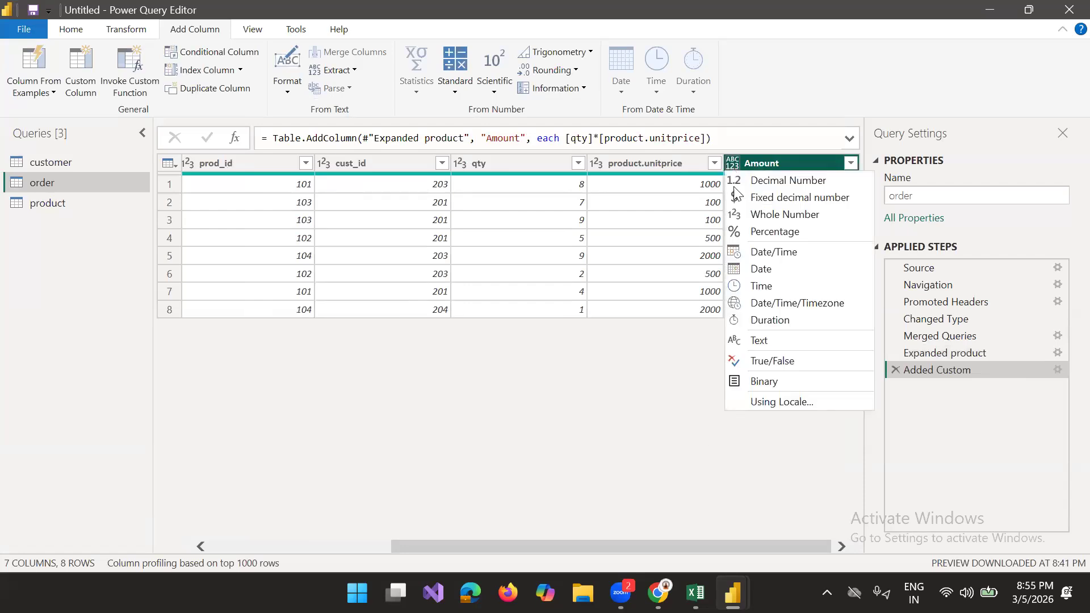
click(737, 214)
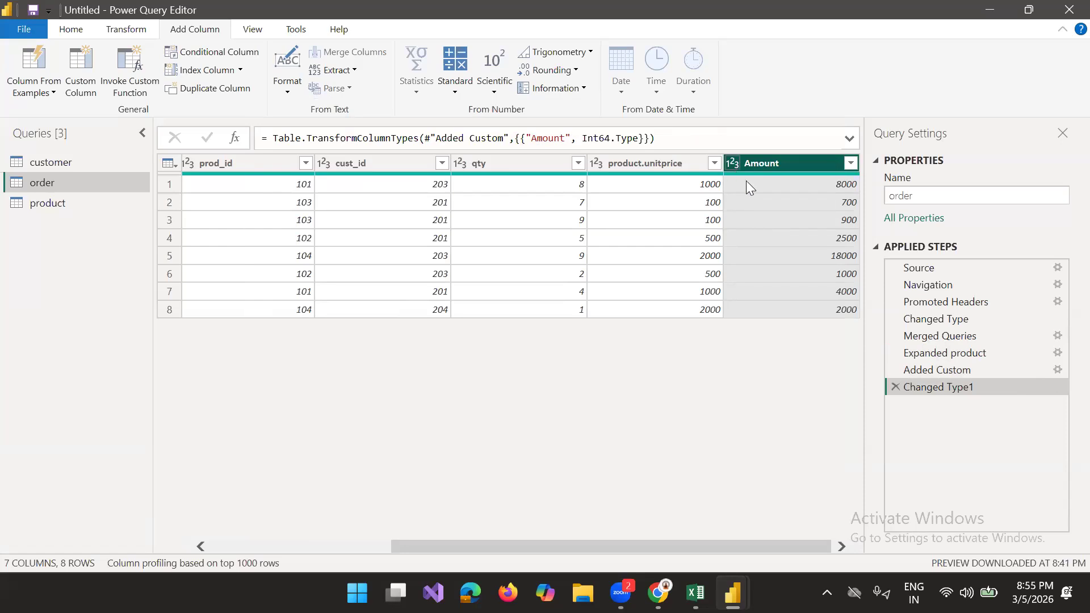
click(67, 34)
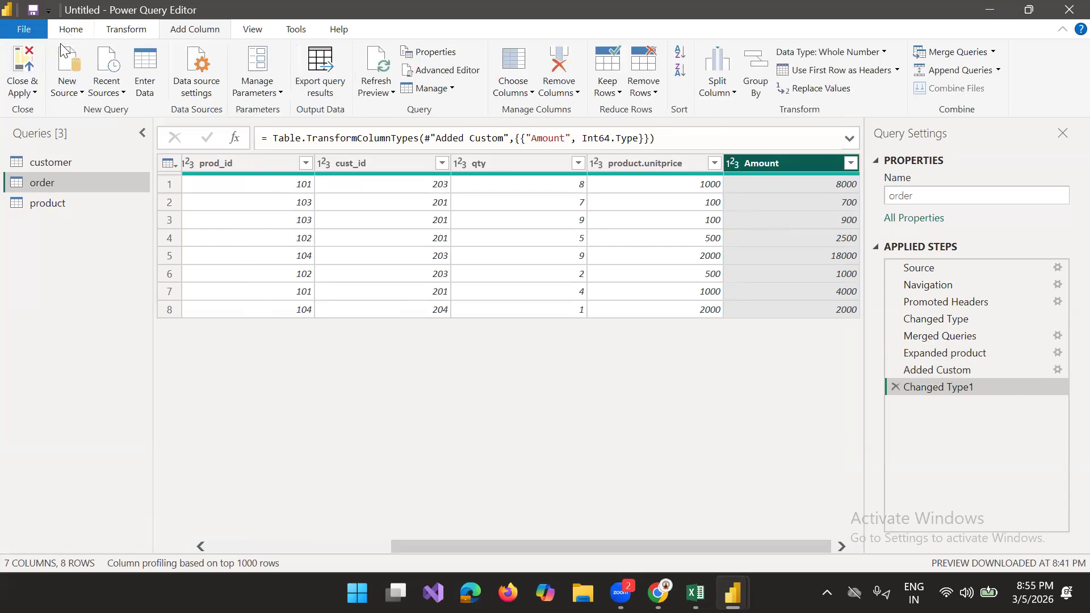
click(32, 95)
click(45, 109)
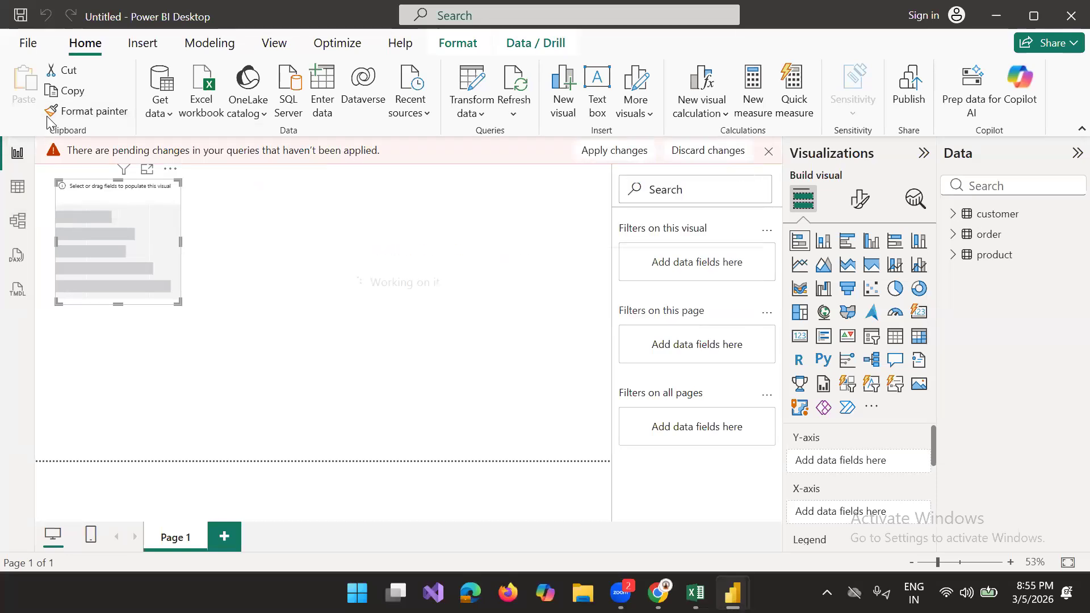
Step: Convert the empty chart to a table with productid and order Amount, and replace productid with the product's p_name
click(954, 235)
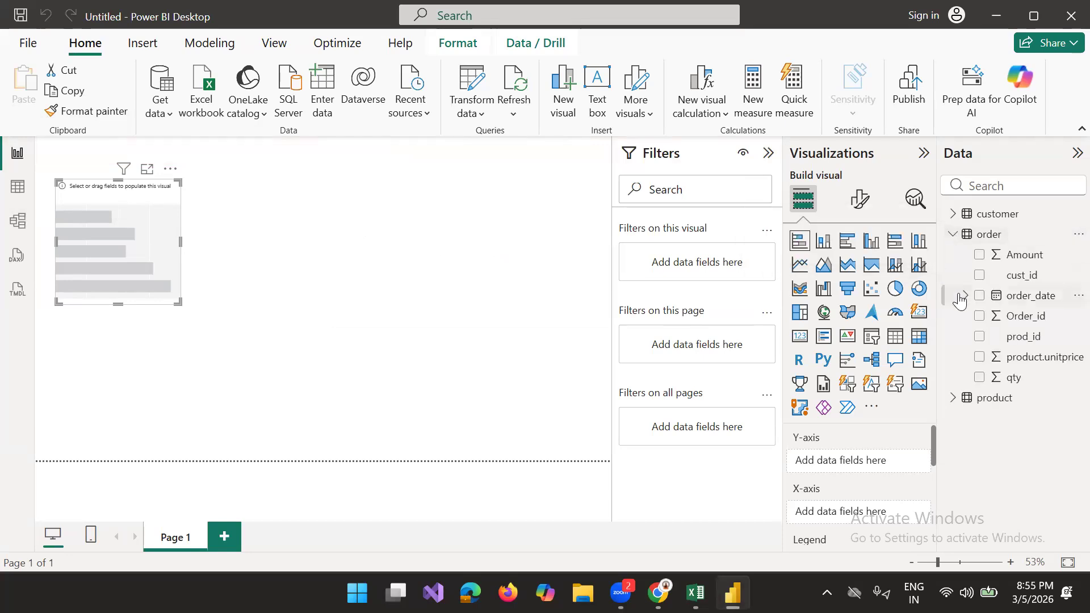
click(955, 399)
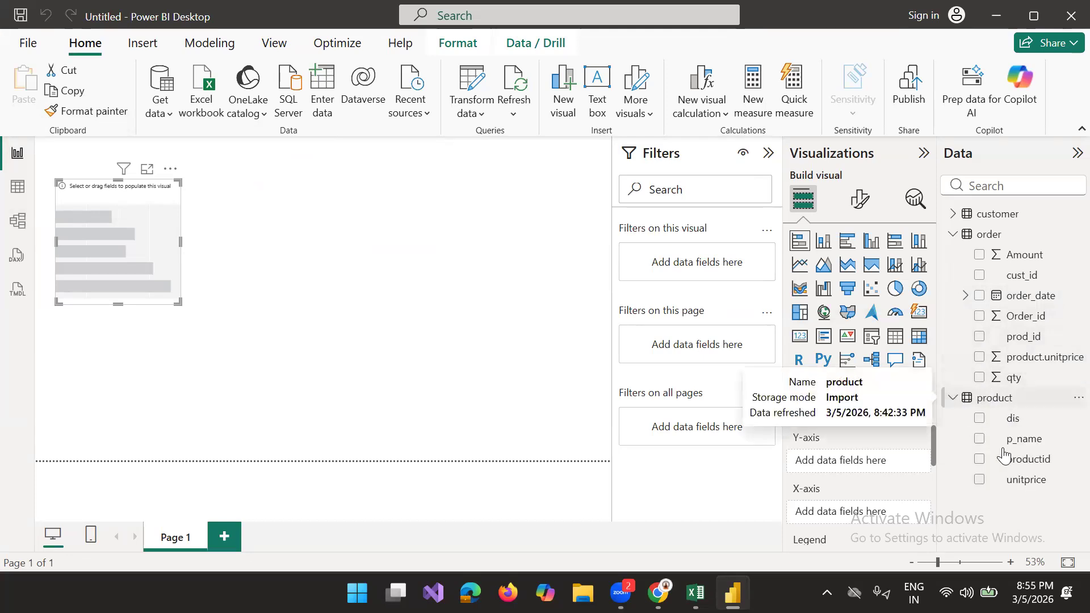
click(979, 461)
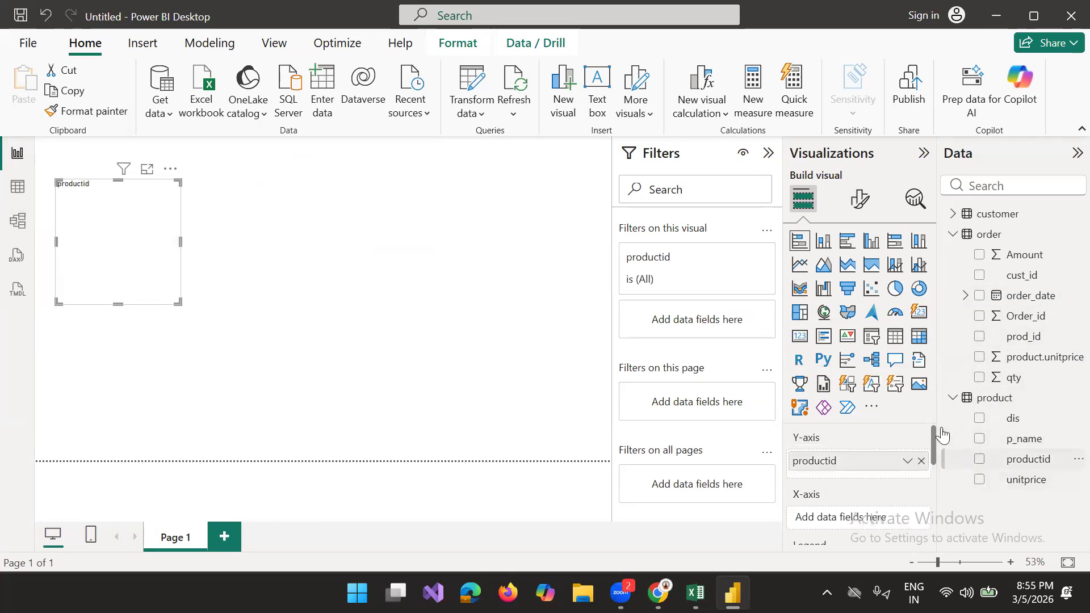
click(895, 338)
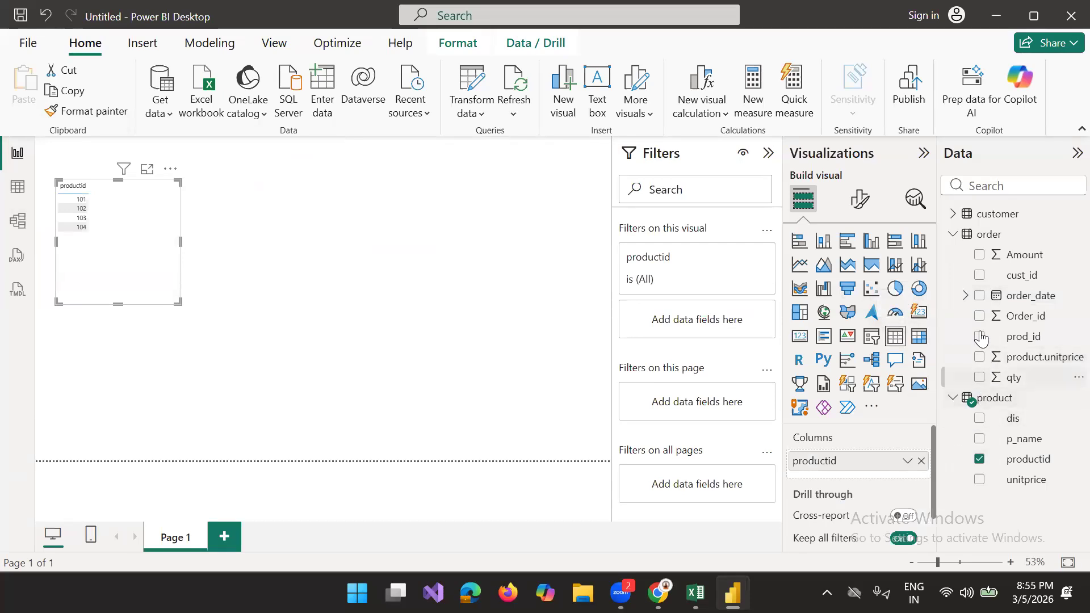
click(980, 255)
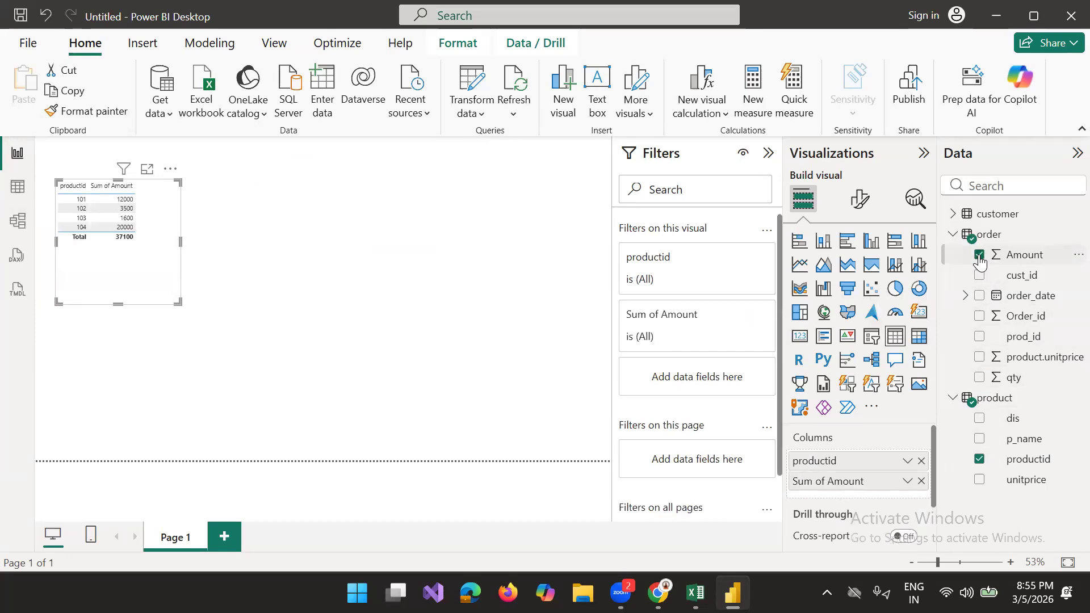
click(979, 457)
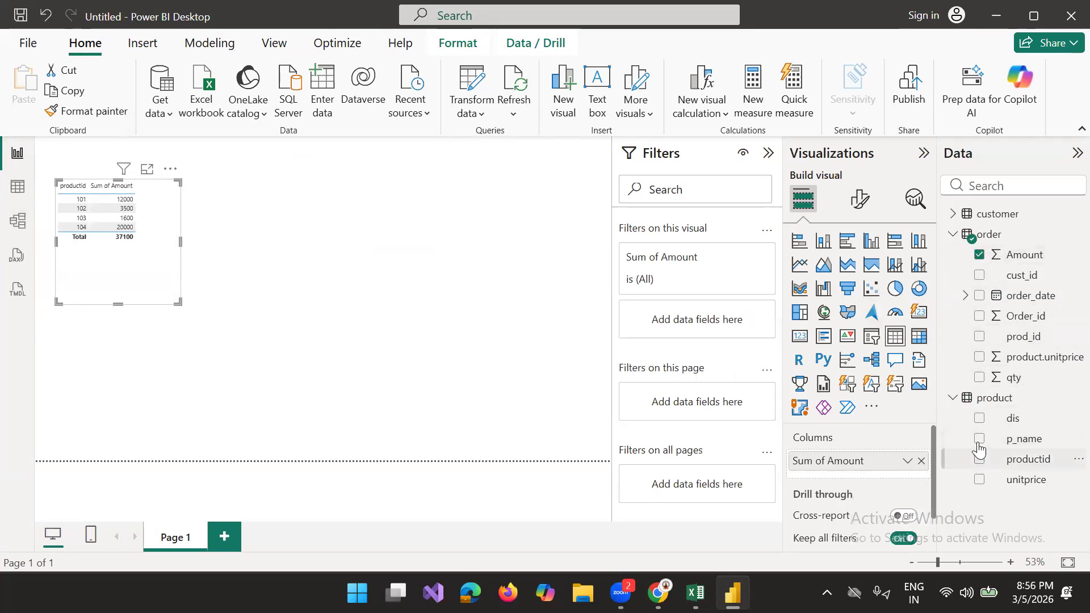
click(978, 440)
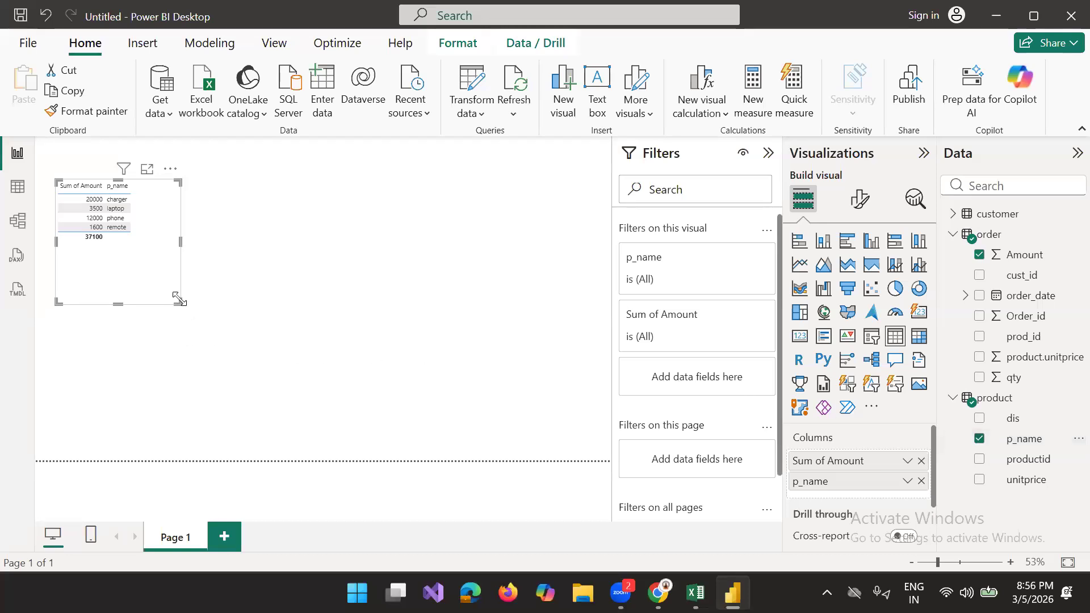
Step: Enlarge the table visual and open it in focus mode, comparing it with the product table's rows in table view
drag(179, 301, 322, 335)
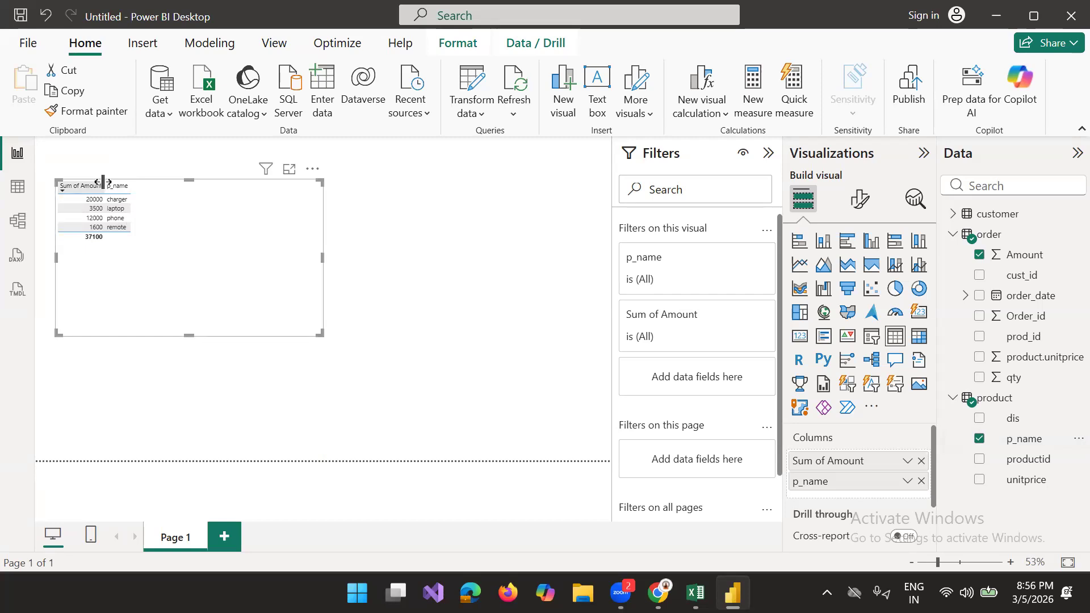
click(289, 170)
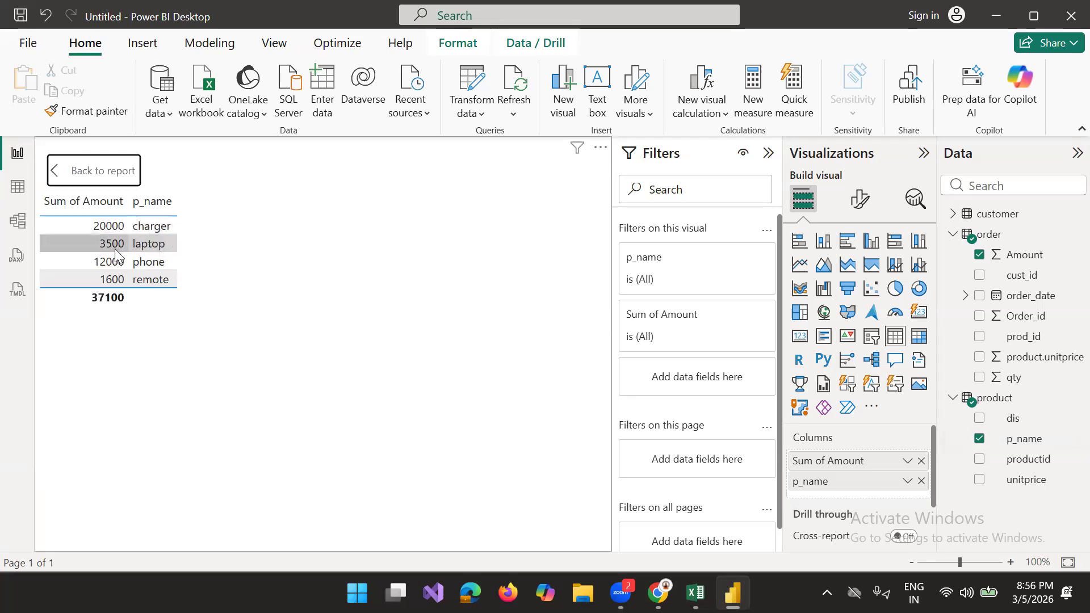
click(17, 187)
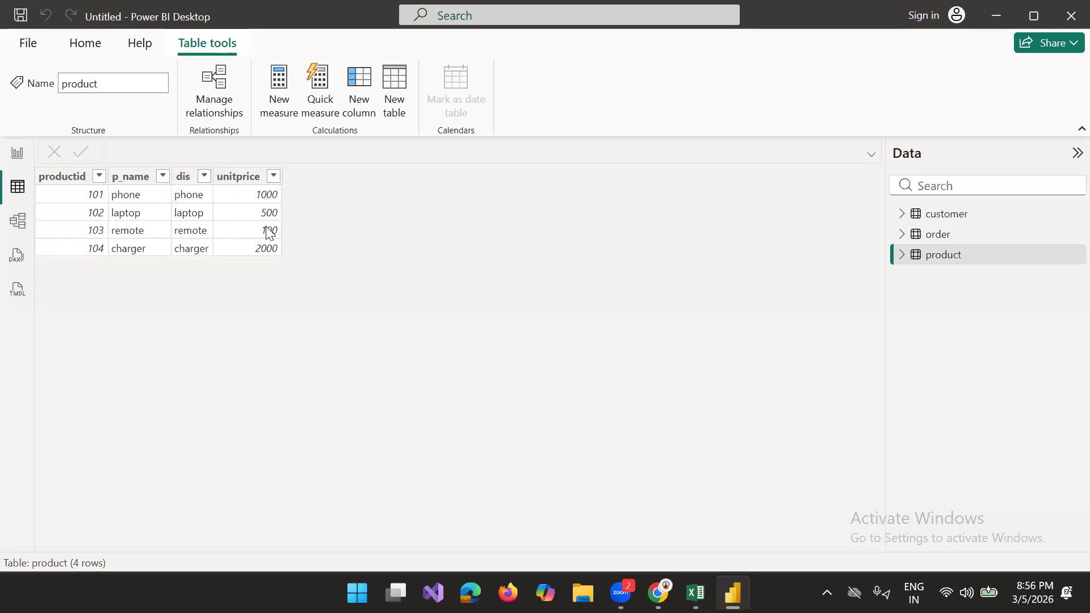
click(18, 163)
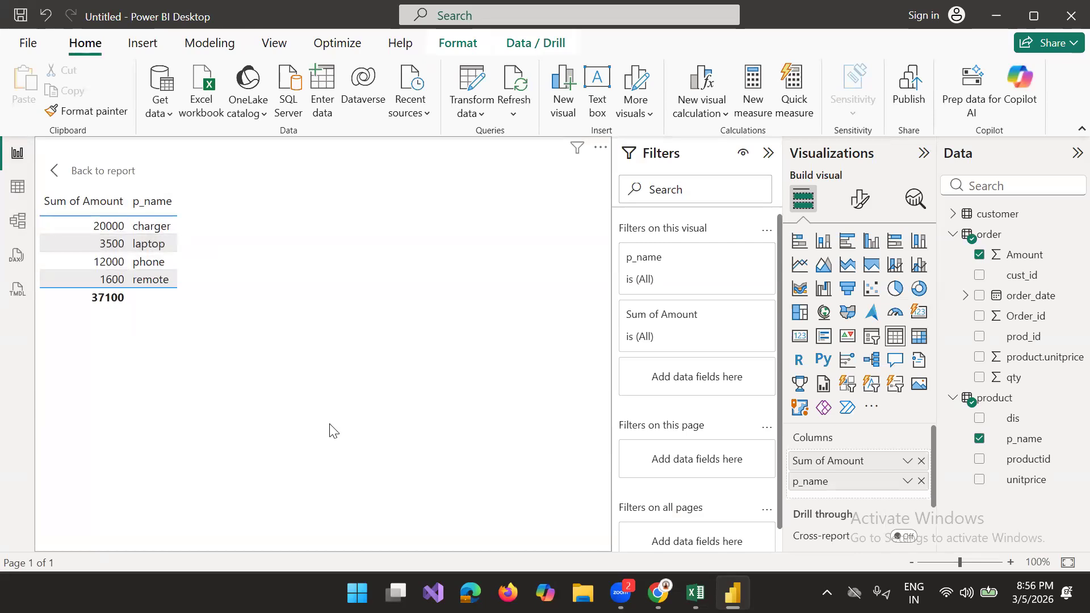
Step: Switch to the datamodeling.xlsx workbook in Excel, examine the order quantities and product unit prices, and return to Power BI Desktop
click(696, 593)
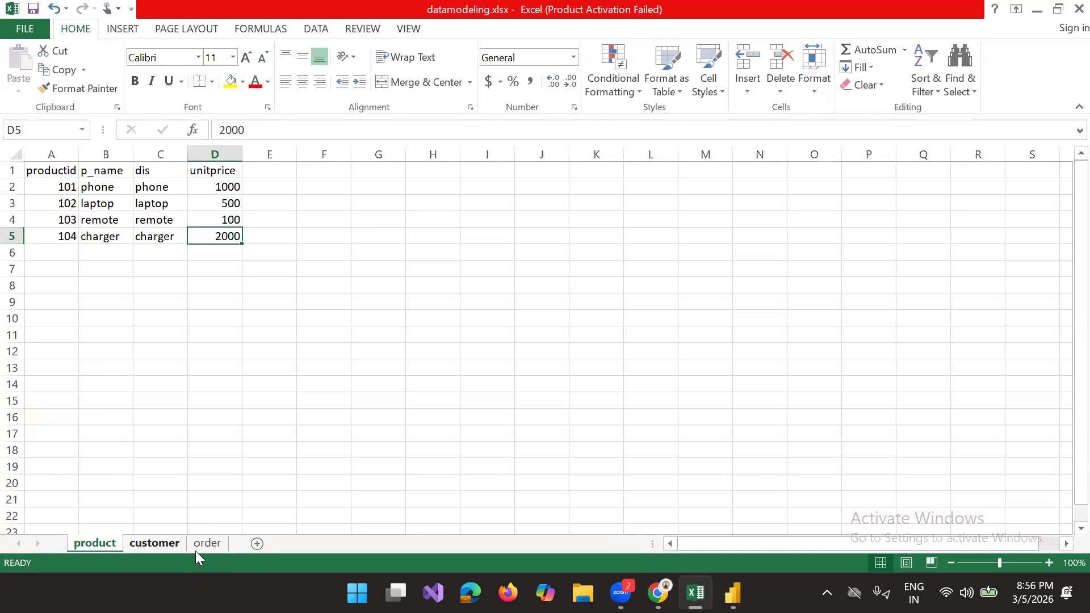
click(210, 543)
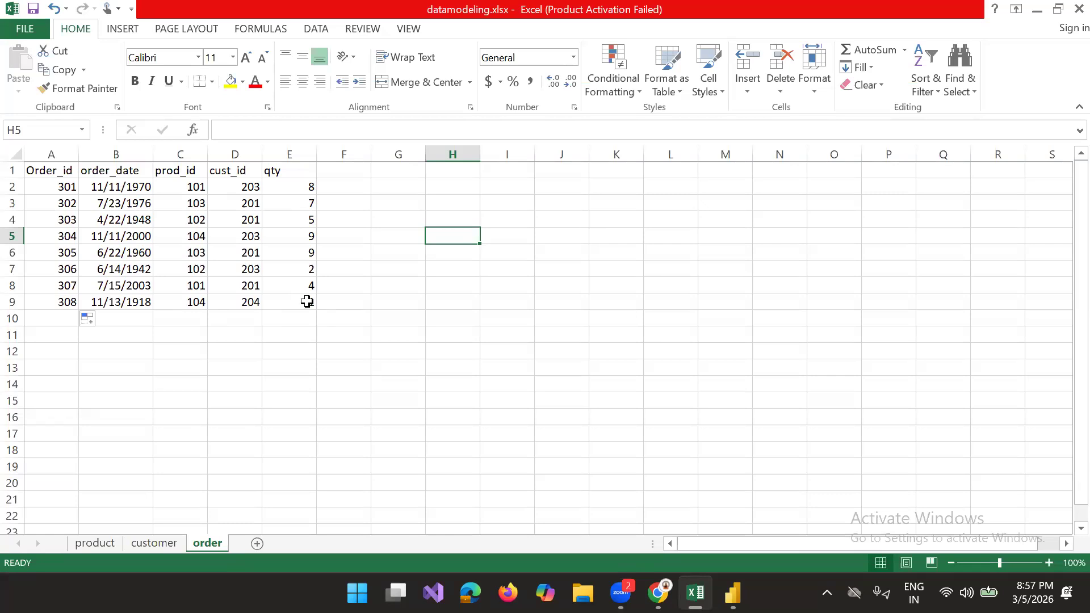
click(89, 549)
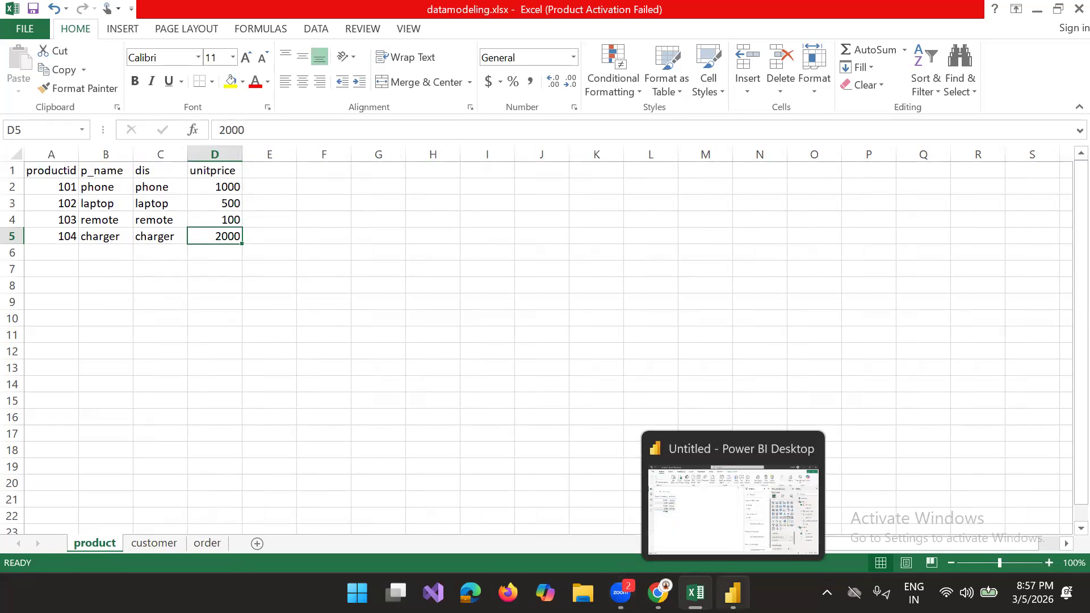
click(732, 593)
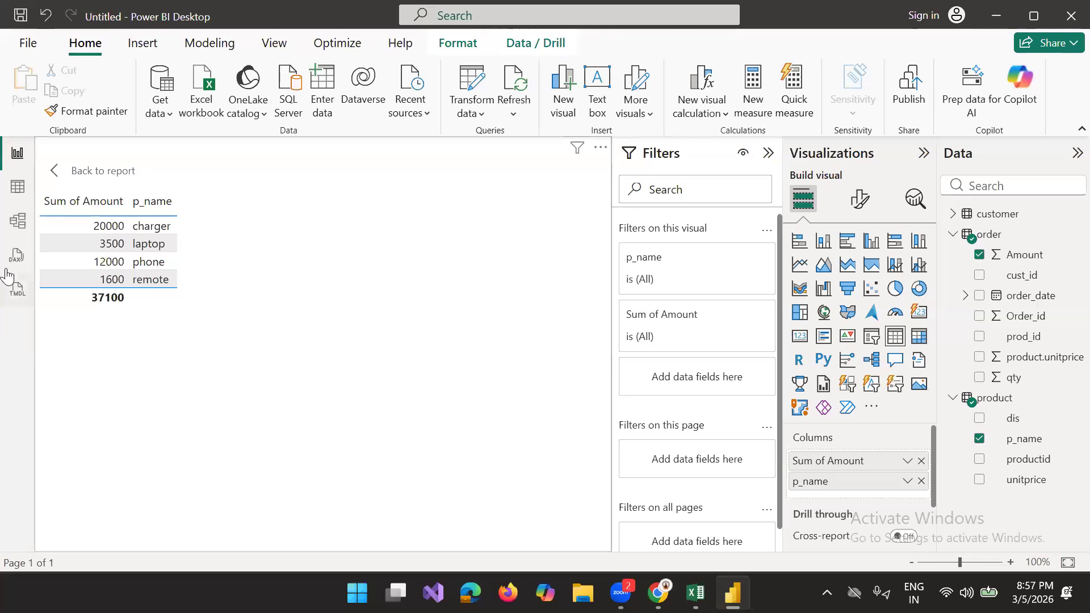
Step: Delete the relationship between the product and order tables, and check the Amount per p_name table in the report
click(18, 221)
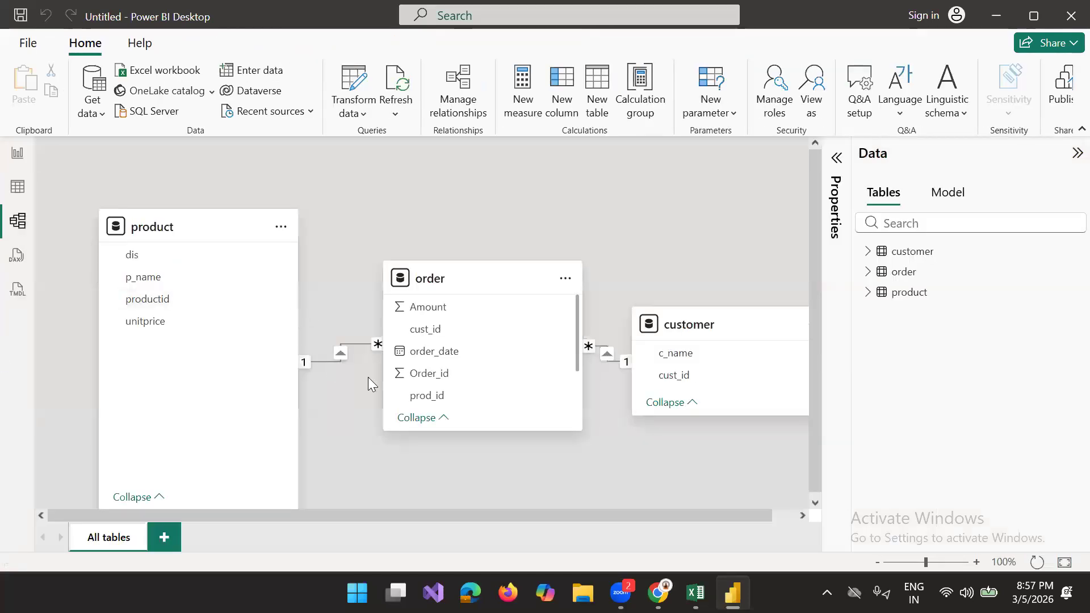
click(352, 343)
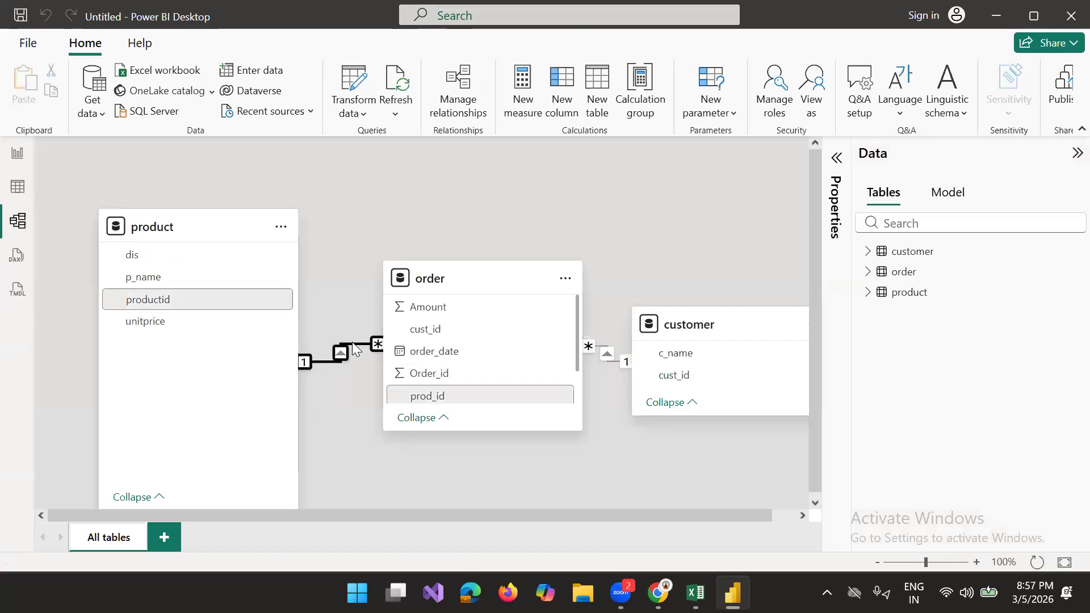
key(Delete)
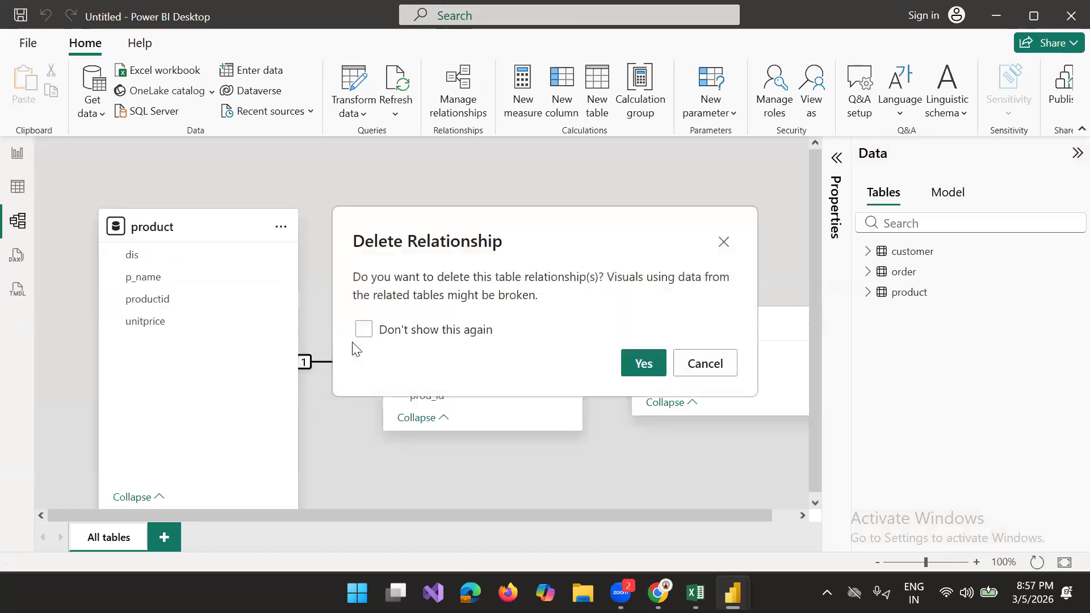
click(644, 365)
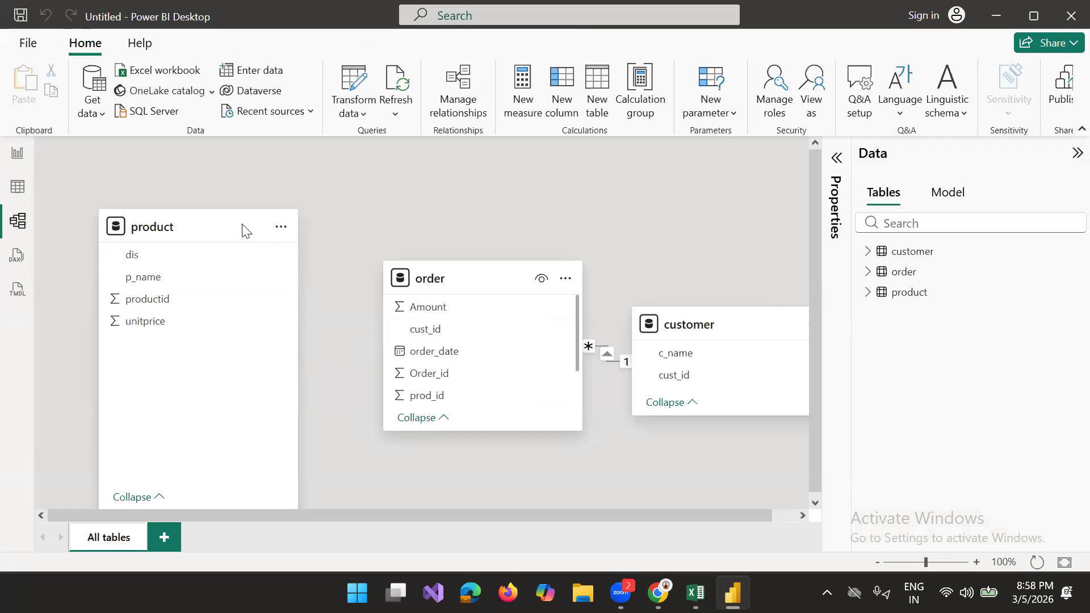
click(17, 154)
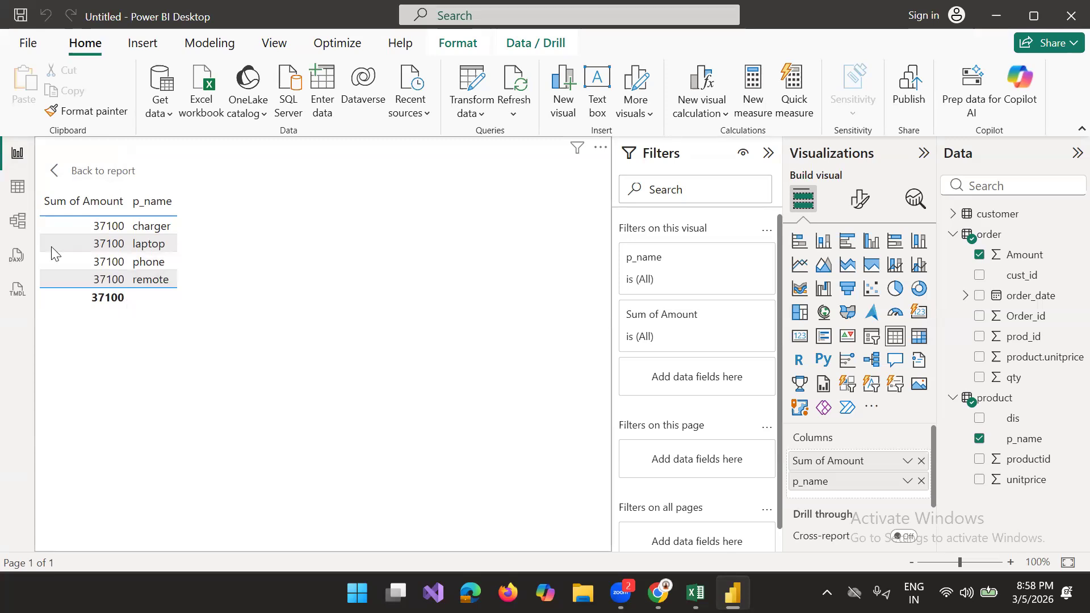
Step: Create an active one-to-many relationship from product productid to order prod_id with single cross-filter direction, and recheck the report's Amount table
click(18, 187)
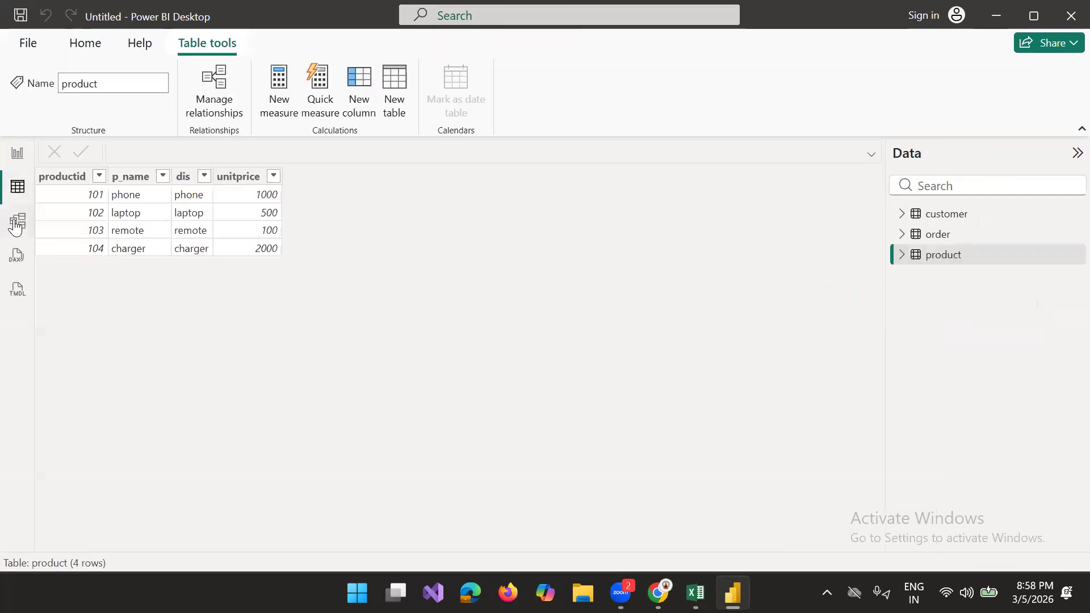
click(16, 221)
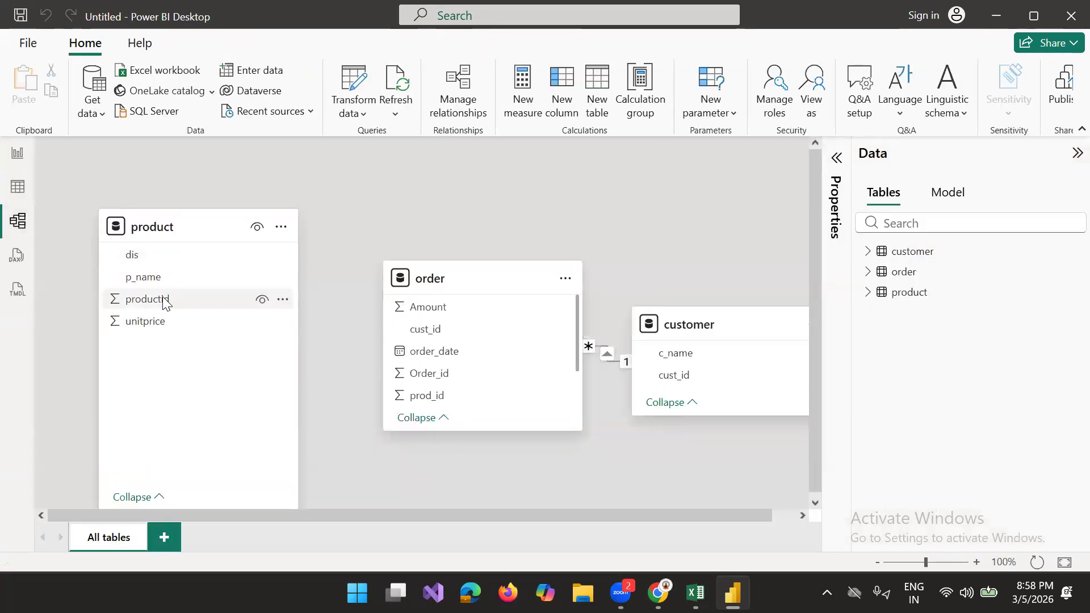
drag(162, 303, 442, 345)
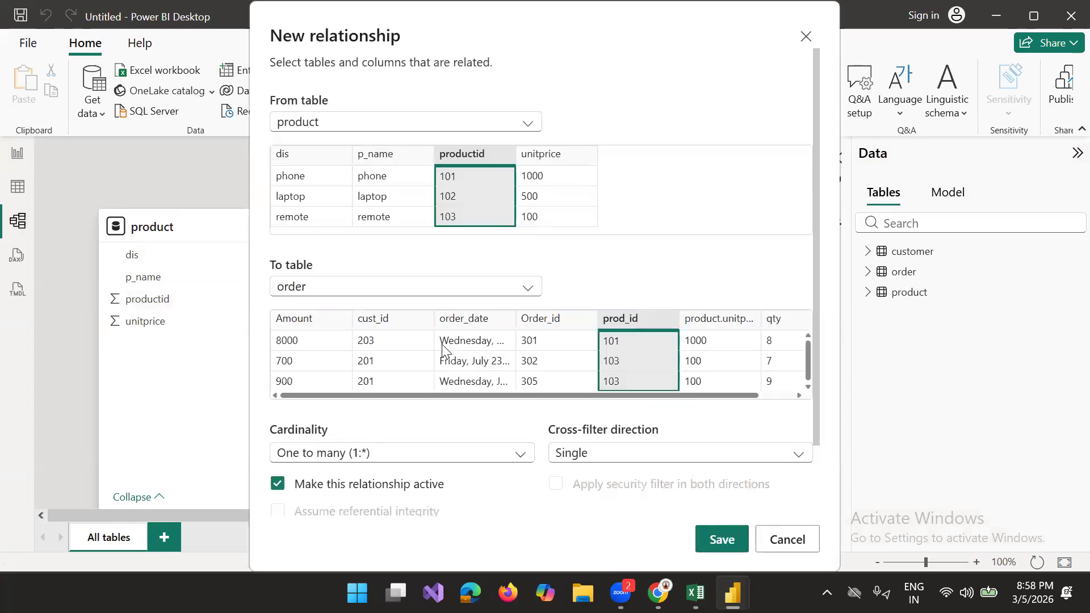
click(729, 539)
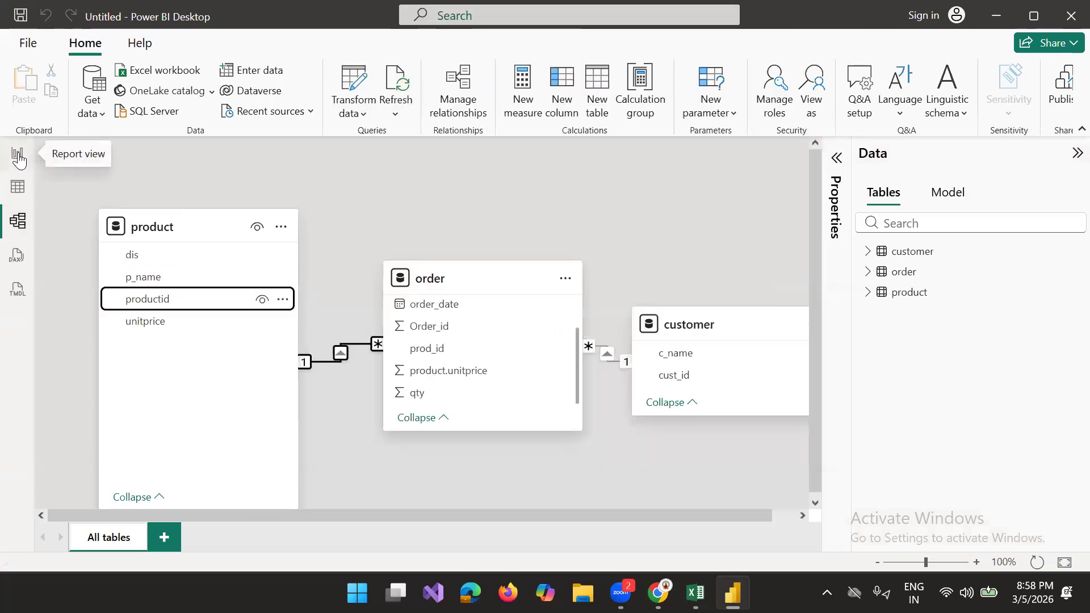
click(18, 156)
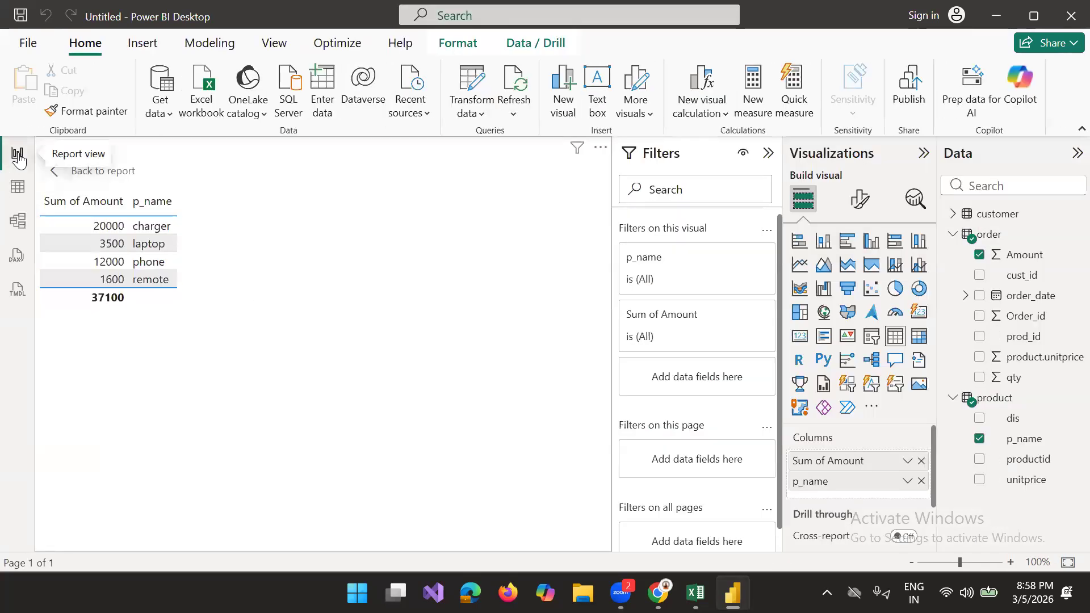